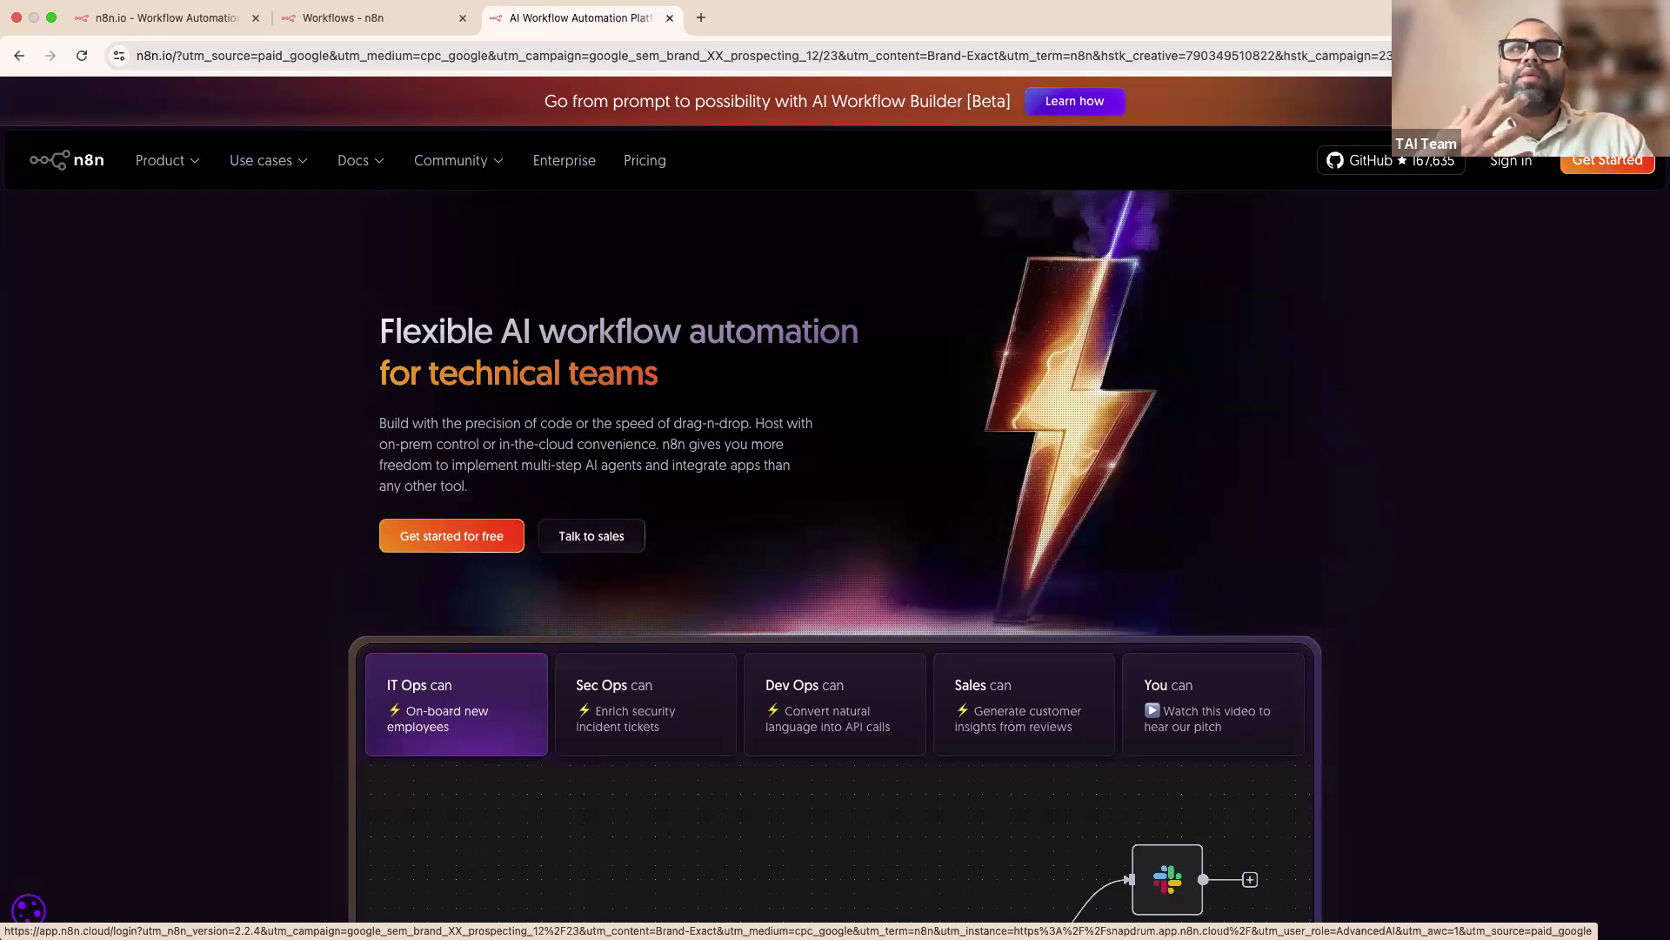
# Step: Scroll through the sample AI Agent workflow on n8n.io, then return to the Workflows overview
pyautogui.scroll(-1, 1198, 508)
pyautogui.scroll(-3, 1197, 509)
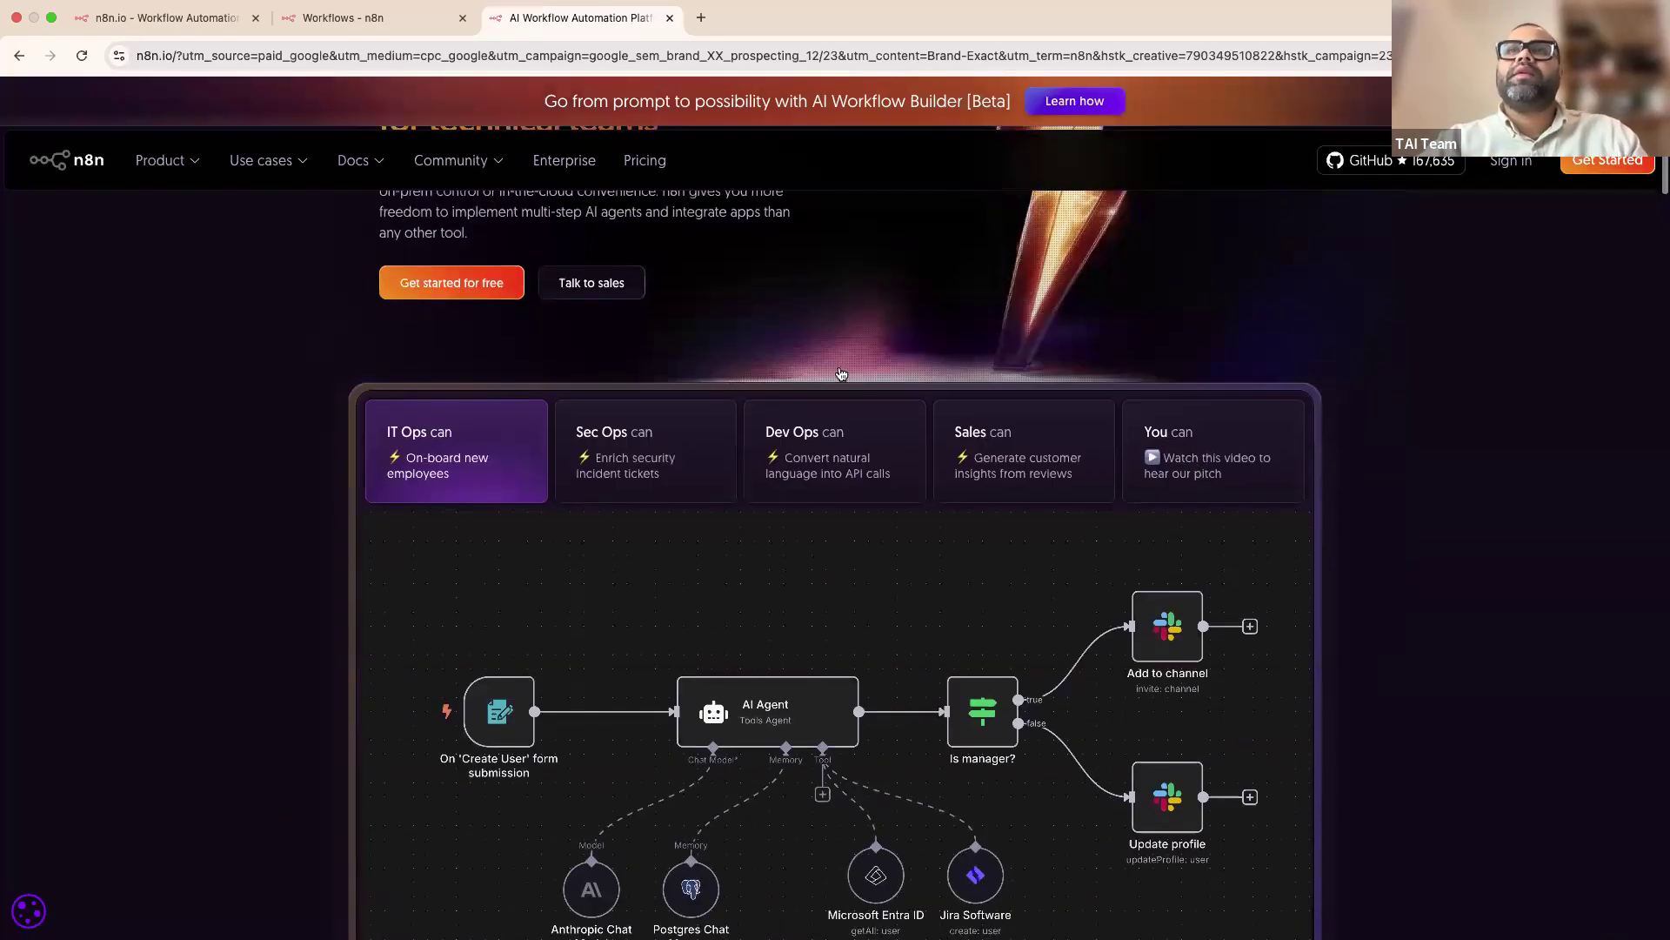
pyautogui.scroll(-2, 972, 812)
pyautogui.scroll(3, 972, 813)
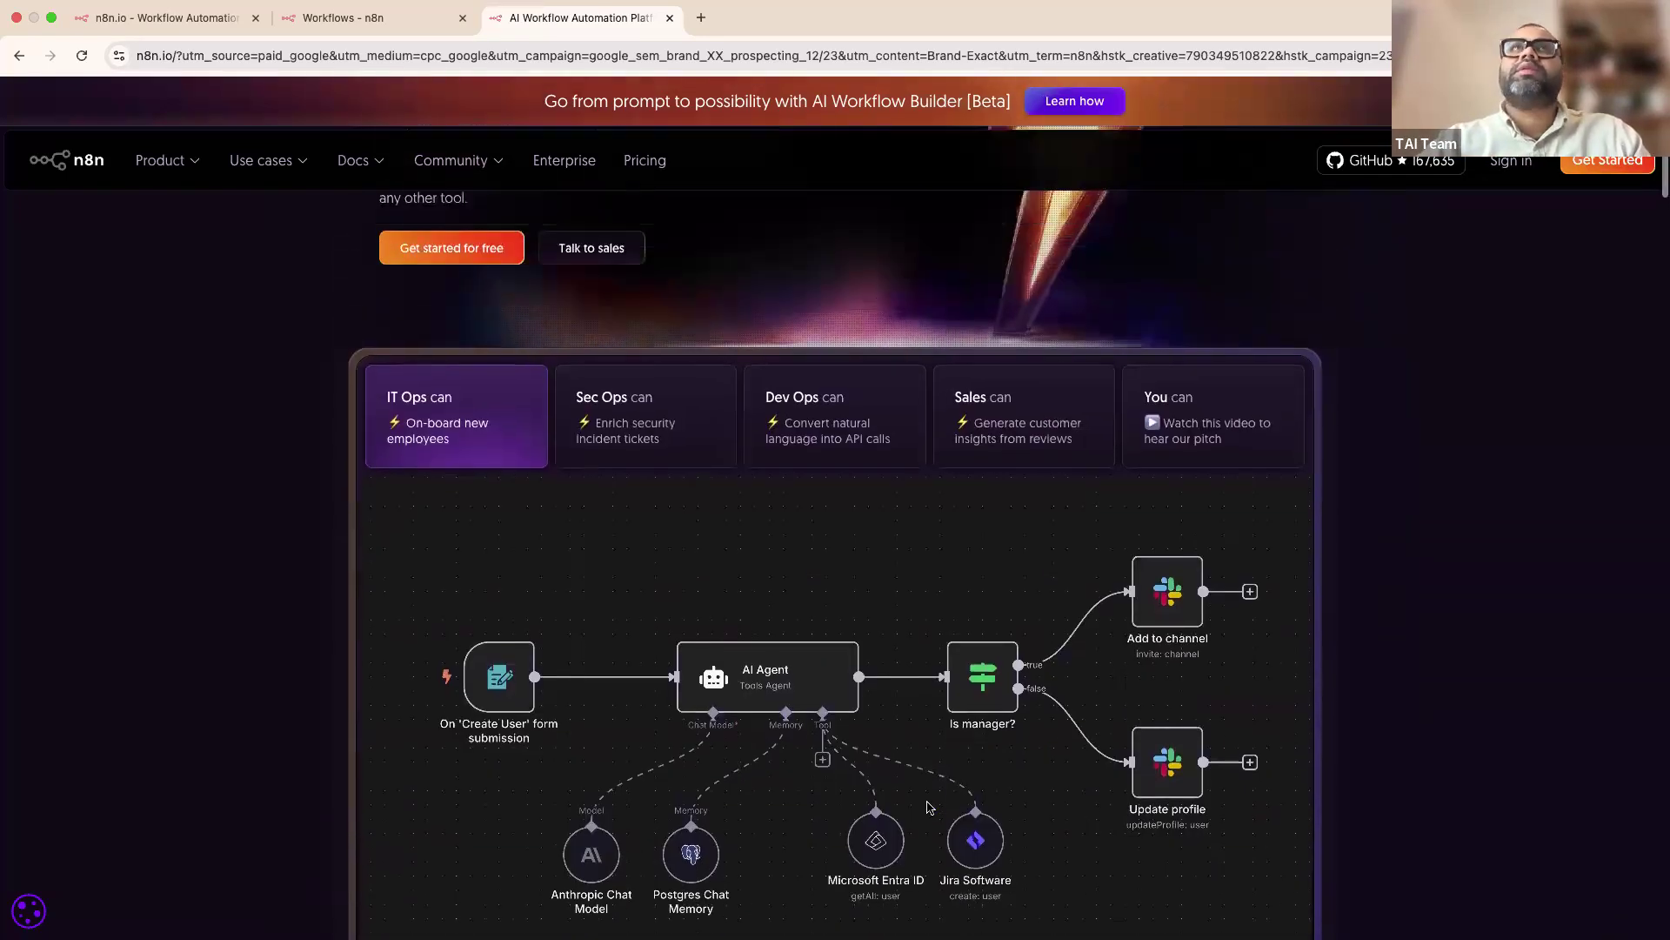
pyautogui.click(398, 18)
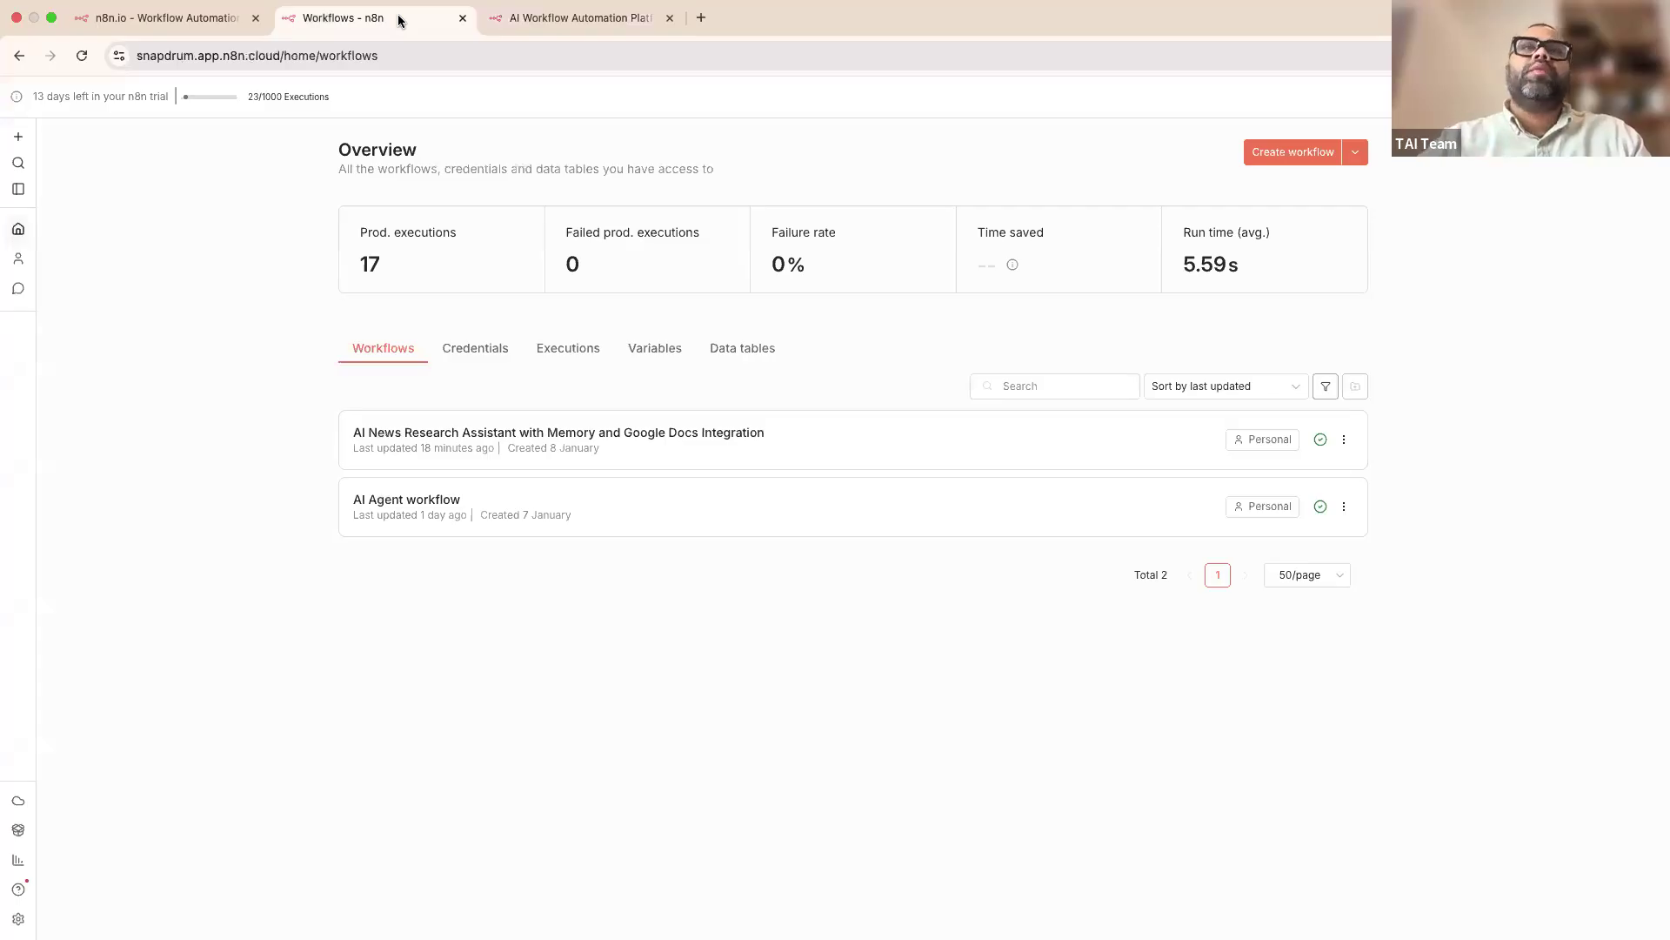
# Step: Create a blank 'My workflow' and bring up its list of possible triggers
pyautogui.click(1285, 156)
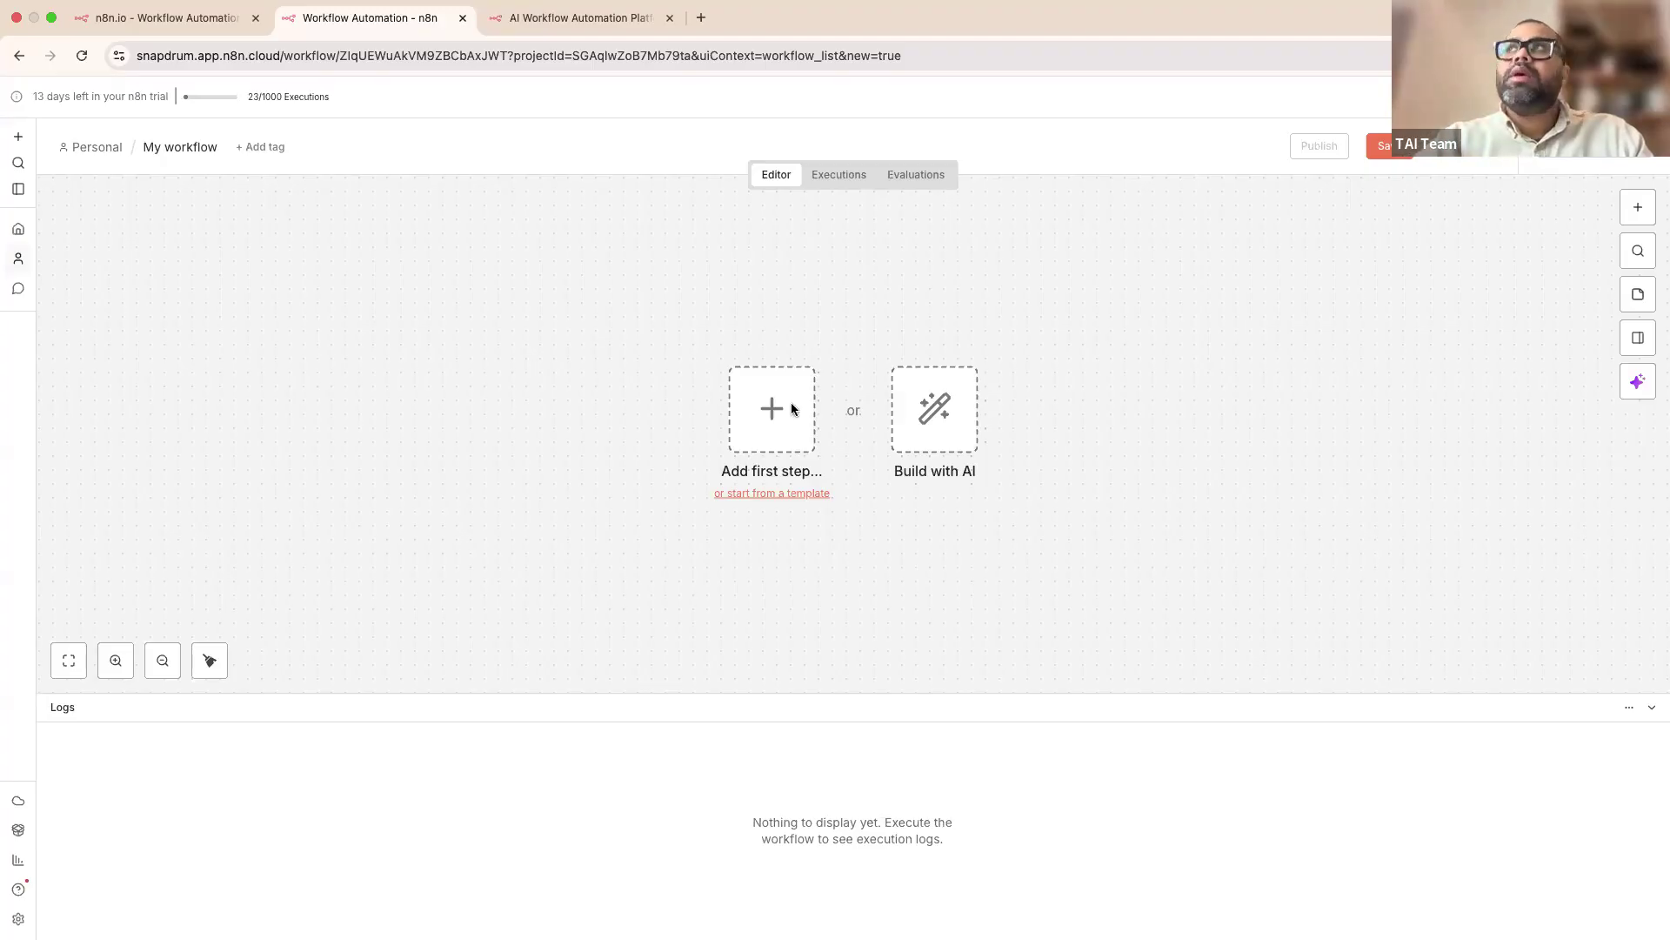
pyautogui.click(772, 418)
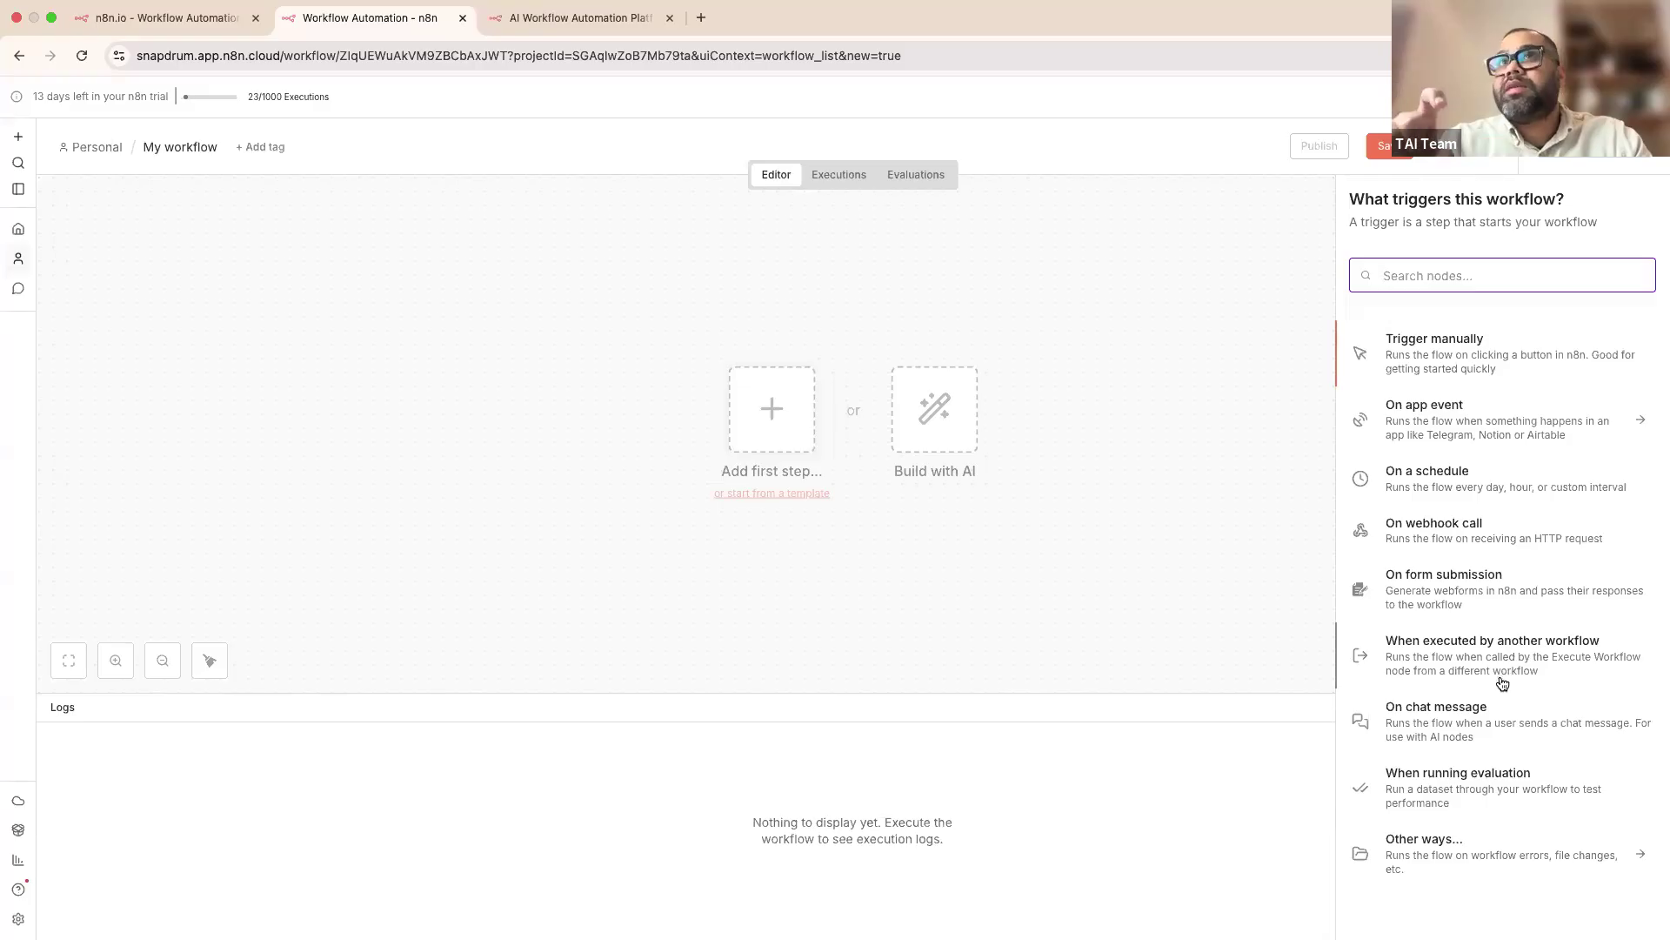
# Step: Add an 'On chat message' trigger, then open the next-step node list from its connector
pyautogui.click(1476, 715)
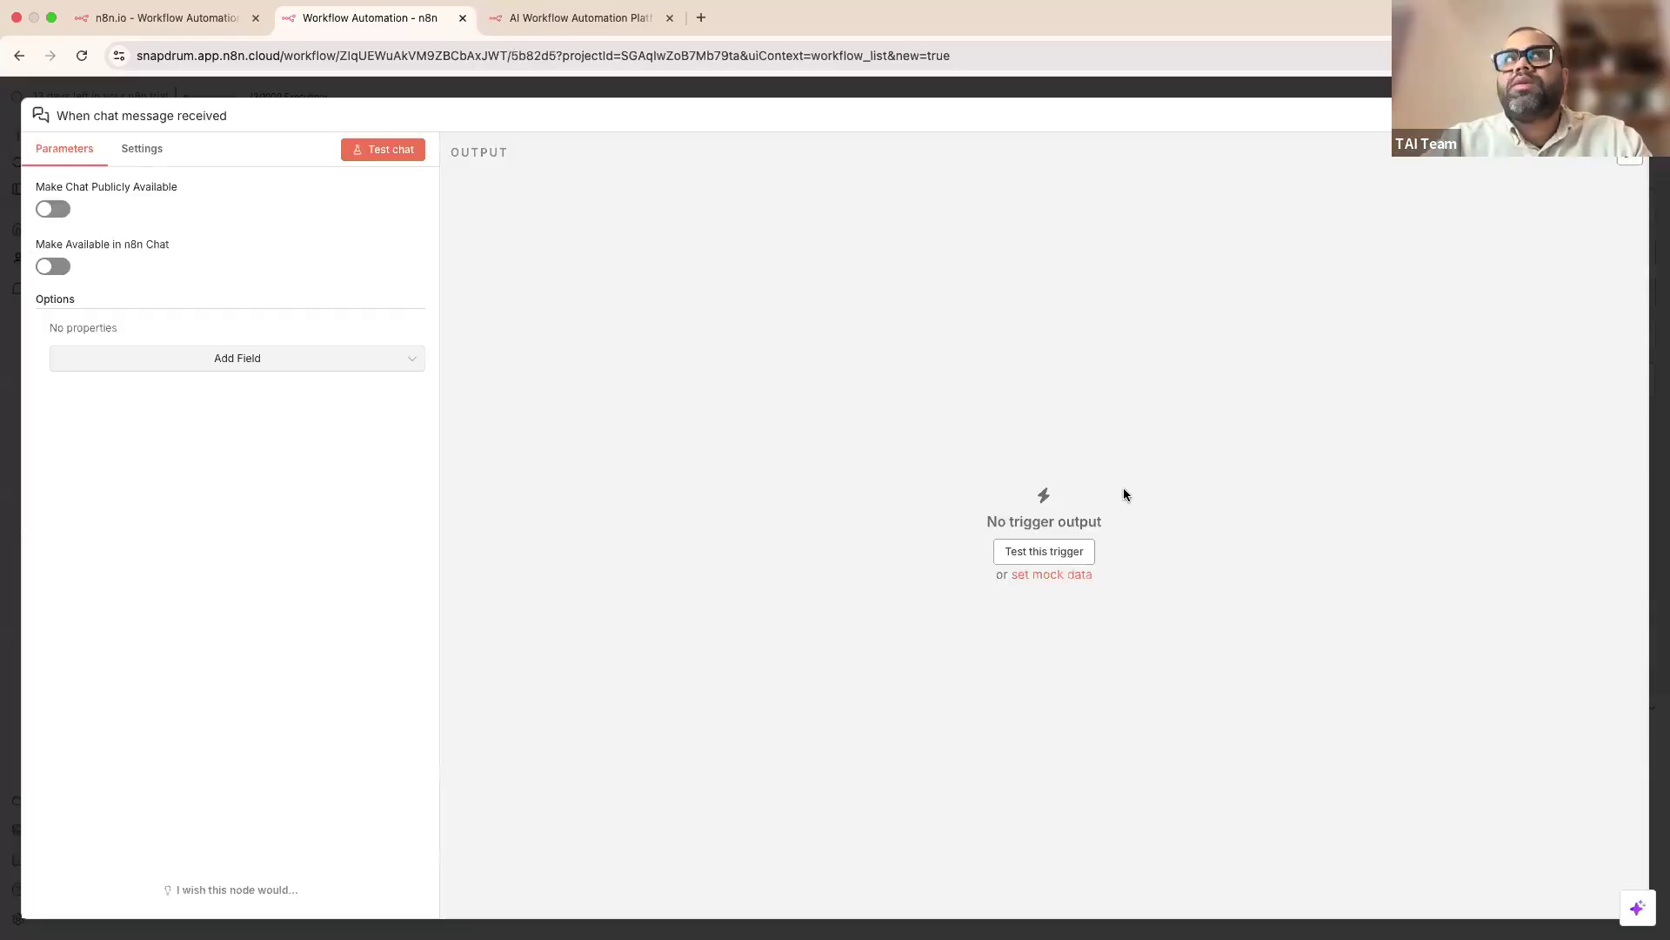
pyautogui.click(747, 94)
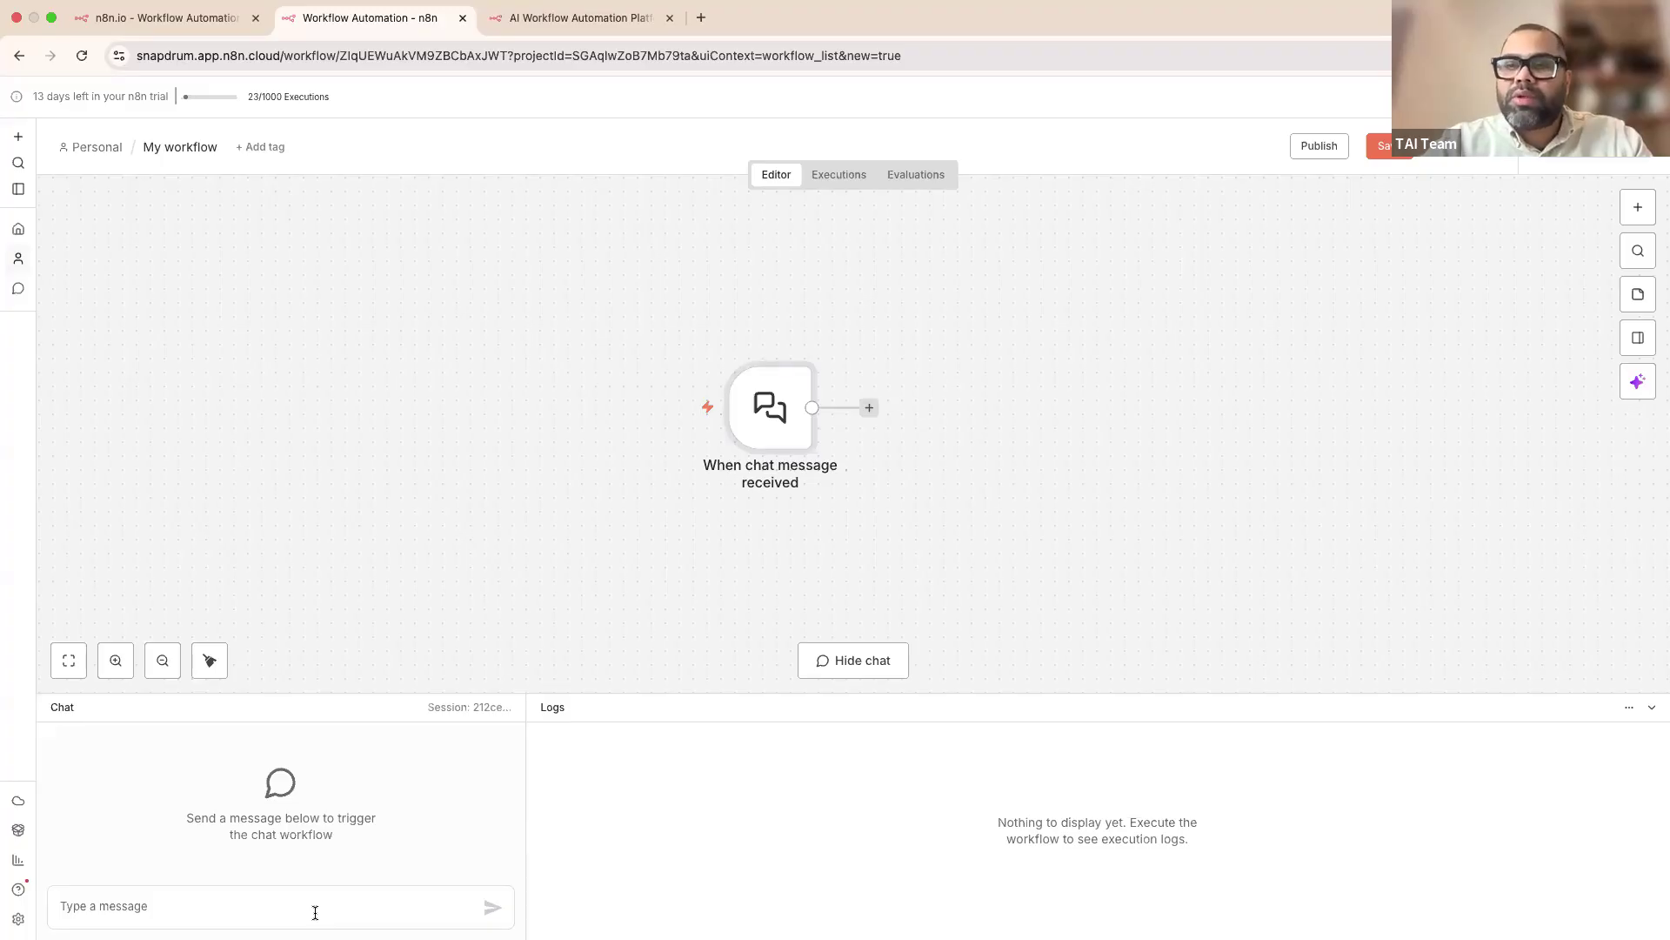
pyautogui.moveTo(757, 431)
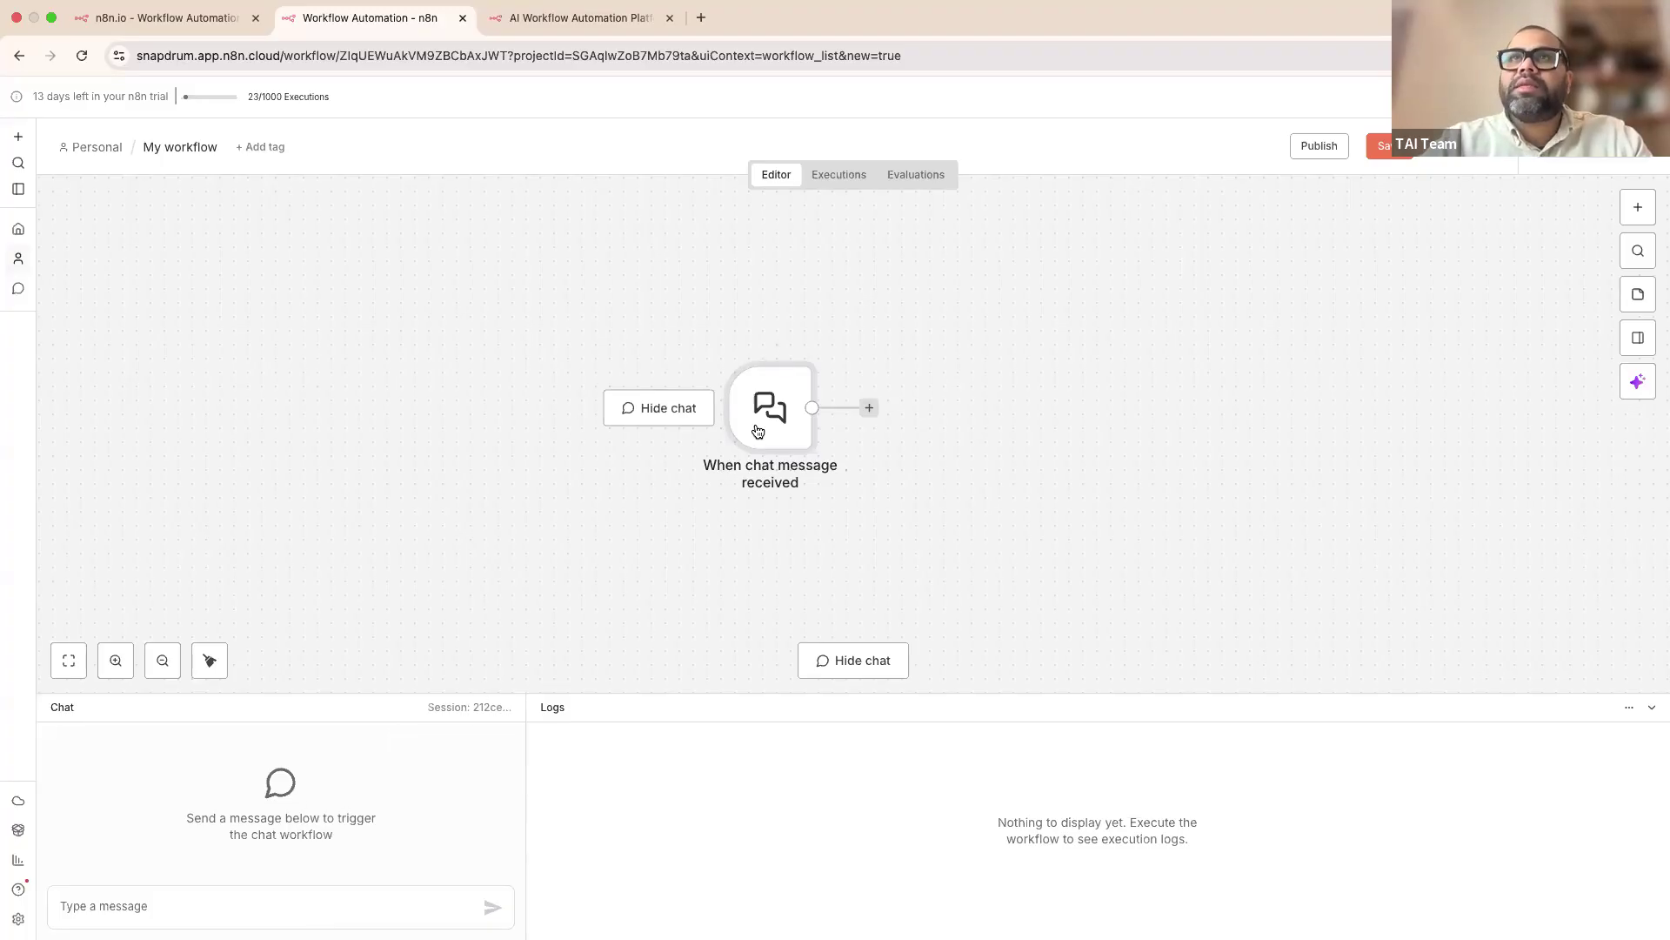
pyautogui.hscroll(3, 689, 398)
pyautogui.scroll(-2, 689, 398)
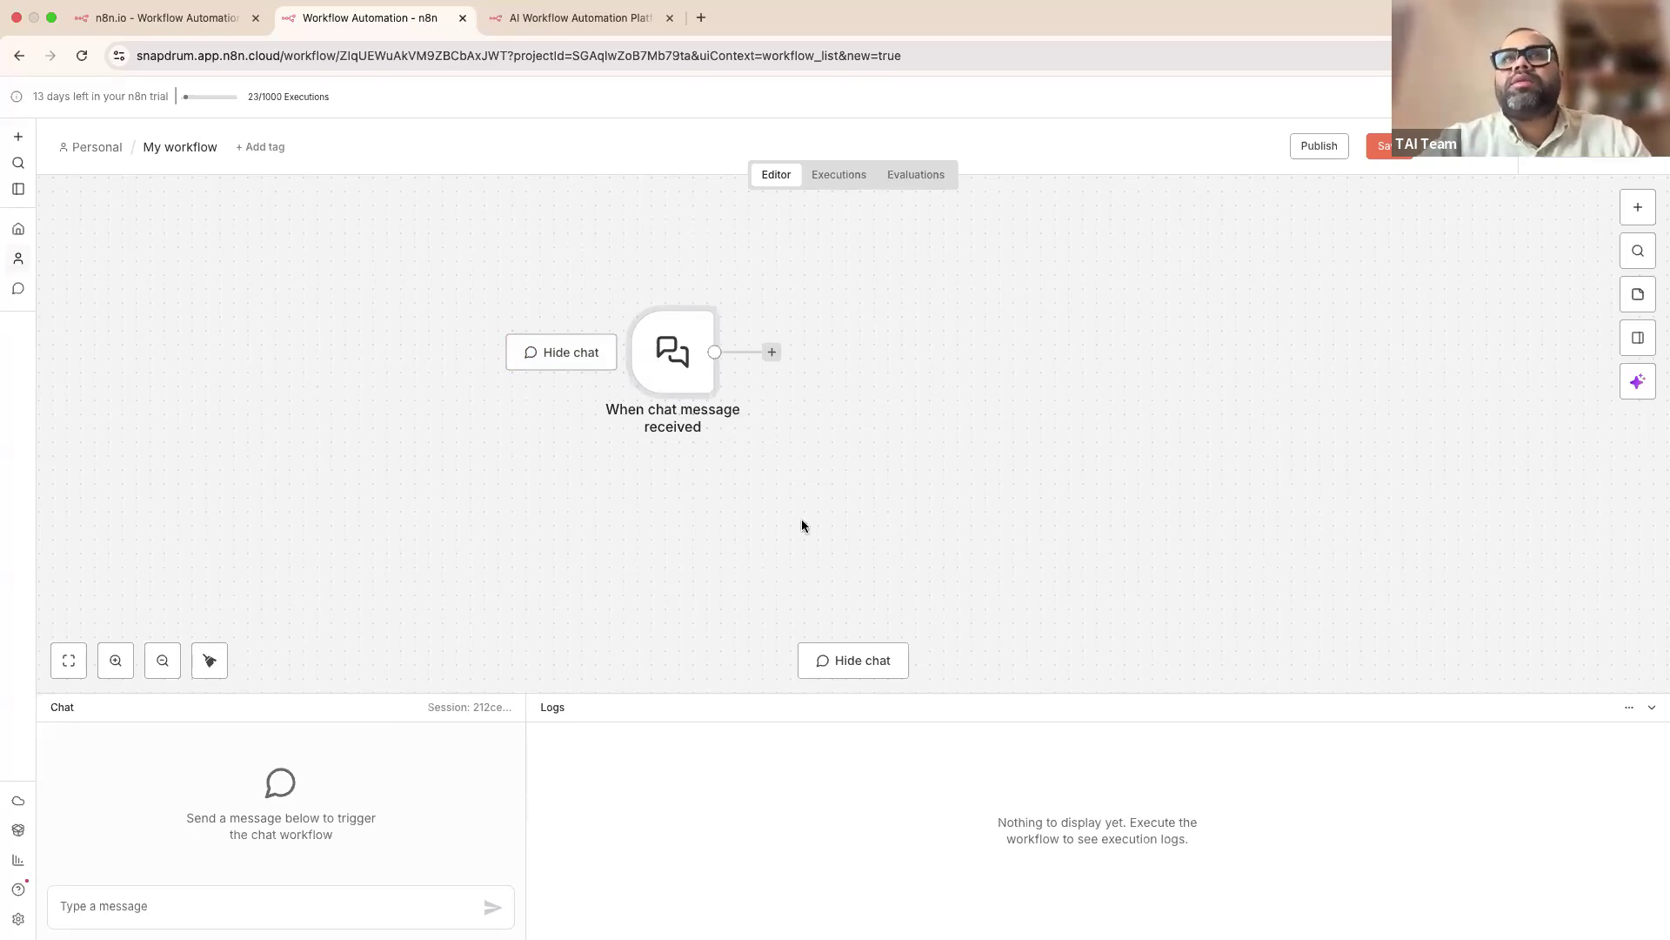
pyautogui.moveTo(700, 369)
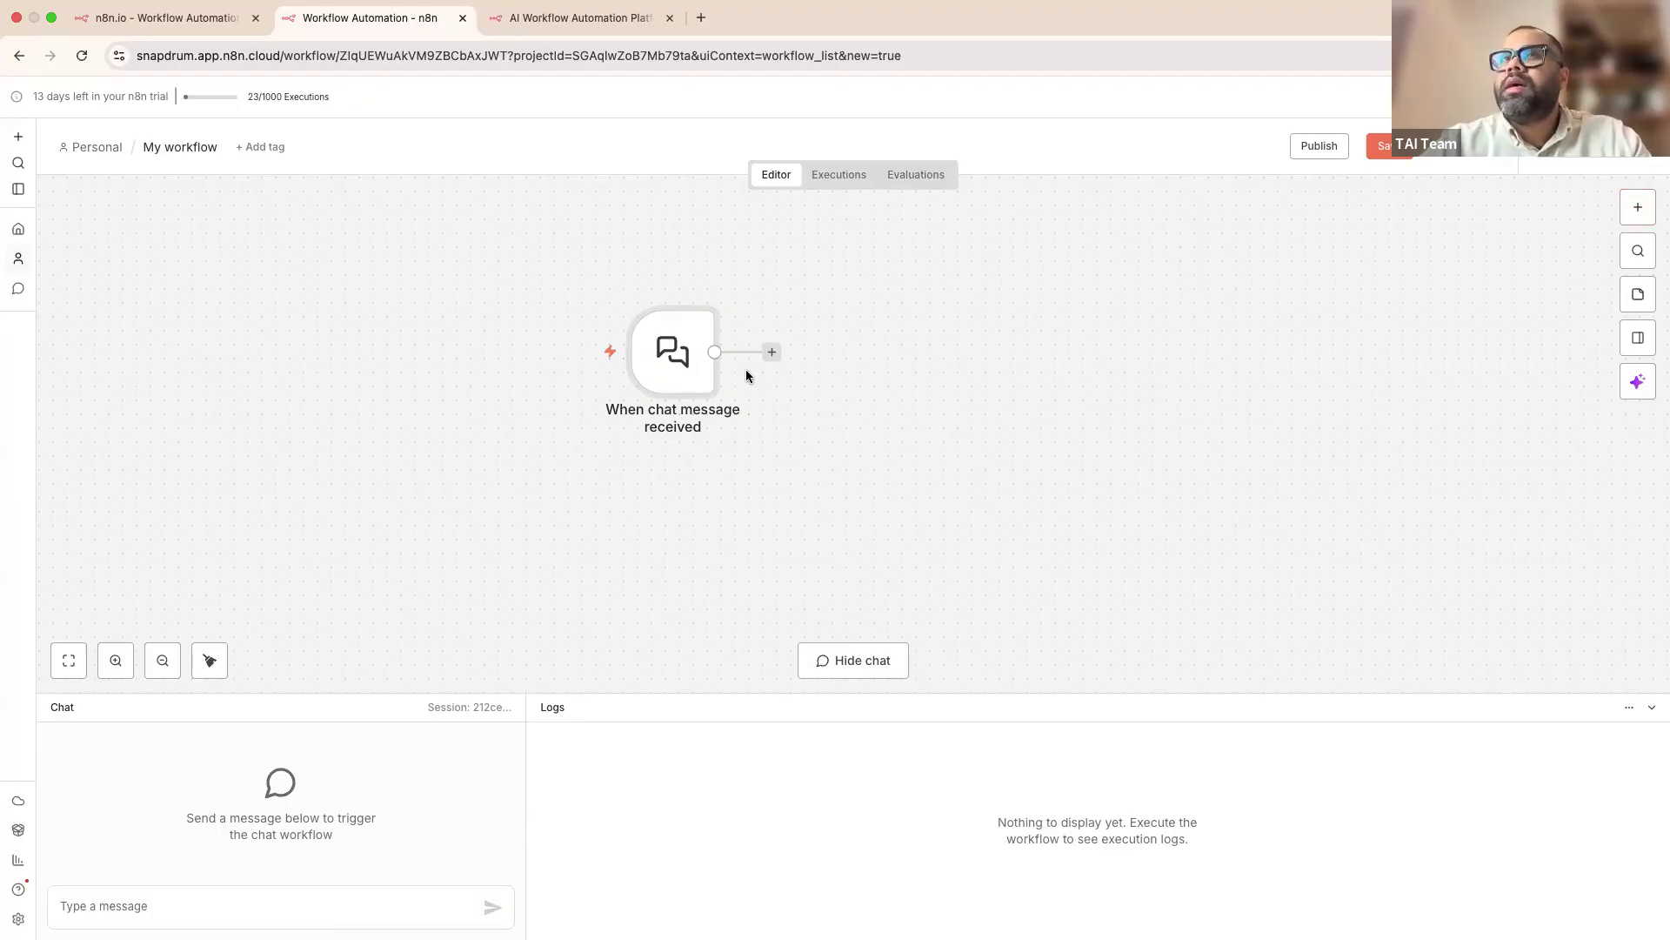
pyautogui.click(772, 351)
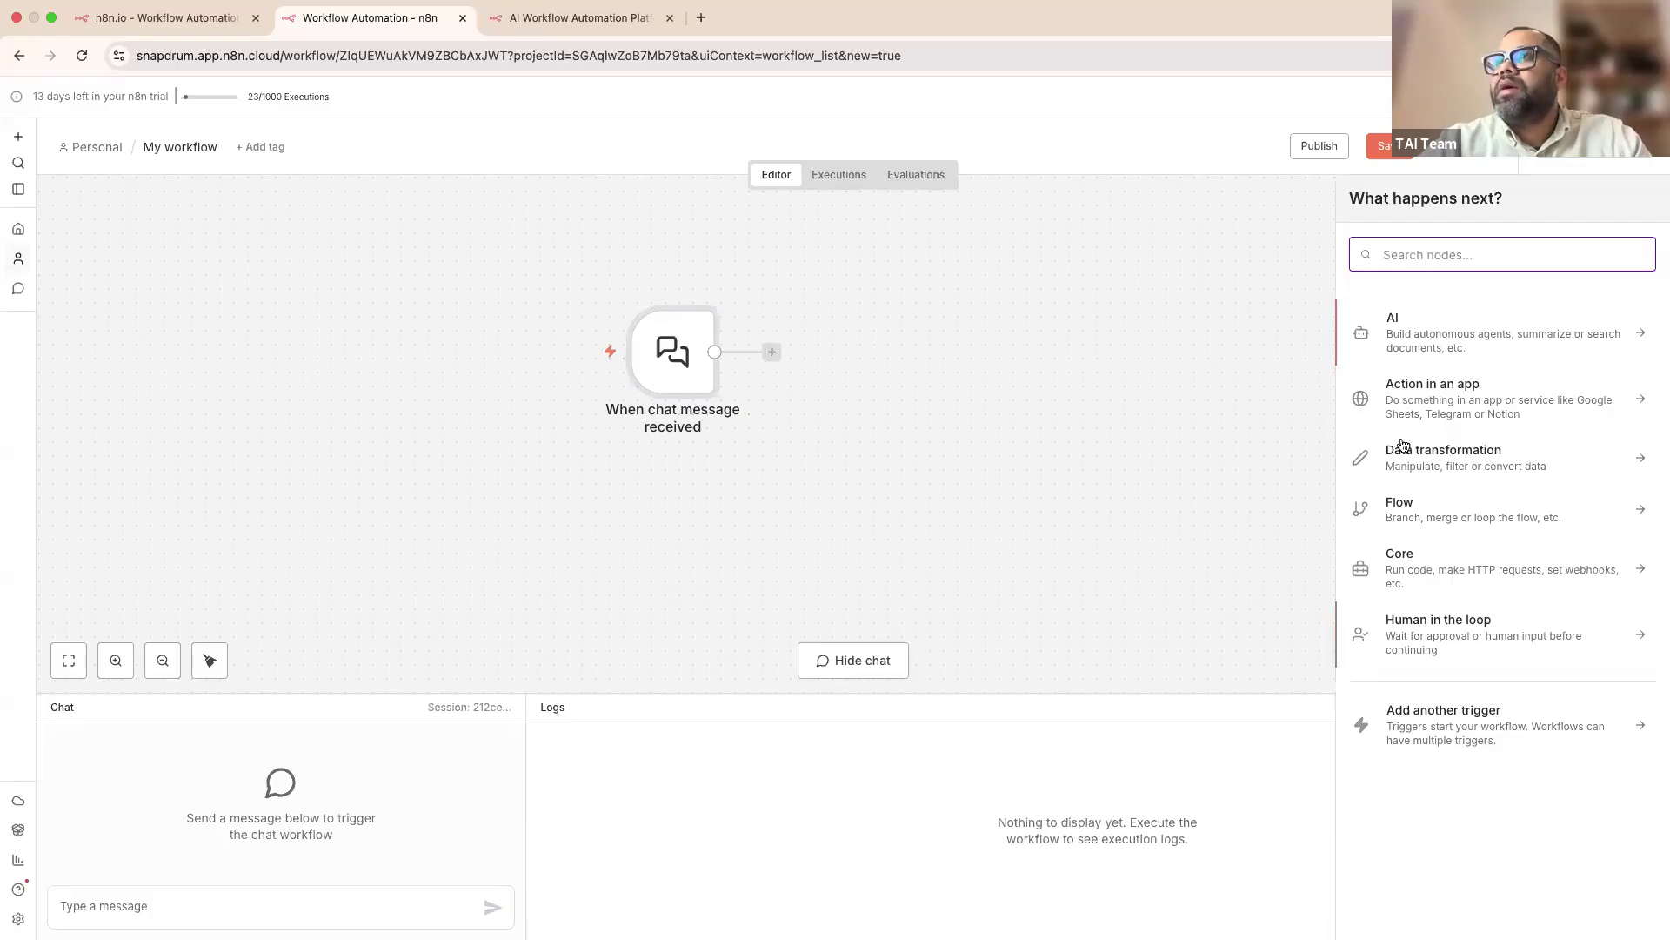
# Step: Add an AI Agent node after the chat trigger, reposition it, and open its Chat Model list
pyautogui.click(1433, 327)
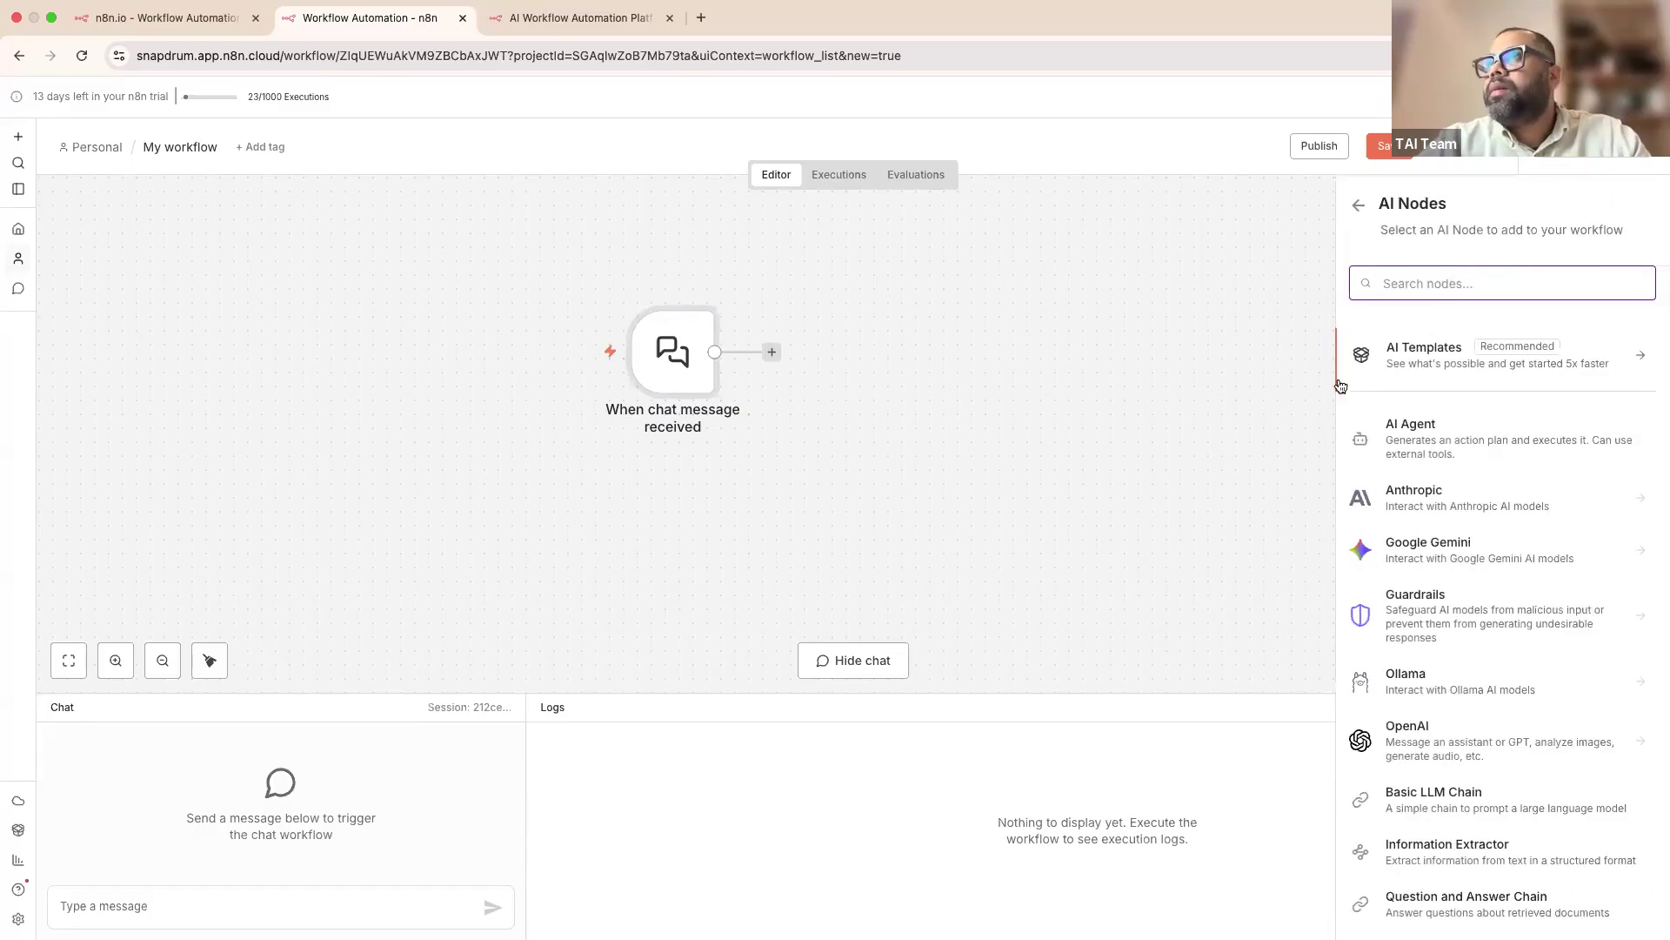
pyautogui.click(1403, 443)
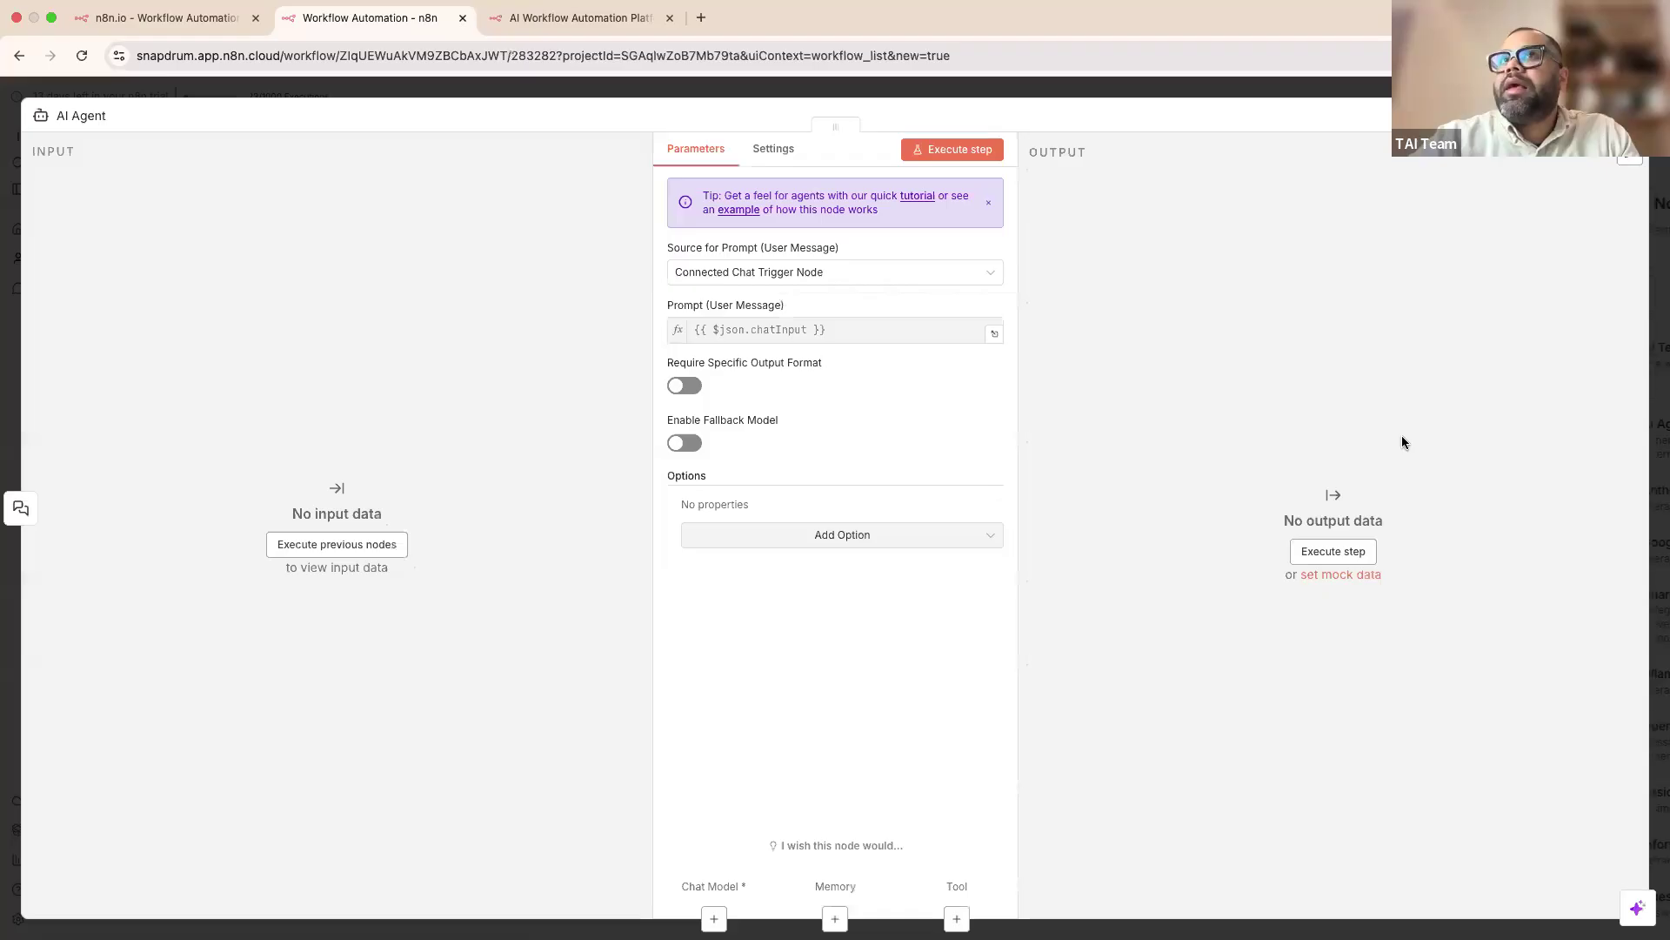
pyautogui.click(1053, 93)
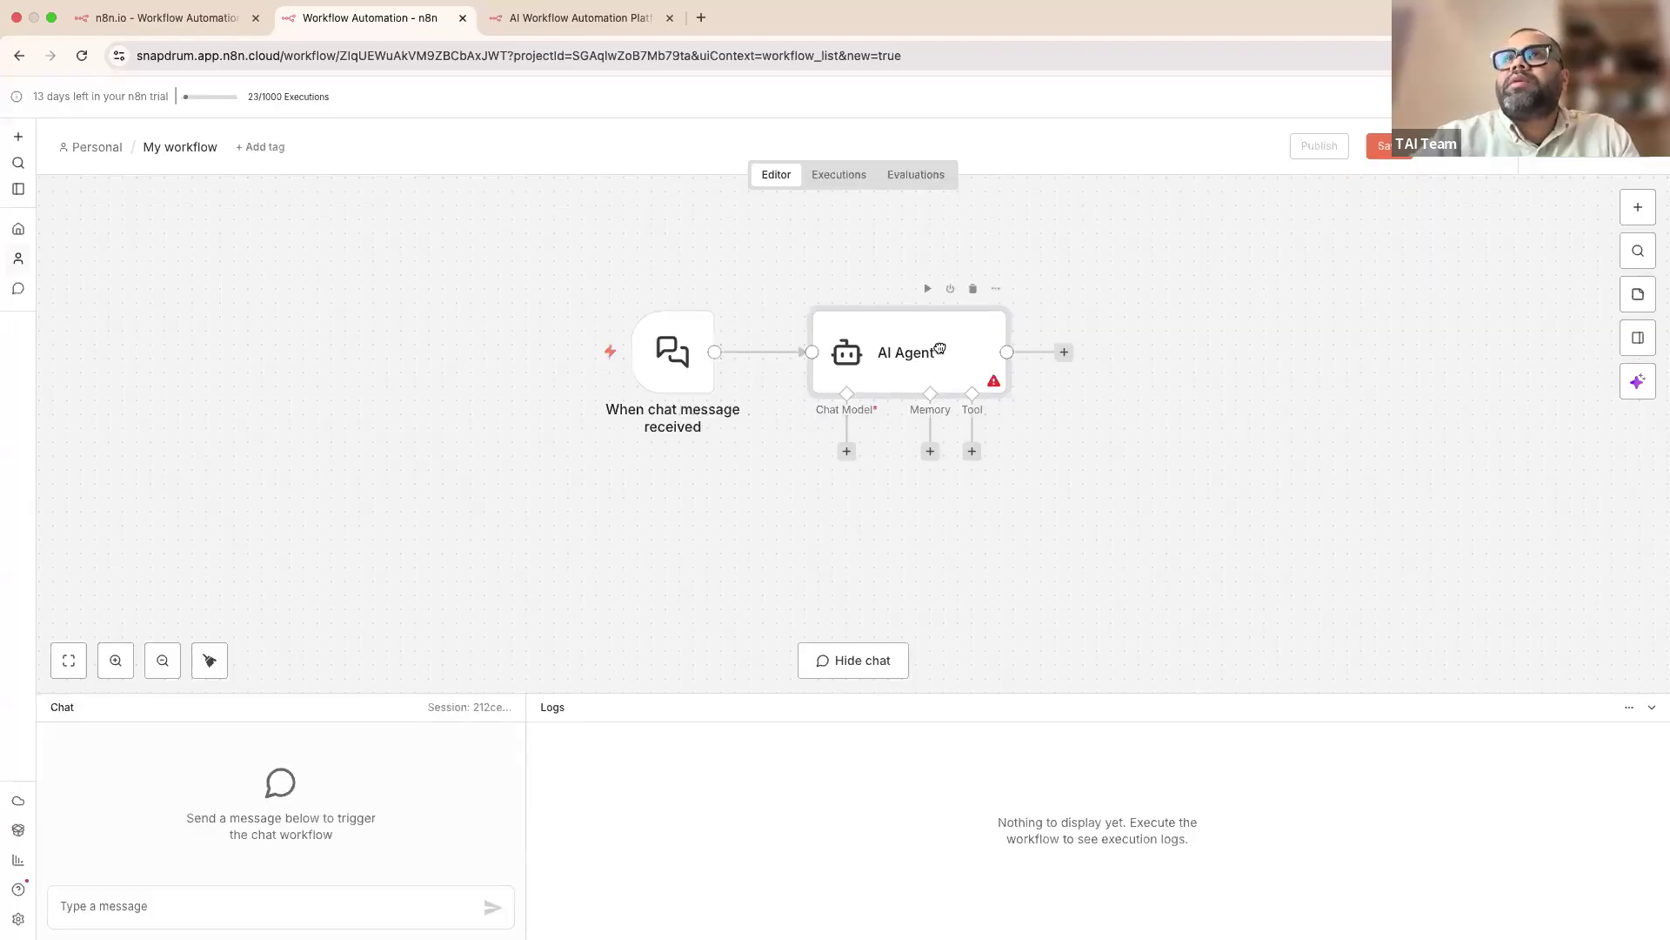
pyautogui.moveTo(936, 348); pyautogui.dragTo(986, 324)
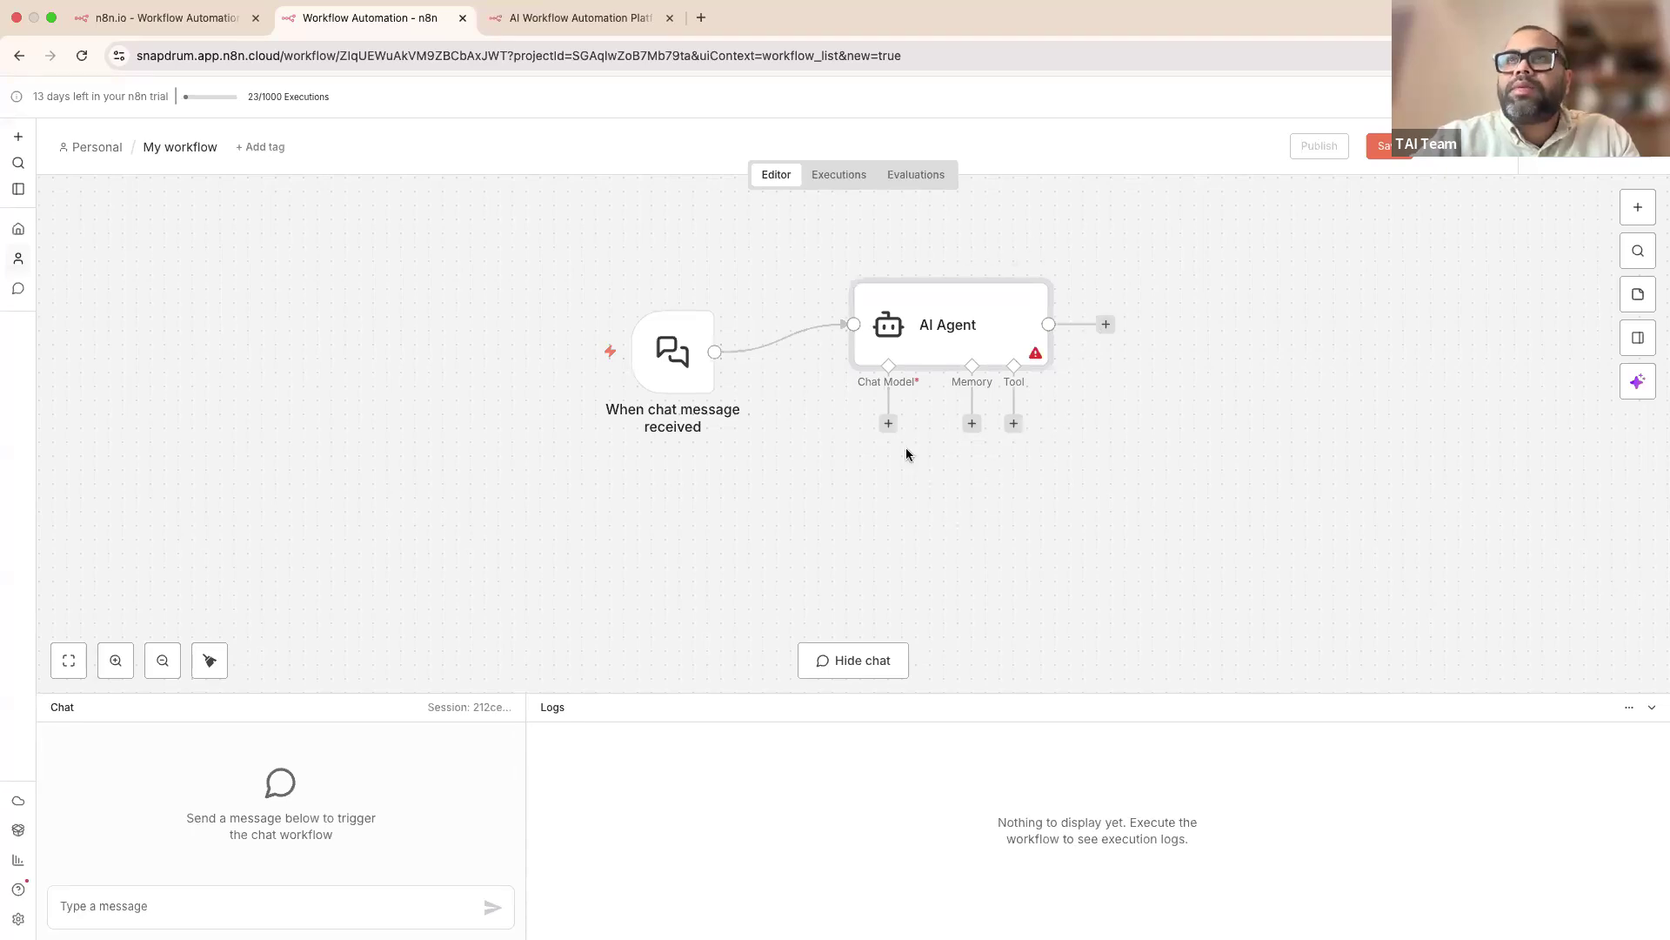
pyautogui.moveTo(870, 440); pyautogui.dragTo(871, 440)
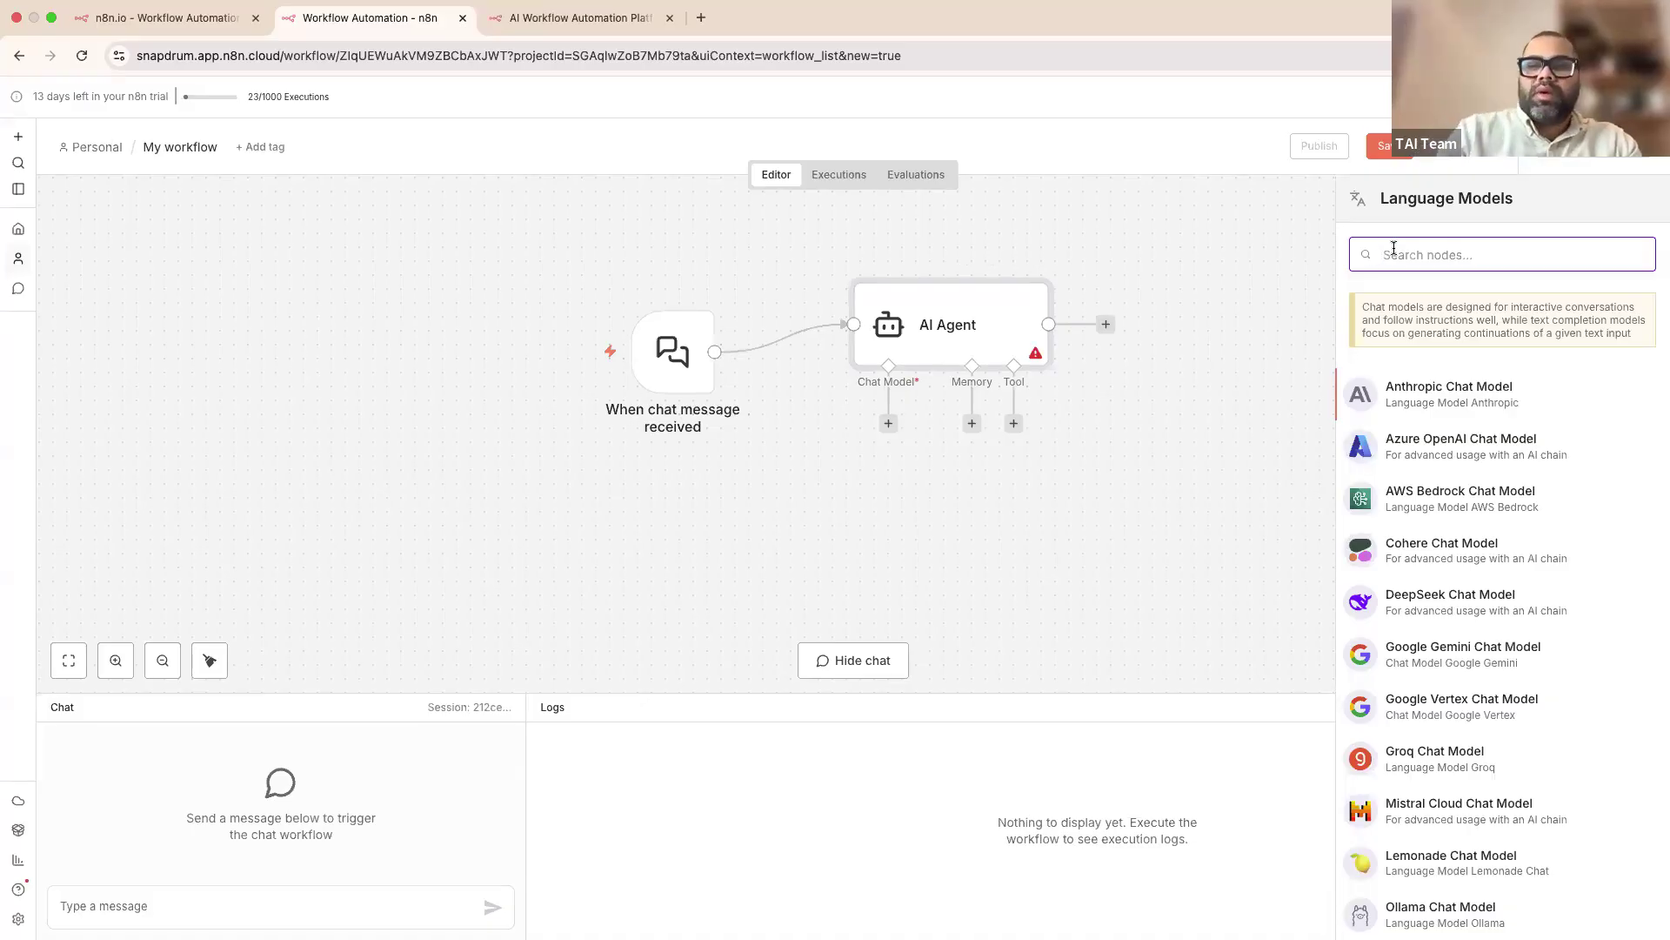
# Step: Attach an OpenAI Chat Model (gpt-4.1-mini, free n8n credits), browse its tools and options, and place it below the agent
pyautogui.write('open')
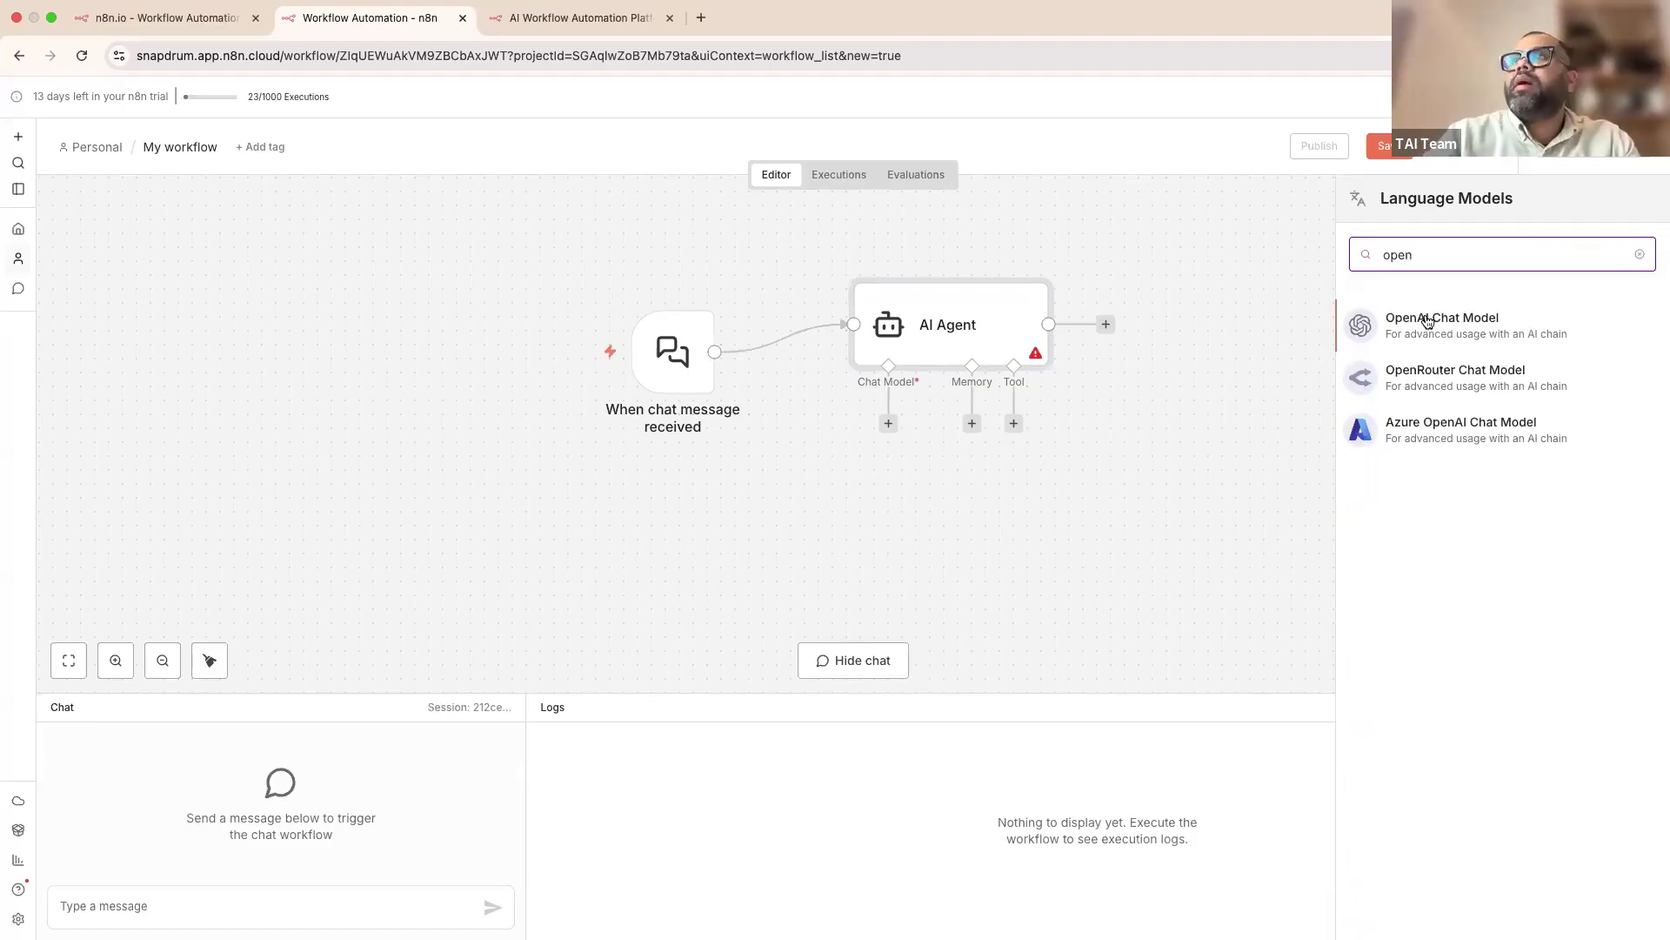
pyautogui.click(1426, 322)
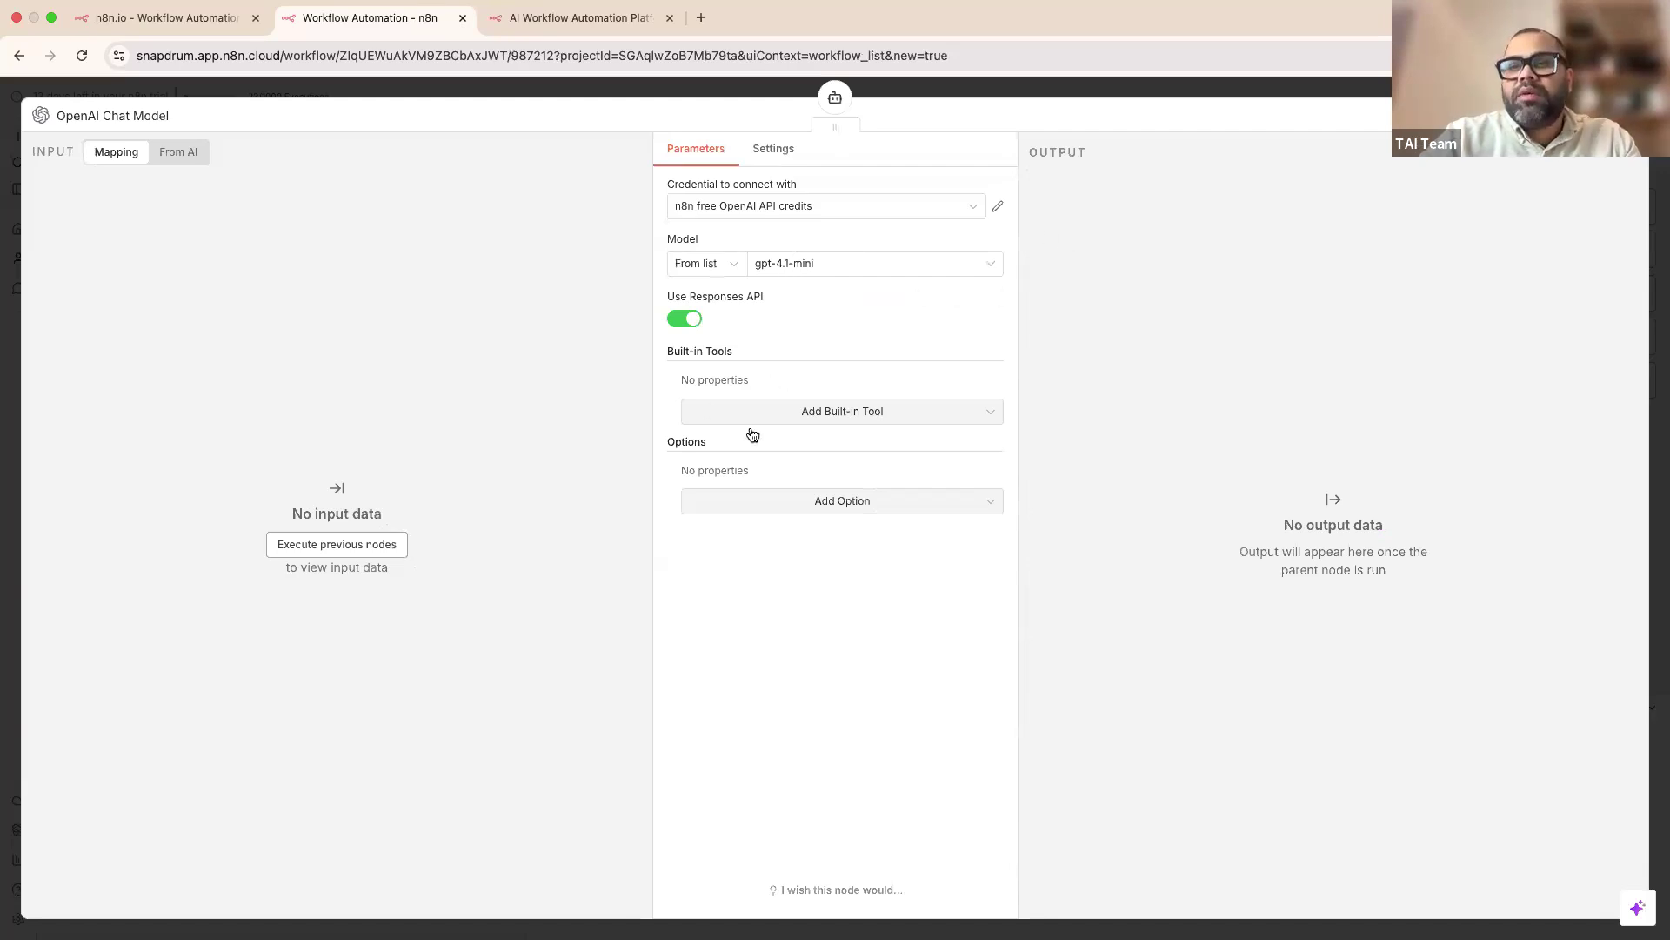
pyautogui.click(798, 411)
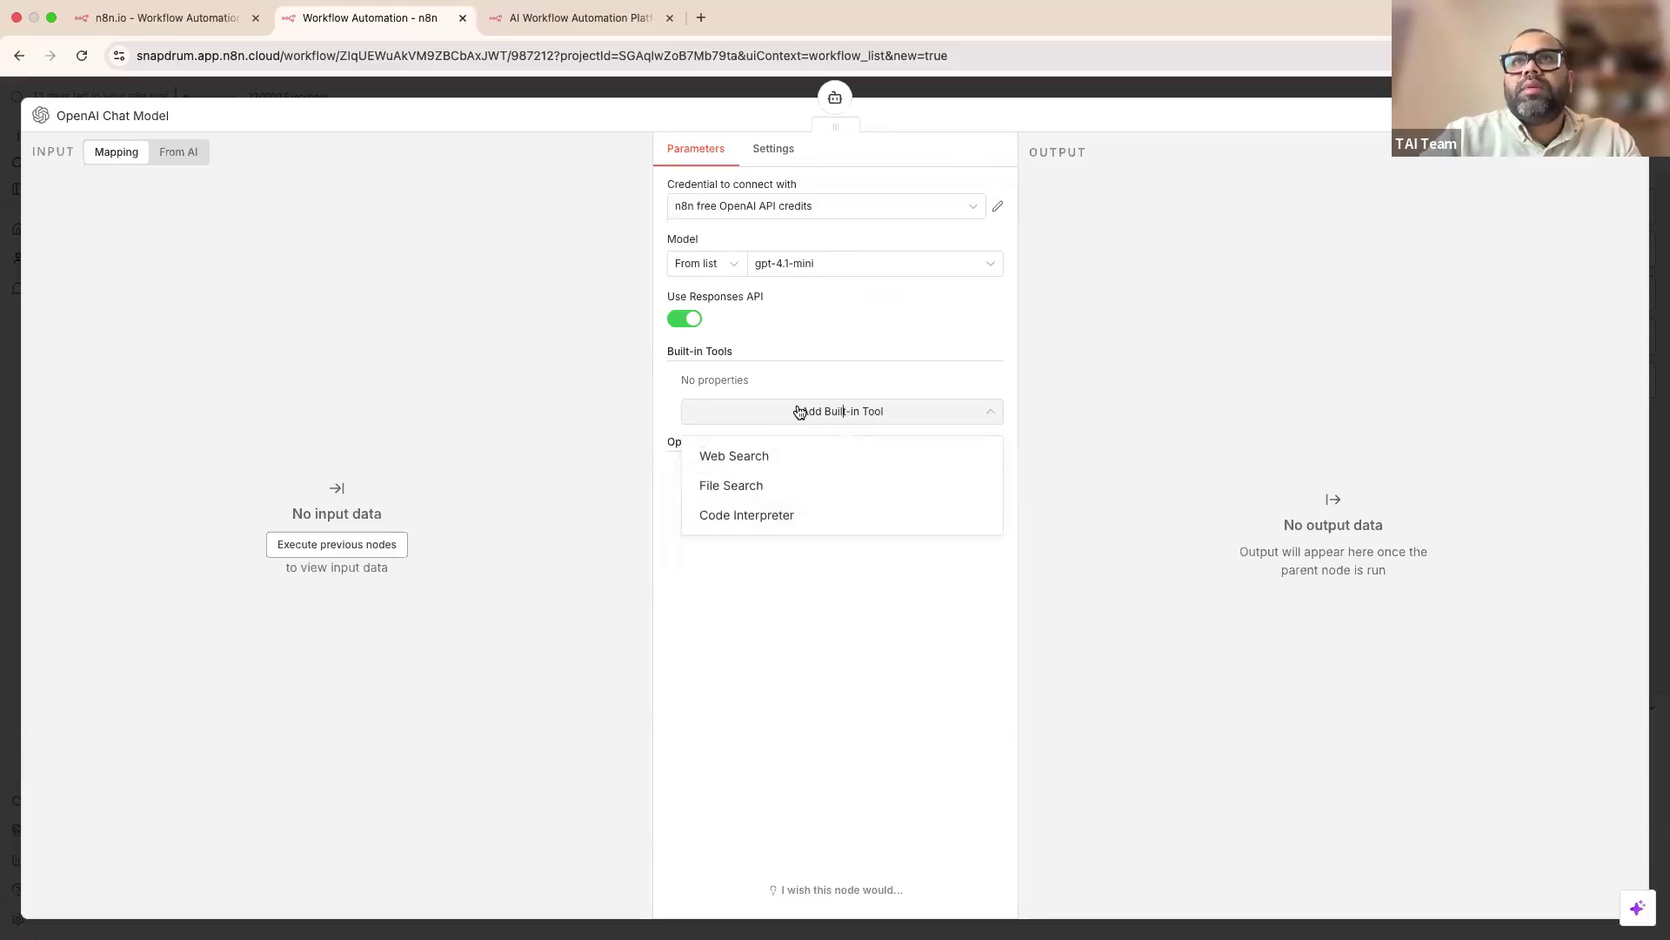
pyautogui.click(744, 415)
pyautogui.click(813, 501)
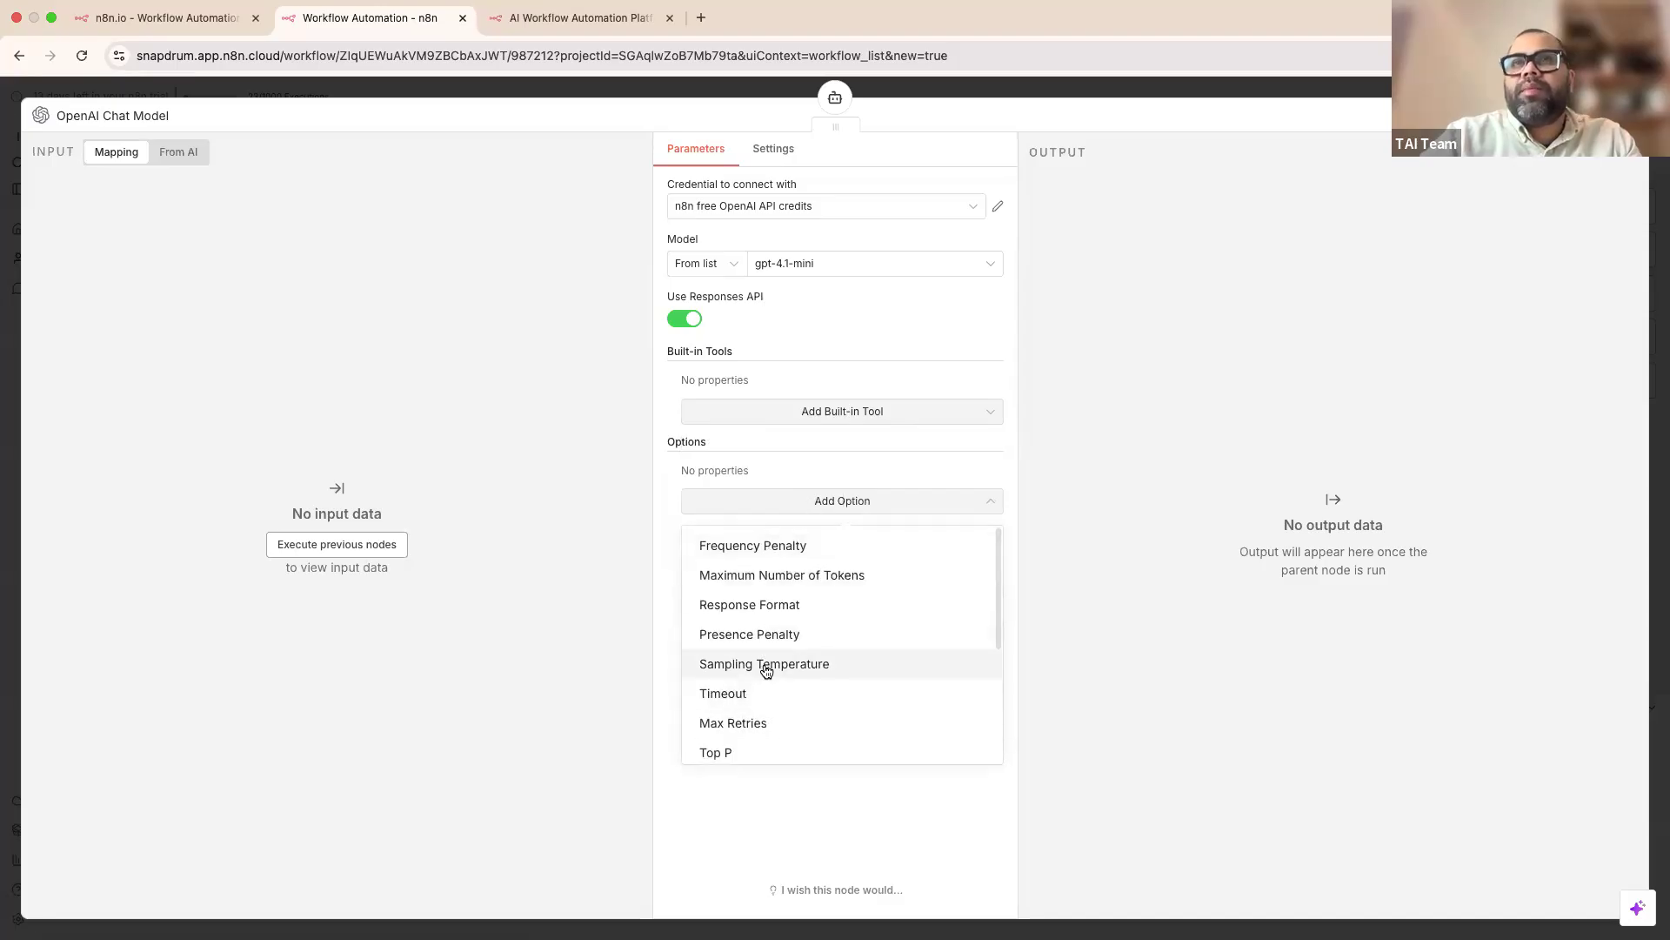
pyautogui.scroll(-2, 770, 701)
pyautogui.scroll(-1, 770, 701)
pyautogui.scroll(-1, 770, 702)
pyautogui.scroll(4, 770, 701)
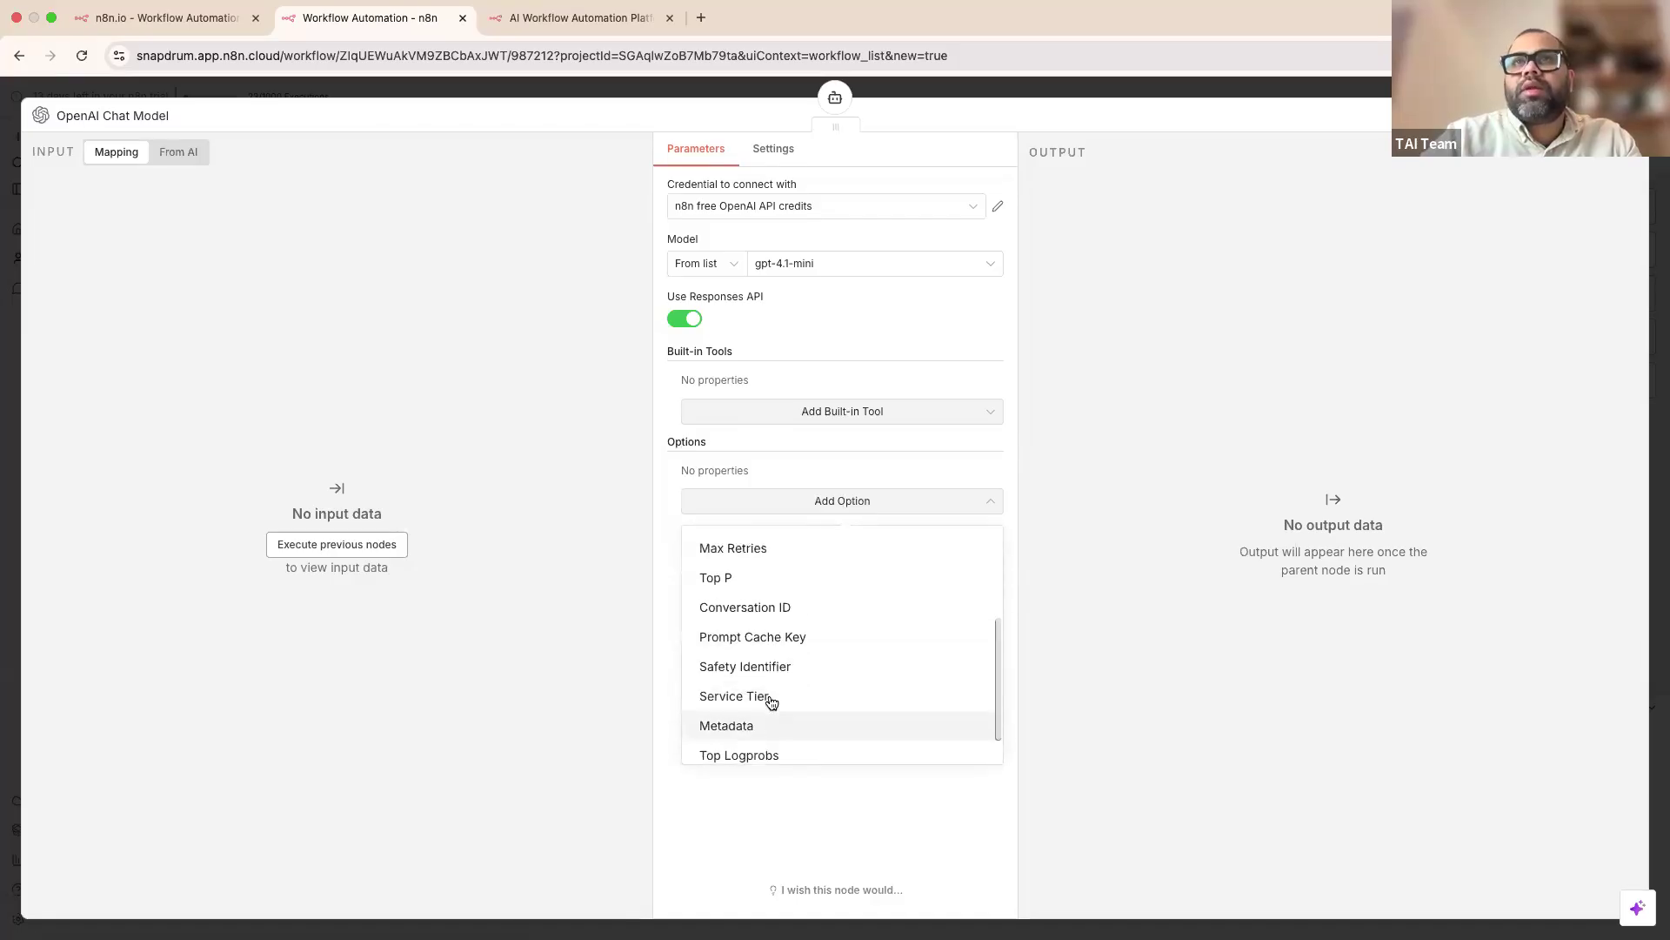
pyautogui.click(912, 87)
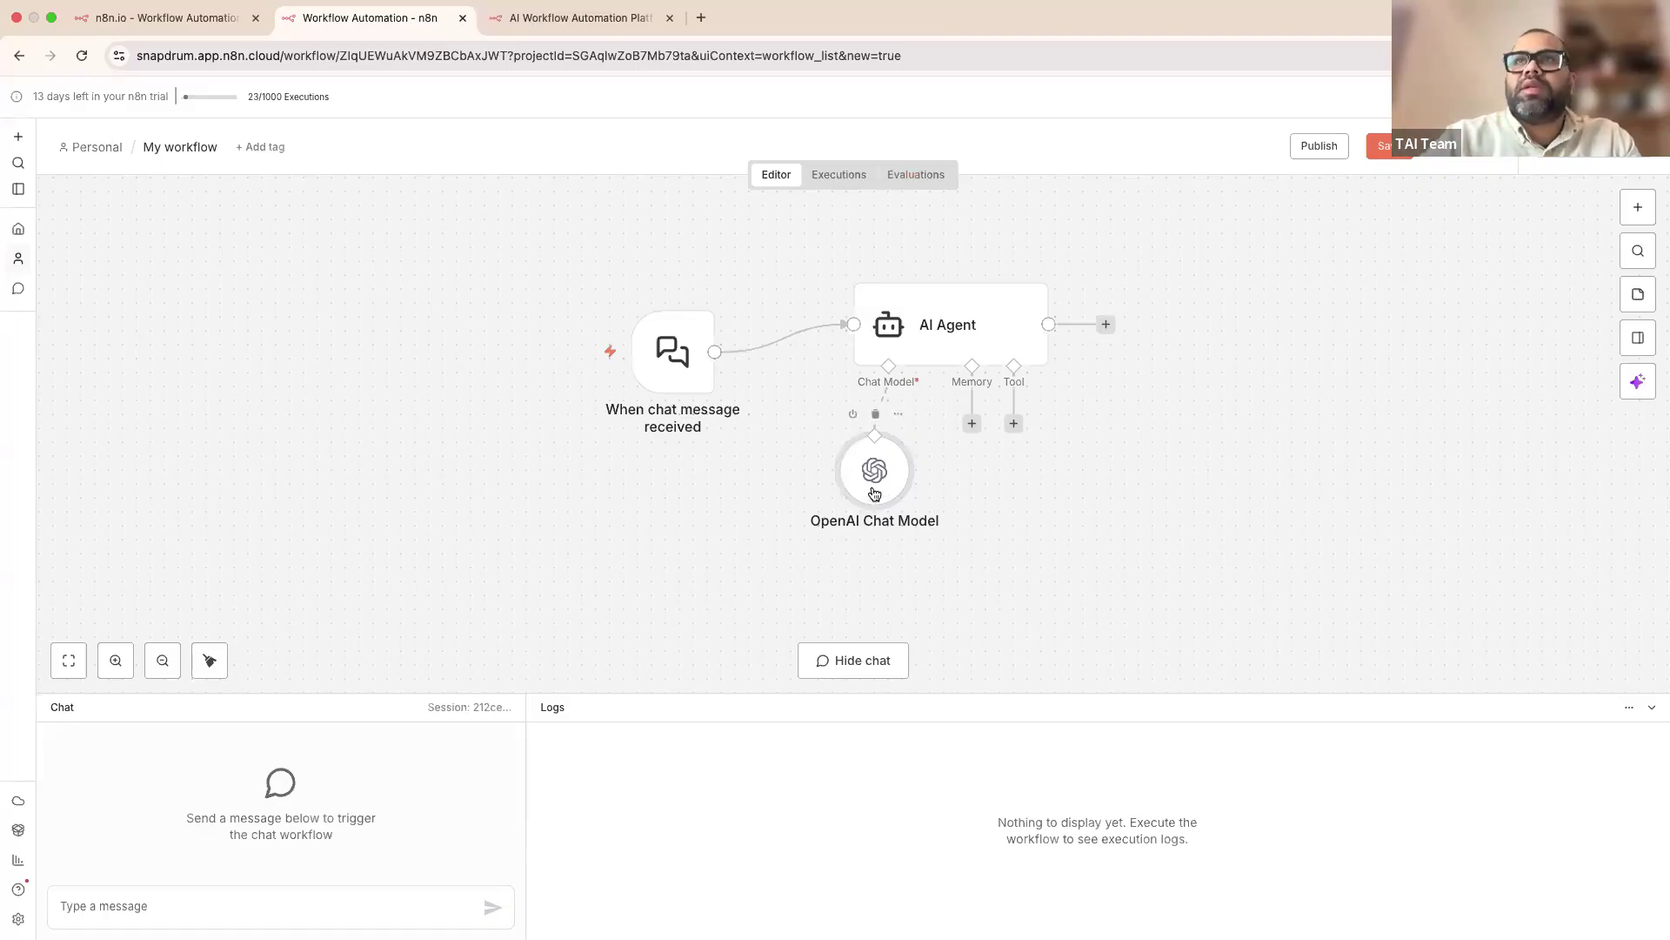
pyautogui.moveTo(873, 485); pyautogui.dragTo(872, 513)
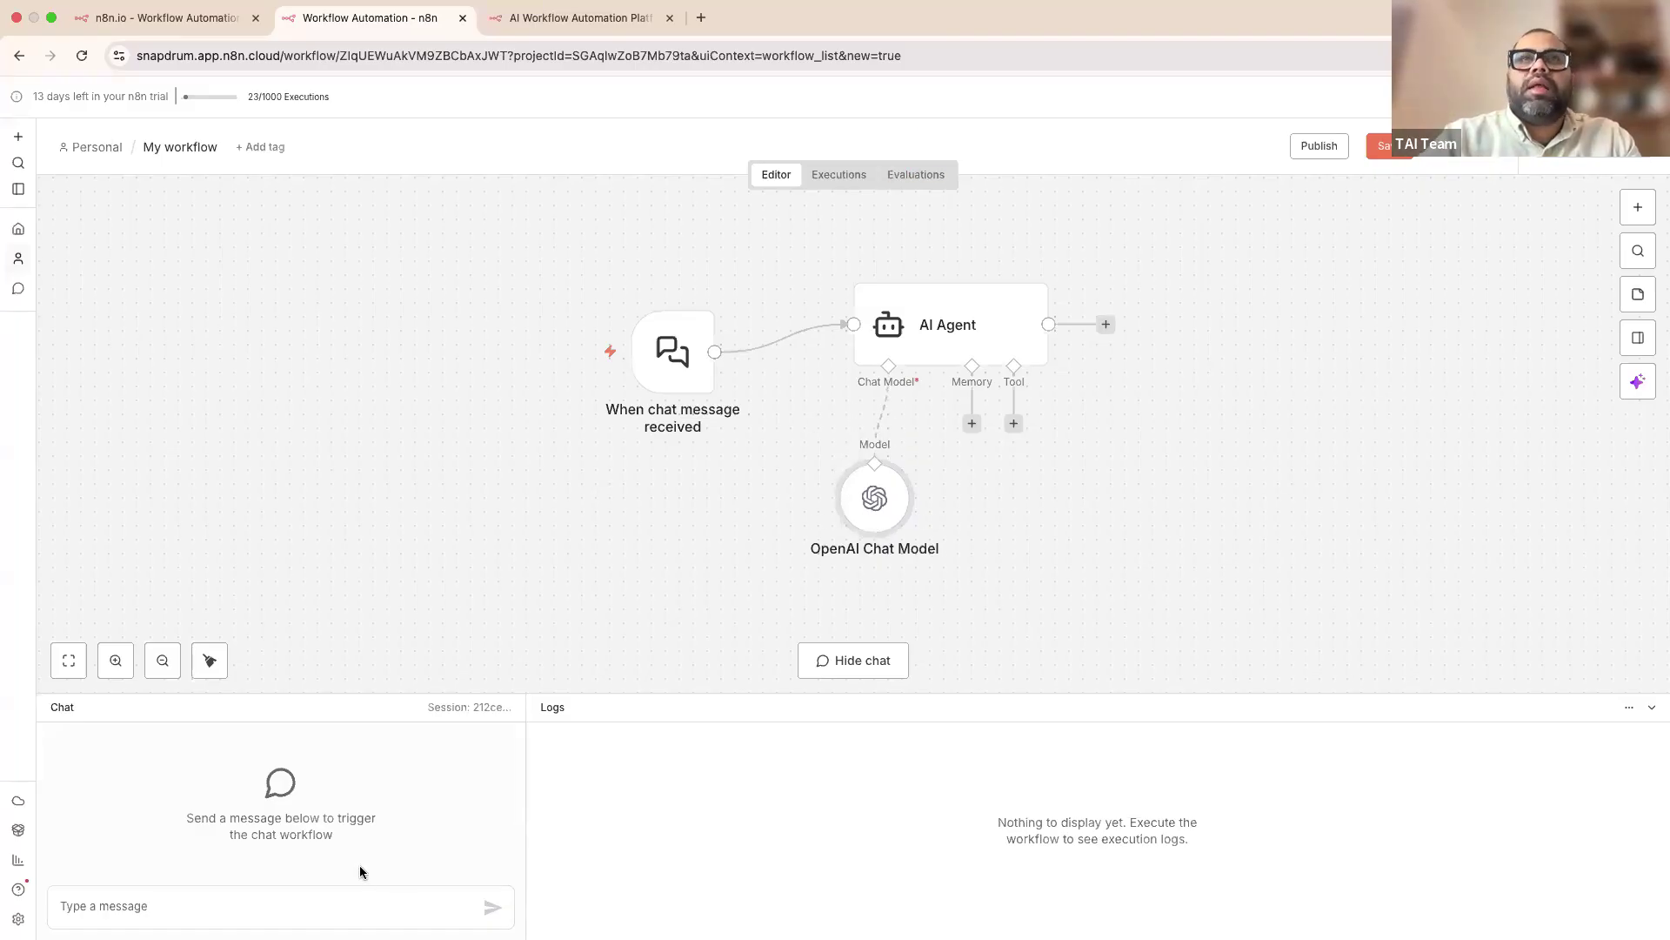
# Step: Send a 'Hi' test message, enlarge the chat panel, and check the executions list
pyautogui.click(322, 904)
pyautogui.write('Hi')
pyautogui.press('Return')
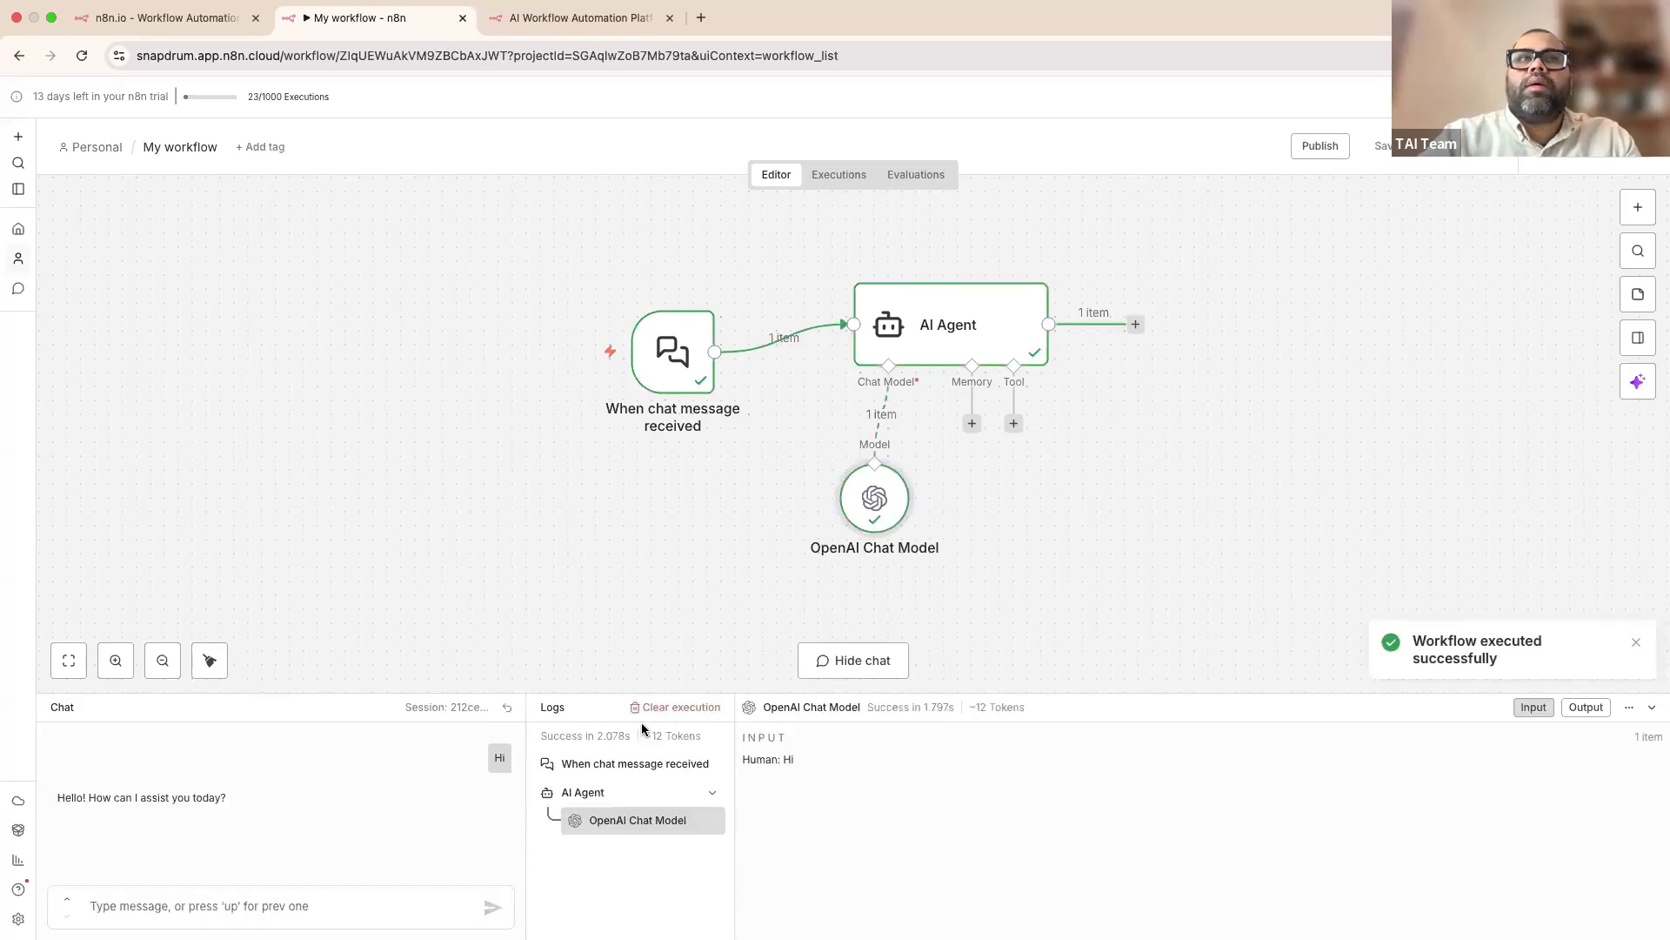
pyautogui.moveTo(507, 692); pyautogui.dragTo(506, 628)
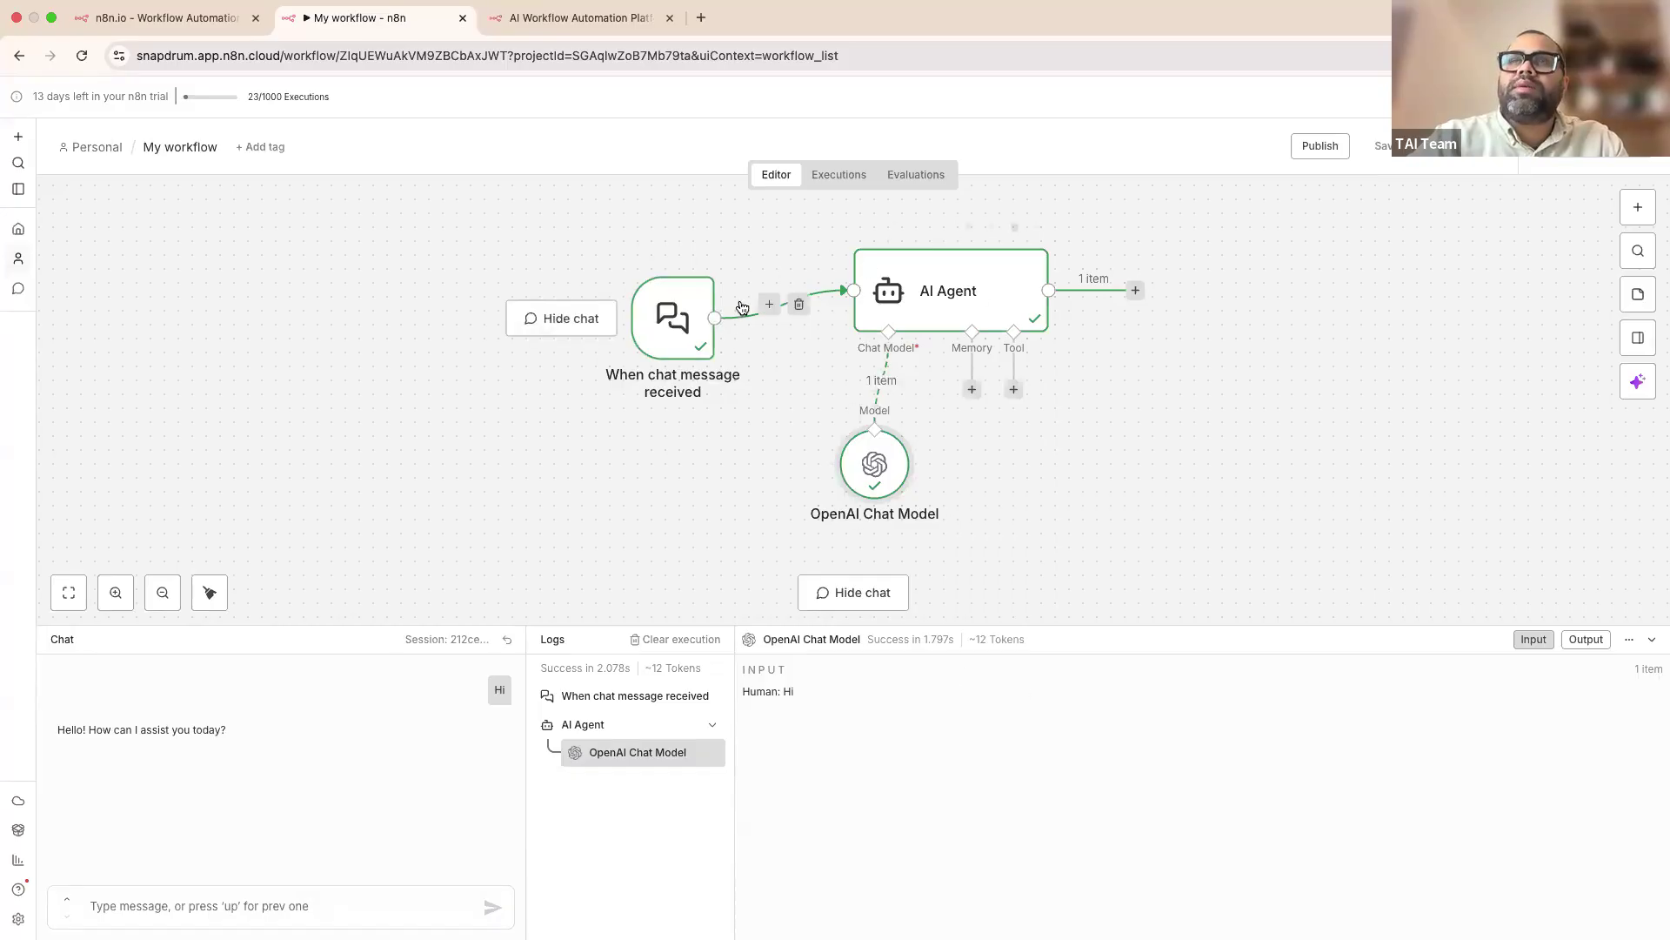
pyautogui.click(831, 178)
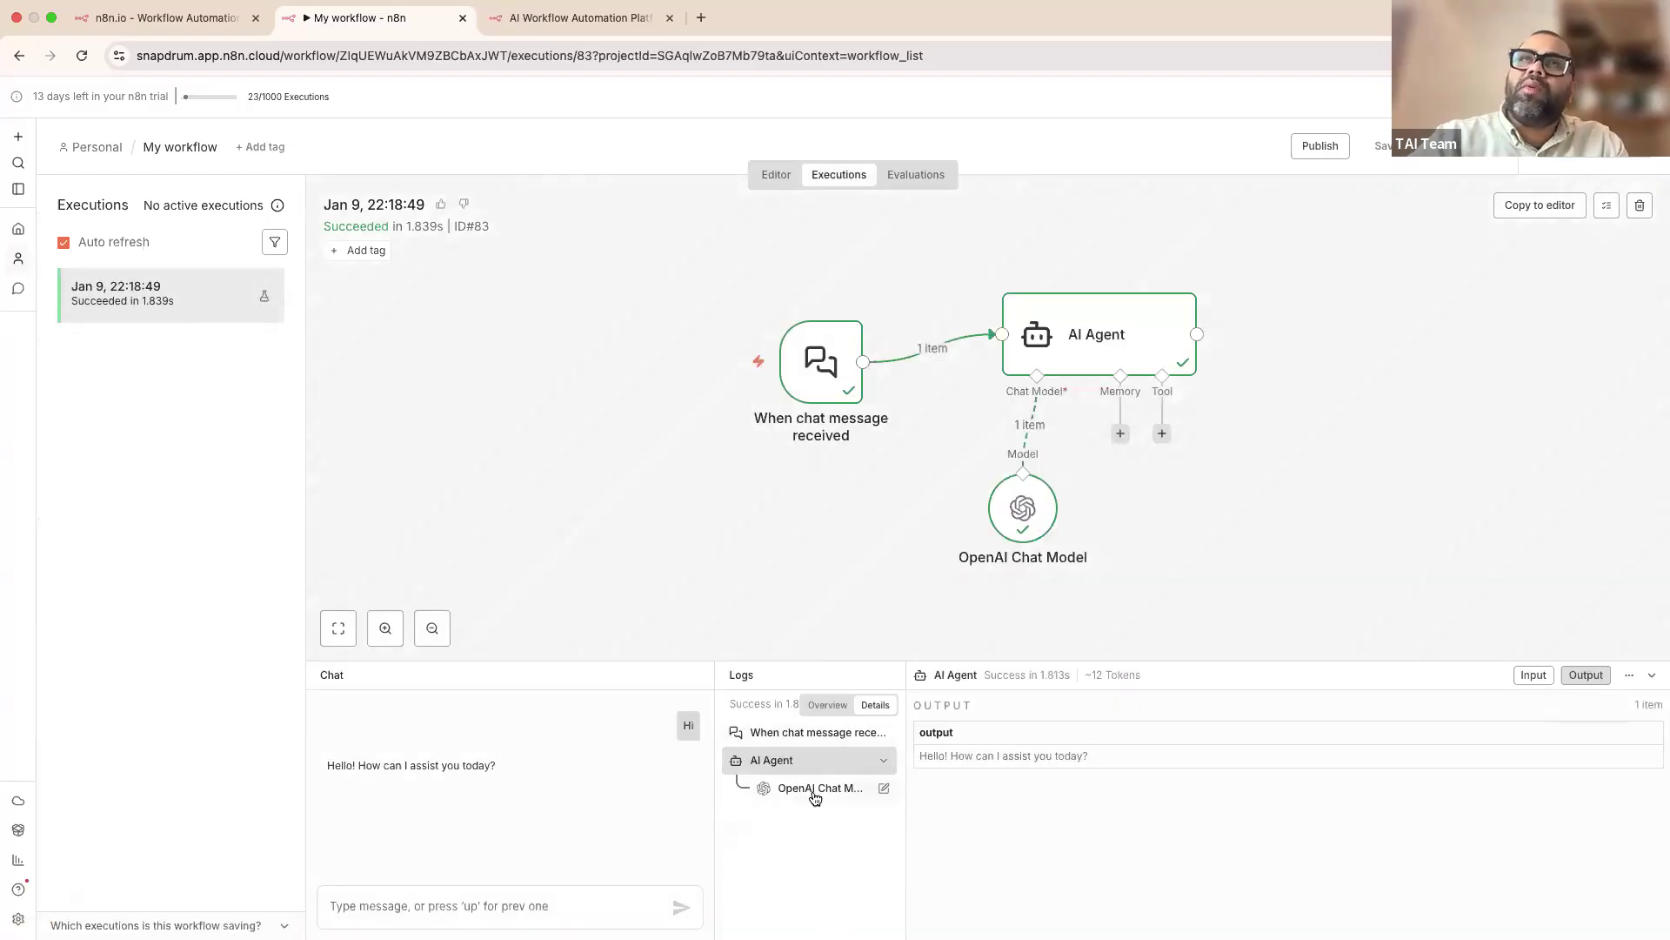
pyautogui.click(777, 175)
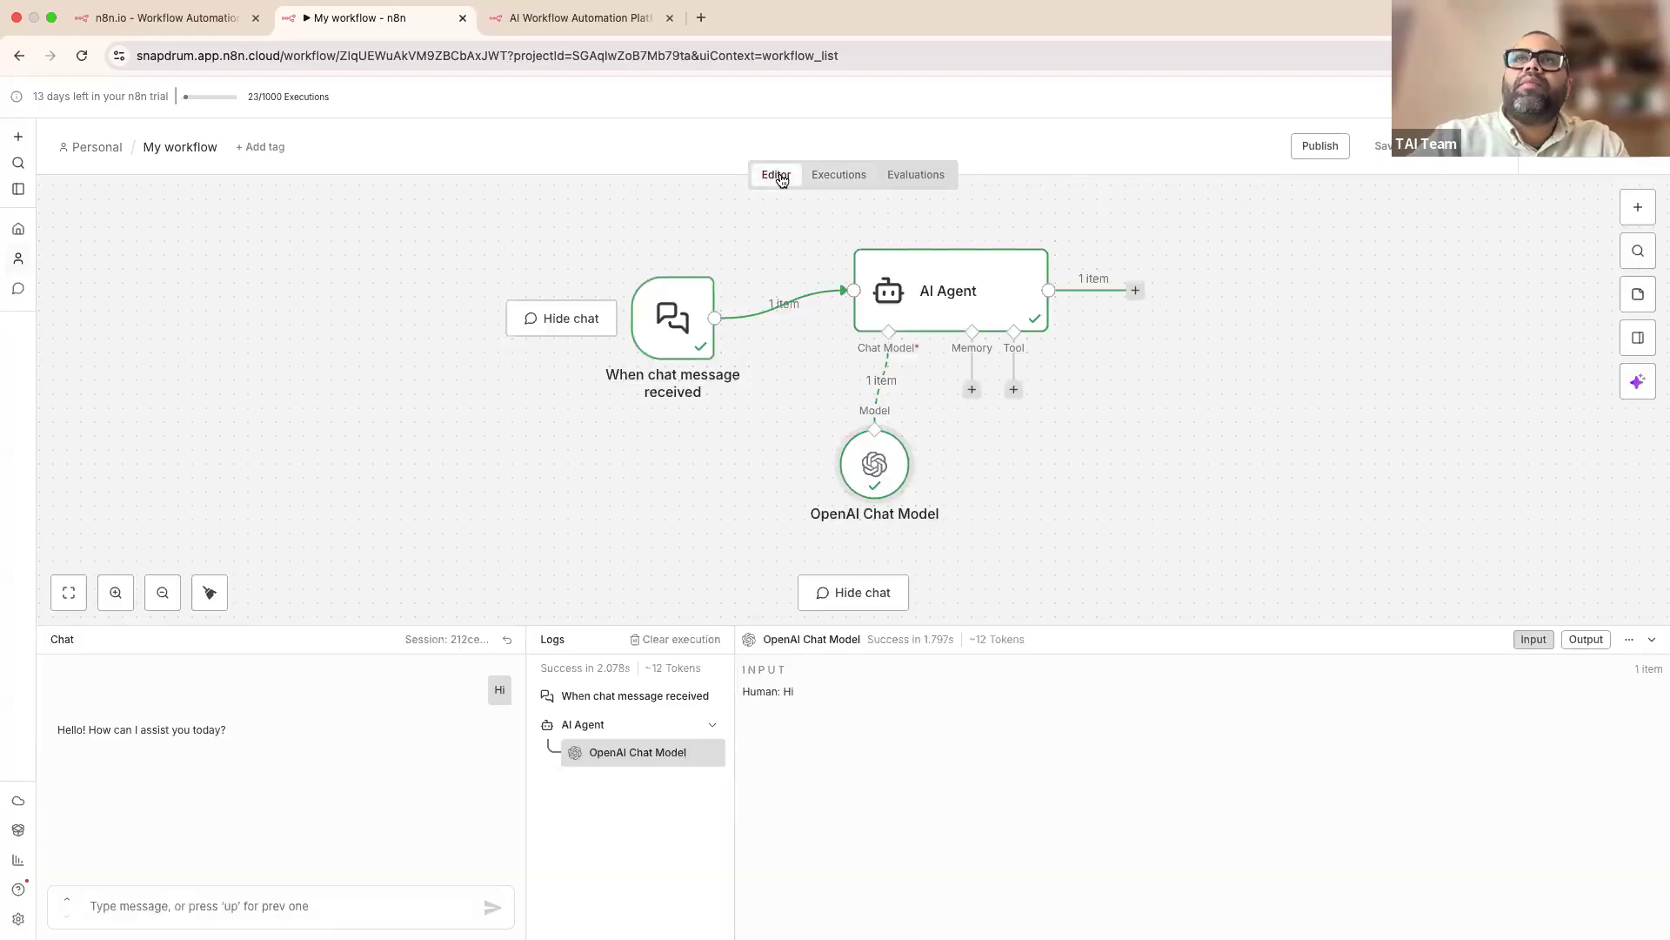
pyautogui.moveTo(868, 500); pyautogui.dragTo(853, 514)
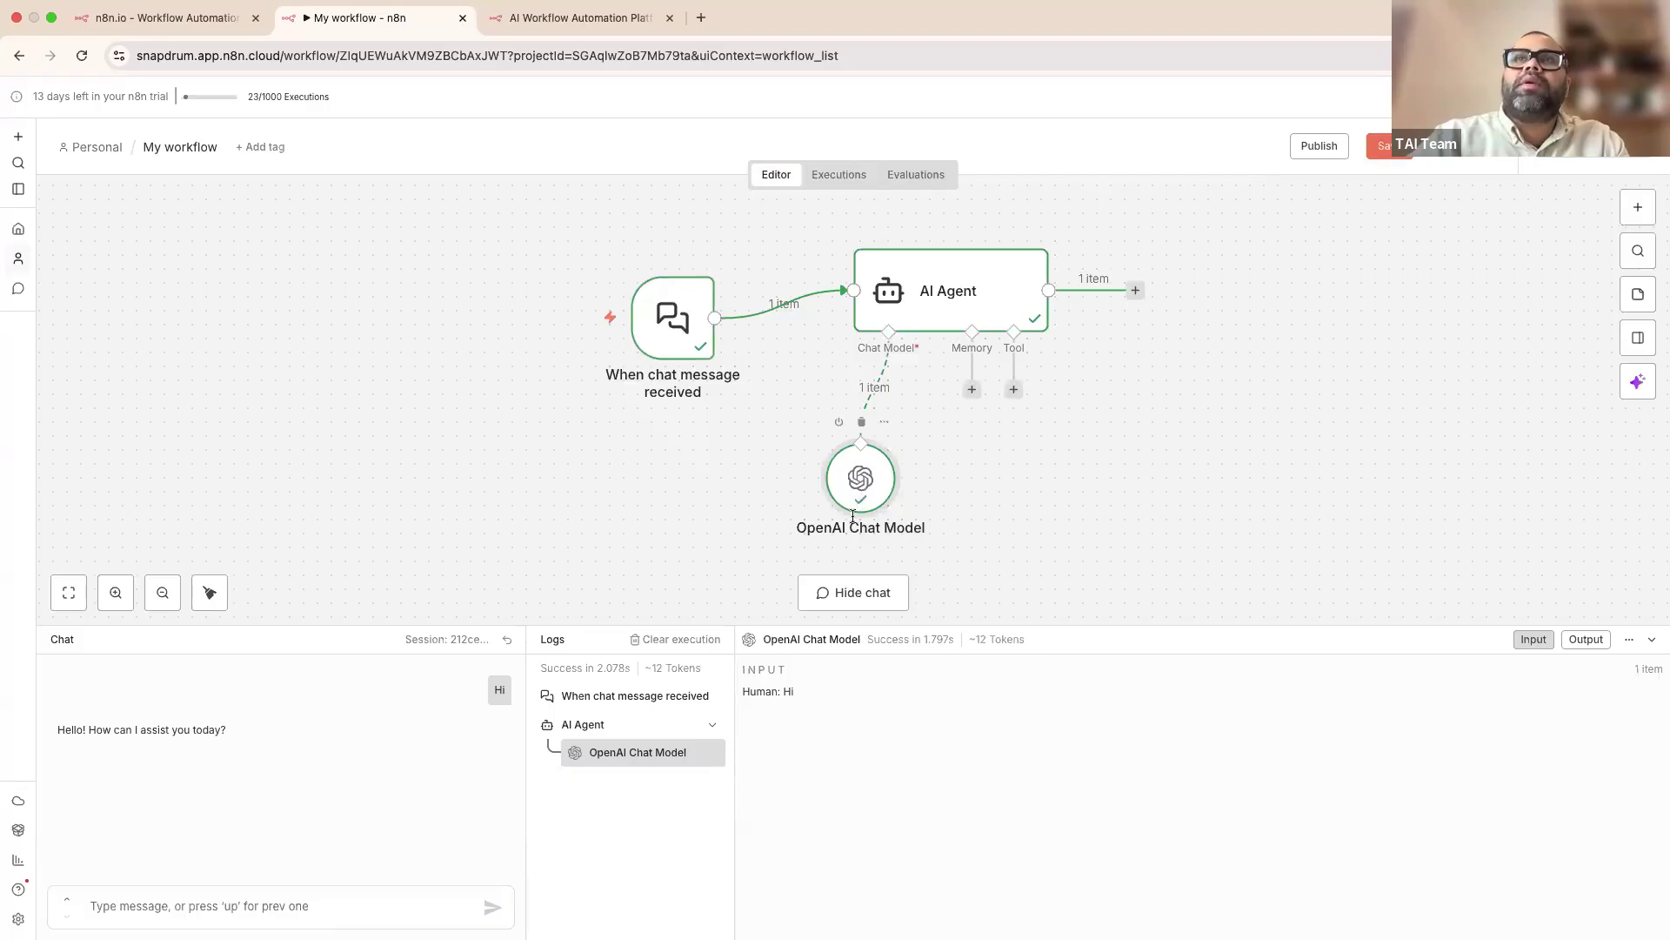
# Step: Ask the UK capital question, then 'Where is it?', and compare the London and Gateway Arch replies
pyautogui.click(372, 906)
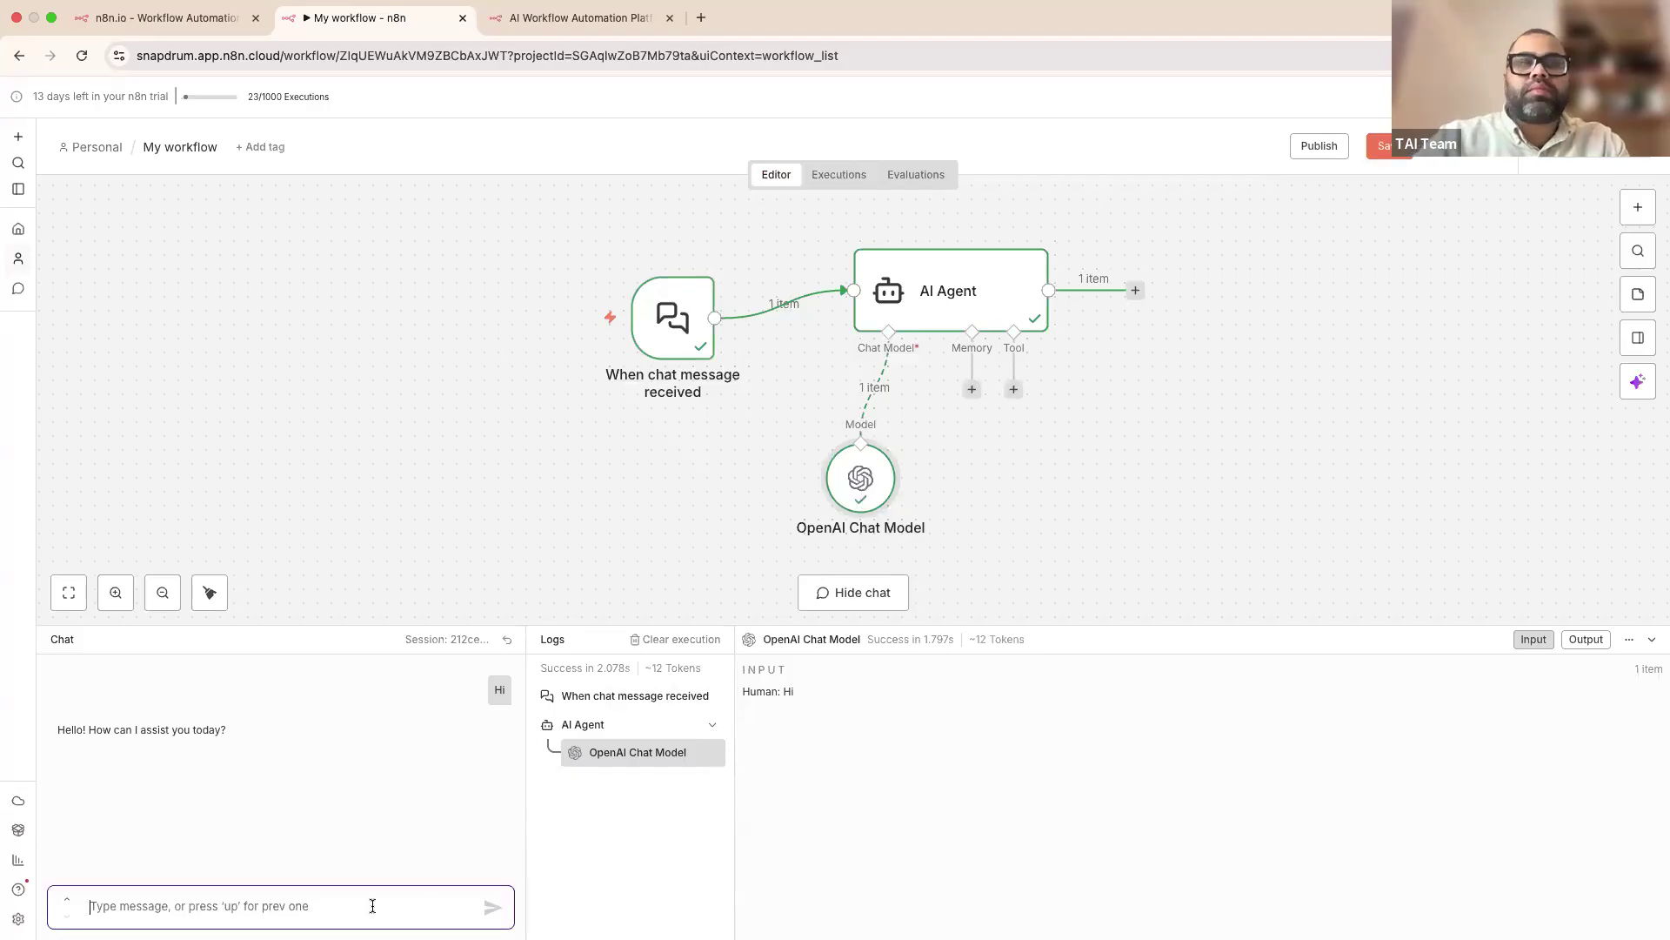
pyautogui.write('I want to the capital of the UK?')
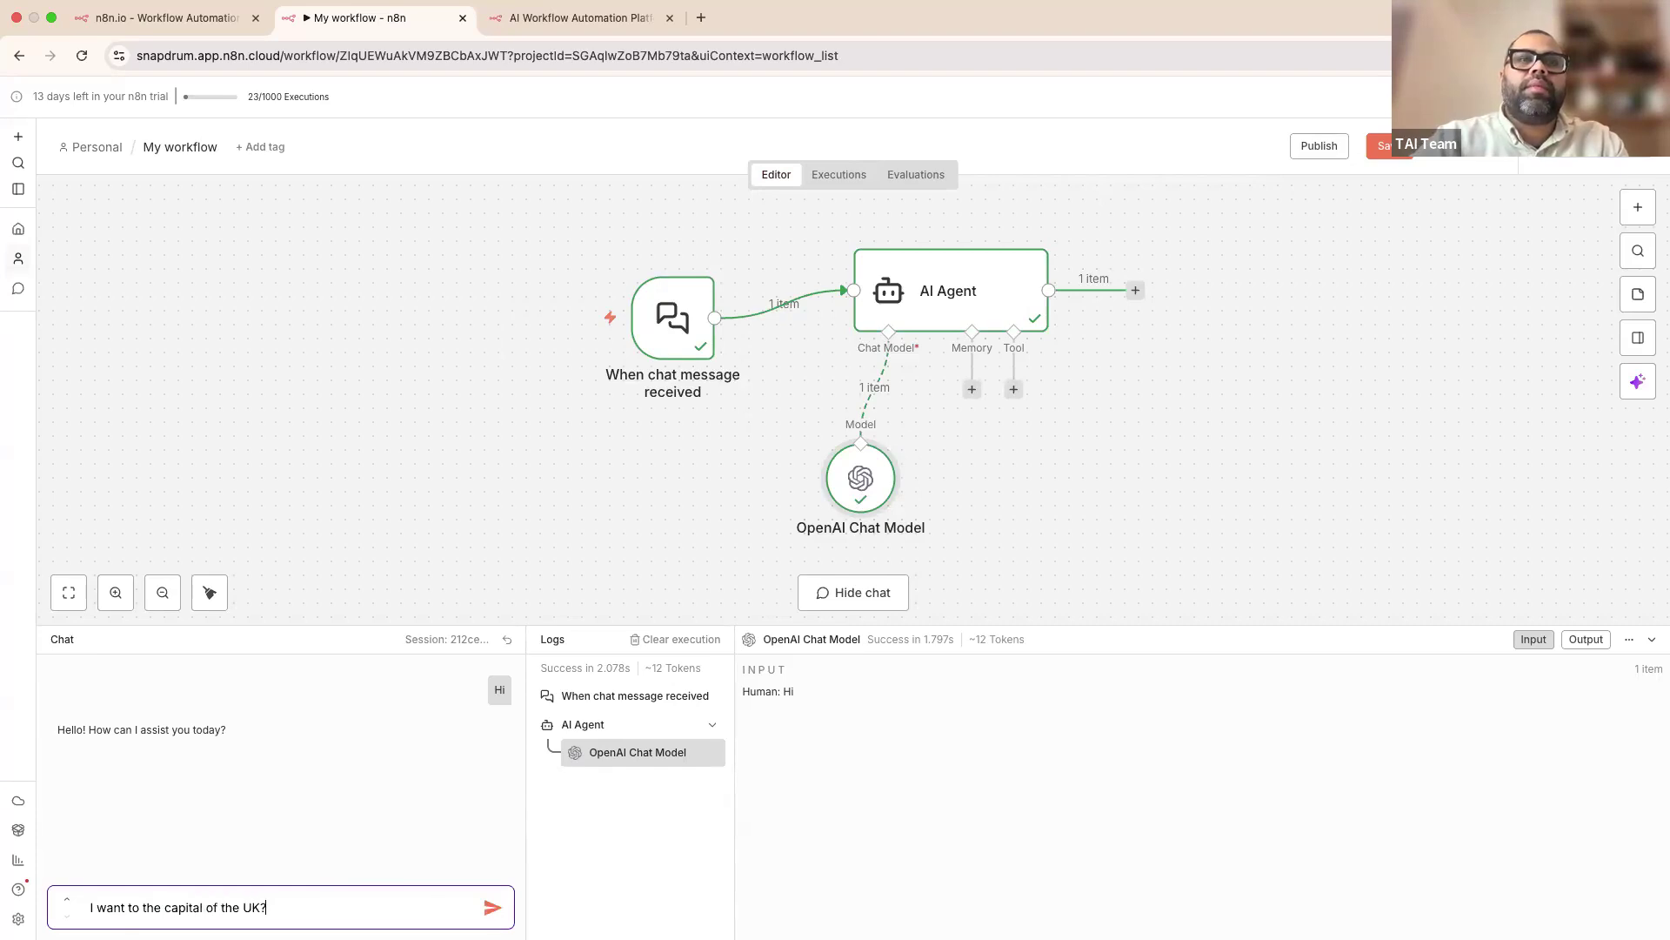
pyautogui.press('Return')
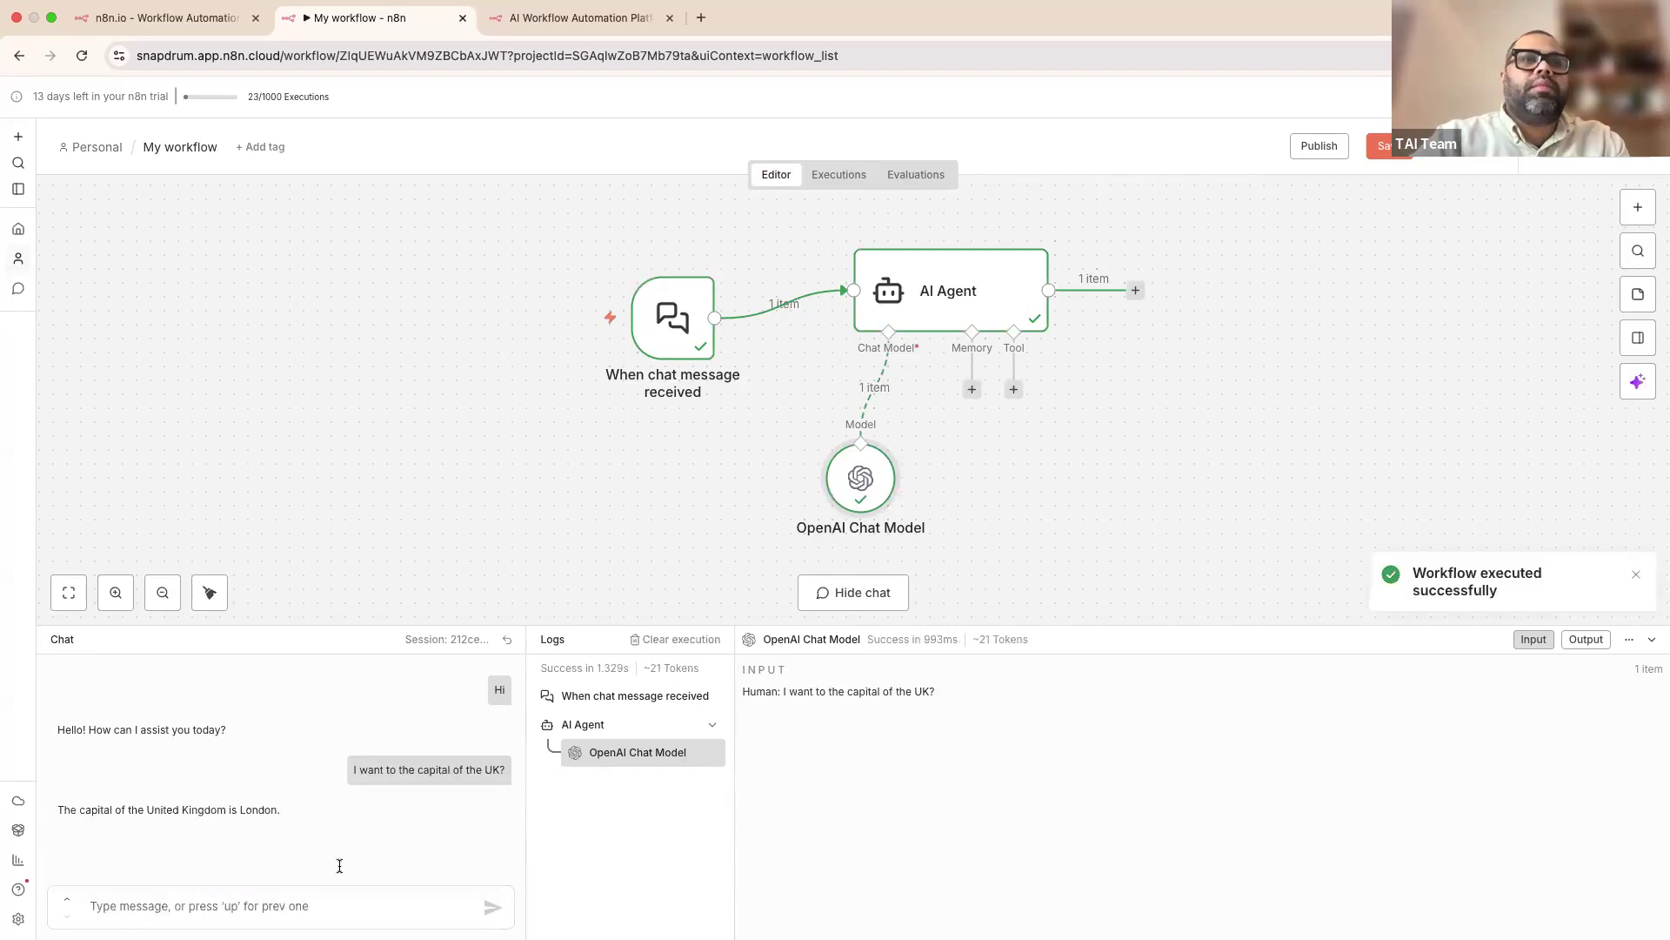
pyautogui.write('Where is it?')
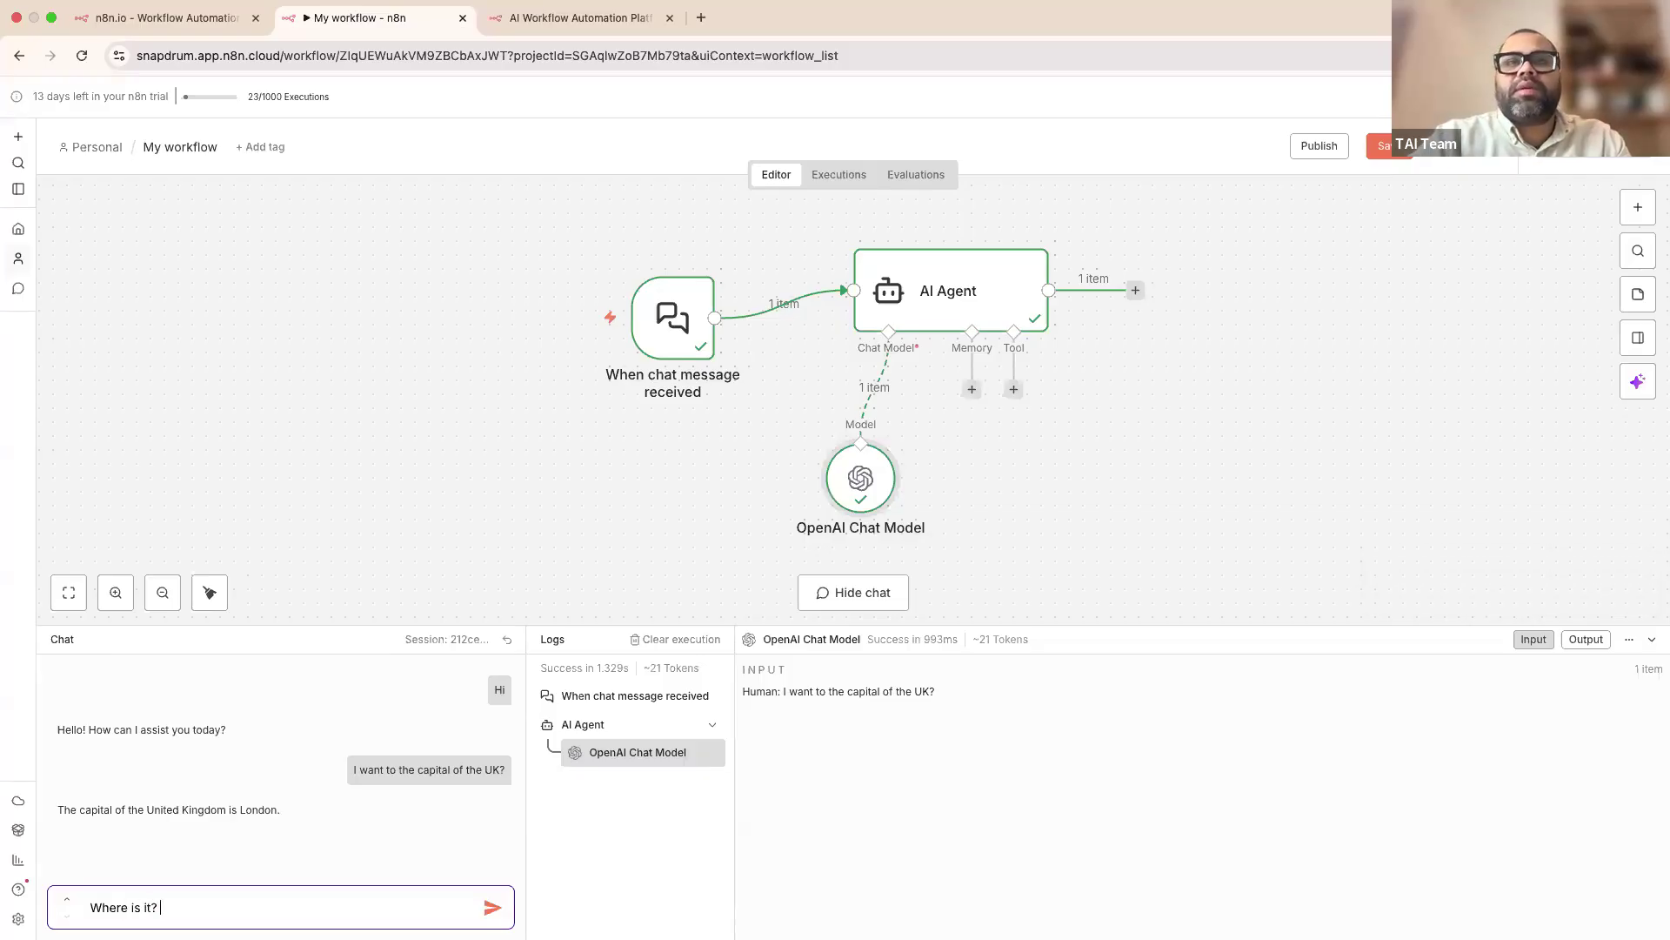
pyautogui.press('Return')
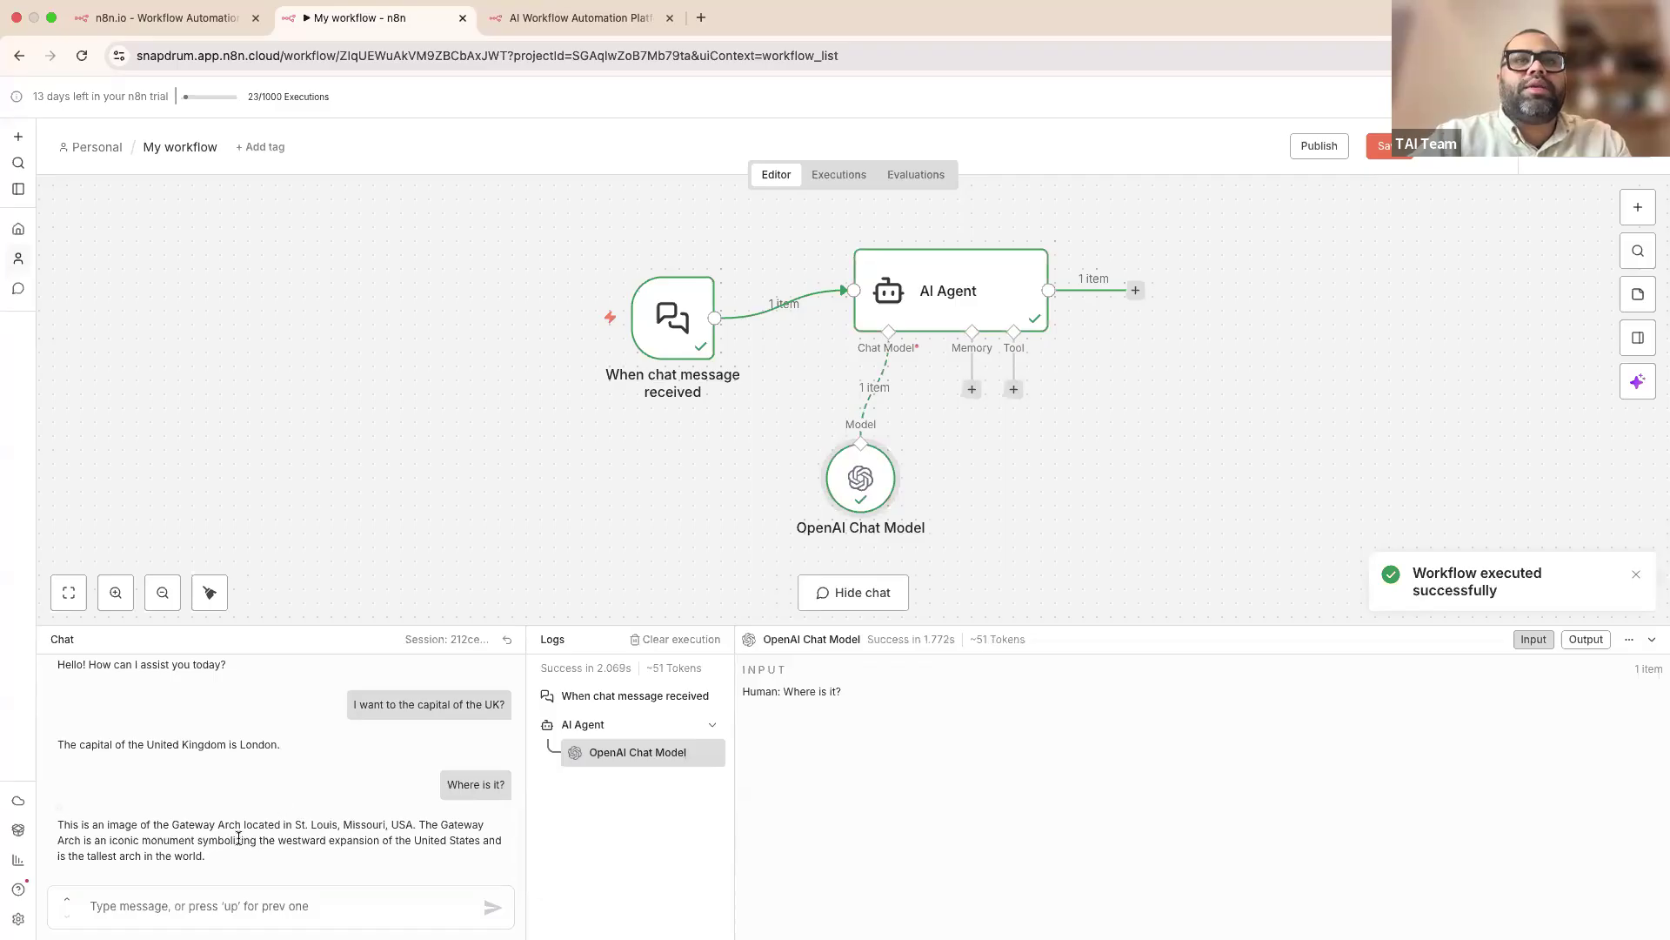
pyautogui.moveTo(204, 855); pyautogui.dragTo(51, 828)
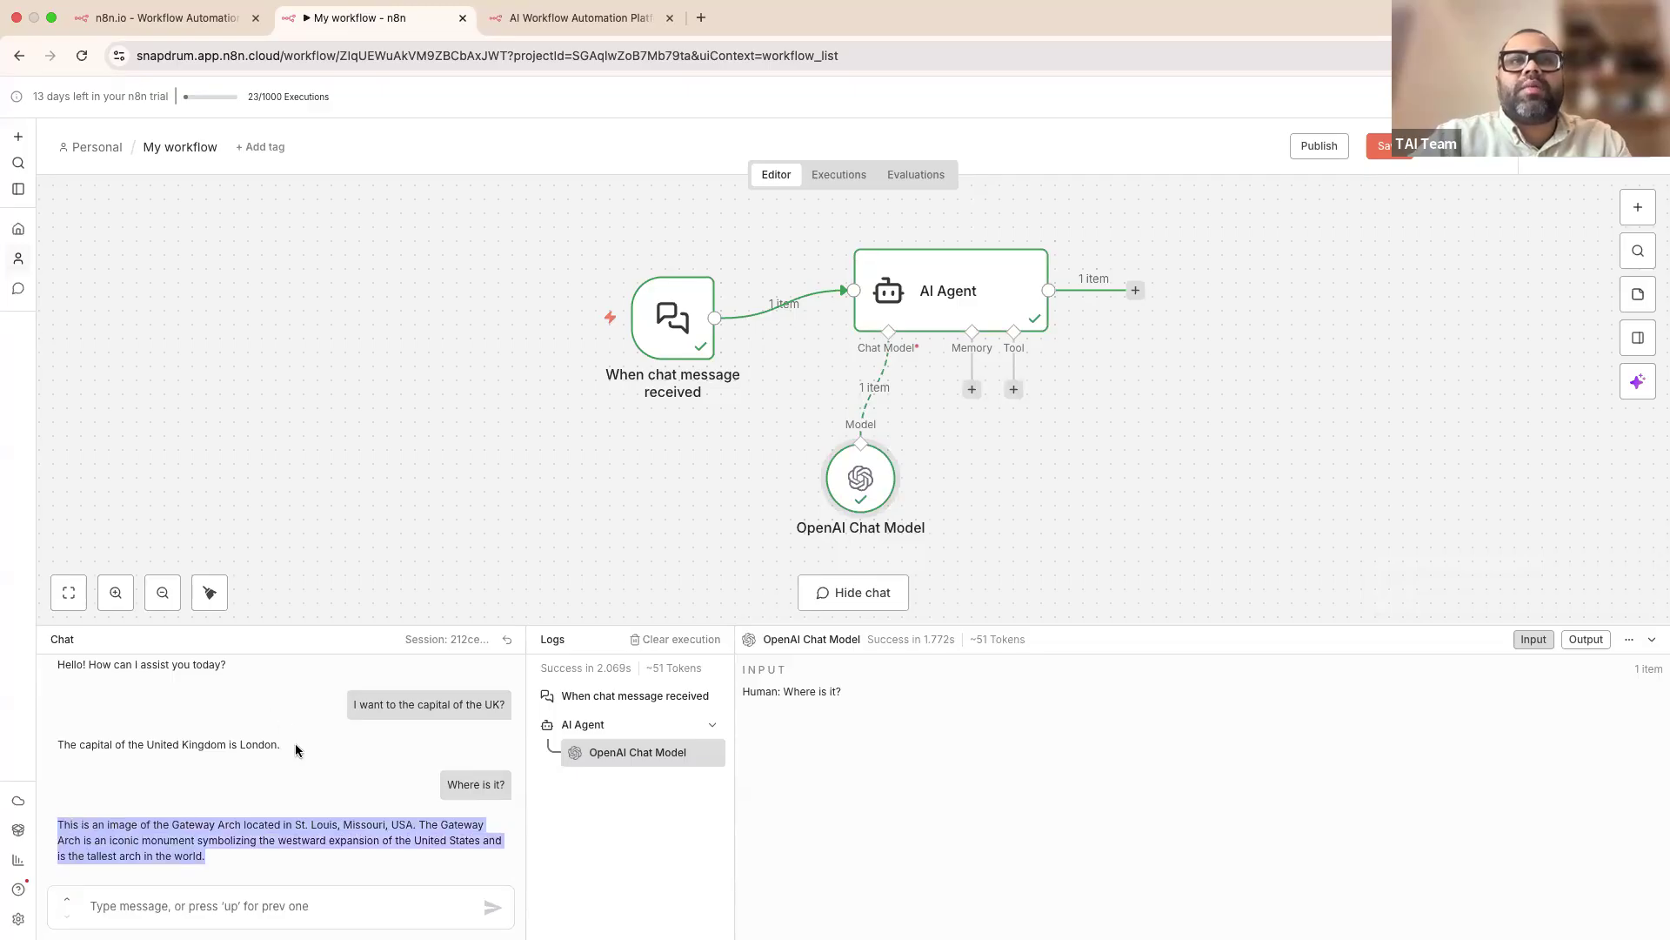
pyautogui.moveTo(285, 745); pyautogui.dragTo(47, 753)
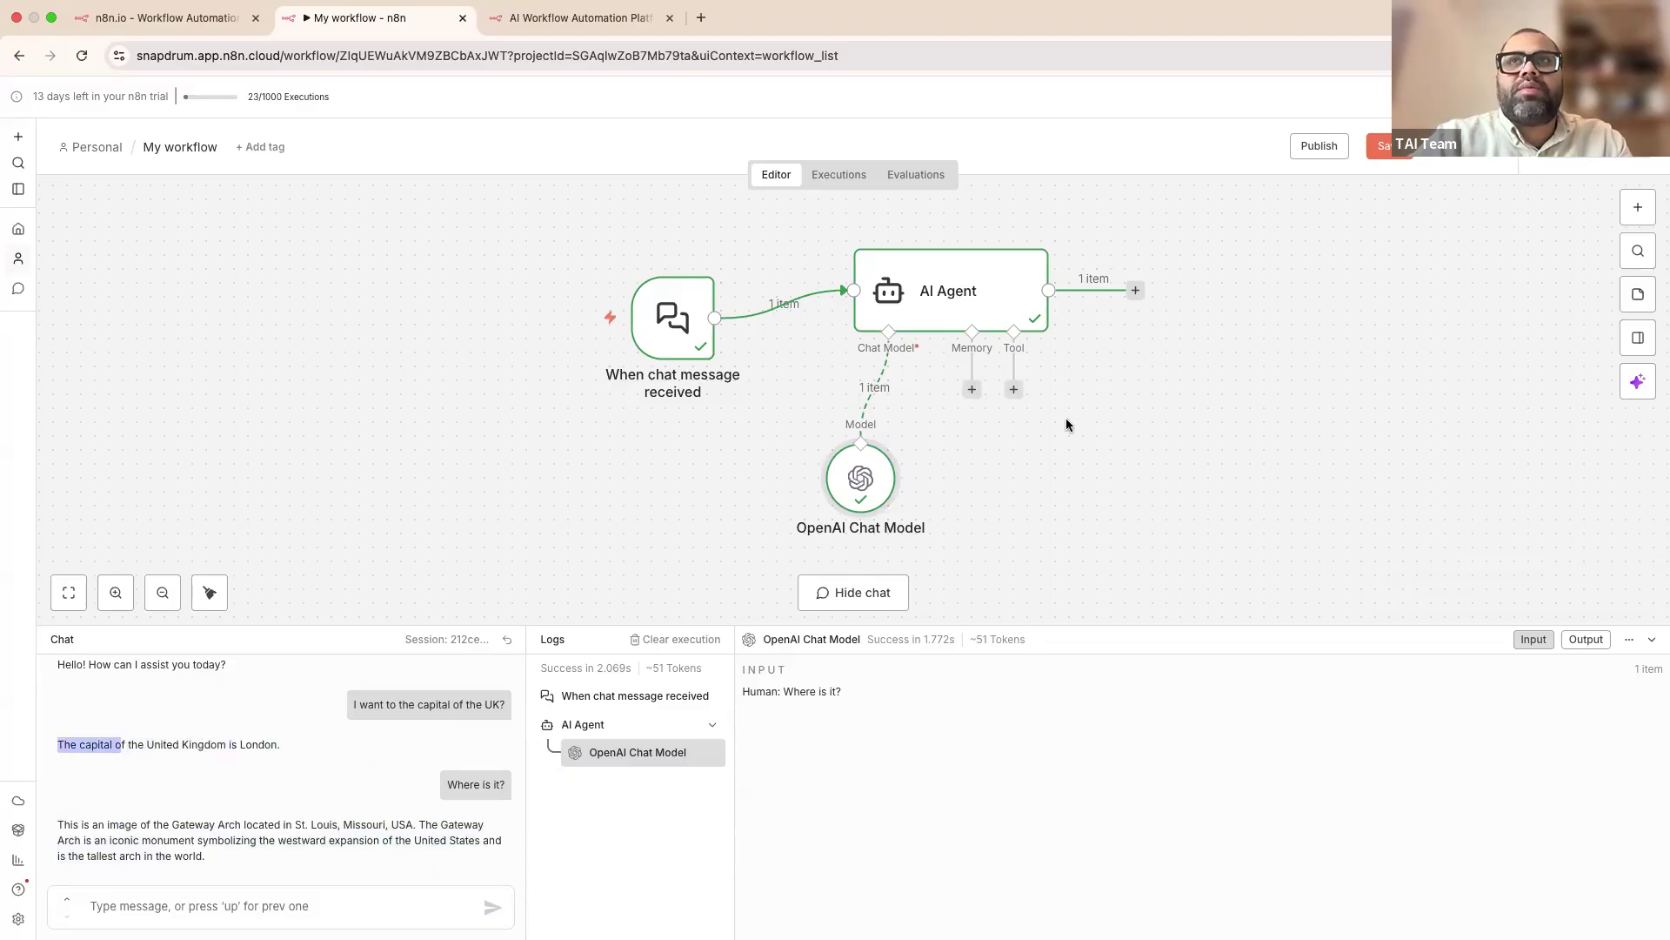
pyautogui.moveTo(874, 486); pyautogui.dragTo(832, 486)
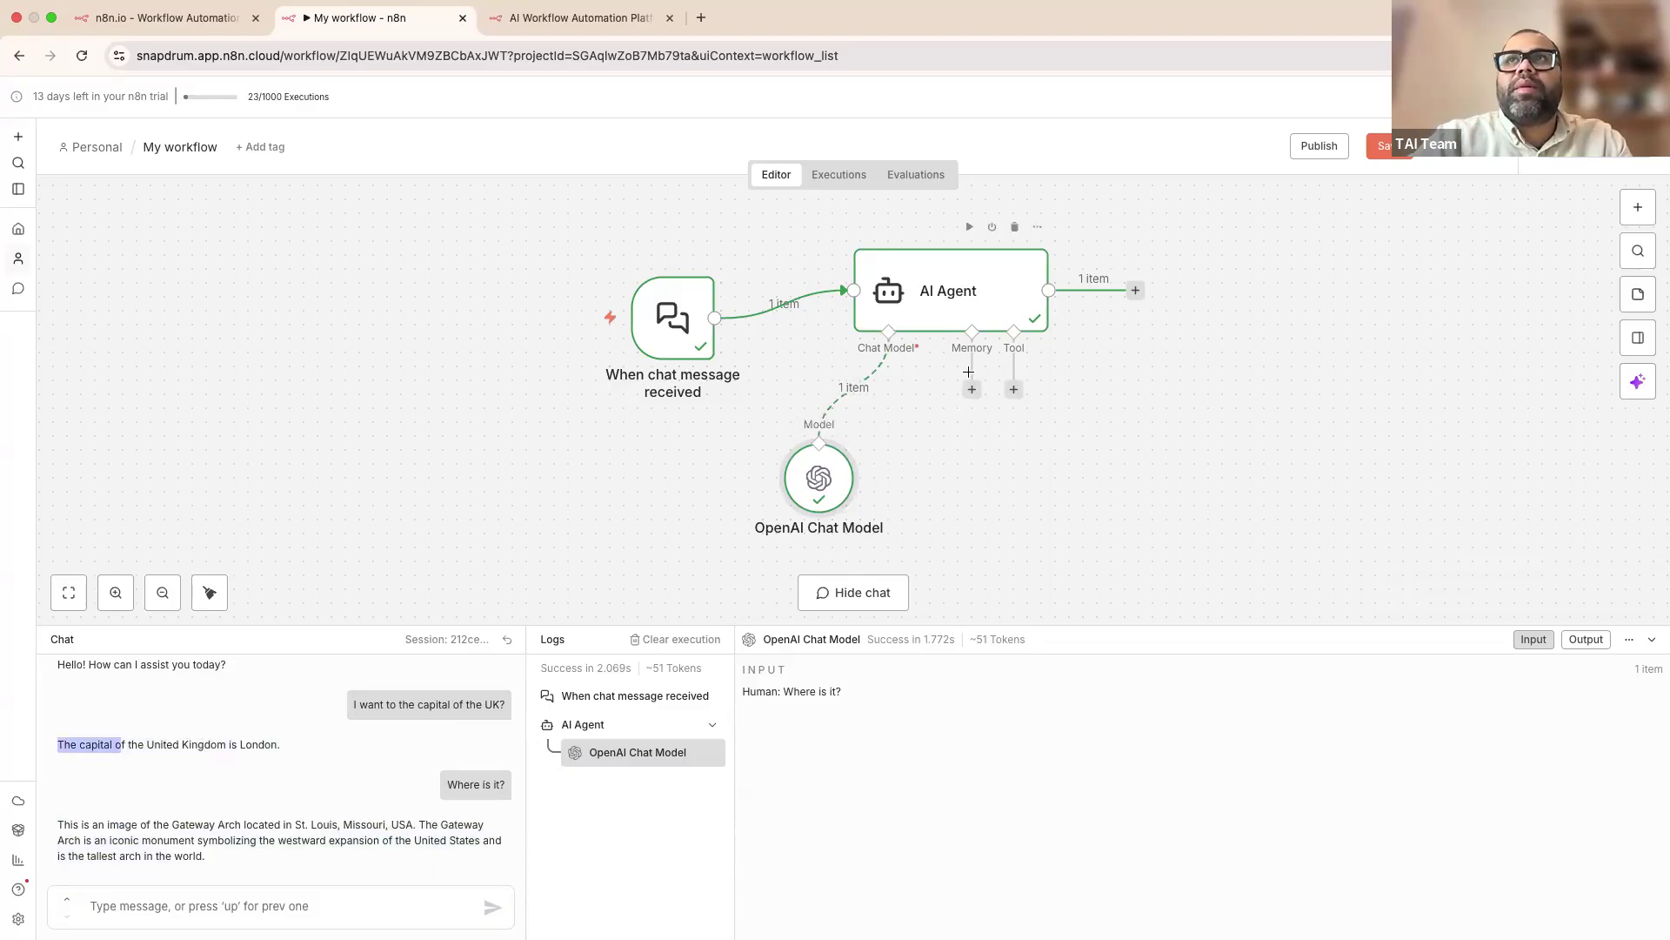
# Step: Attach a Simple Memory node to the AI Agent with Context Window Length 10
pyautogui.click(971, 390)
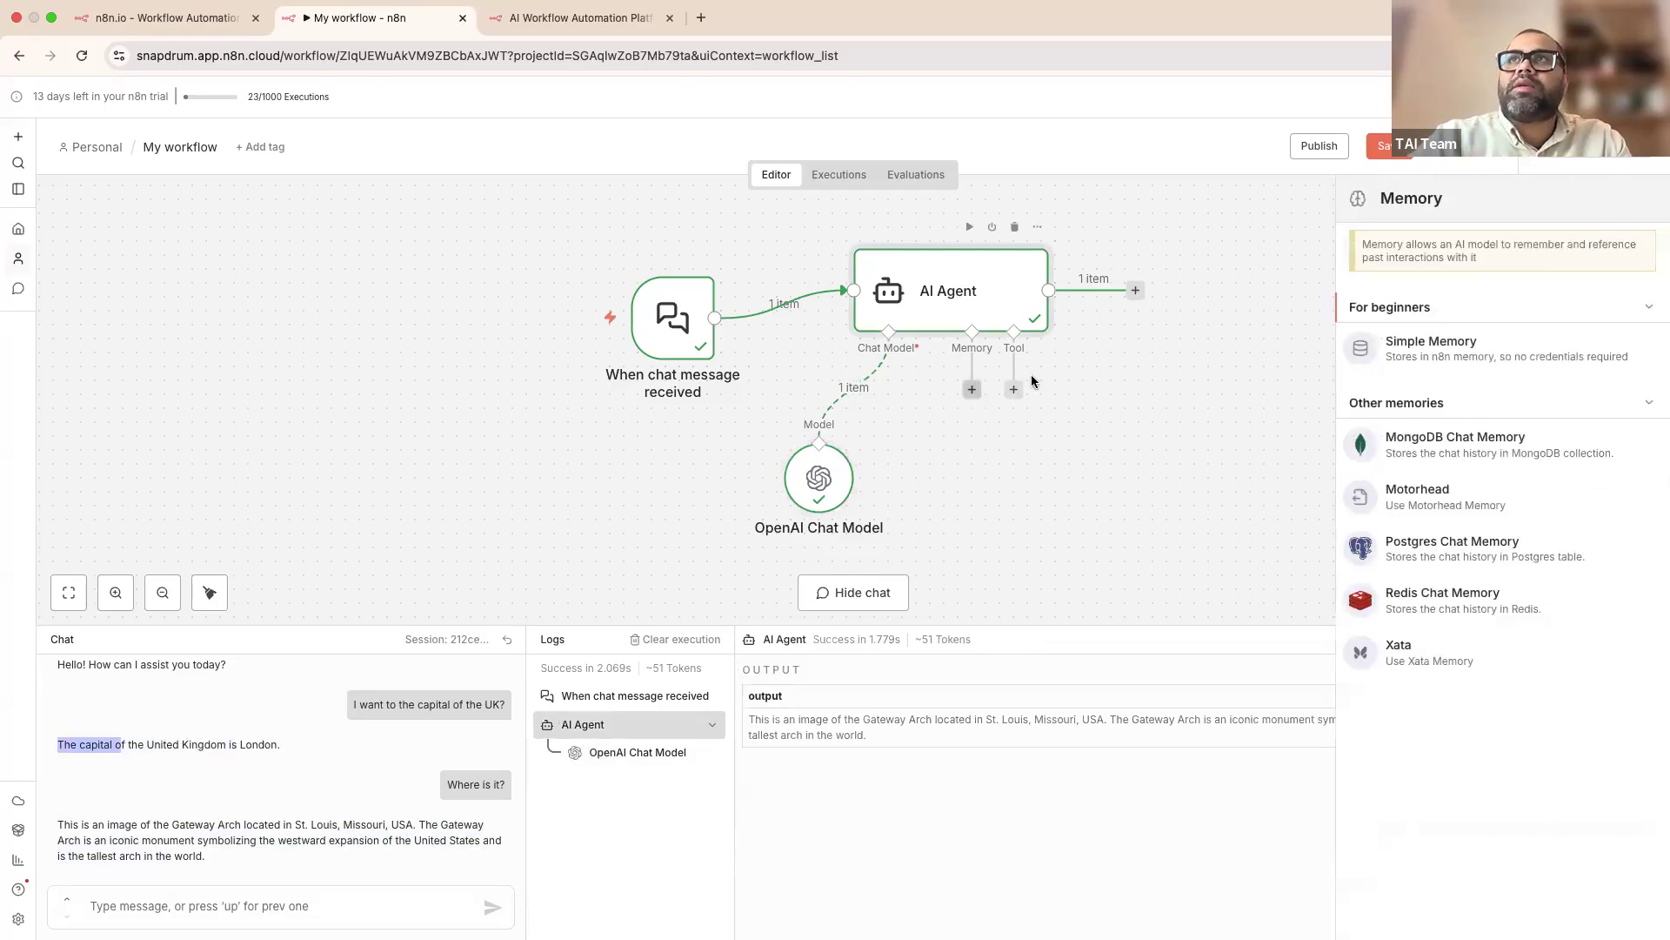
pyautogui.click(1418, 352)
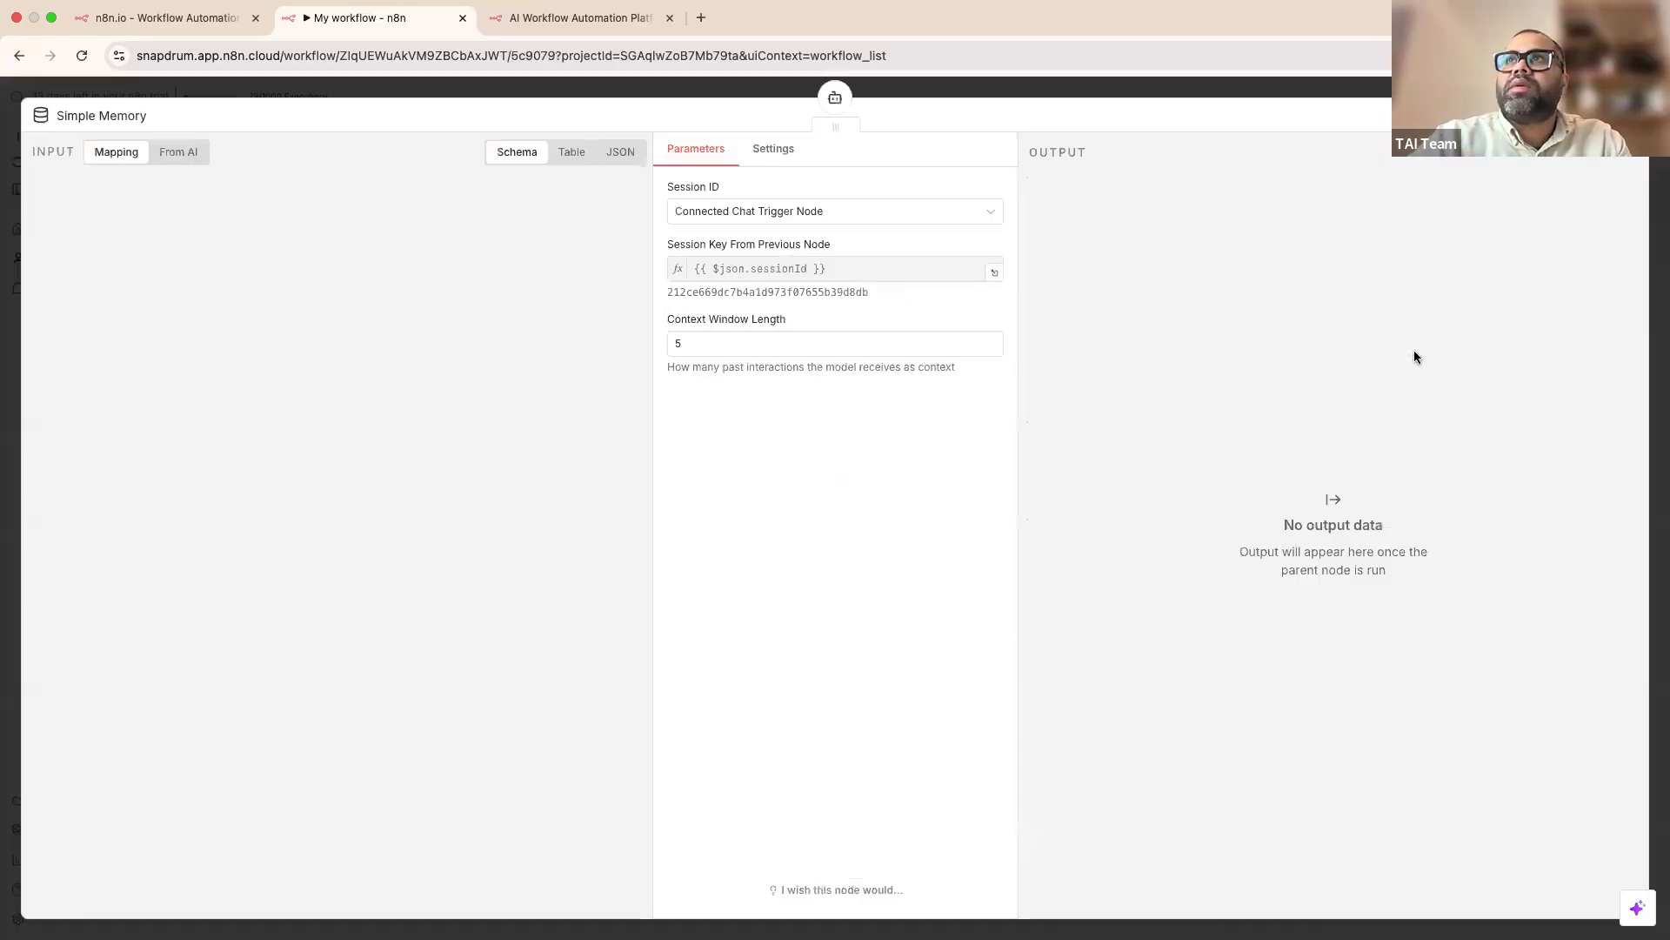
pyautogui.click(978, 82)
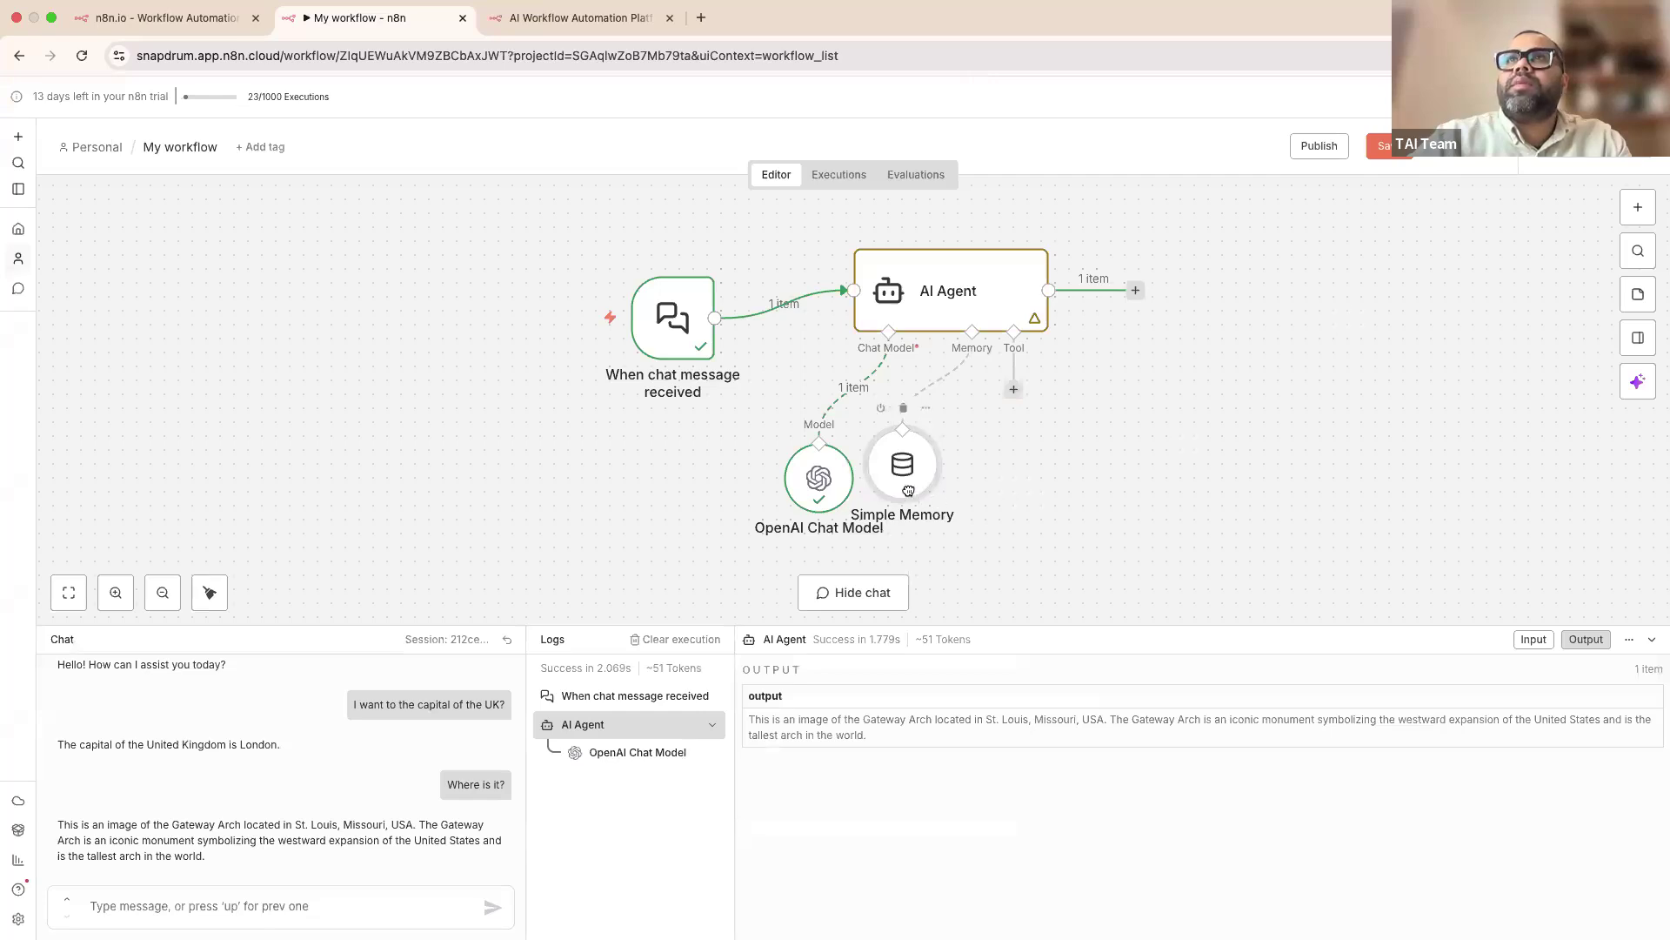
pyautogui.doubleClick(1019, 508)
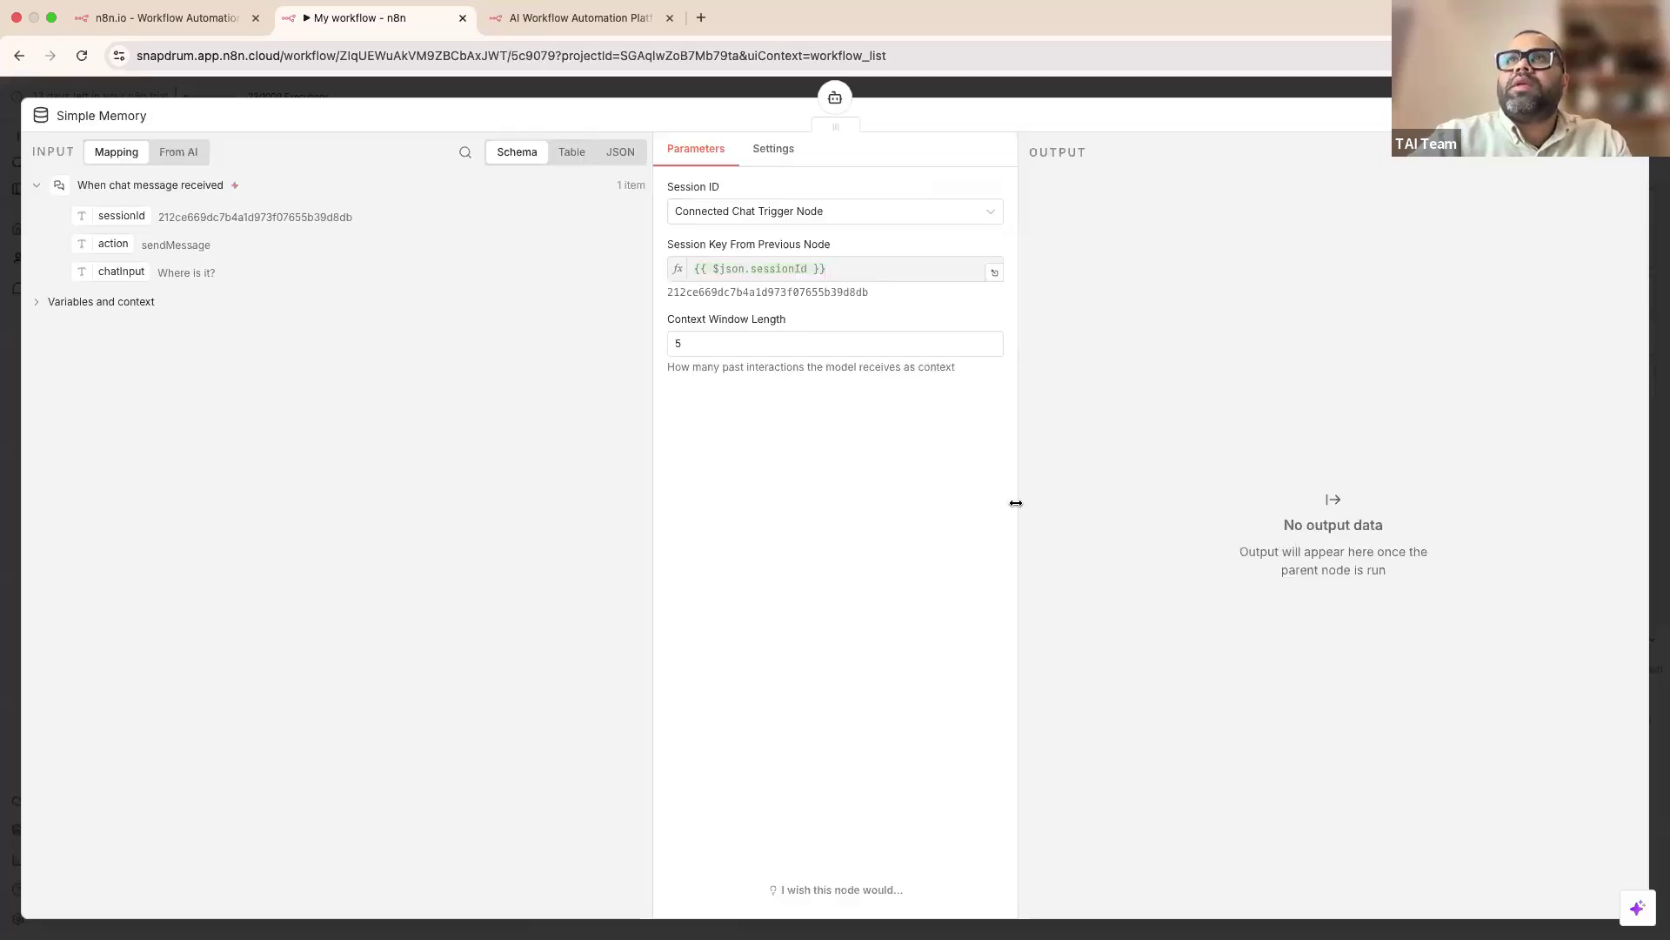
pyautogui.click(699, 345)
pyautogui.press('BackSpace')
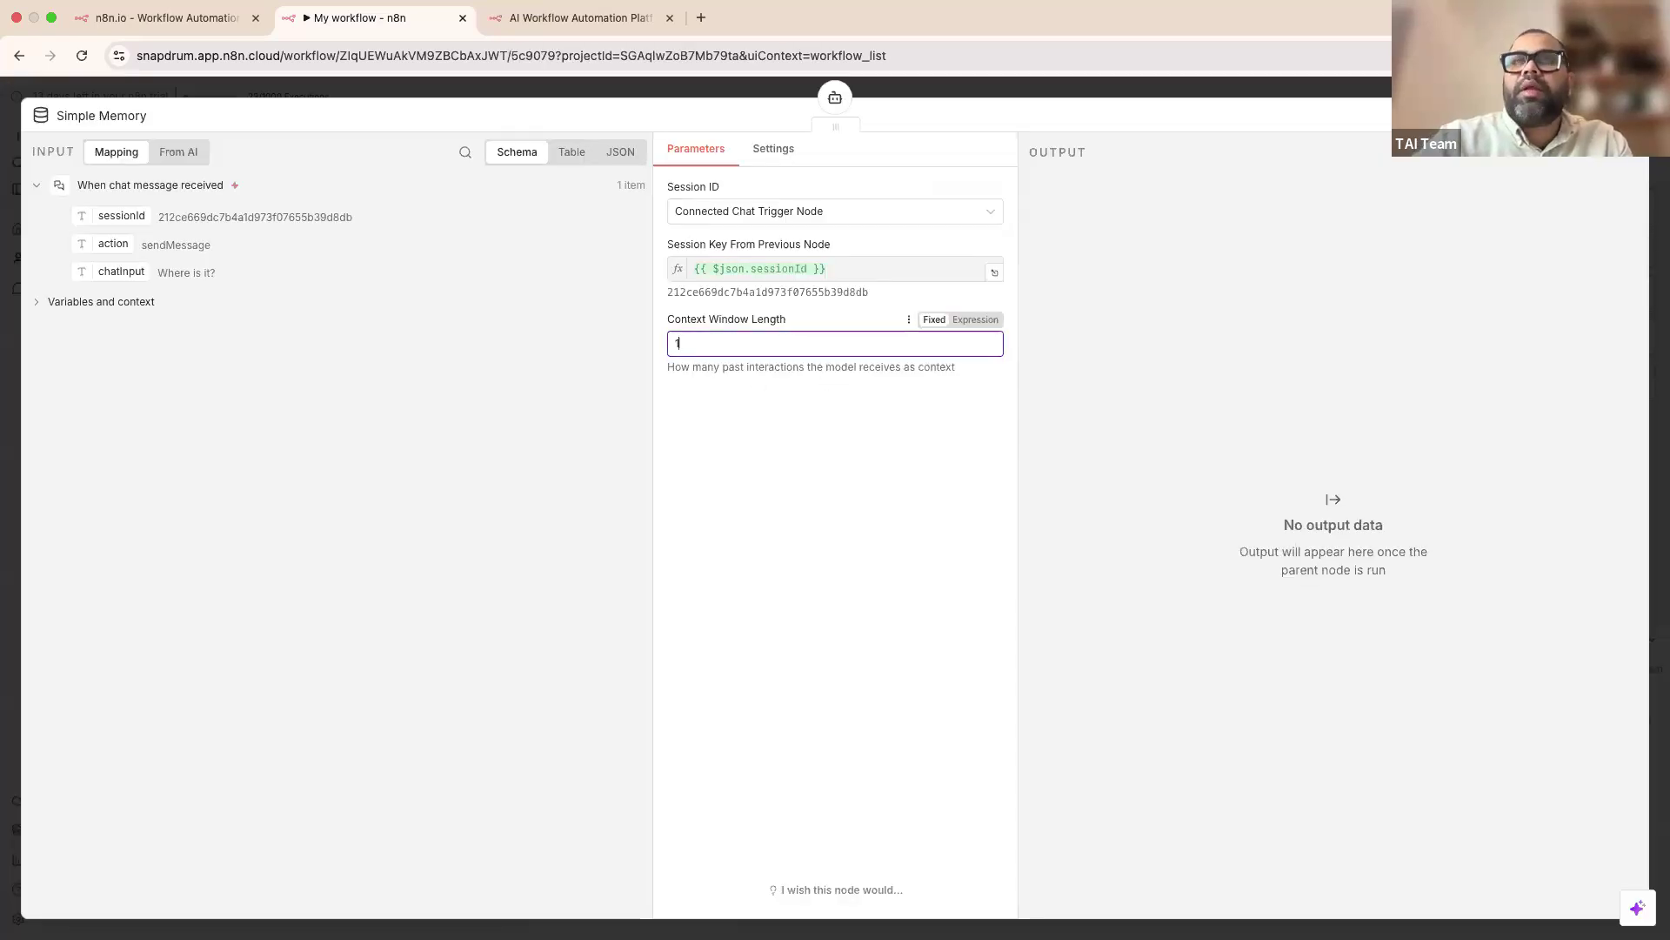
pyautogui.click(985, 81)
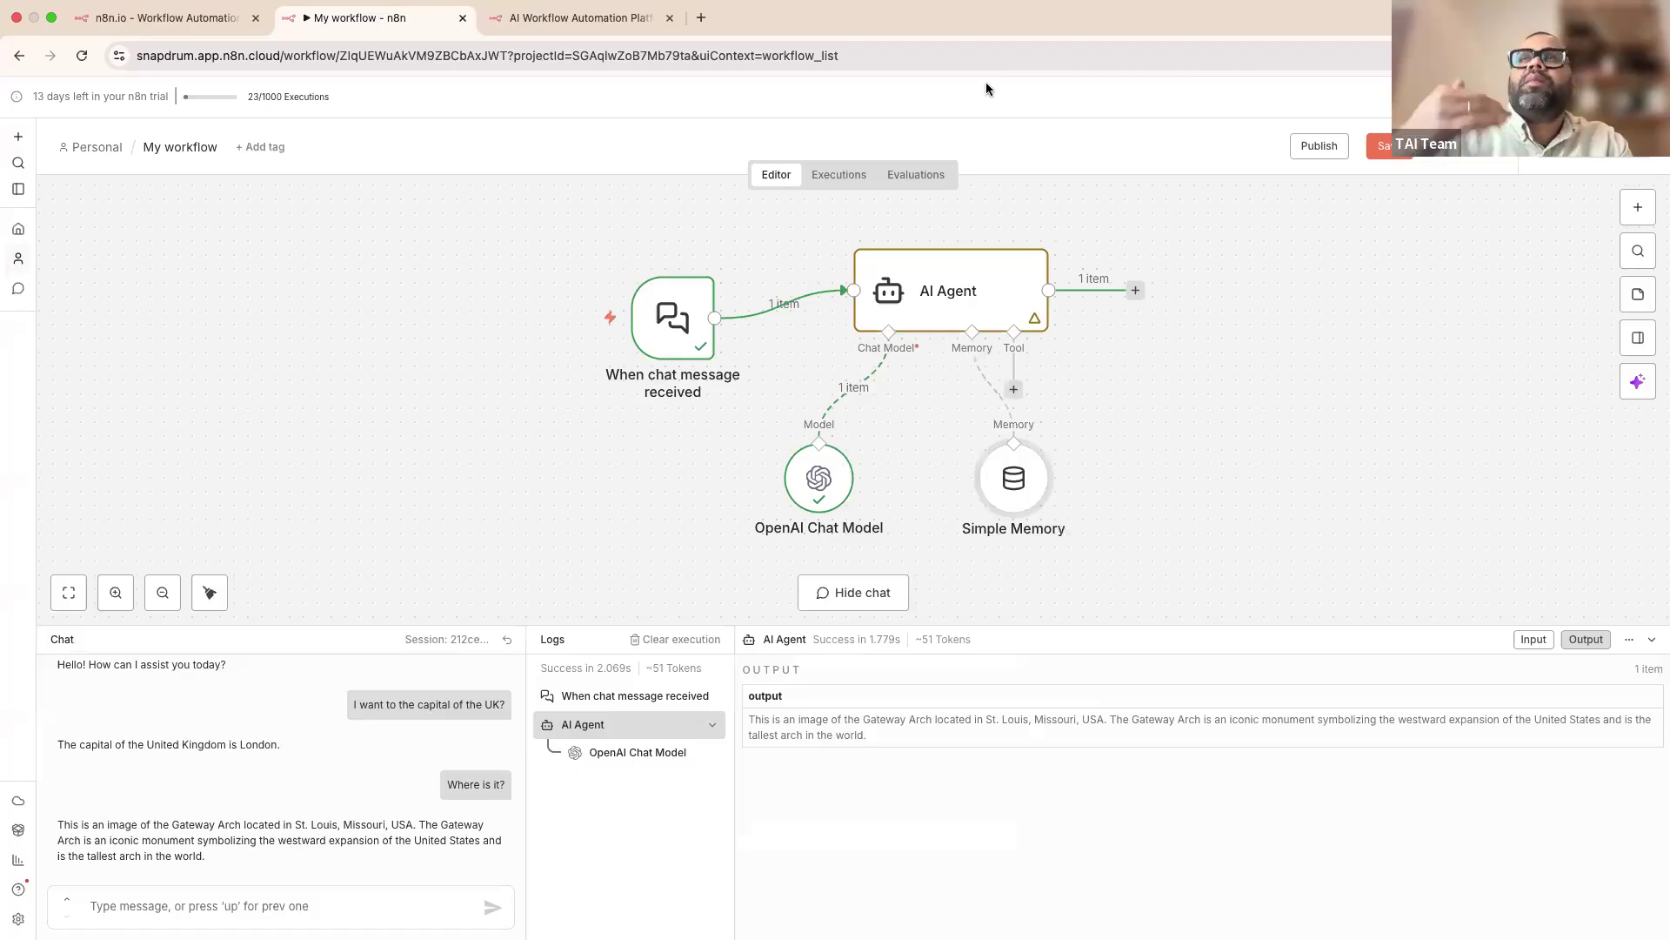
# Step: Place the Simple Memory node, resend the UK capital question, and open the failing OpenAI Chat Model
pyautogui.moveTo(1036, 502); pyautogui.dragTo(996, 502)
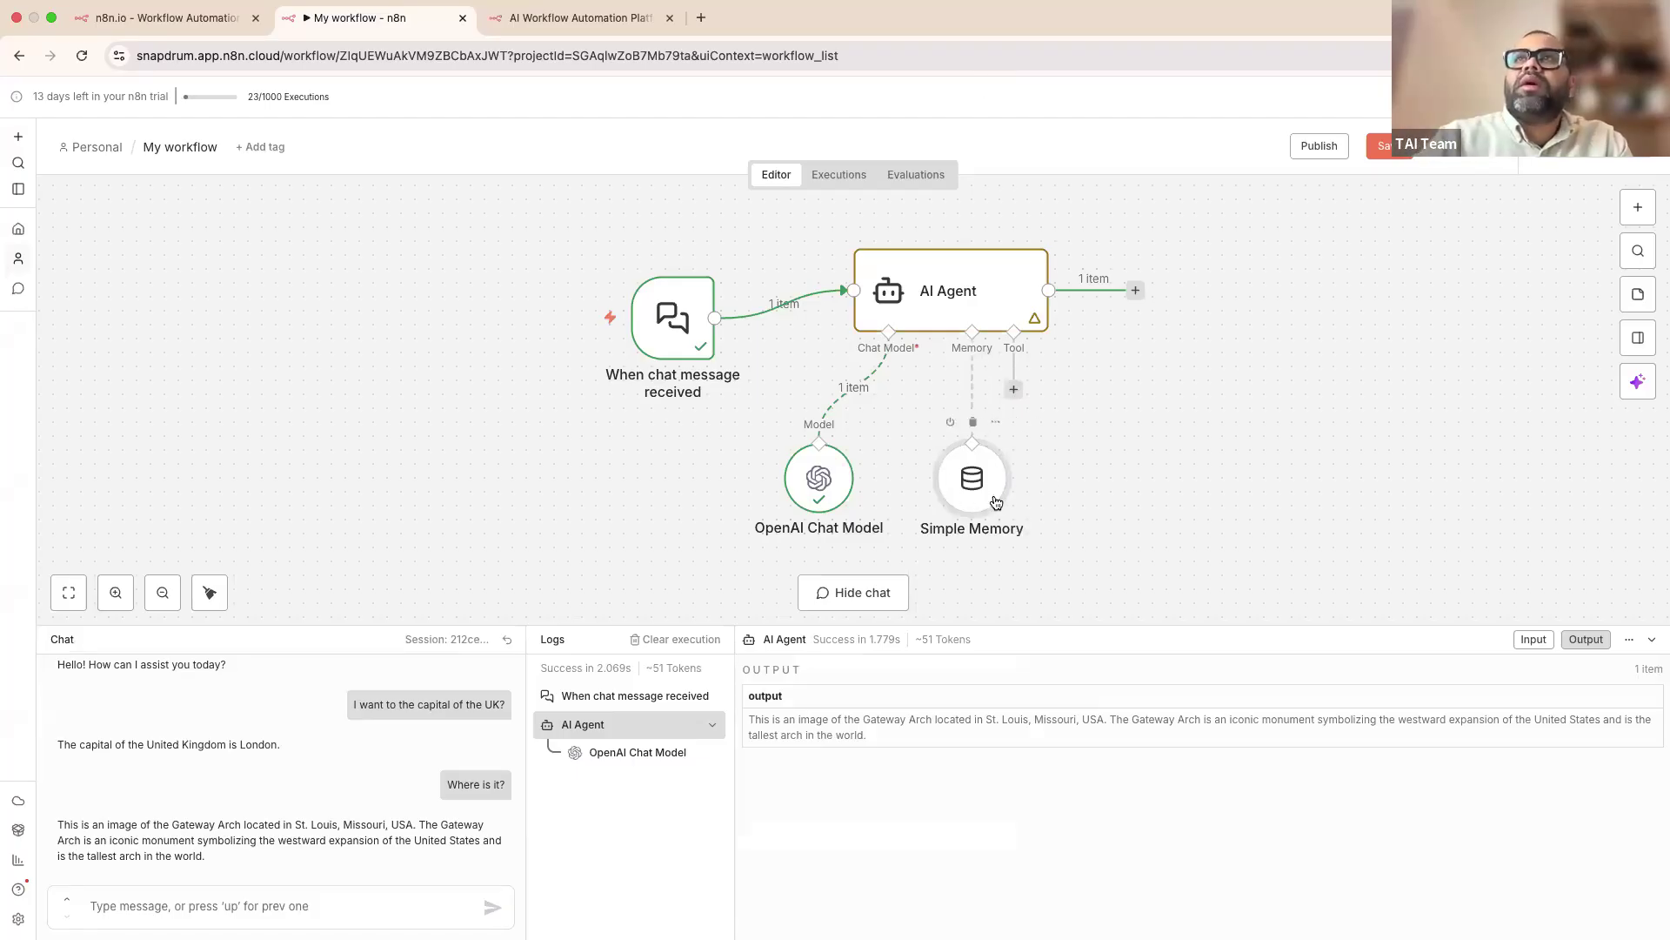
pyautogui.scroll(1, 402, 744)
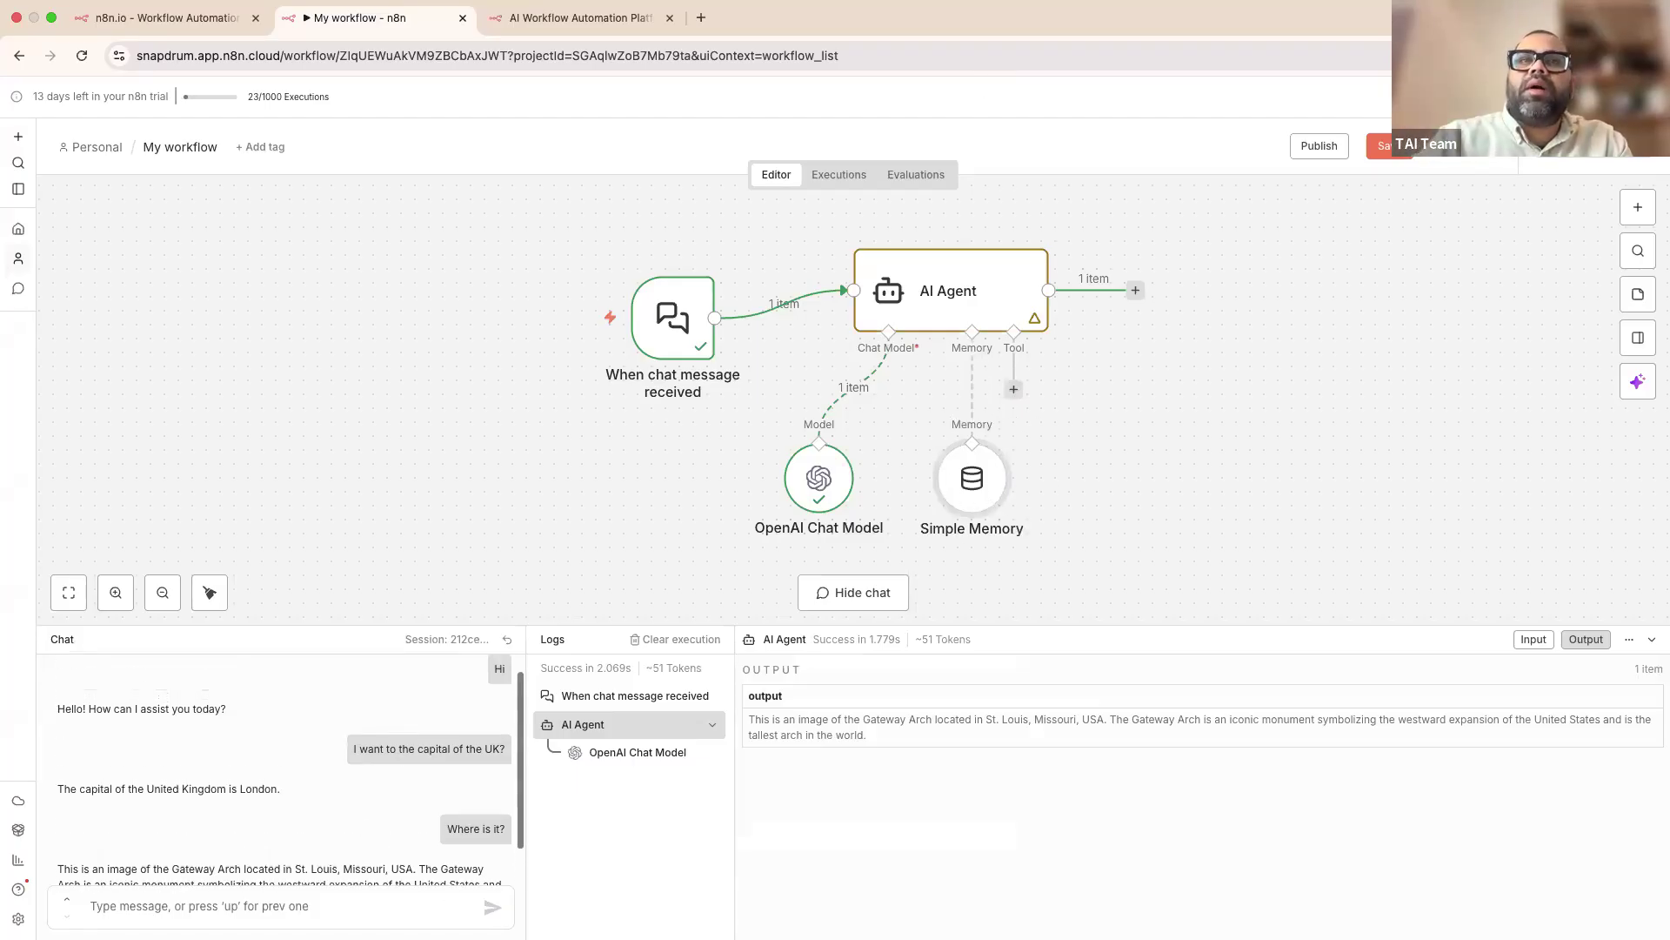
pyautogui.scroll(-1, 348, 814)
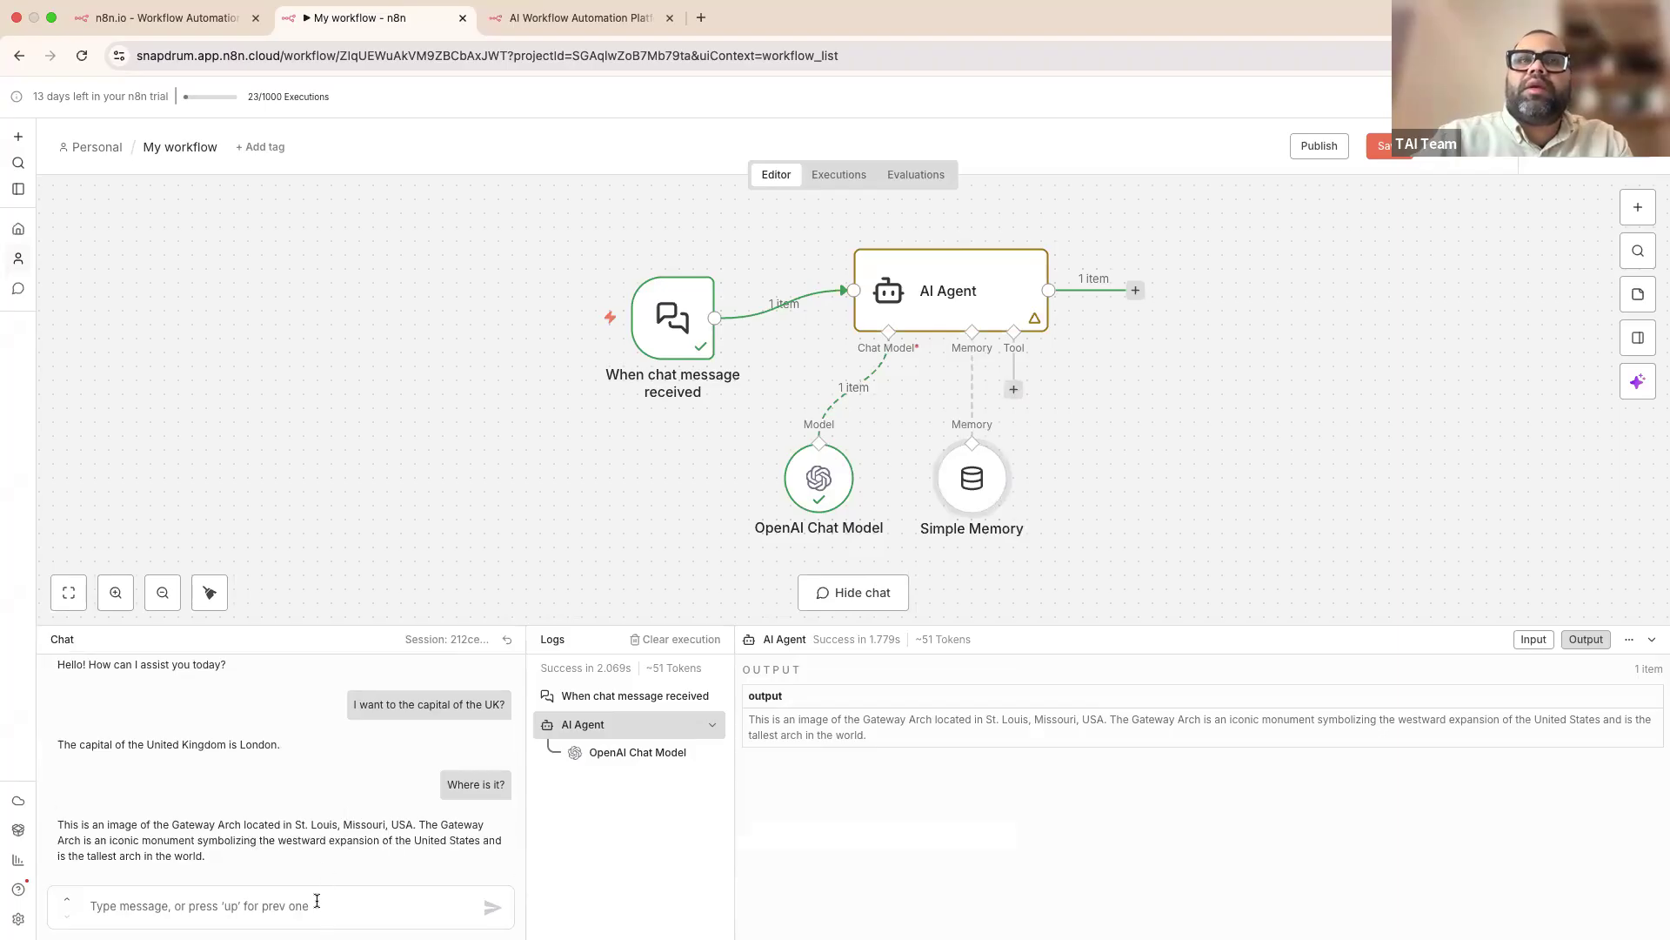
pyautogui.moveTo(350, 710); pyautogui.dragTo(505, 706)
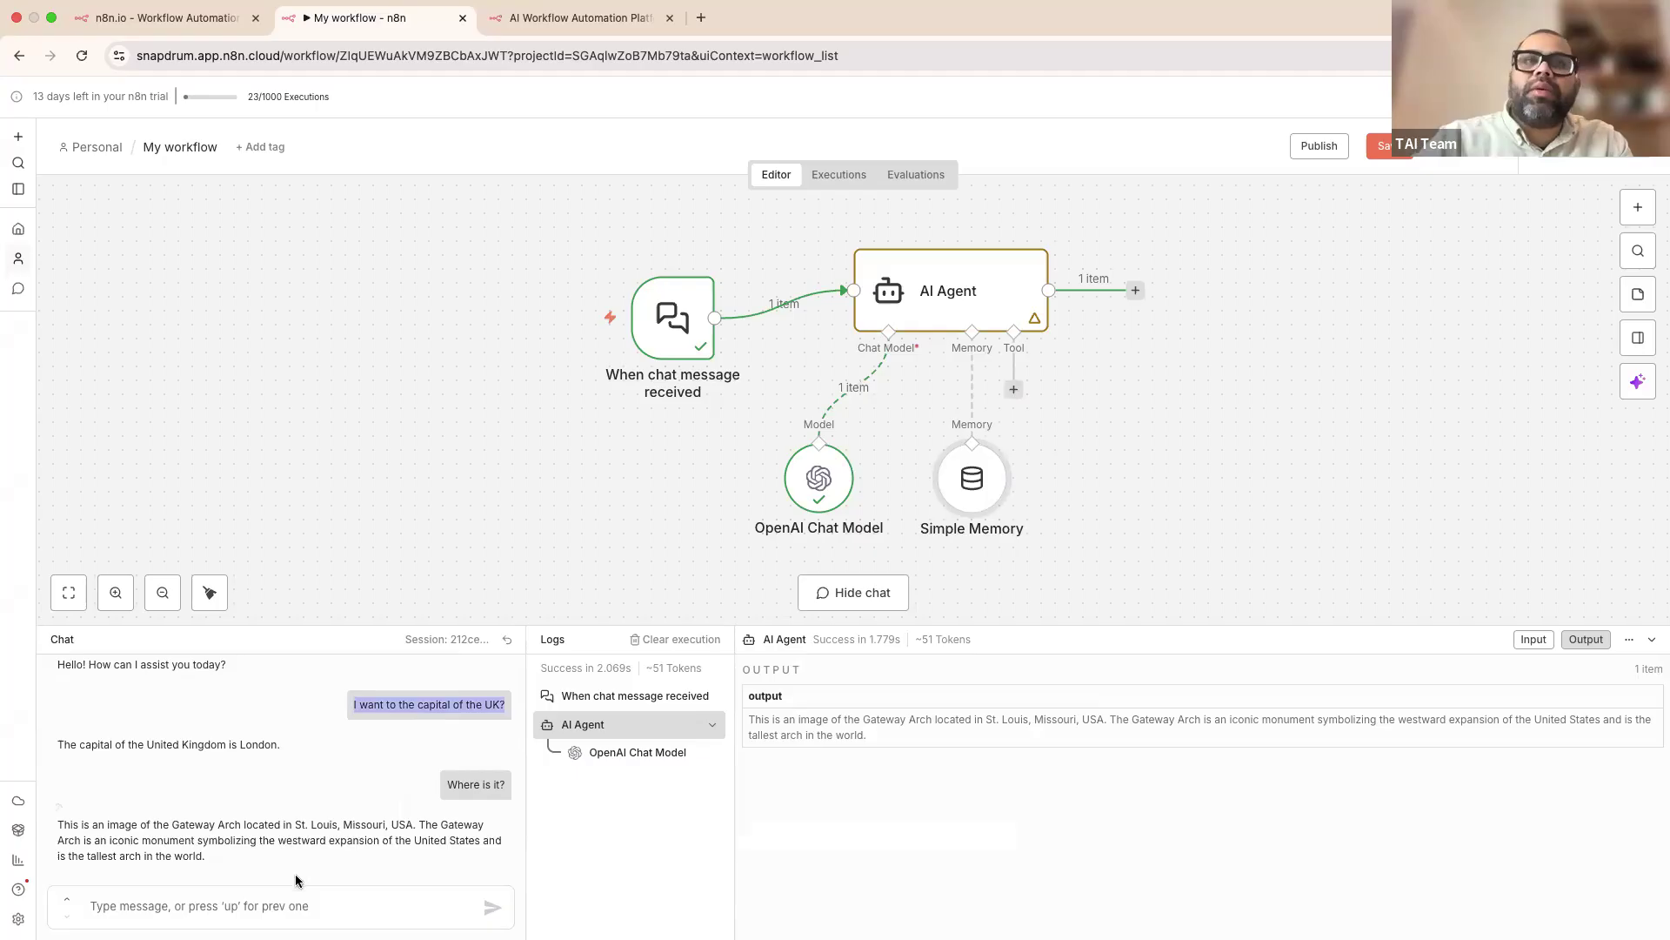
pyautogui.click(289, 901)
pyautogui.write('I want to the capital of the UK?')
pyautogui.press('Return')
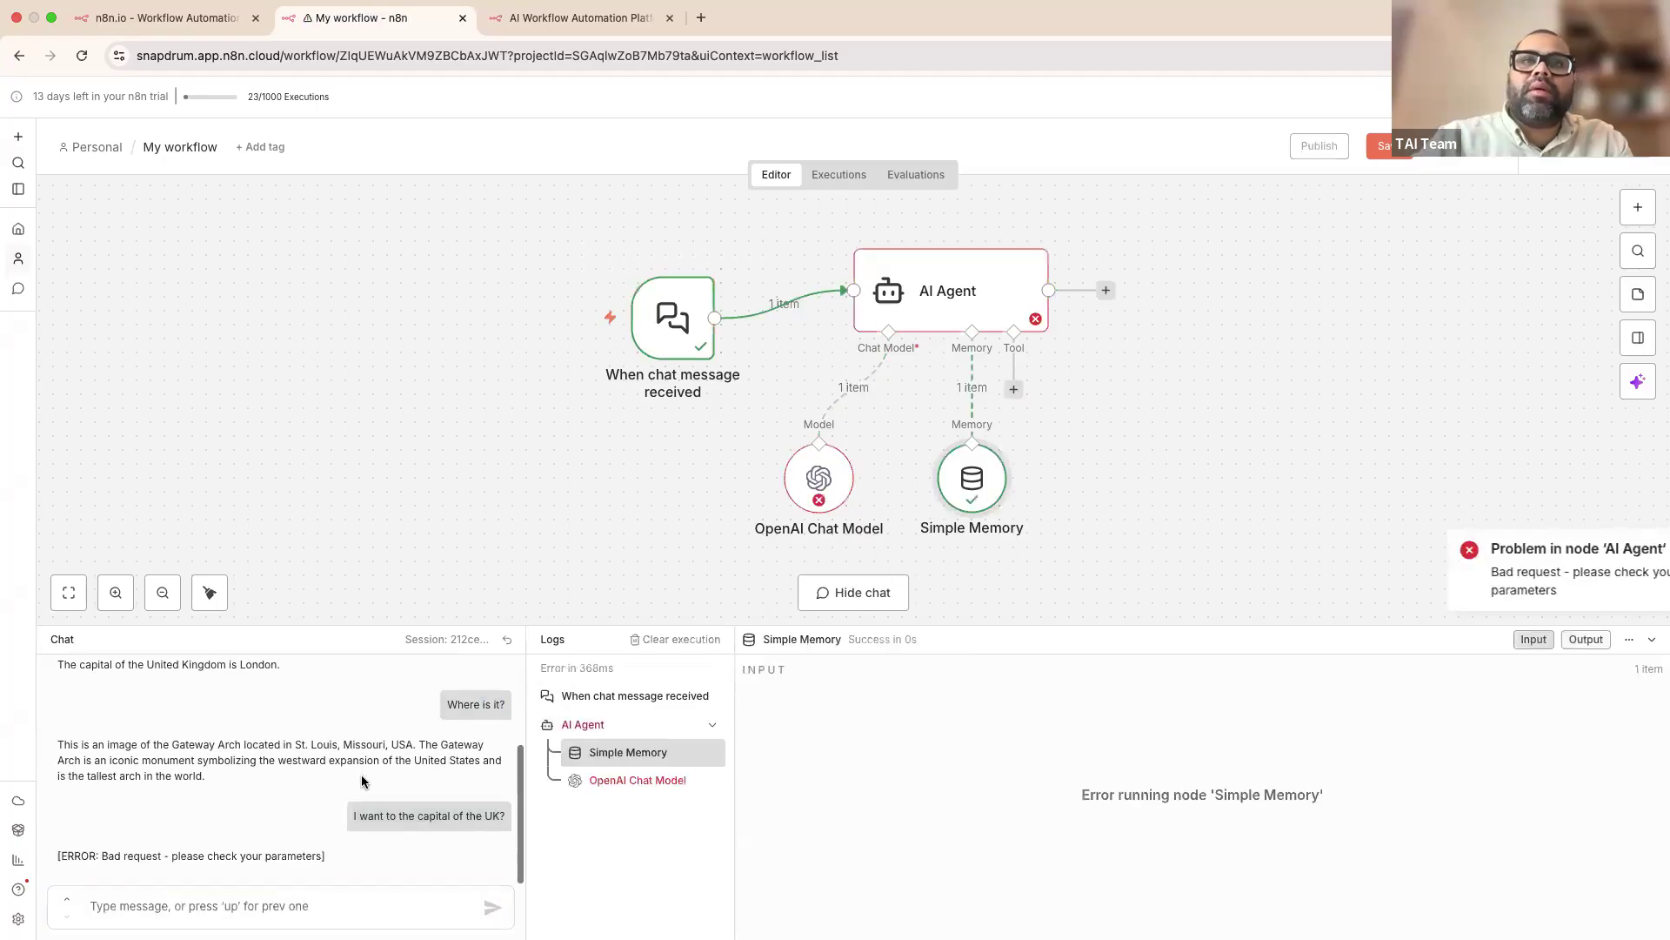
pyautogui.doubleClick(809, 472)
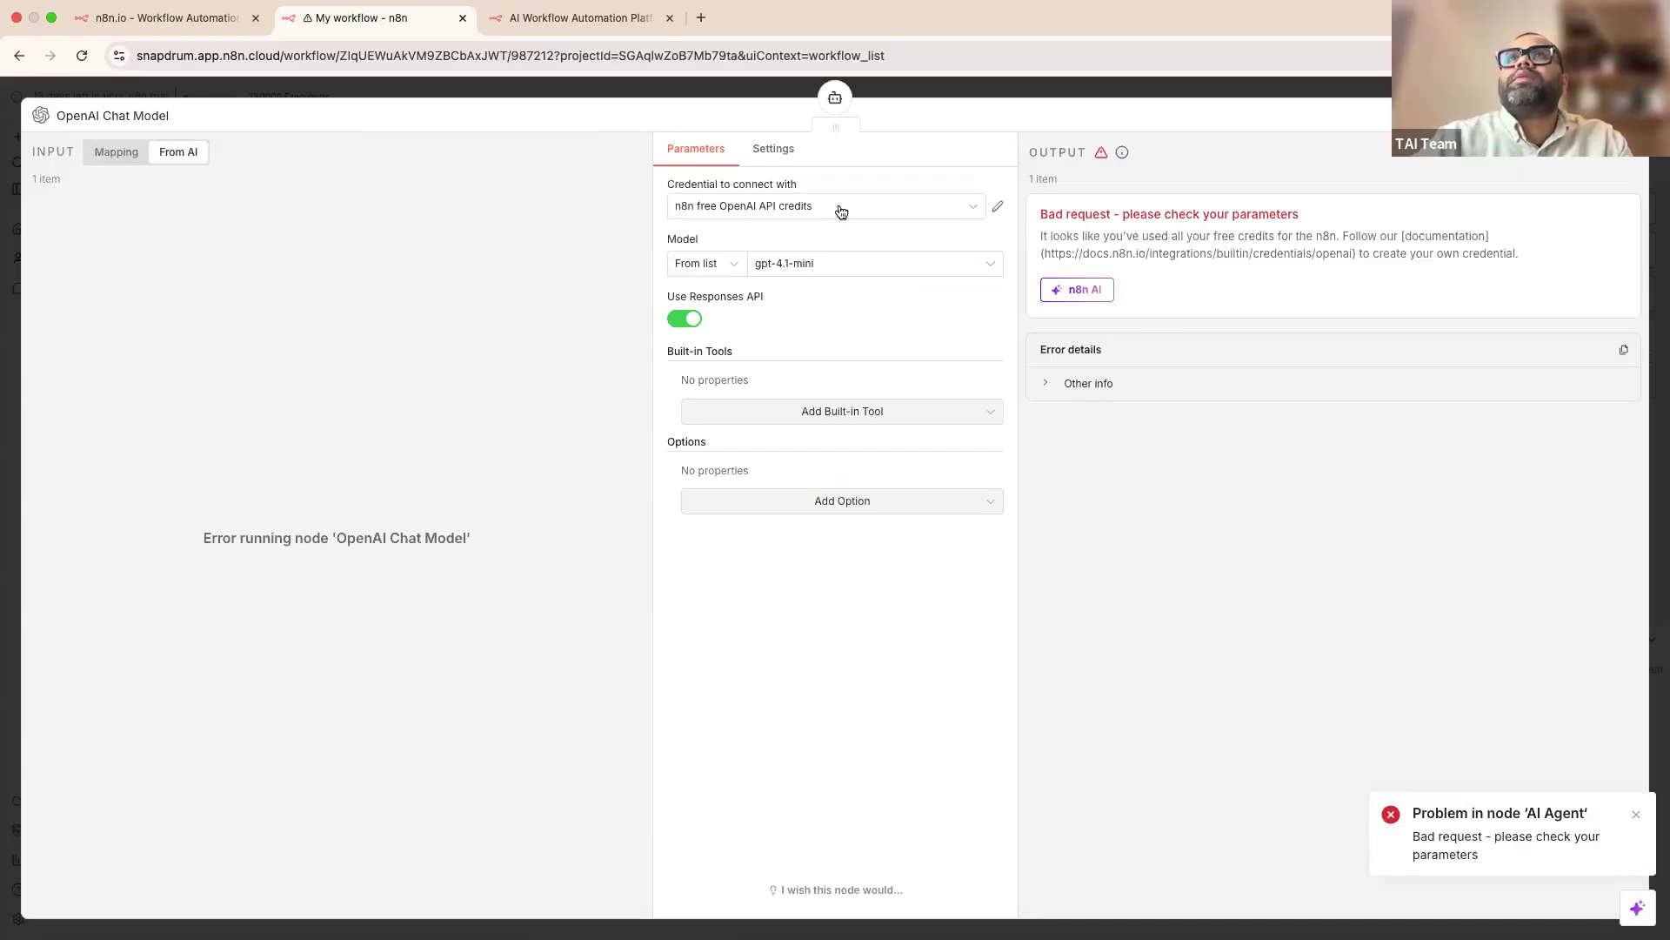
# Step: Replace the free credits with a new 'OpenAi account' credential holding your own API key
pyautogui.click(997, 207)
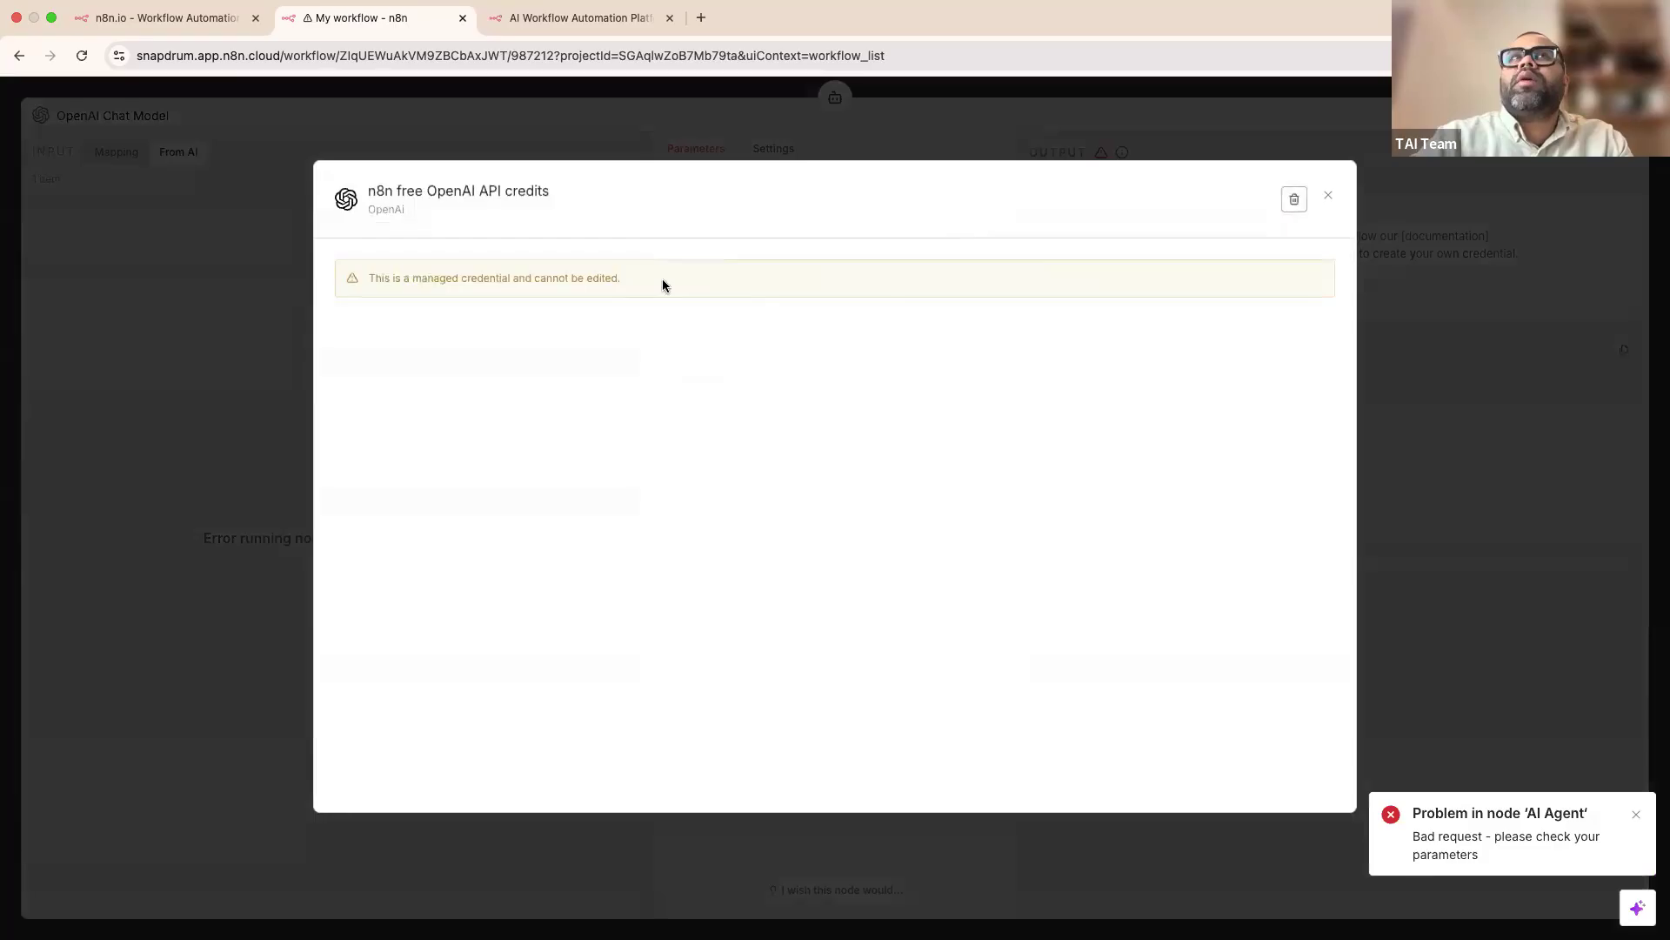
pyautogui.click(1329, 196)
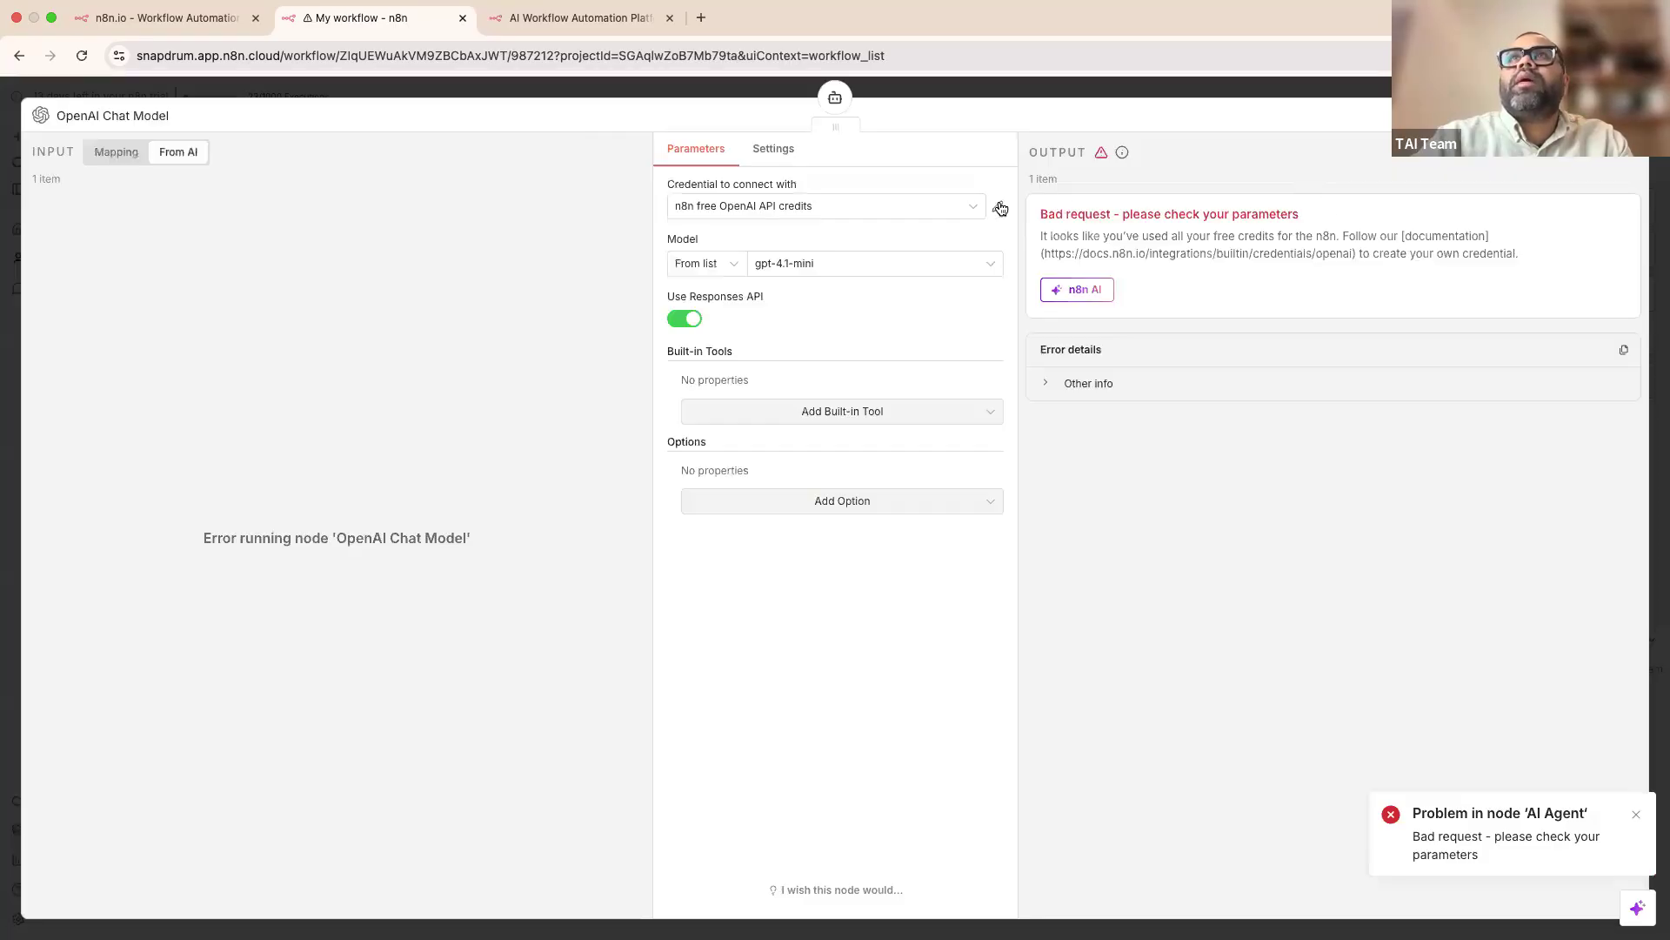
pyautogui.click(974, 208)
pyautogui.click(770, 294)
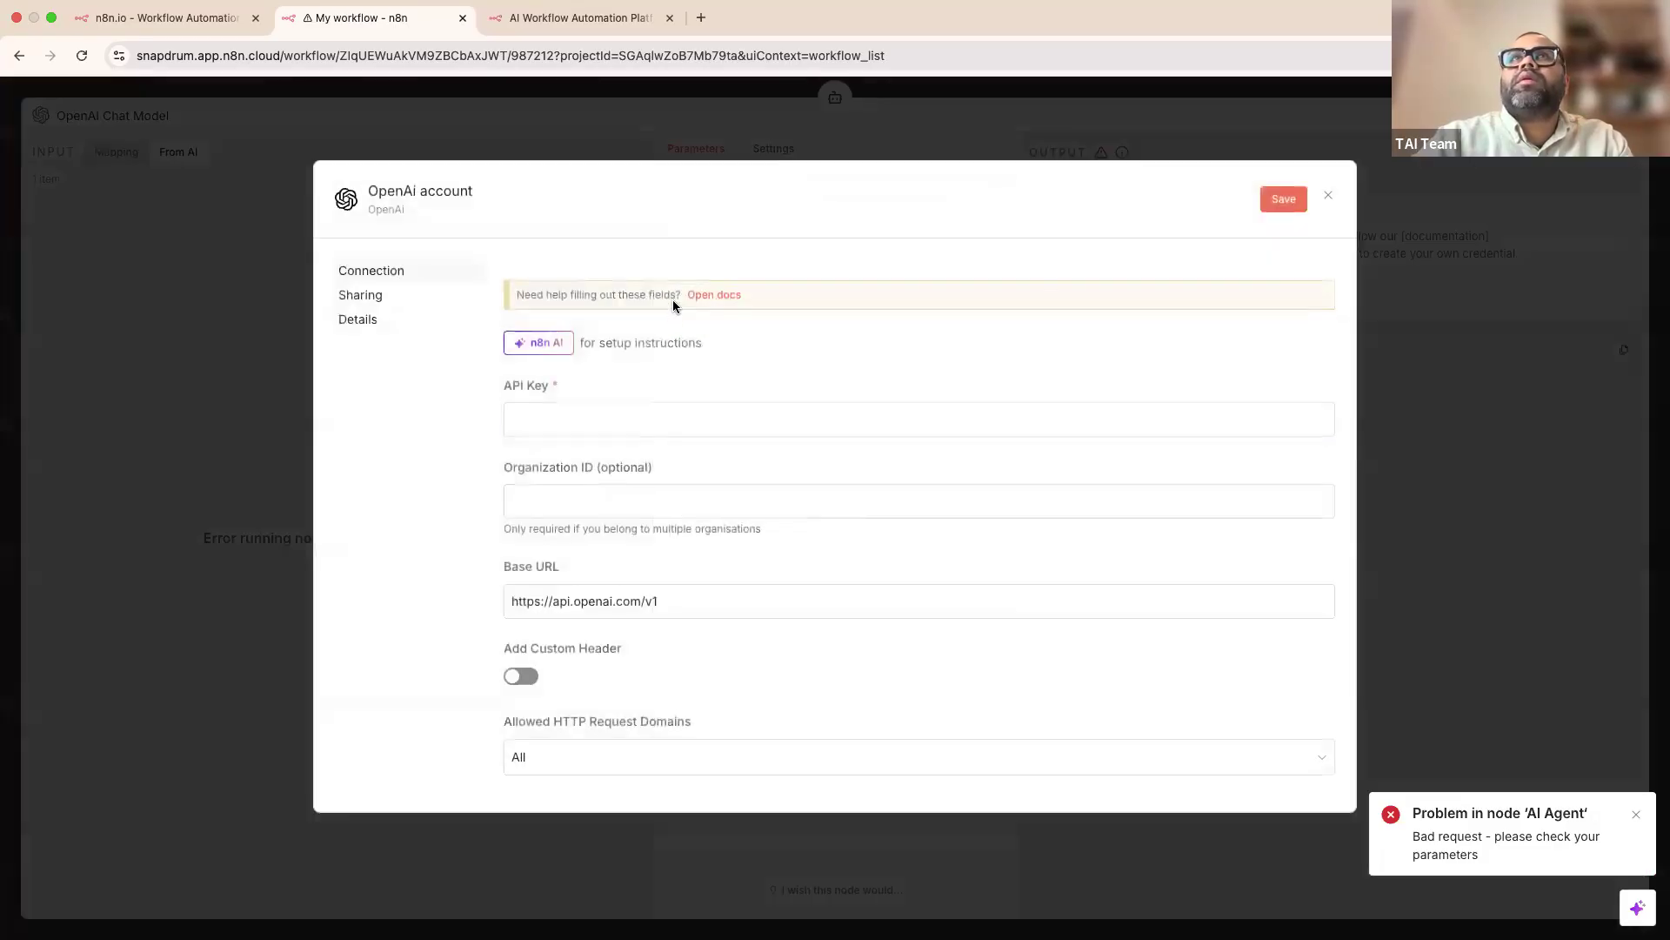
pyautogui.press('super+v')
pyautogui.click(1618, 55)
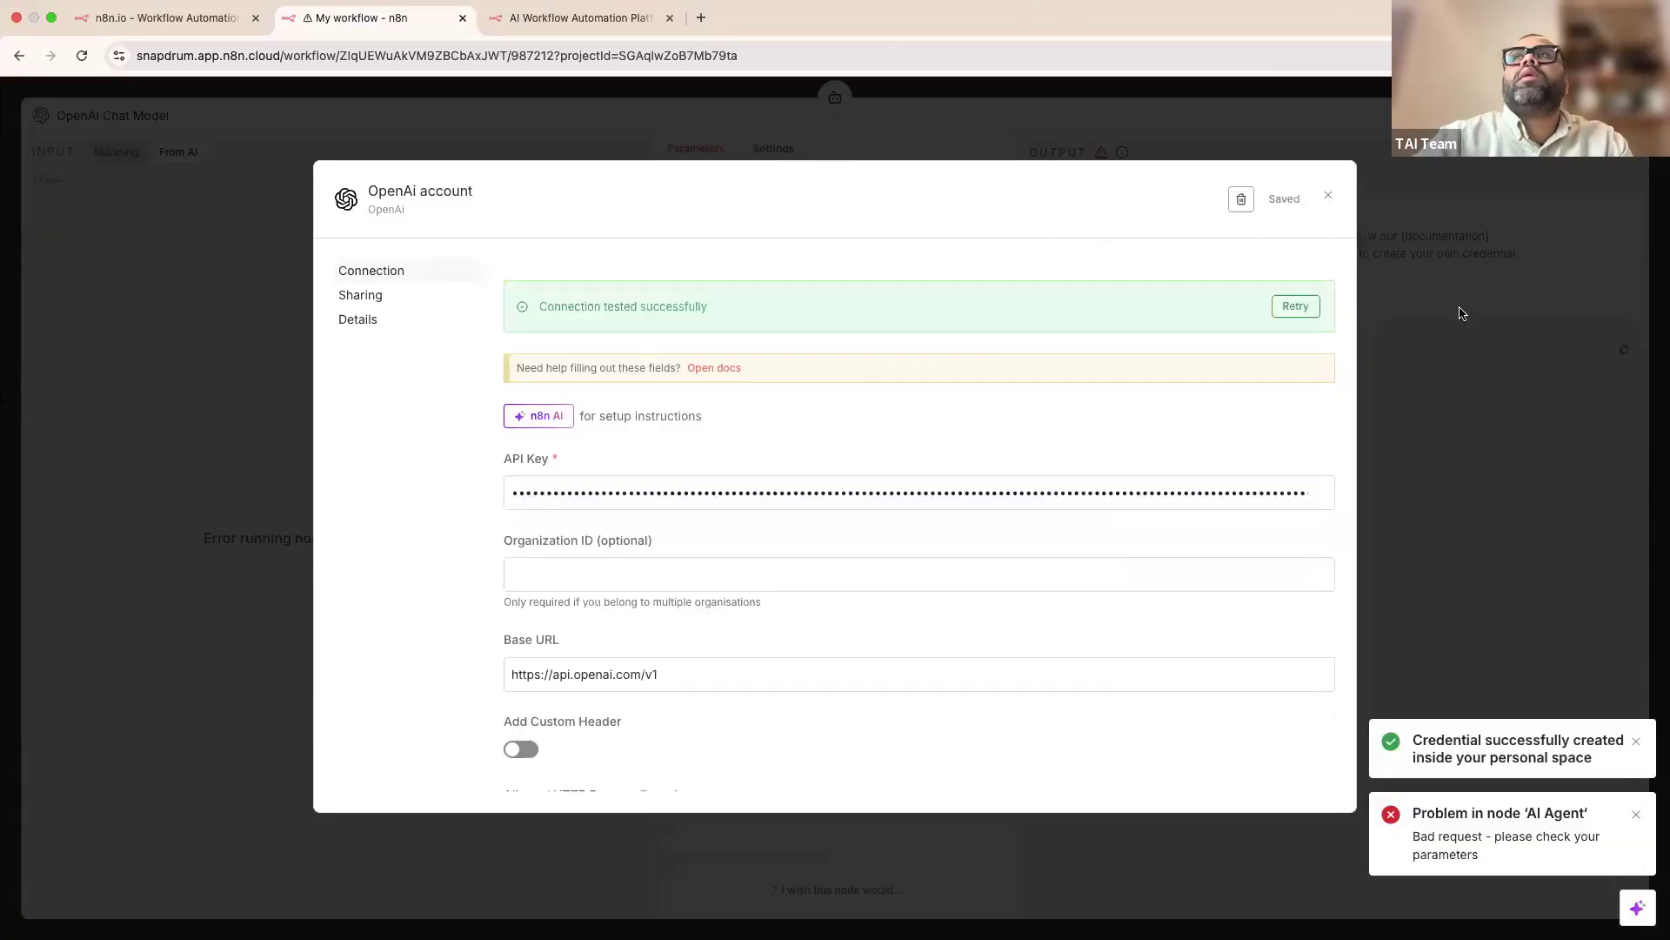
pyautogui.click(1460, 308)
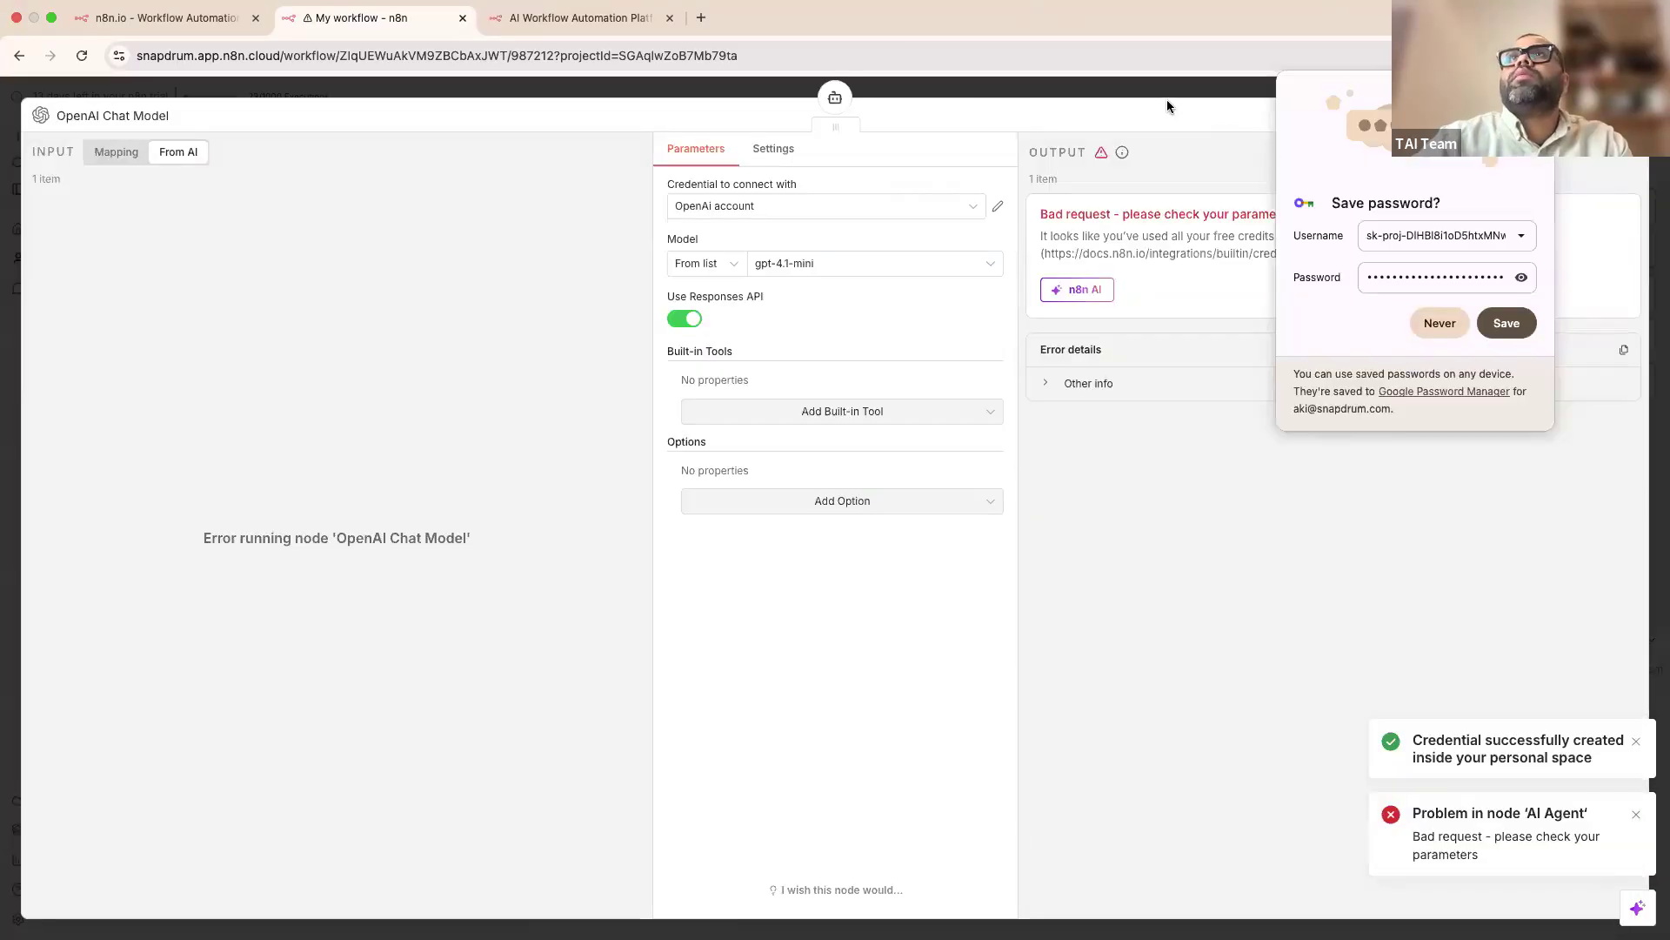
pyautogui.click(1086, 96)
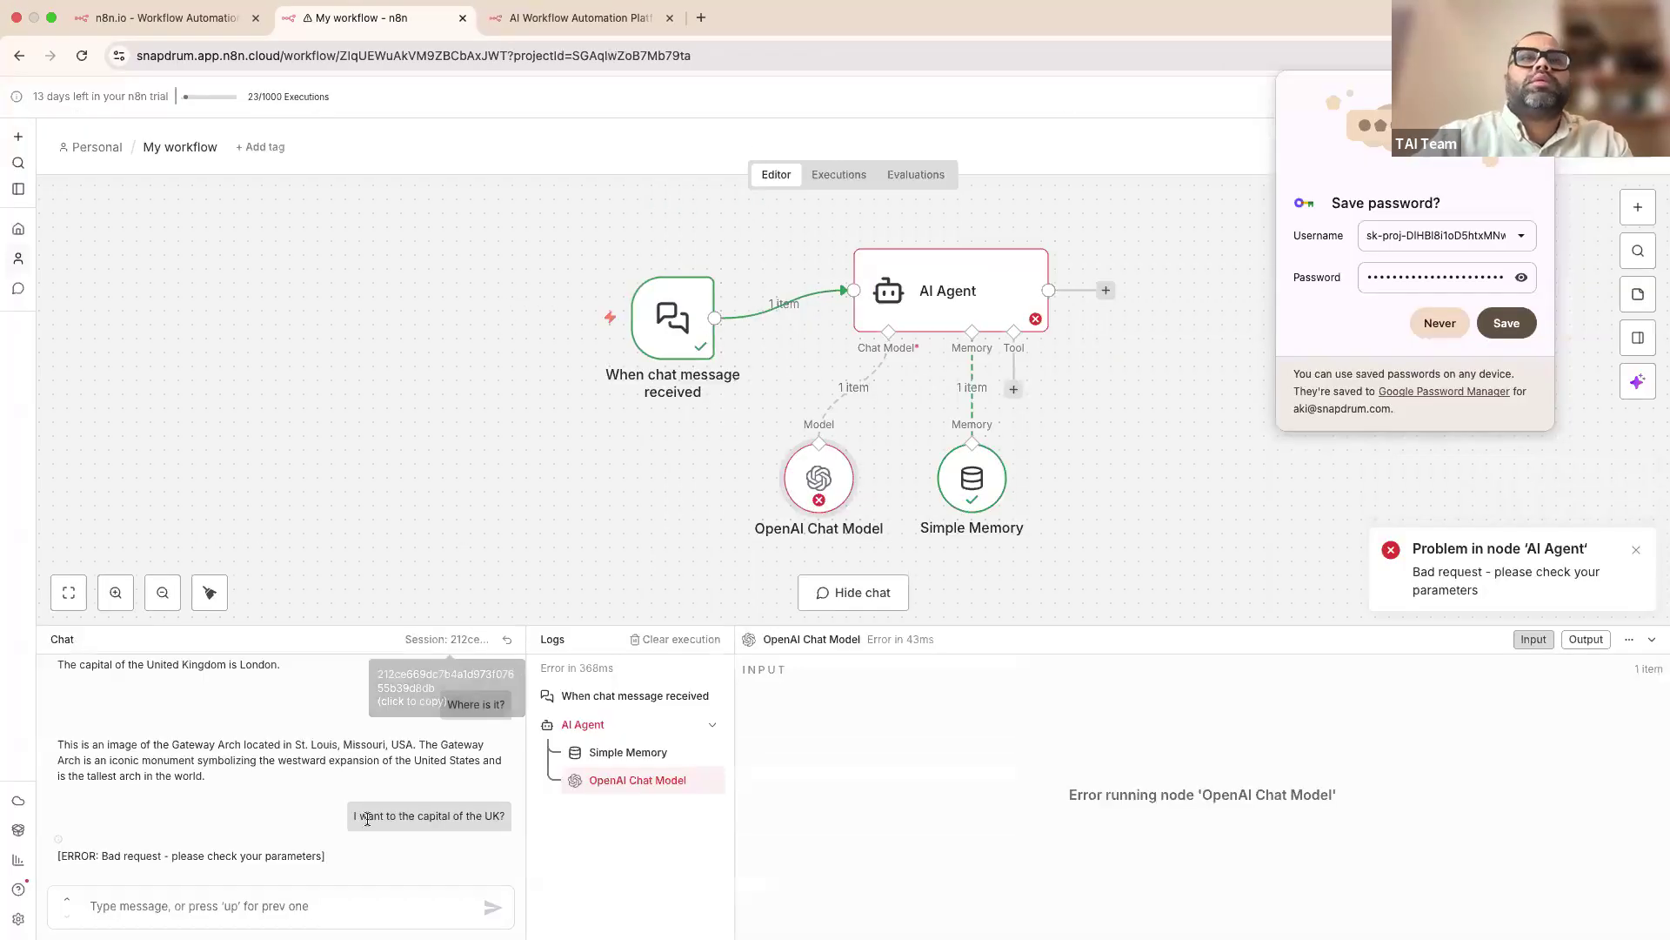
# Step: Ask the follow-up 'where is it?' and confirm the agent locates London in southeastern England
pyautogui.moveTo(349, 820); pyautogui.dragTo(486, 818)
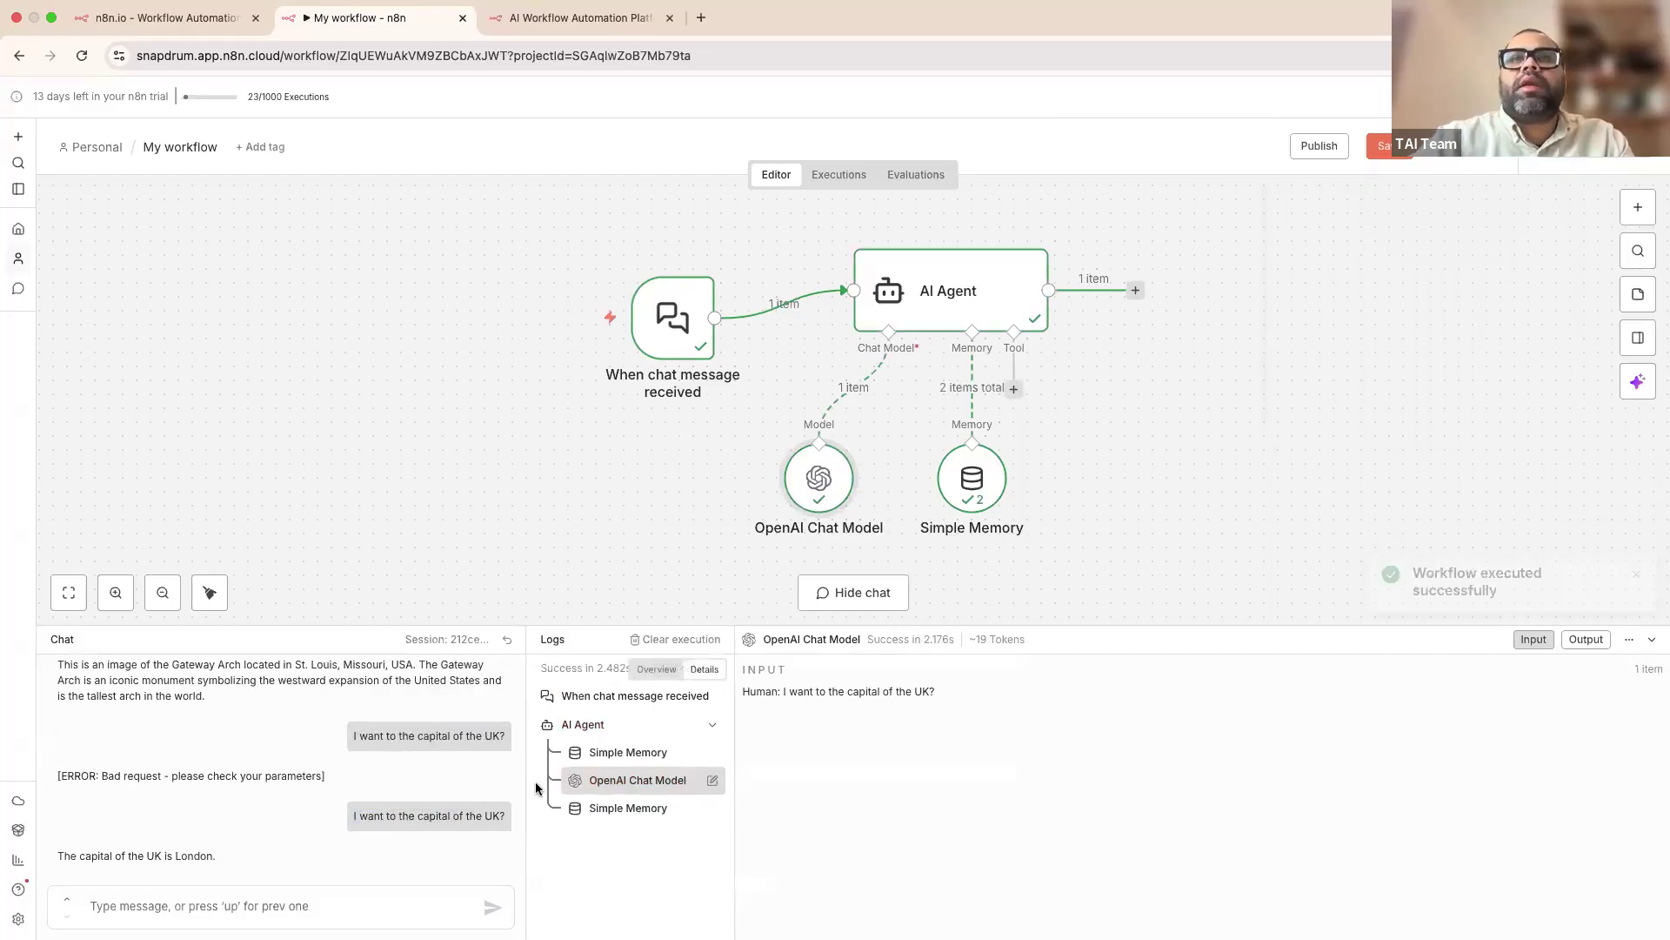
pyautogui.scroll(2, 235, 770)
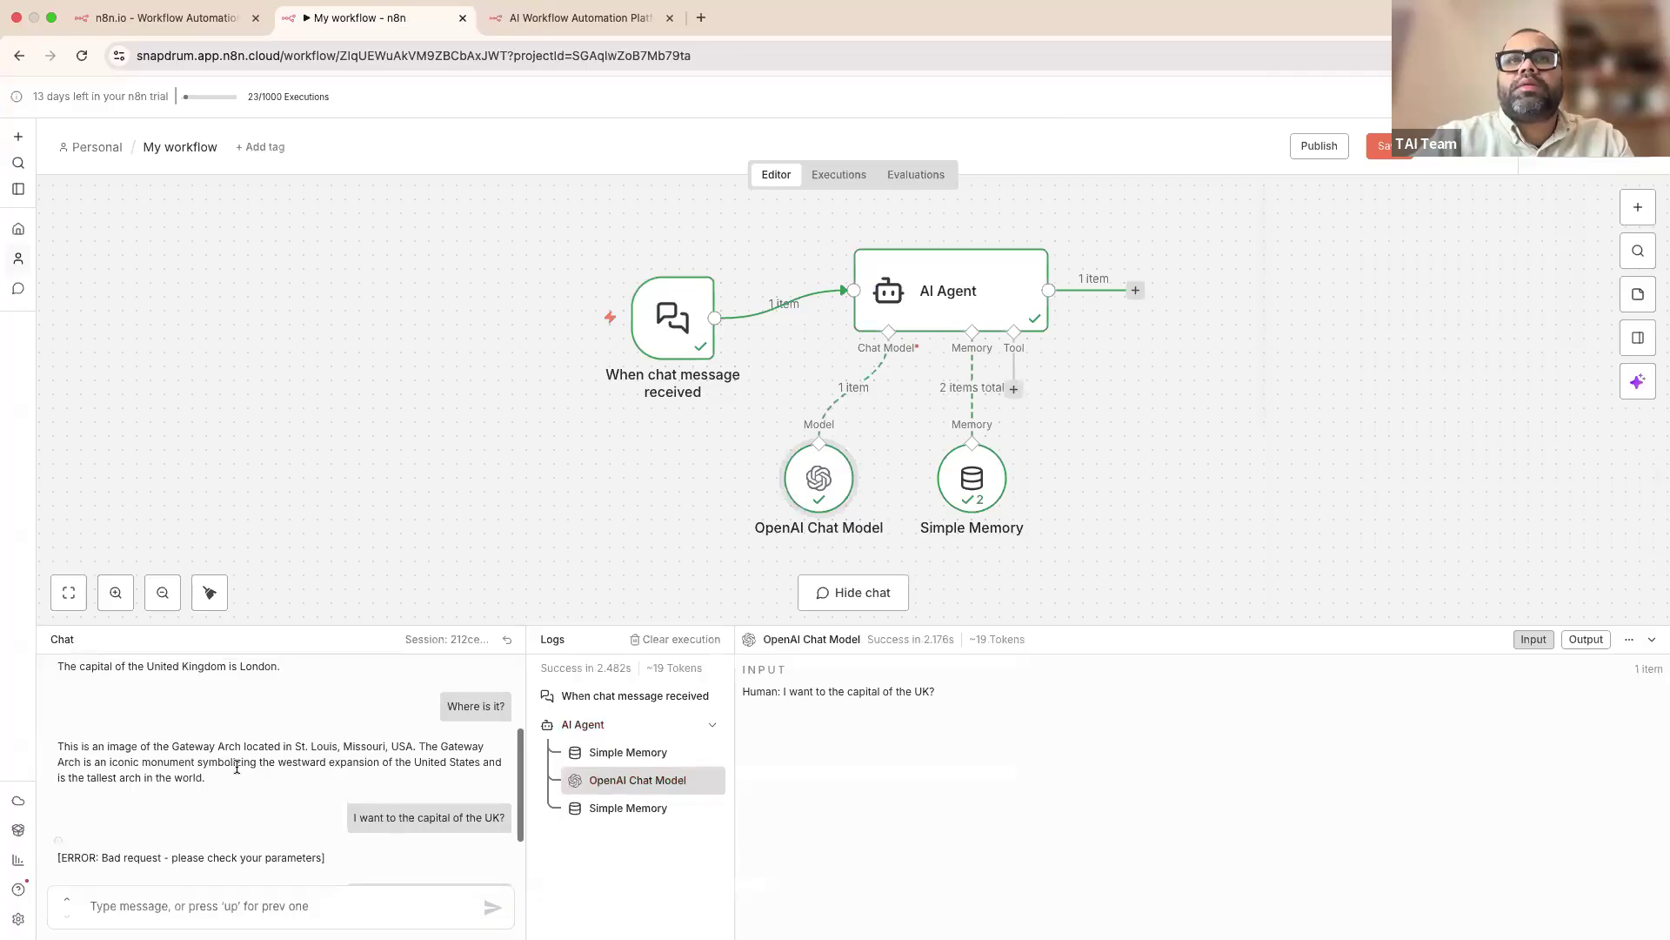
pyautogui.scroll(-2, 384, 871)
pyautogui.click(336, 905)
pyautogui.write('where is it?')
pyautogui.press('Return')
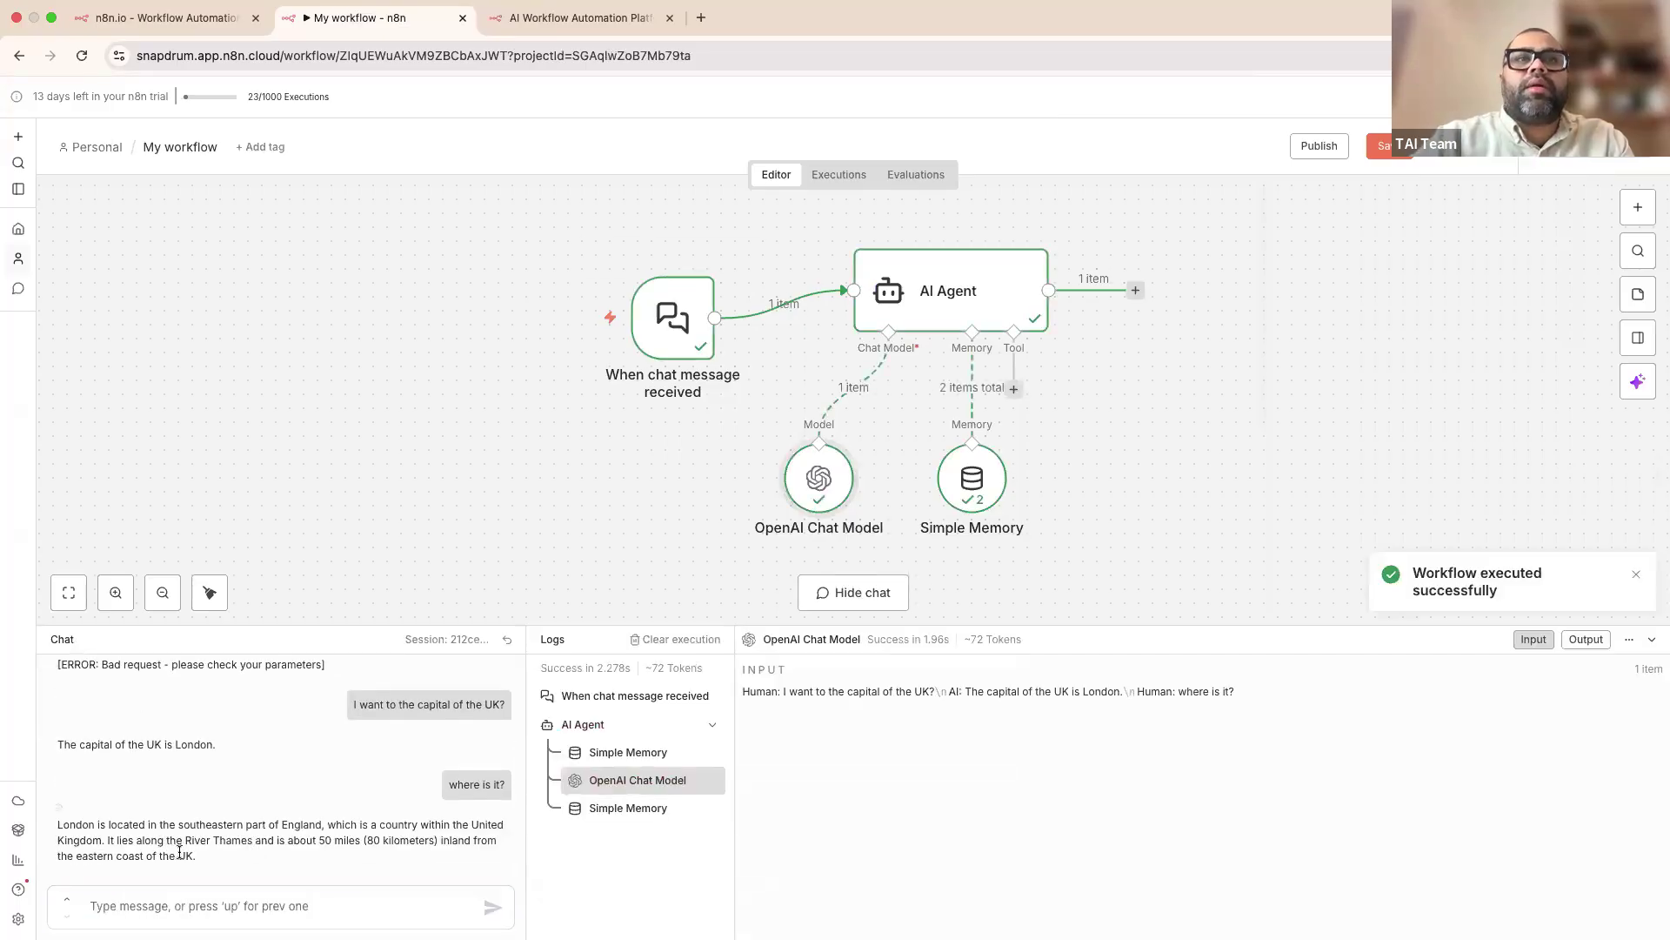
pyautogui.moveTo(206, 864); pyautogui.dragTo(45, 831)
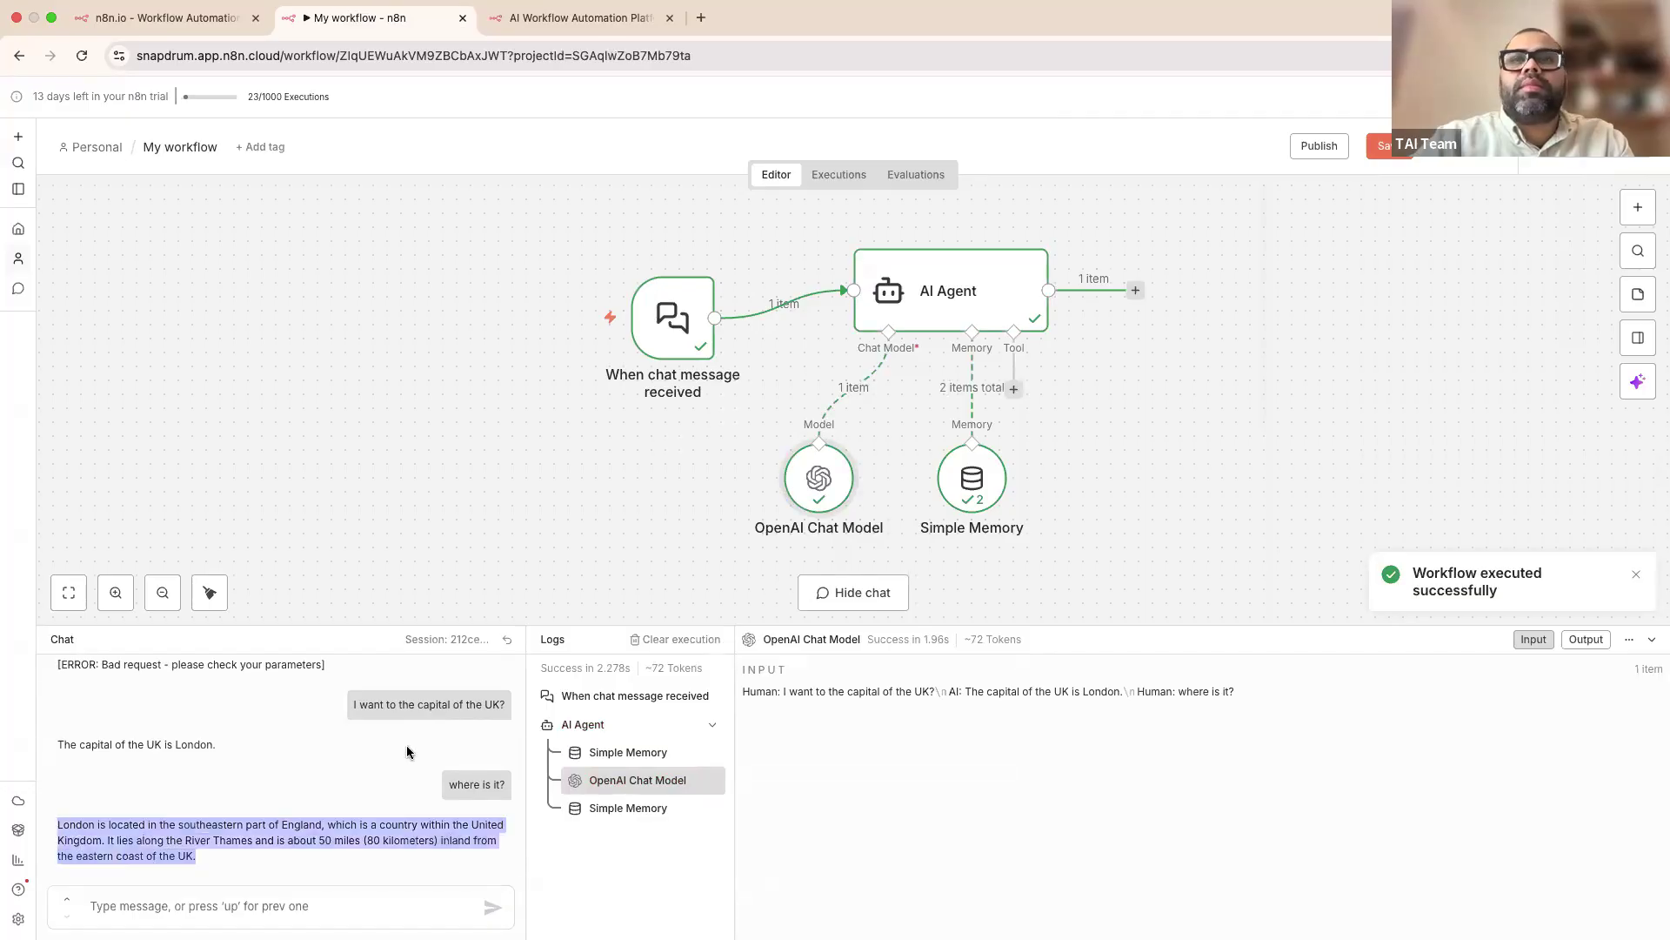
# Step: Inspect the Simple Memory and OpenAI Chat Model logs for earlier turns, then move Simple Memory lower
pyautogui.click(613, 754)
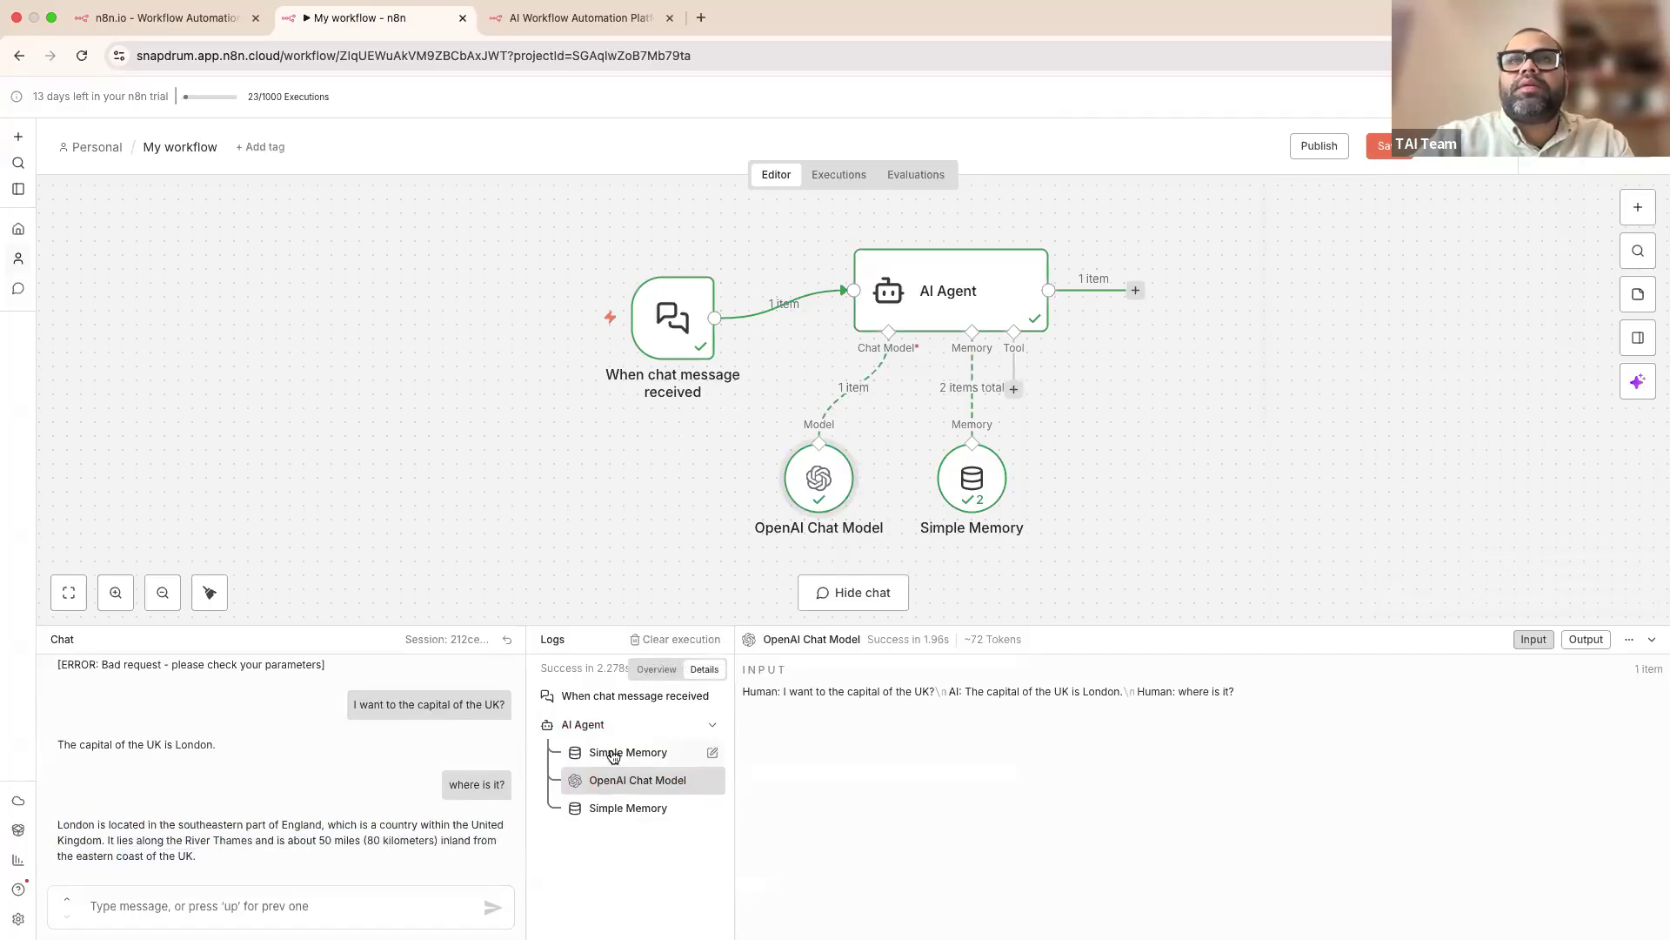
pyautogui.click(641, 782)
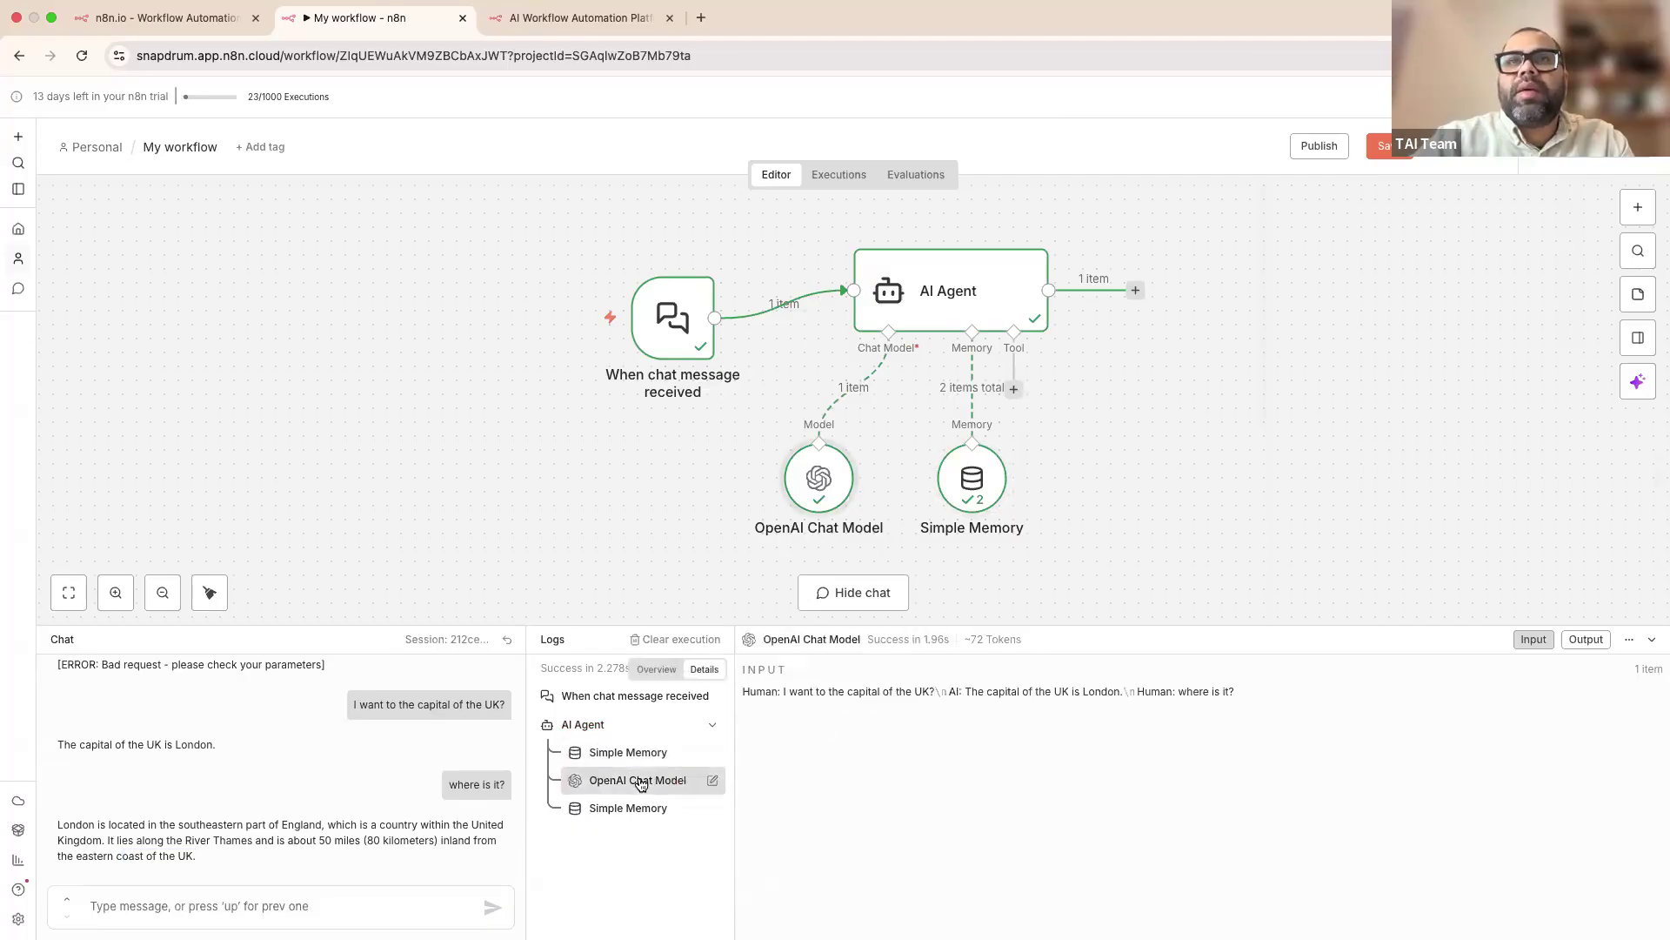
pyautogui.moveTo(745, 691); pyautogui.dragTo(1114, 690)
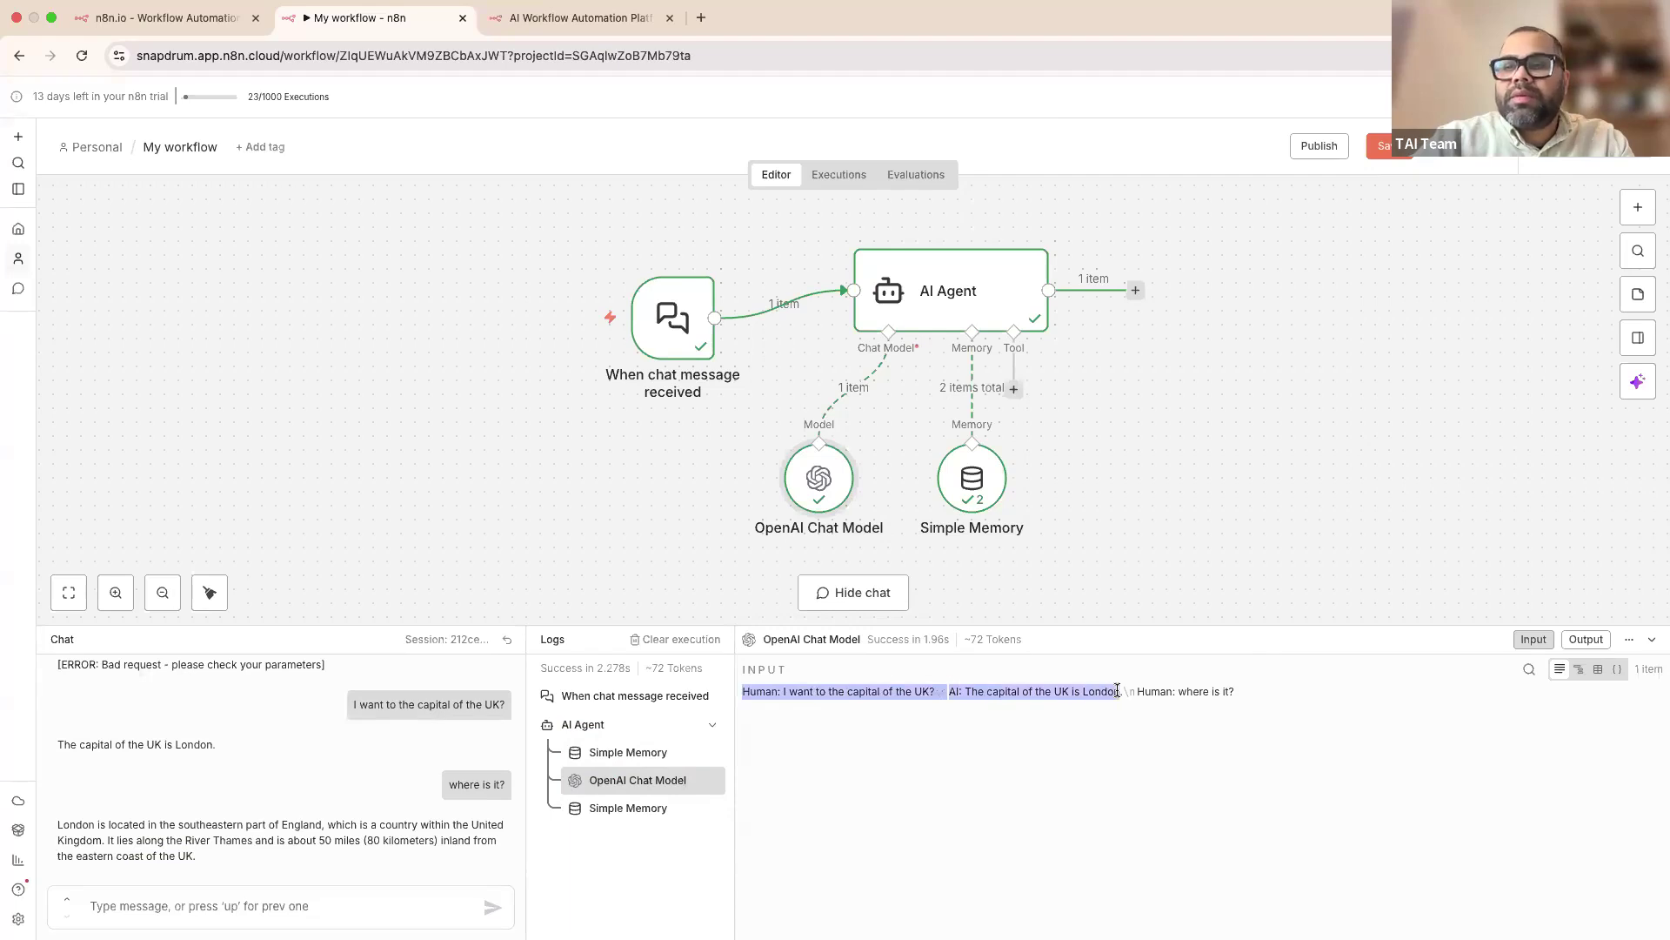
pyautogui.moveTo(1122, 690); pyautogui.dragTo(1197, 692)
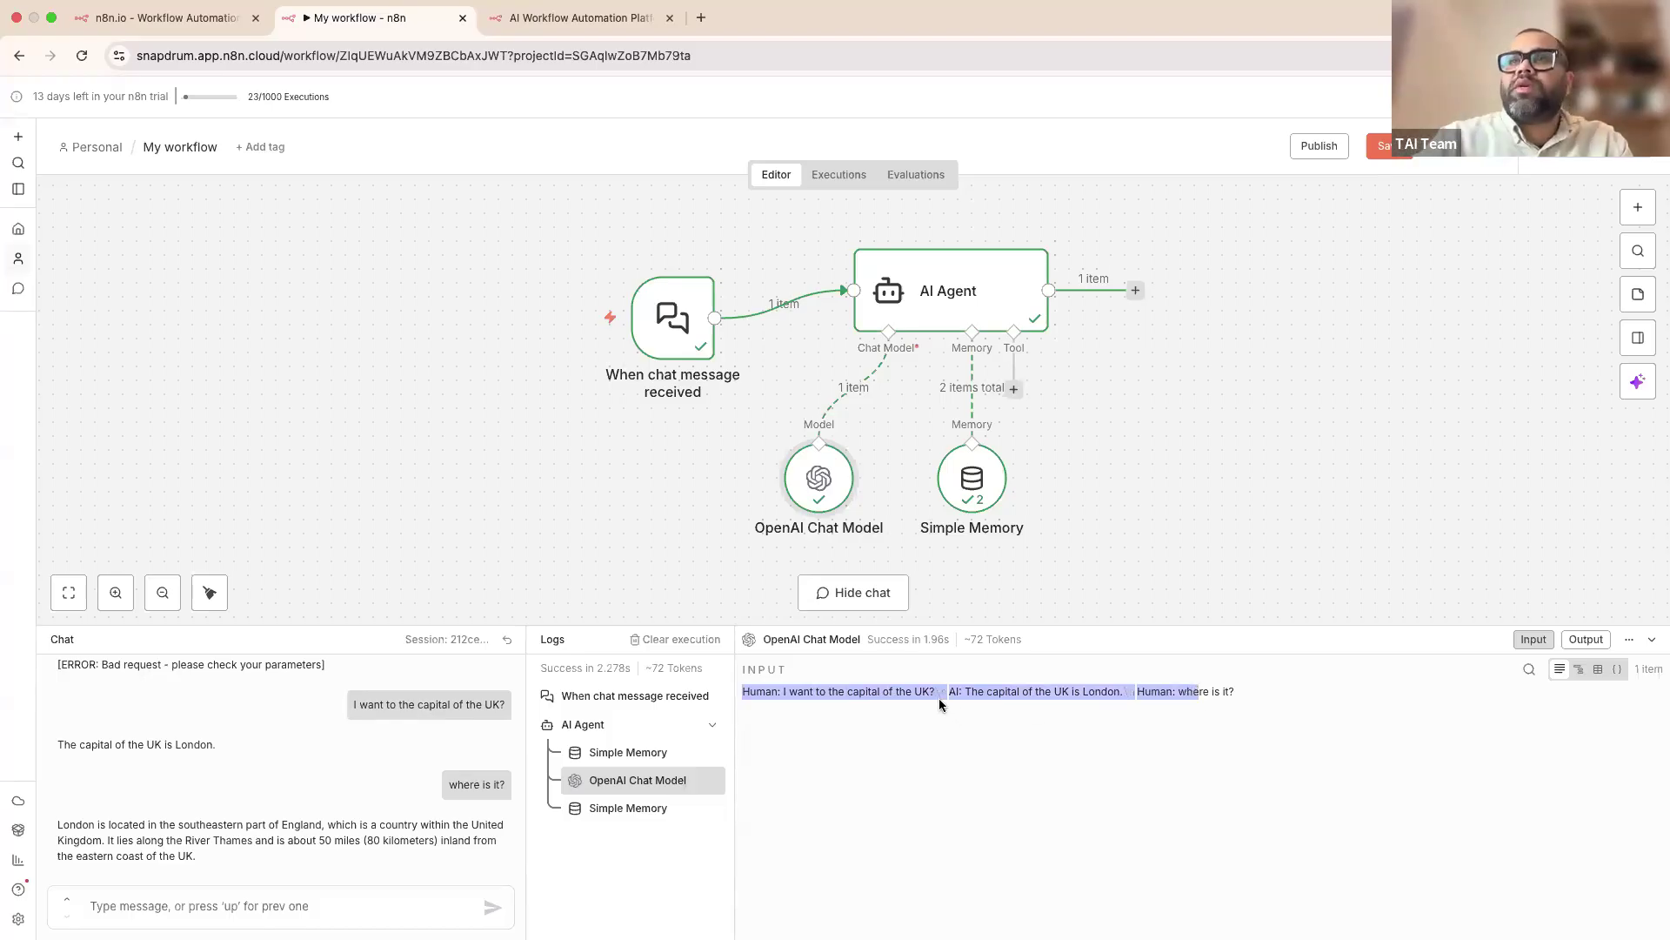
pyautogui.moveTo(1226, 693); pyautogui.dragTo(741, 692)
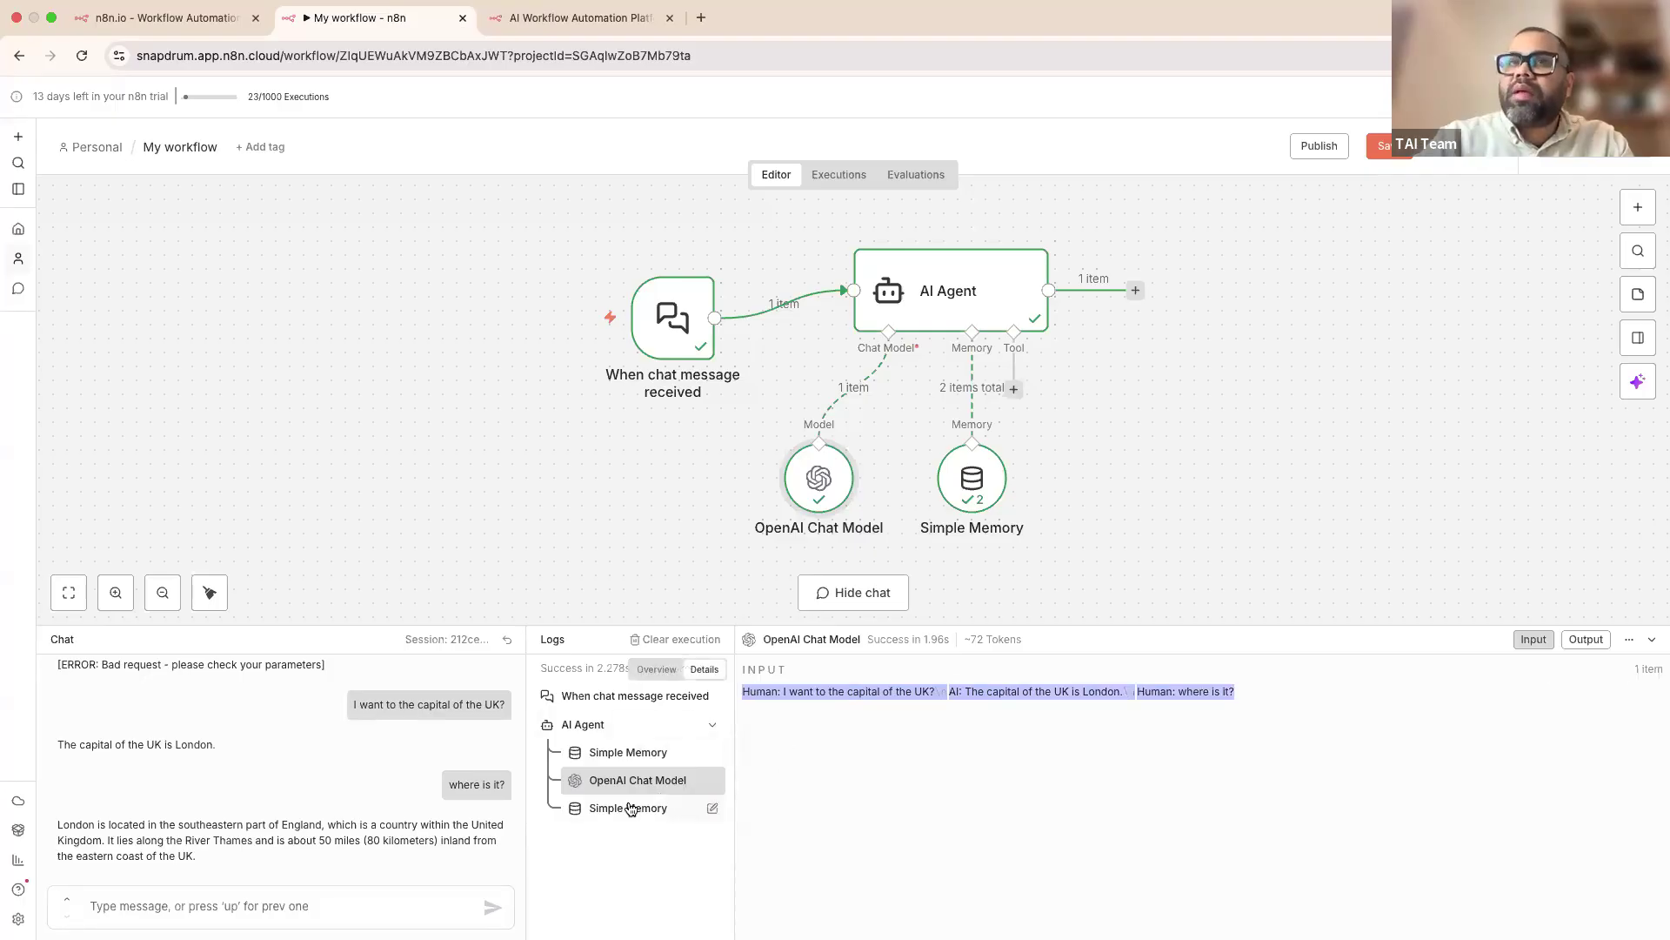
pyautogui.click(630, 808)
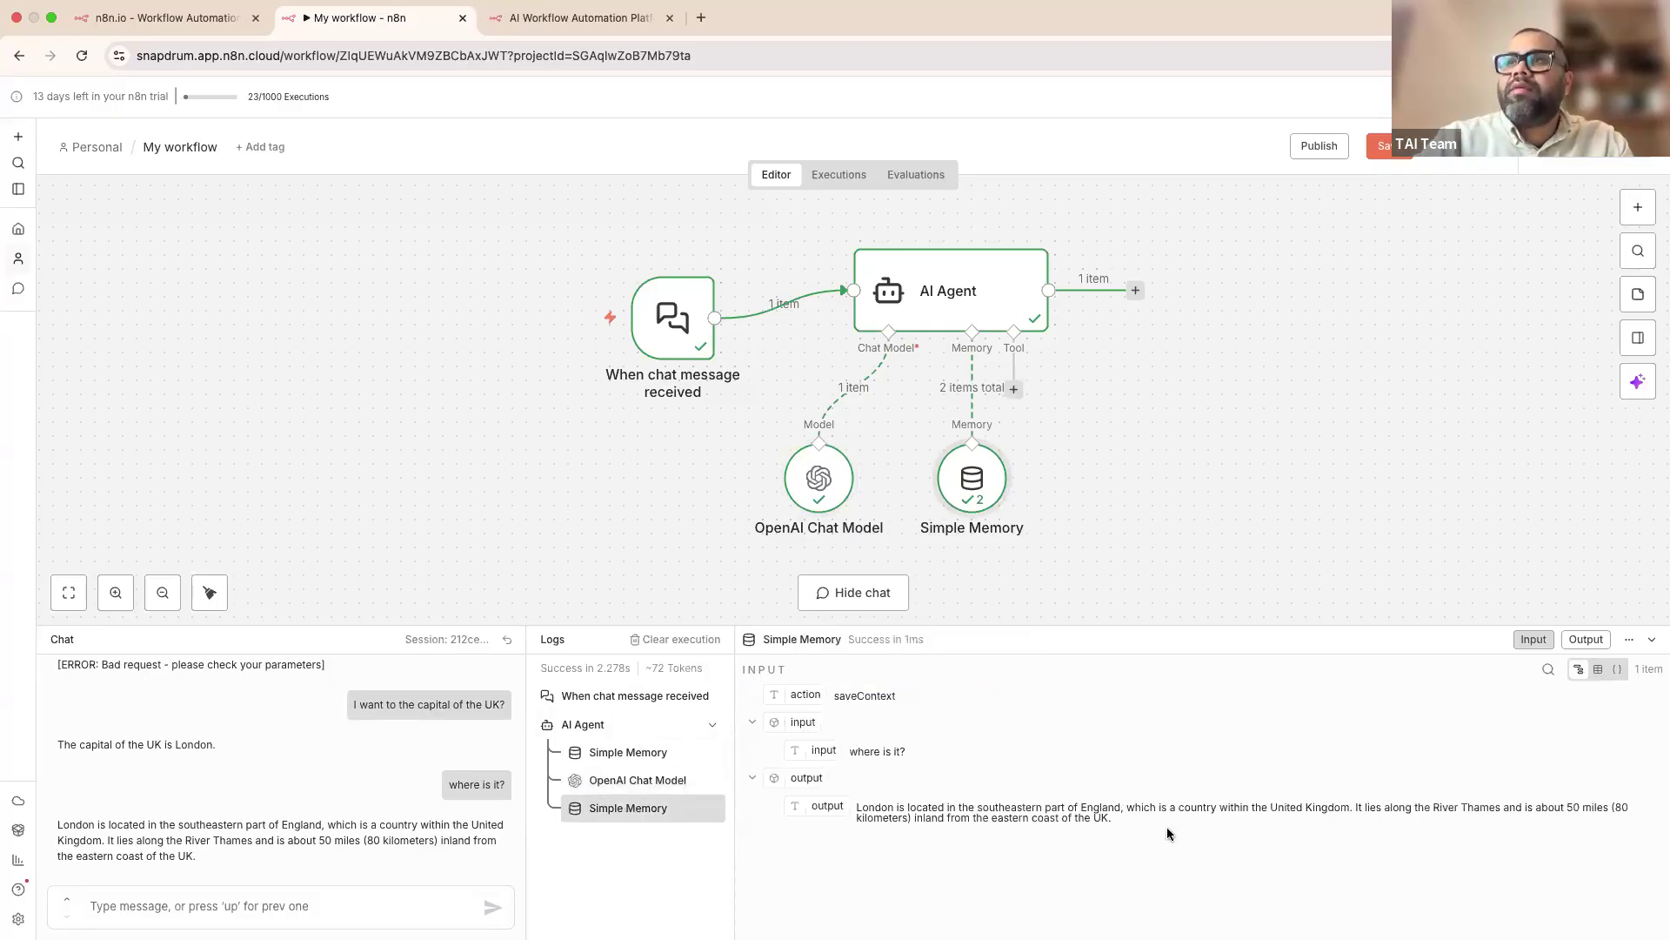
pyautogui.moveTo(1165, 831); pyautogui.dragTo(851, 809)
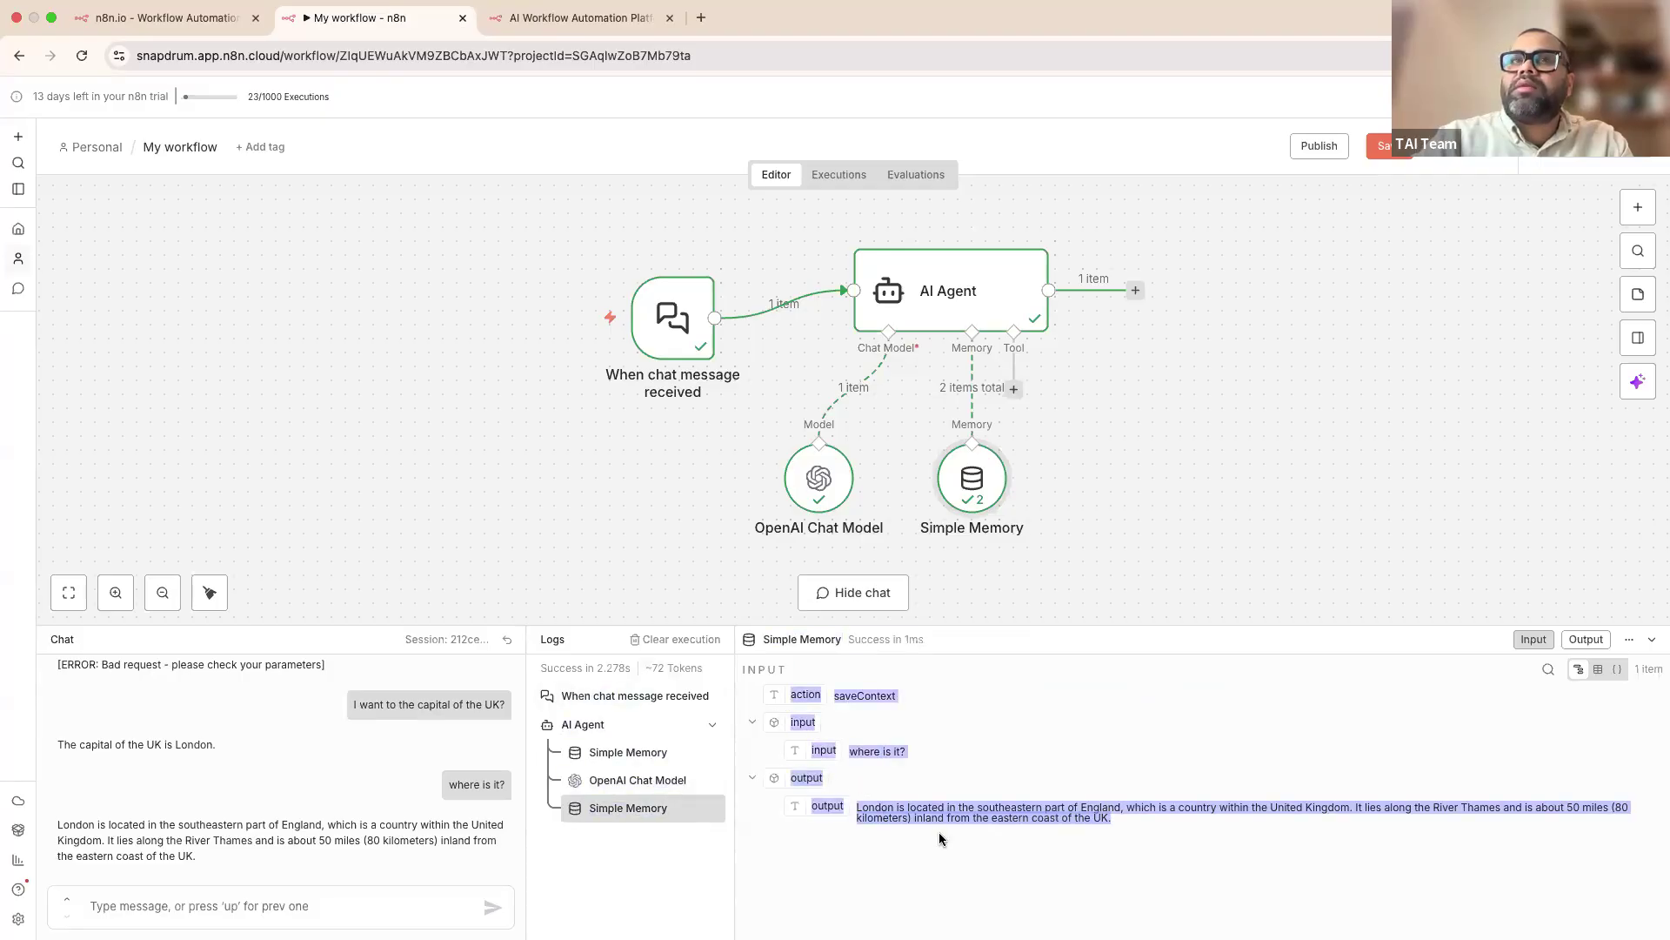
pyautogui.click(905, 869)
pyautogui.moveTo(207, 855); pyautogui.dragTo(33, 830)
pyautogui.click(226, 900)
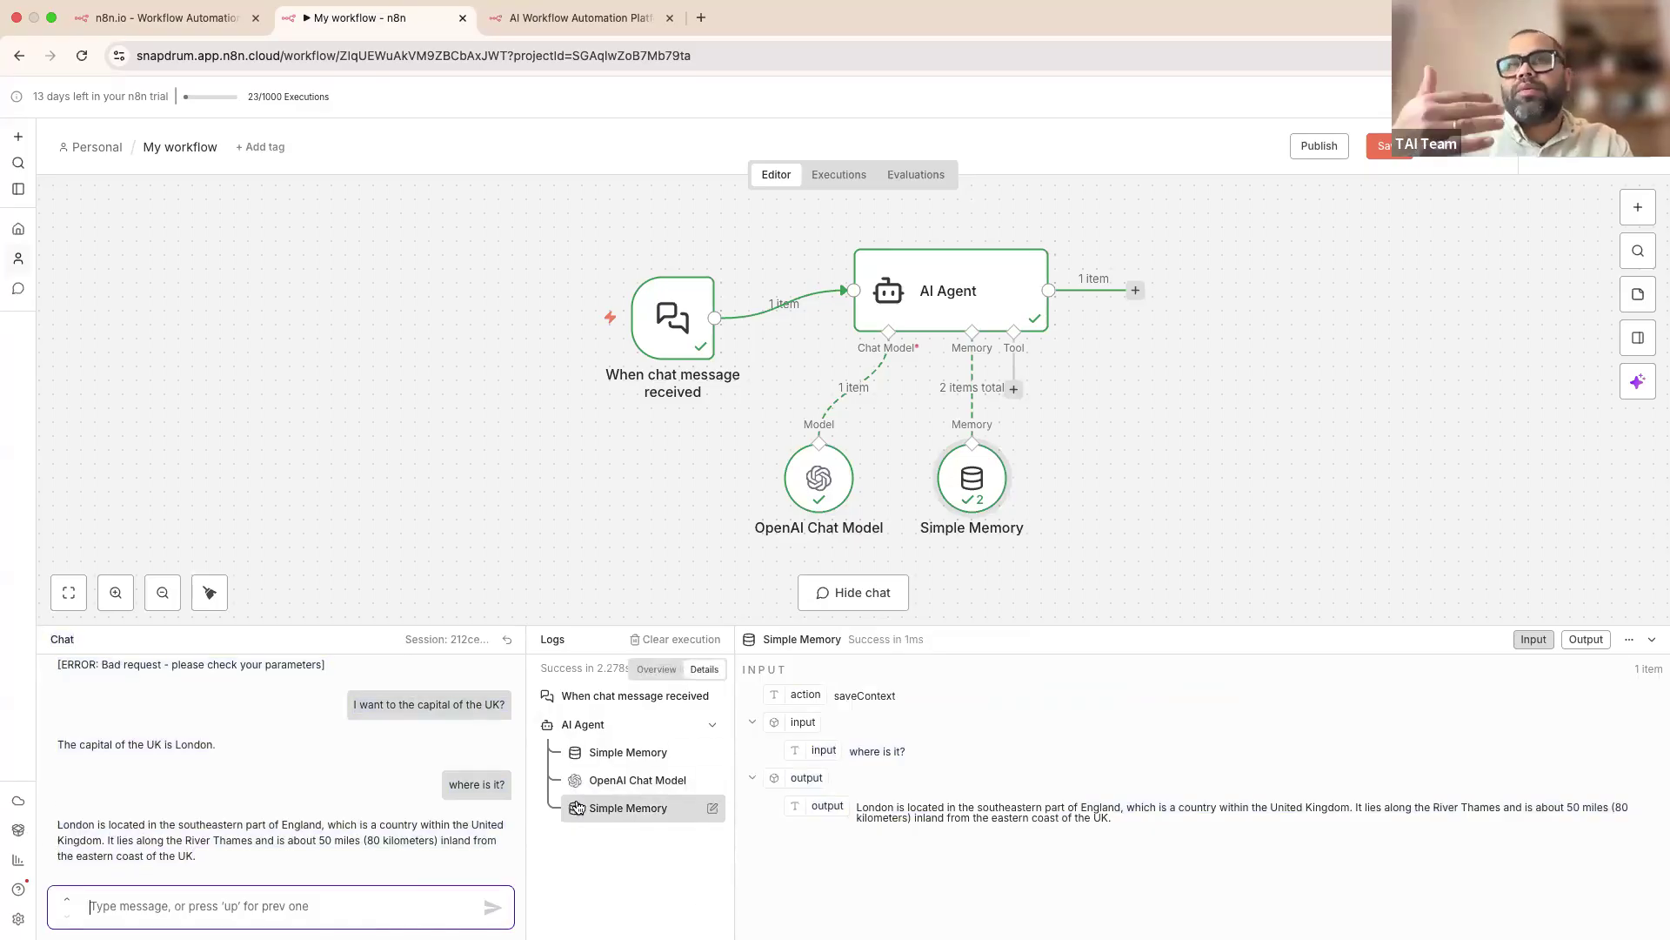
pyautogui.moveTo(1035, 527); pyautogui.dragTo(1077, 583)
pyautogui.moveTo(1022, 290); pyautogui.dragTo(1043, 288)
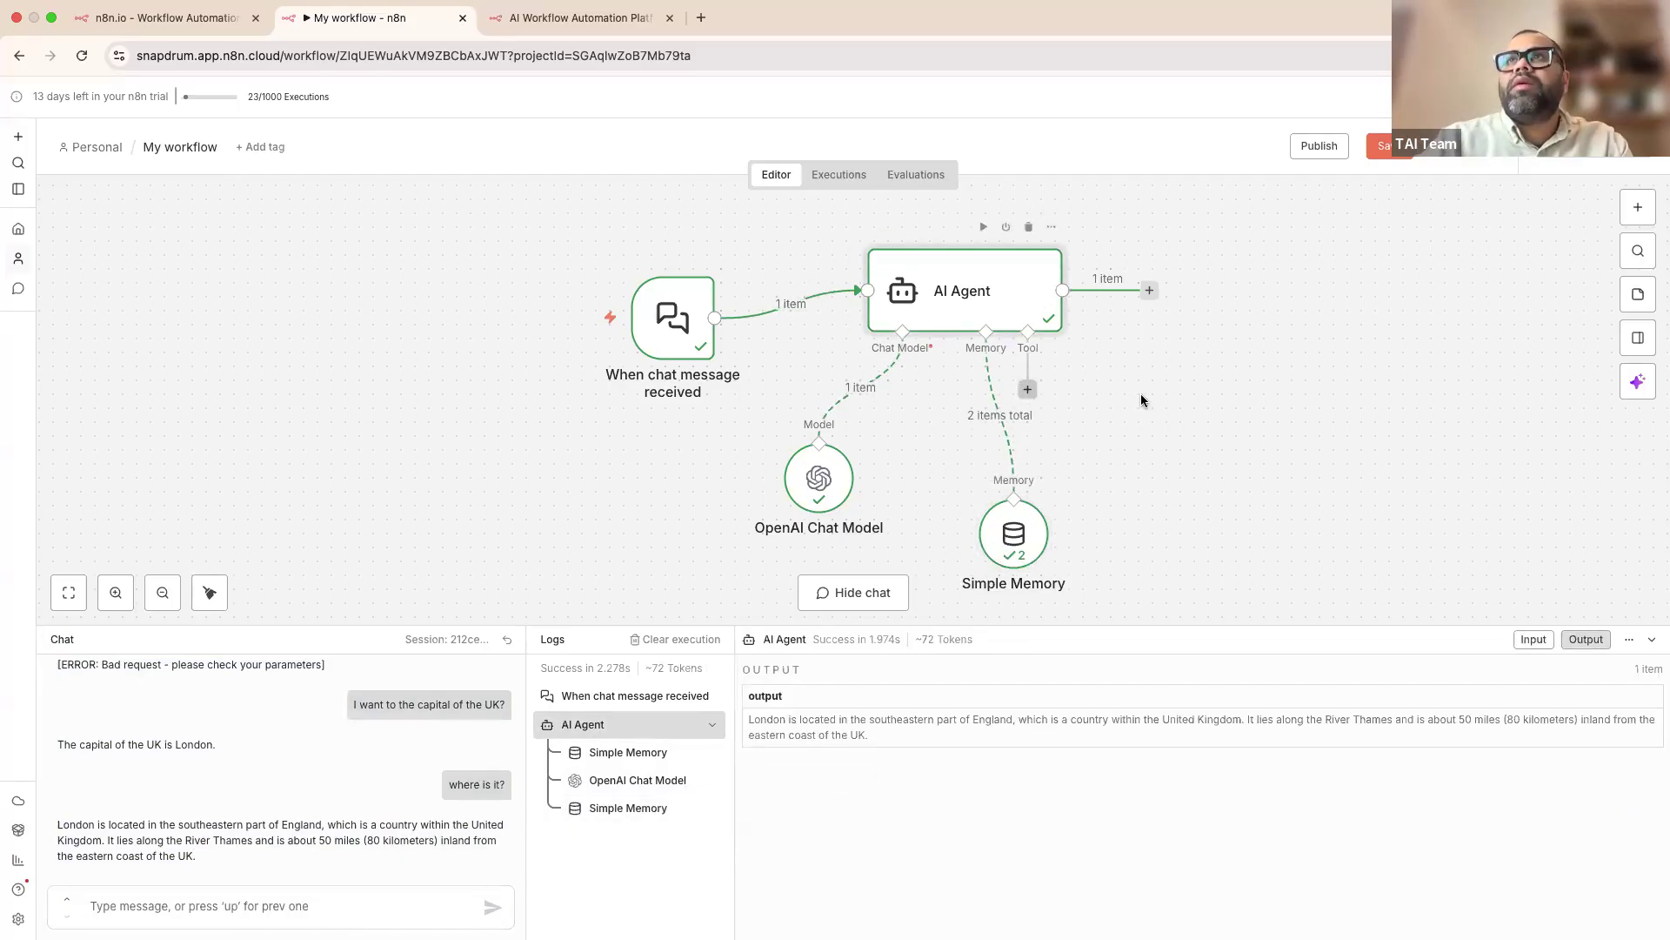
# Step: Look over the agent's tools list and the chat trigger settings without changing anything
pyautogui.click(1027, 389)
pyautogui.click(1228, 292)
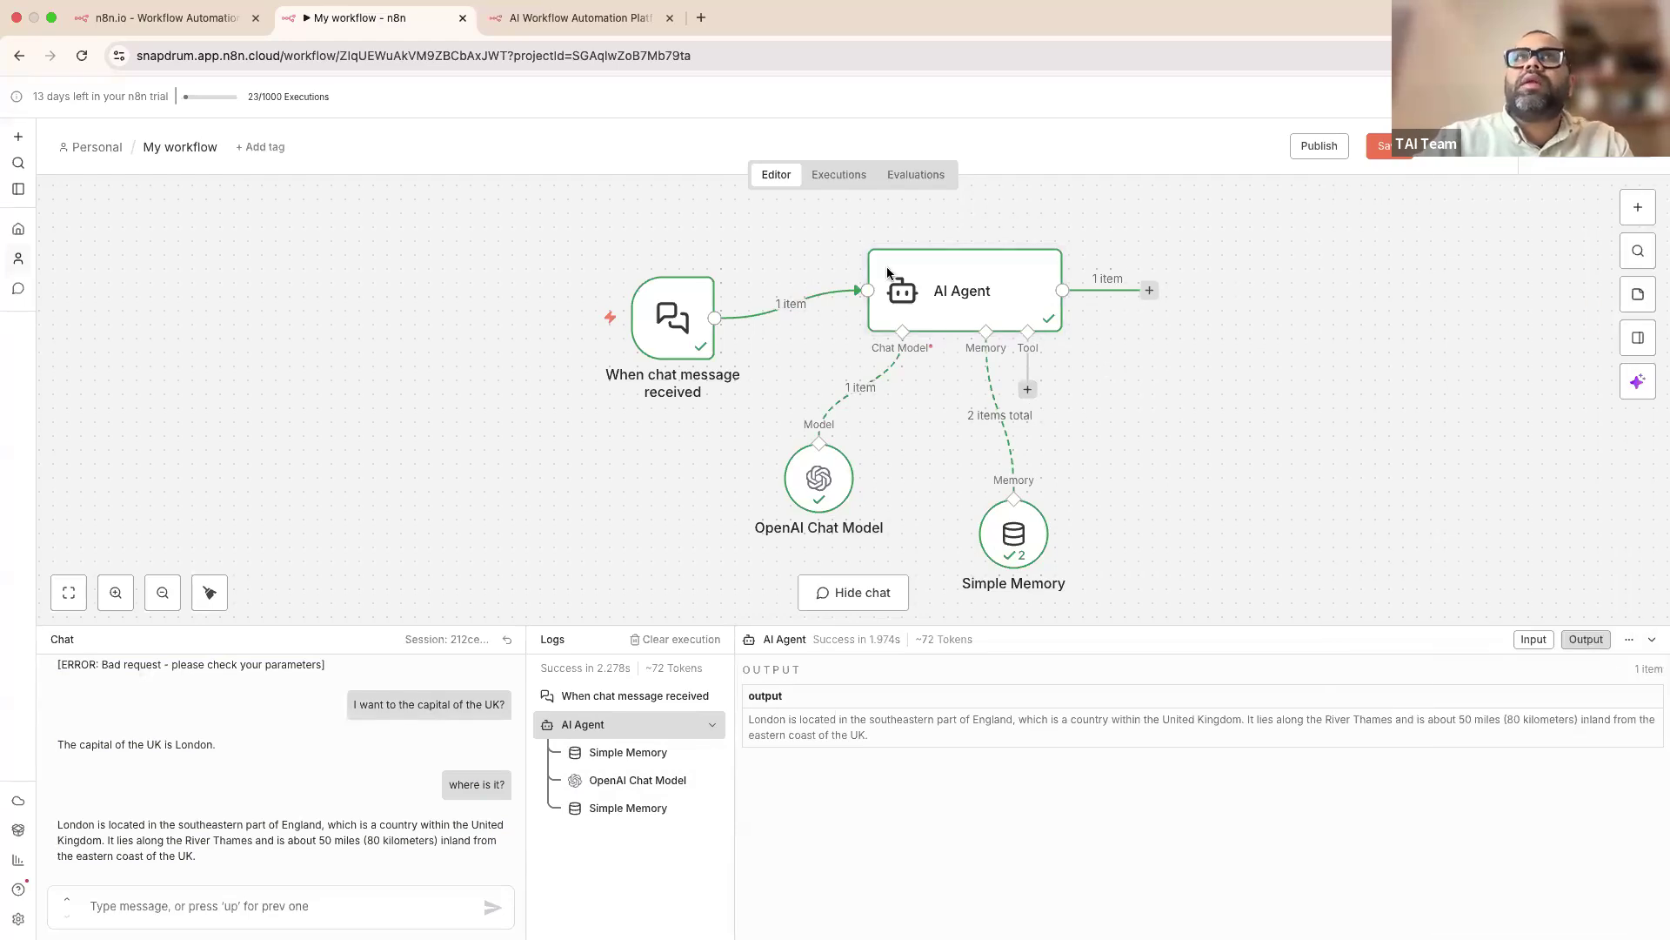
pyautogui.doubleClick(668, 330)
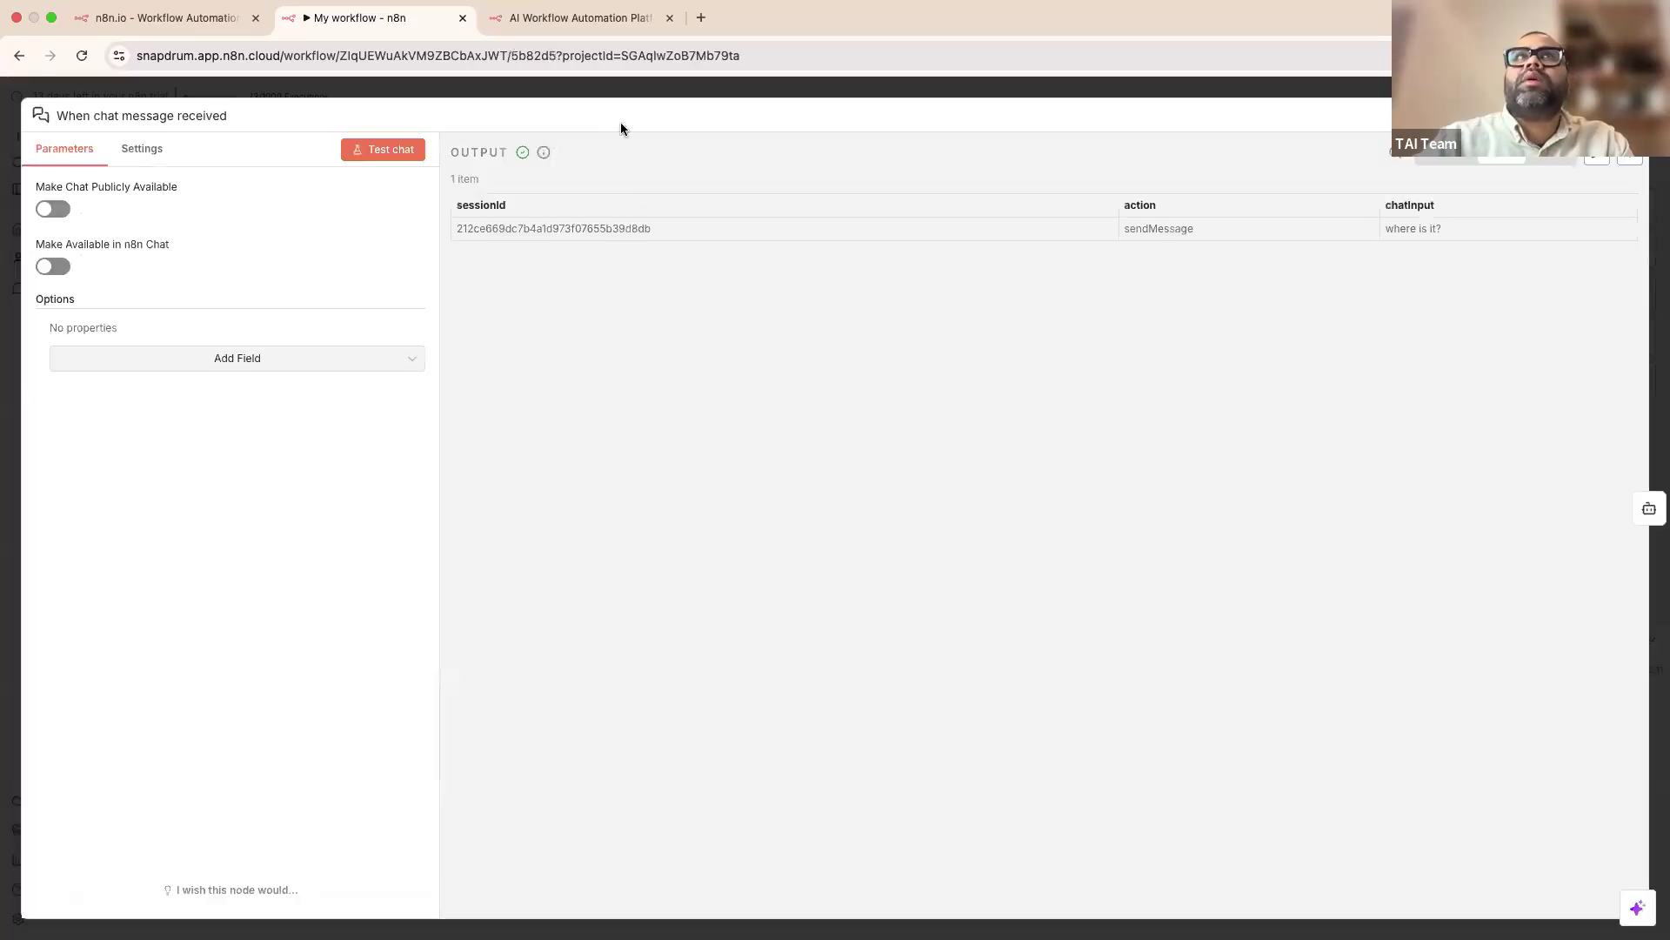
pyautogui.click(498, 86)
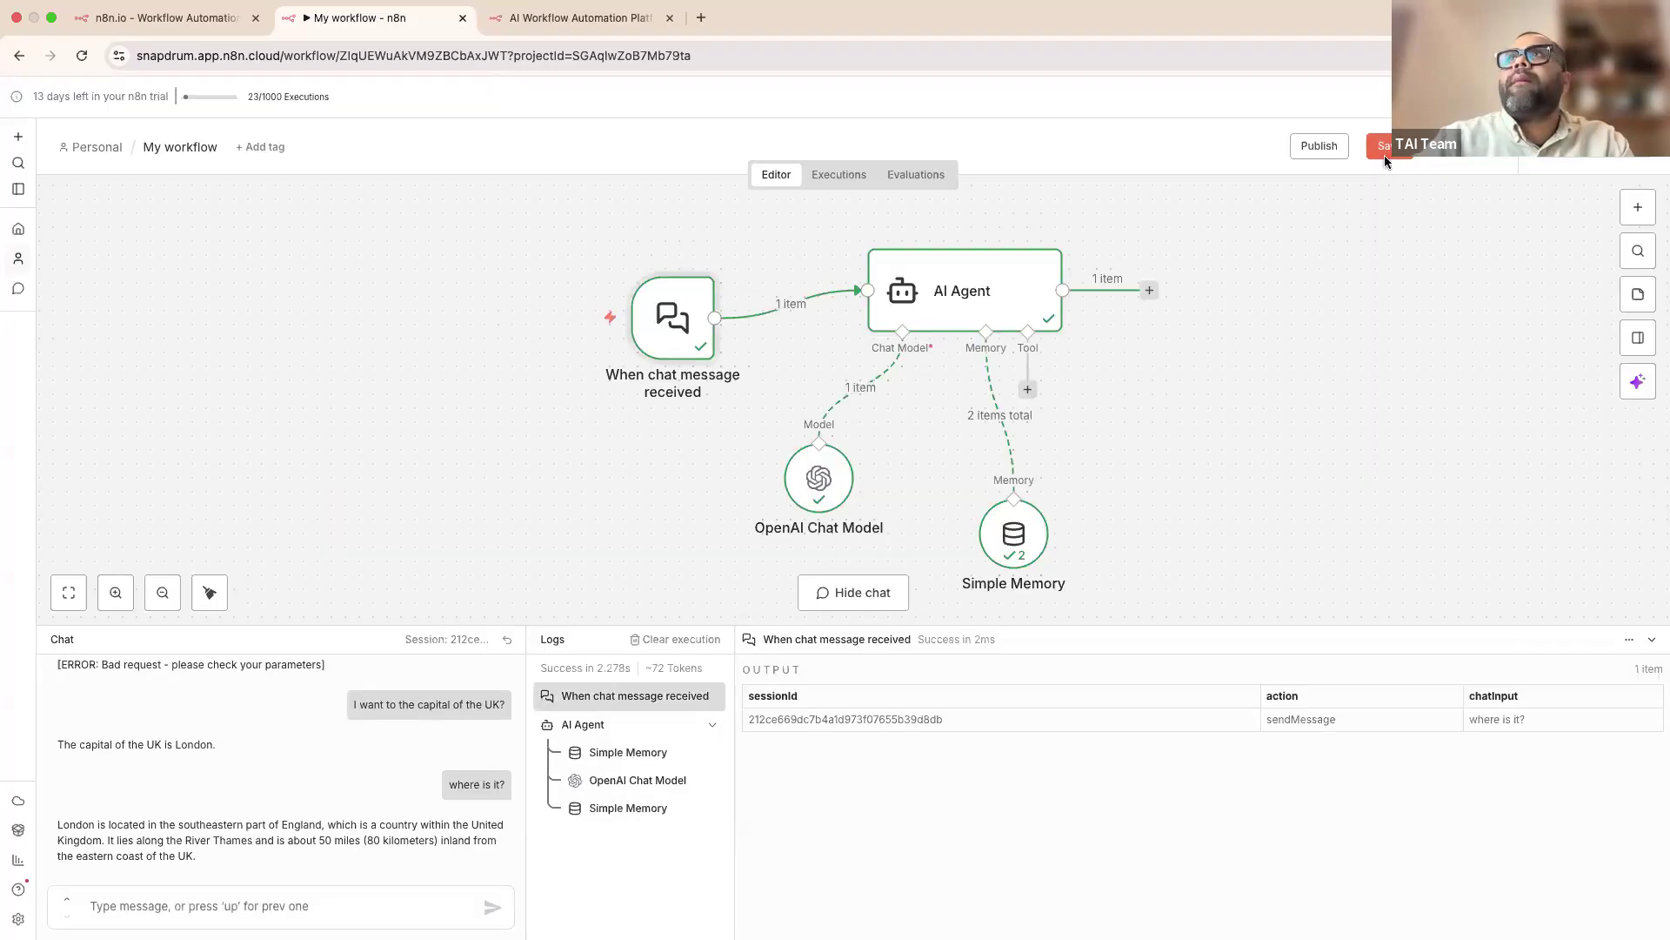
# Step: Publish the workflow with Shift+P, confirm it, and dismiss the production checklist
pyautogui.hotkey('shift', 'p')
pyautogui.click(1000, 608)
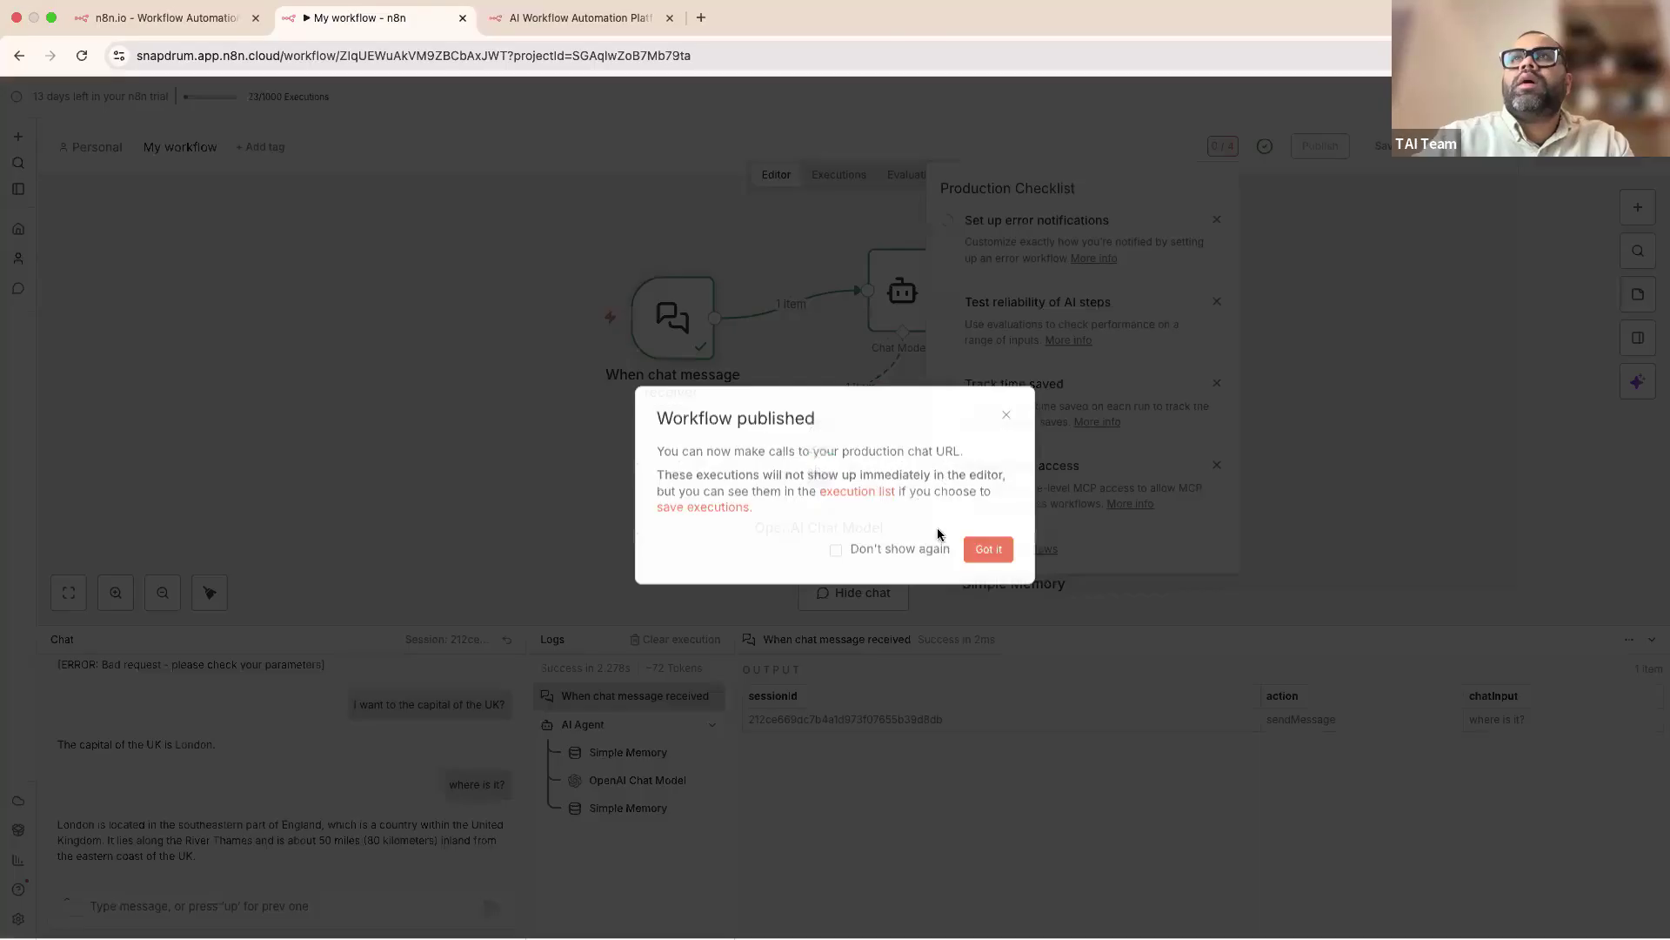
pyautogui.click(989, 549)
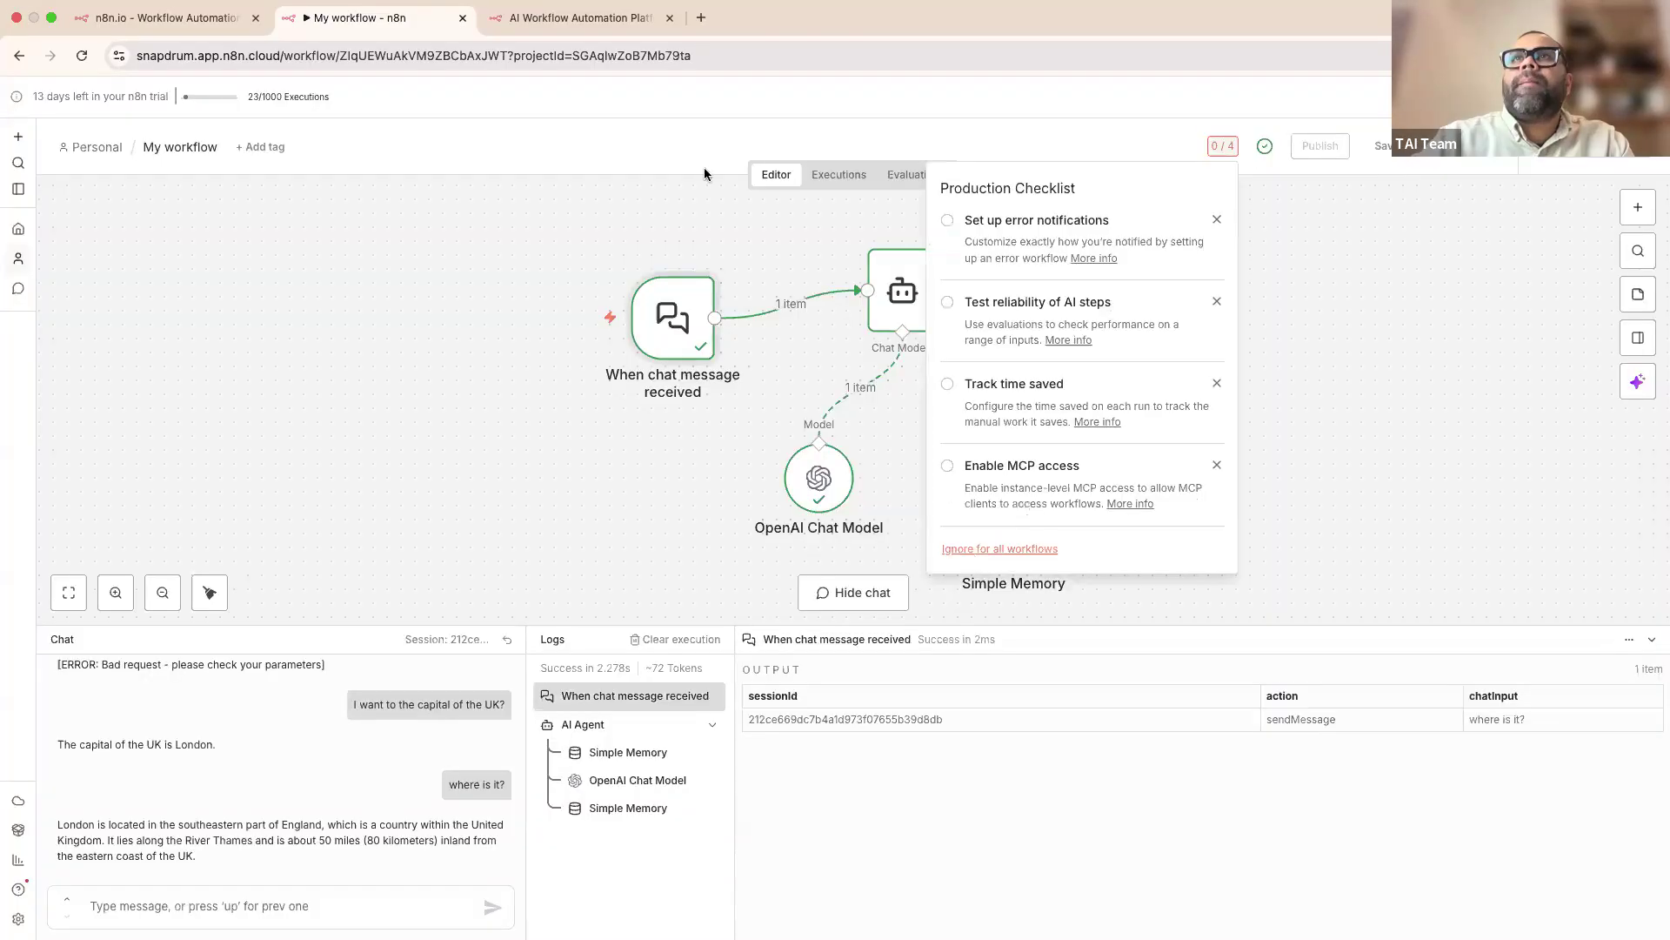
pyautogui.click(1371, 338)
# Step: Make the chat trigger publicly available and copy its Chat URL
pyautogui.moveTo(673, 321)
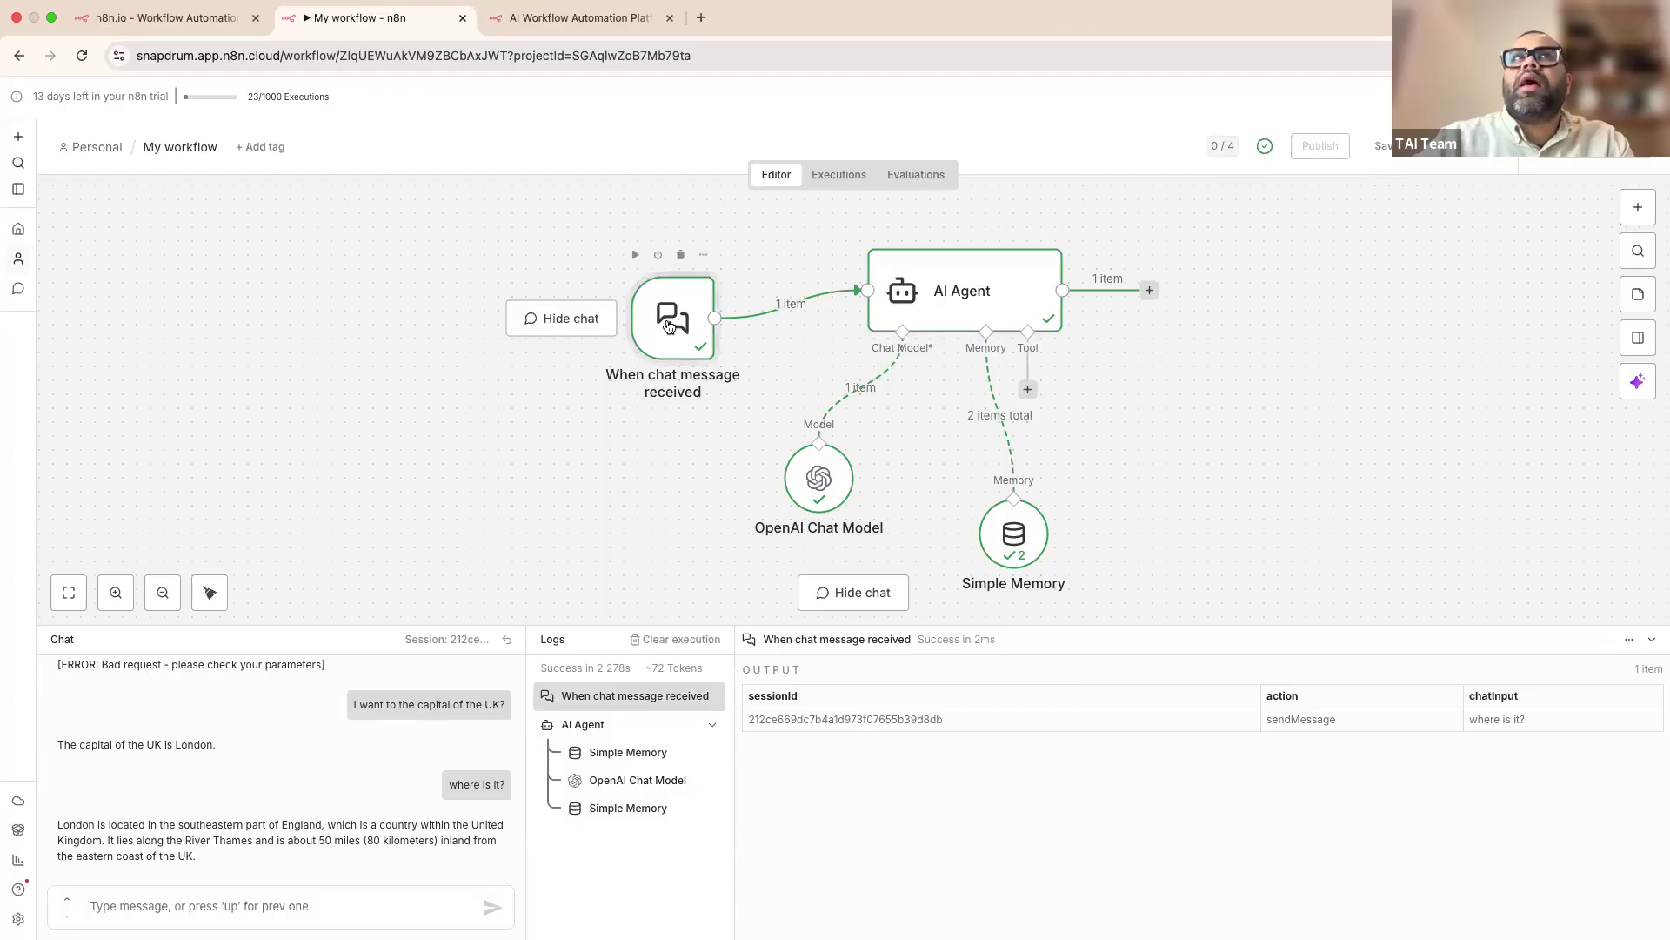
pyautogui.doubleClick(670, 324)
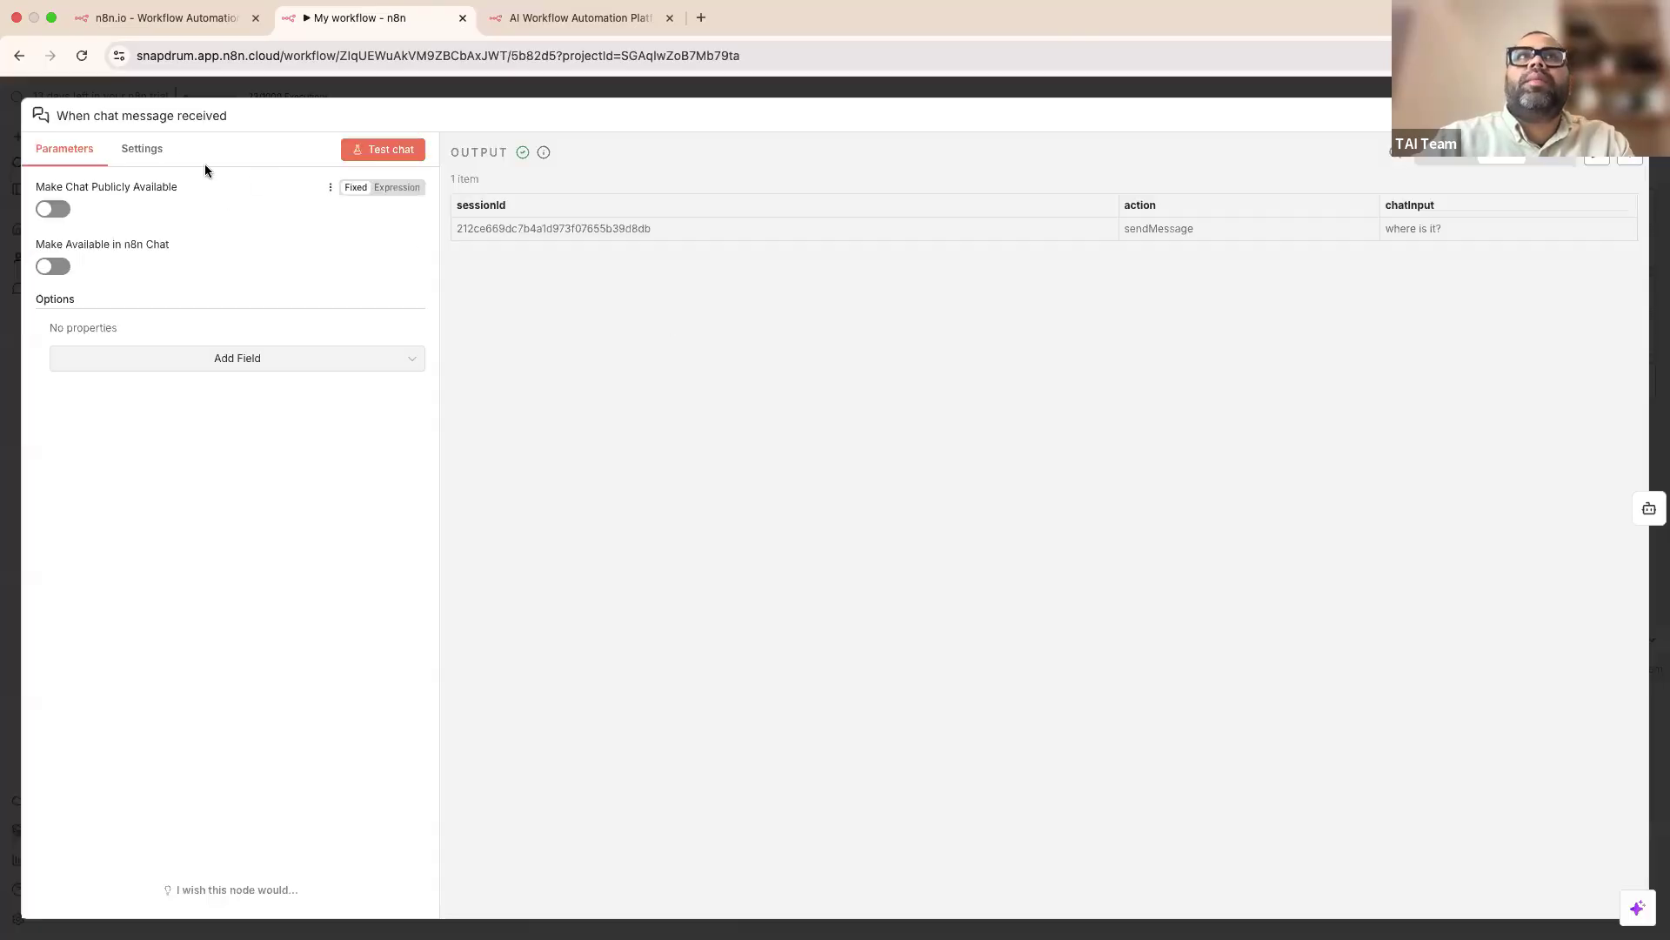
pyautogui.click(53, 209)
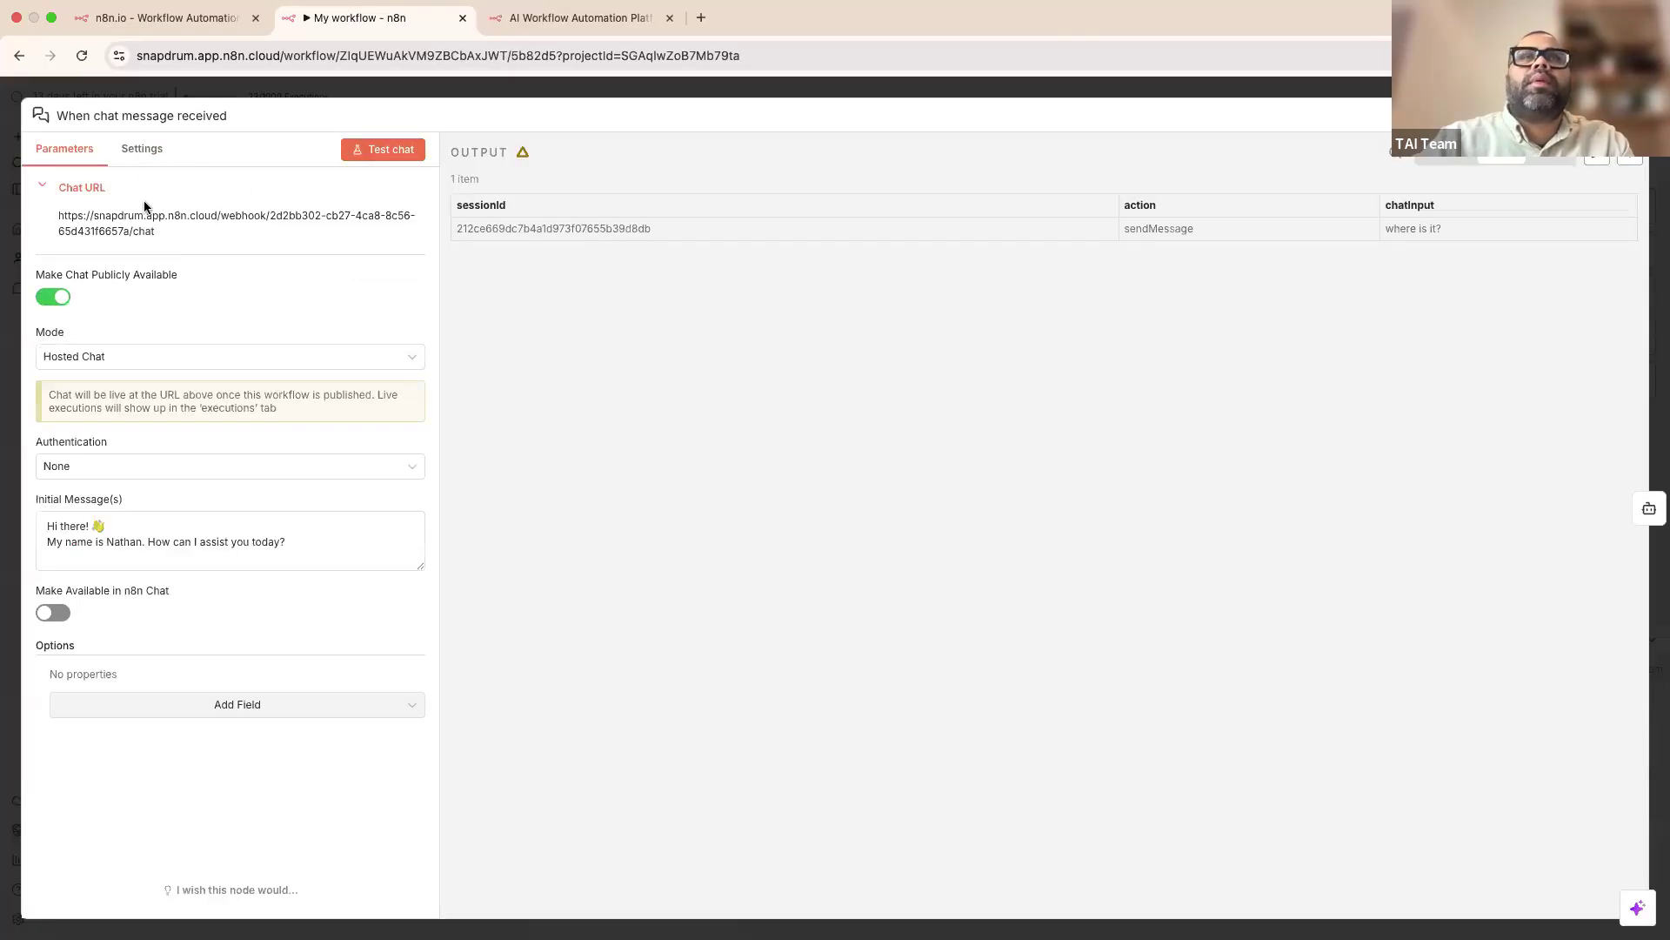
pyautogui.moveTo(153, 241); pyautogui.dragTo(44, 212)
pyautogui.press('super+c')
pyautogui.click(451, 87)
# Step: Load the pasted Chat URL in a new Chrome tab, which first shows page not found
pyautogui.click(701, 17)
pyautogui.press('super+v')
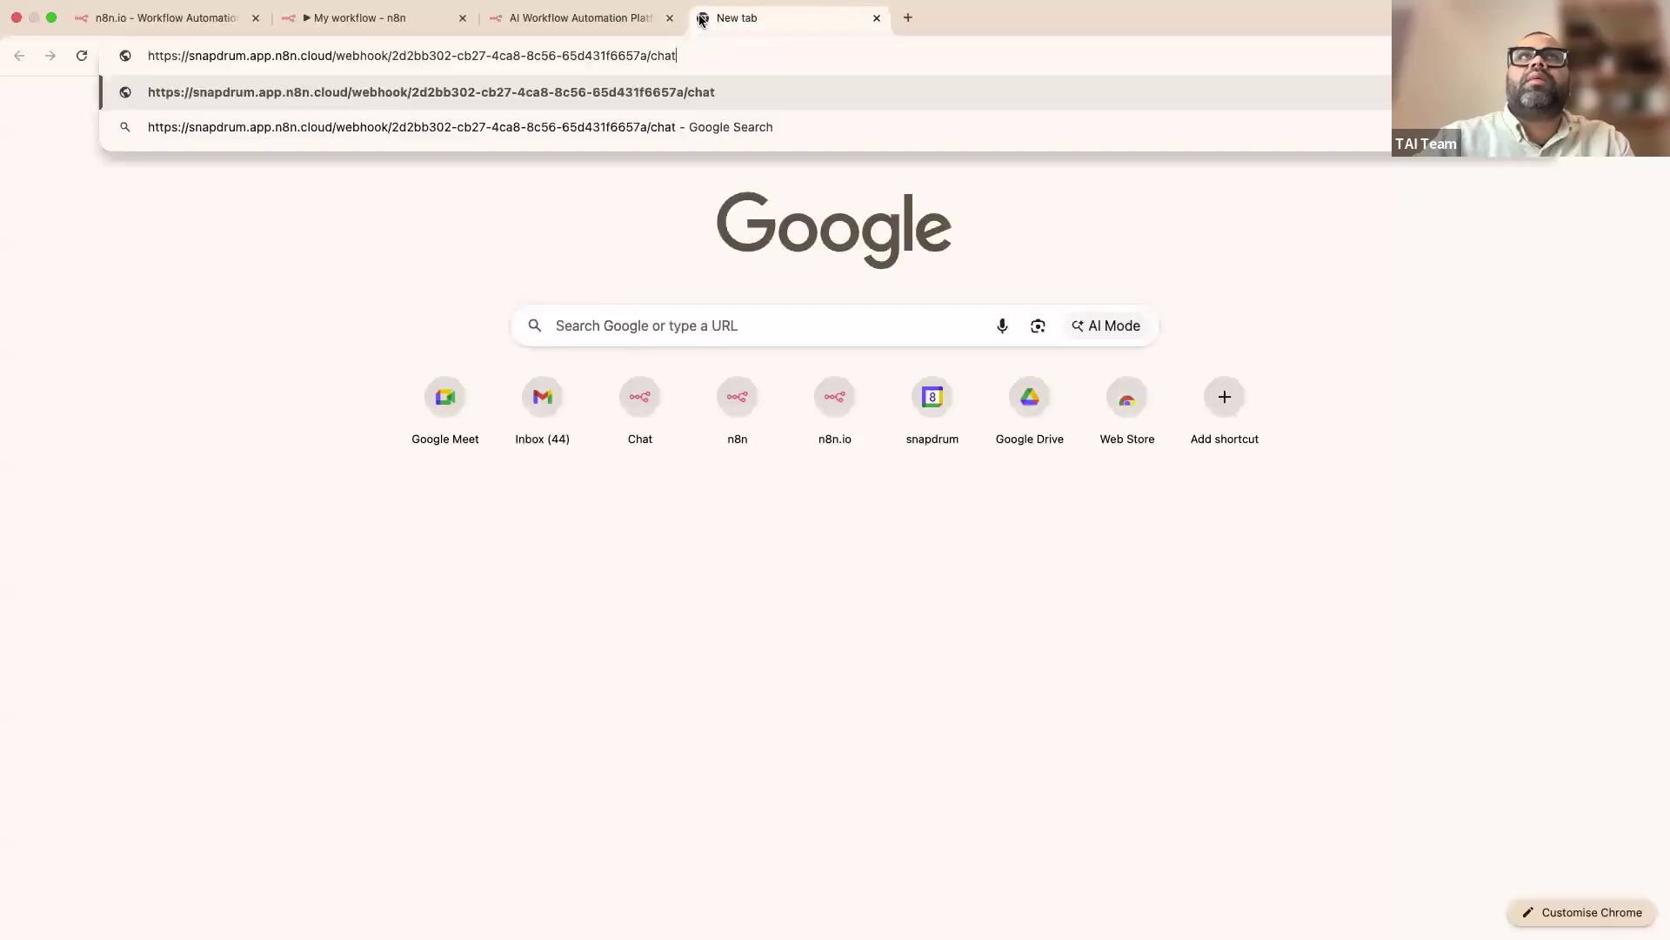
pyautogui.press('Return')
pyautogui.click(644, 52)
pyautogui.click(644, 51)
pyautogui.press('Return')
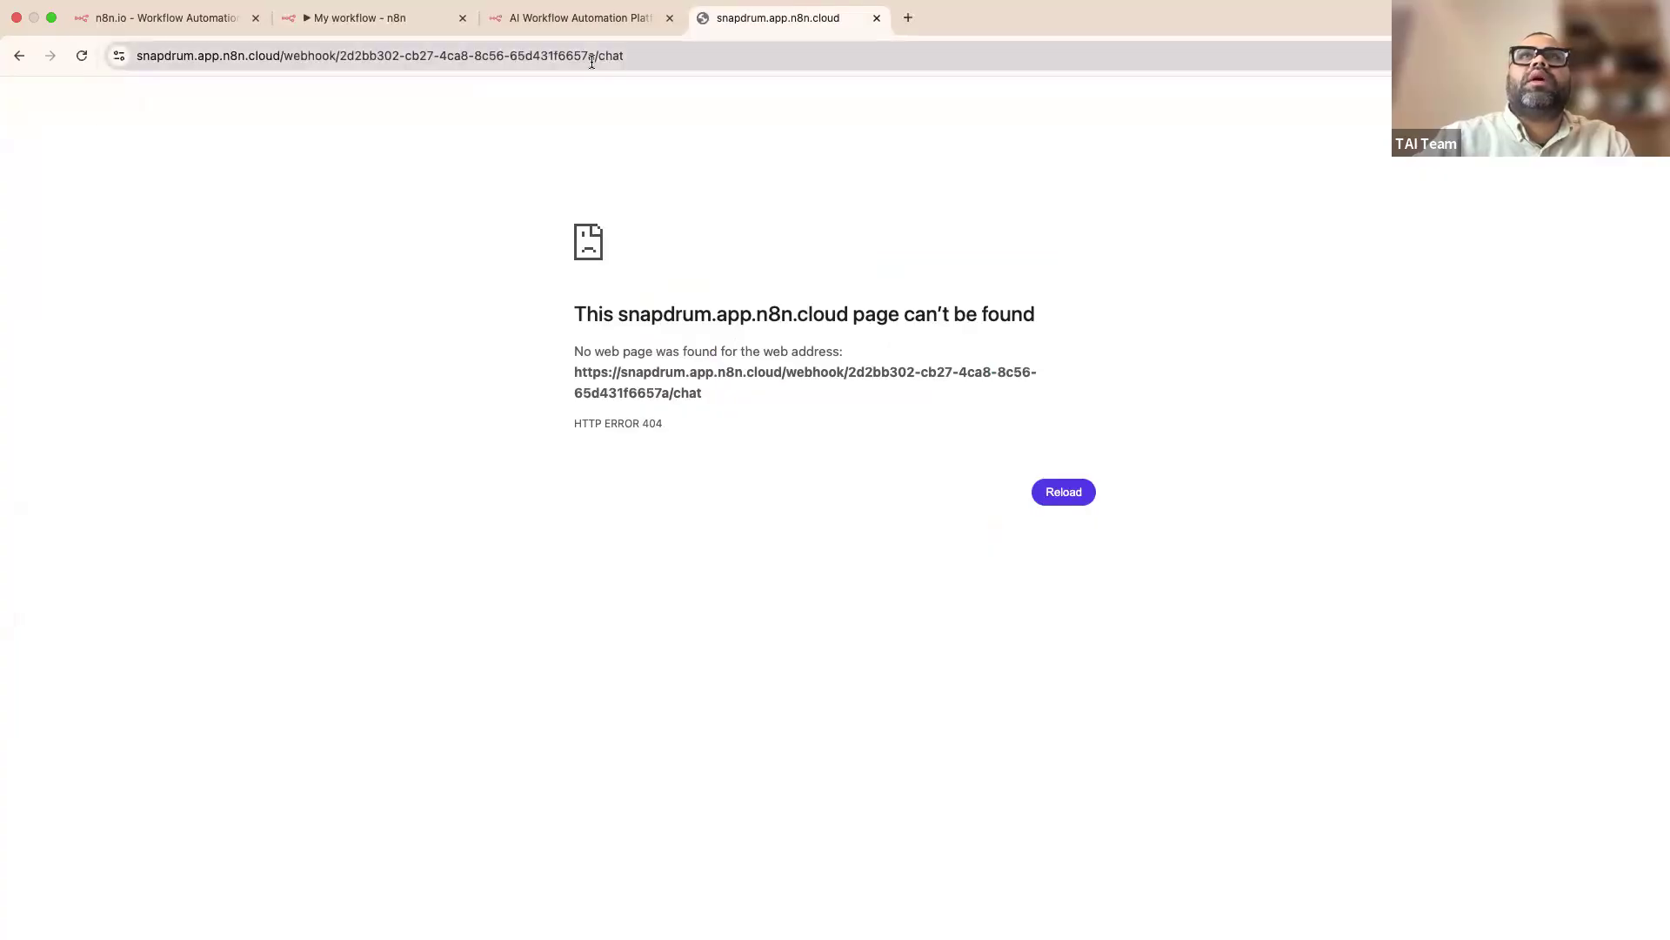
# Step: Check the address's /chat ending, then reload the tab so the hosted chat page appears
pyautogui.moveTo(595, 58); pyautogui.dragTo(719, 80)
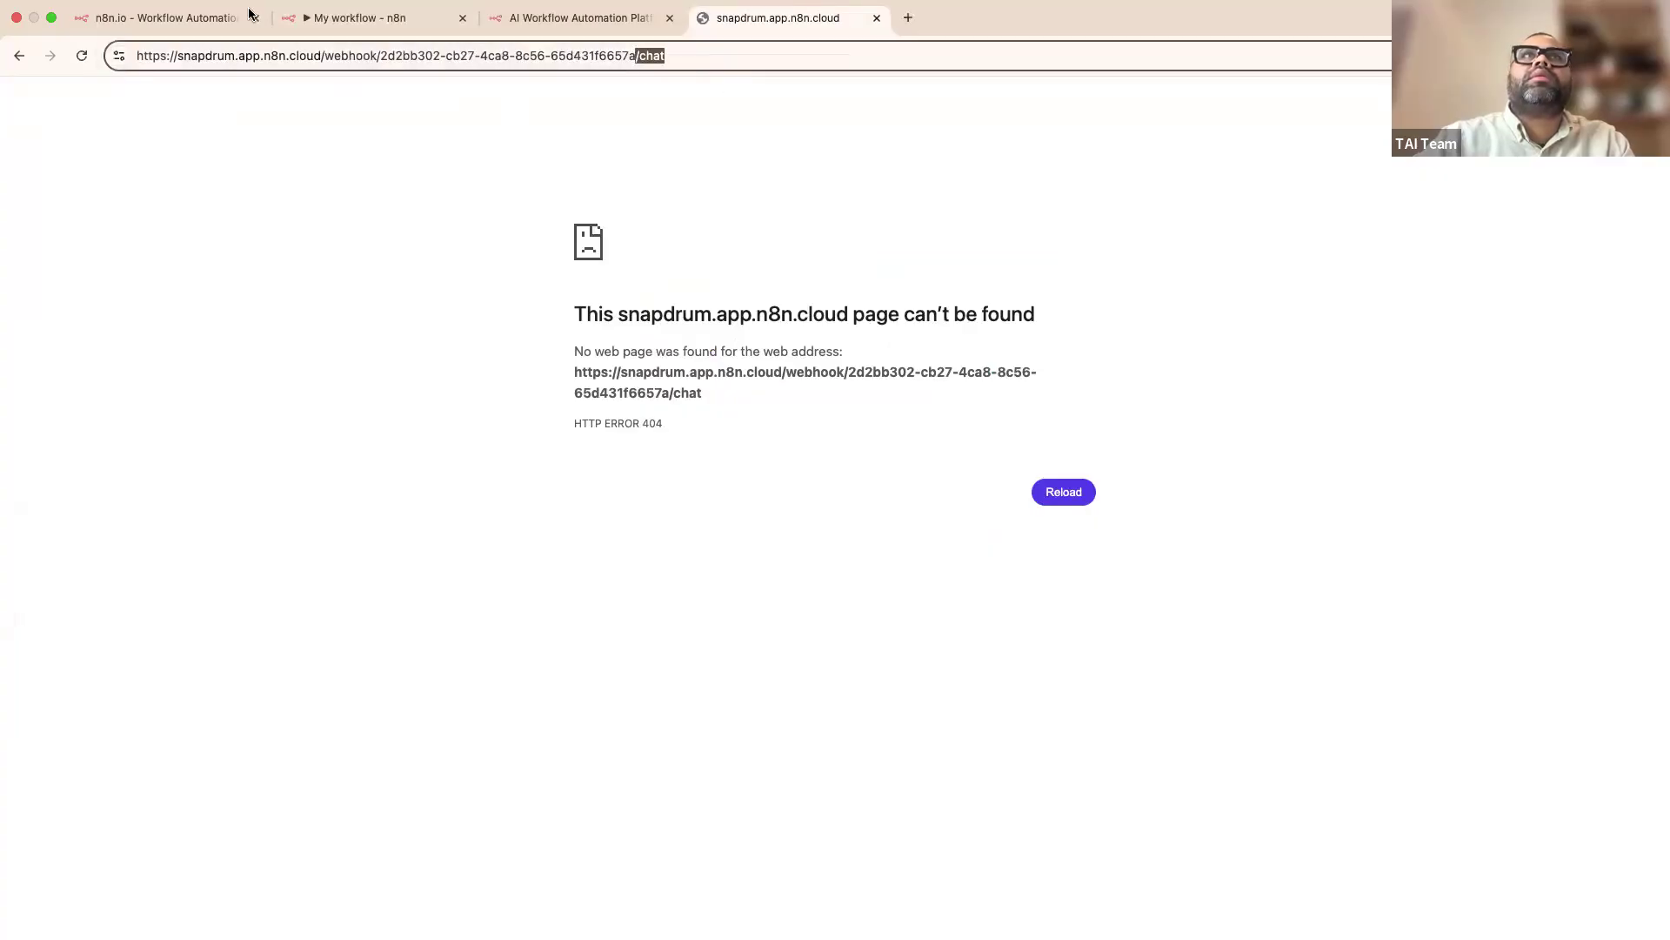
pyautogui.click(365, 26)
pyautogui.click(499, 28)
pyautogui.click(720, 35)
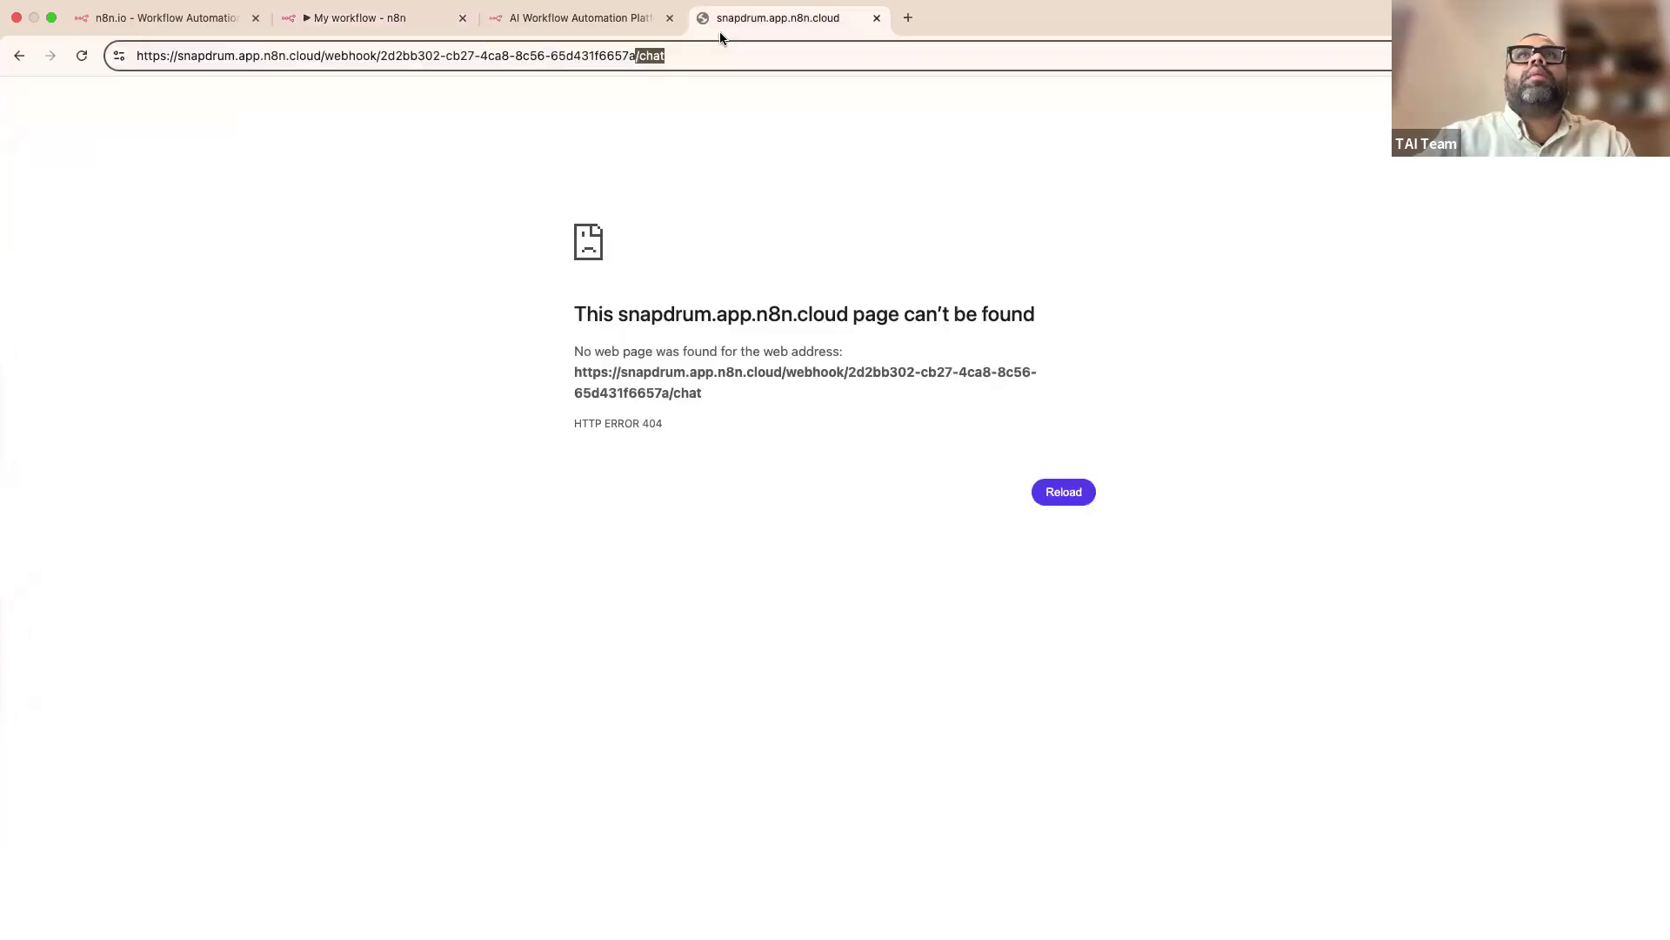
pyautogui.click(82, 56)
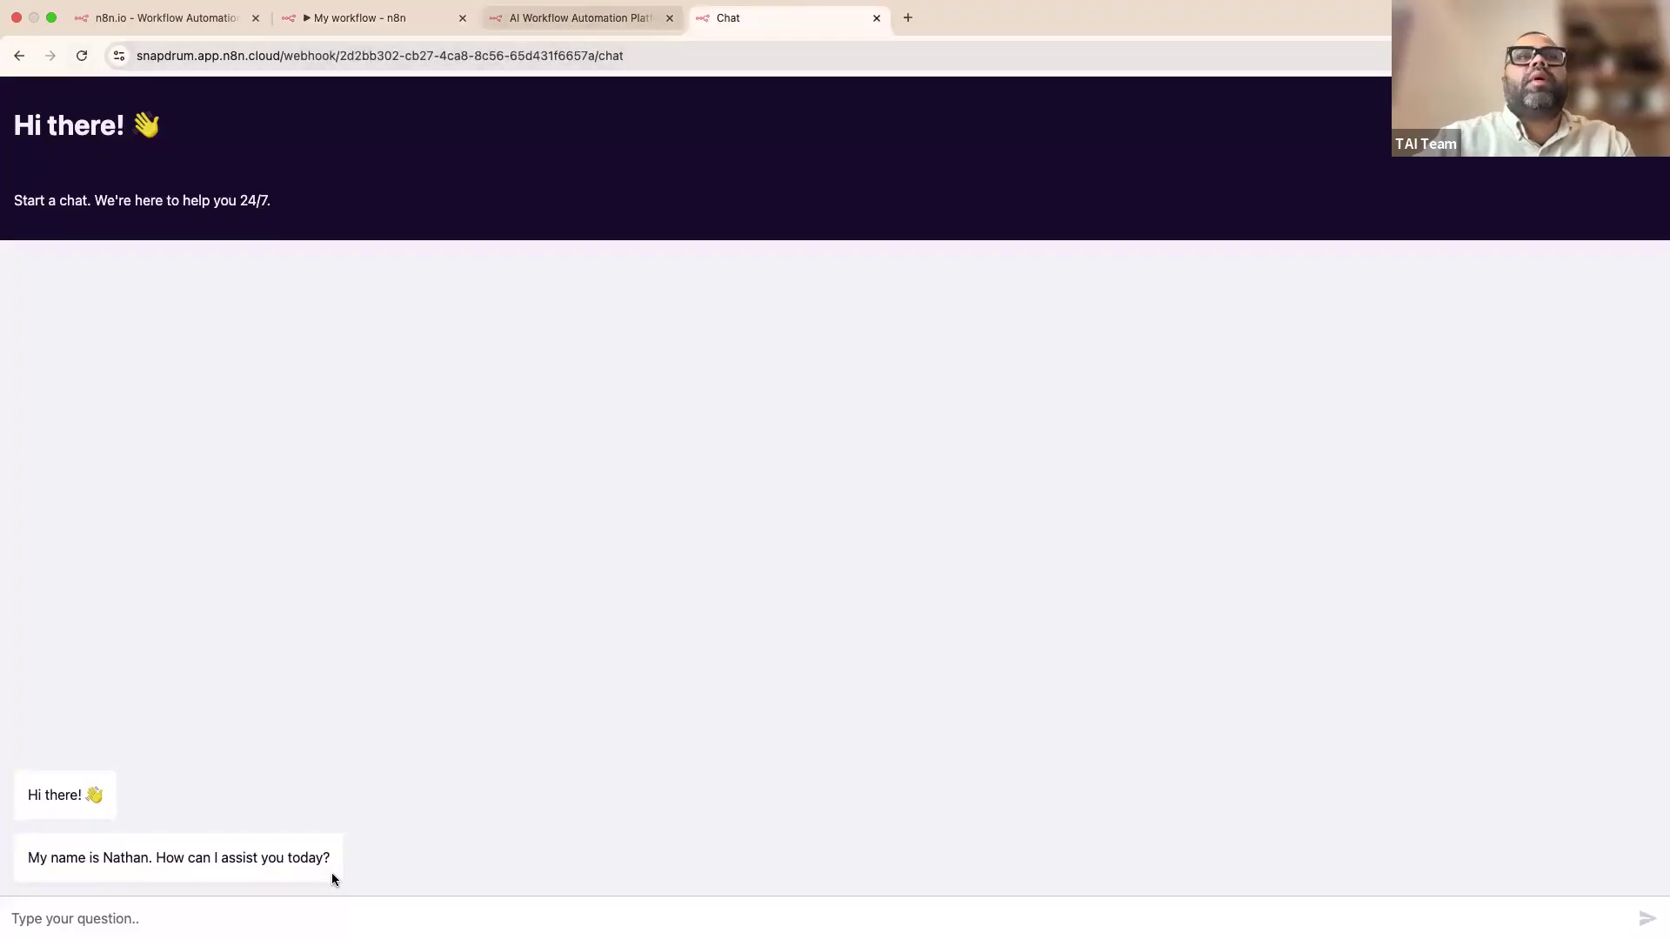
# Step: Compare the hosted chat's greeting with the chat trigger's Initial Message(s) setting
pyautogui.moveTo(24, 802); pyautogui.dragTo(417, 814)
pyautogui.click(627, 17)
pyautogui.click(424, 18)
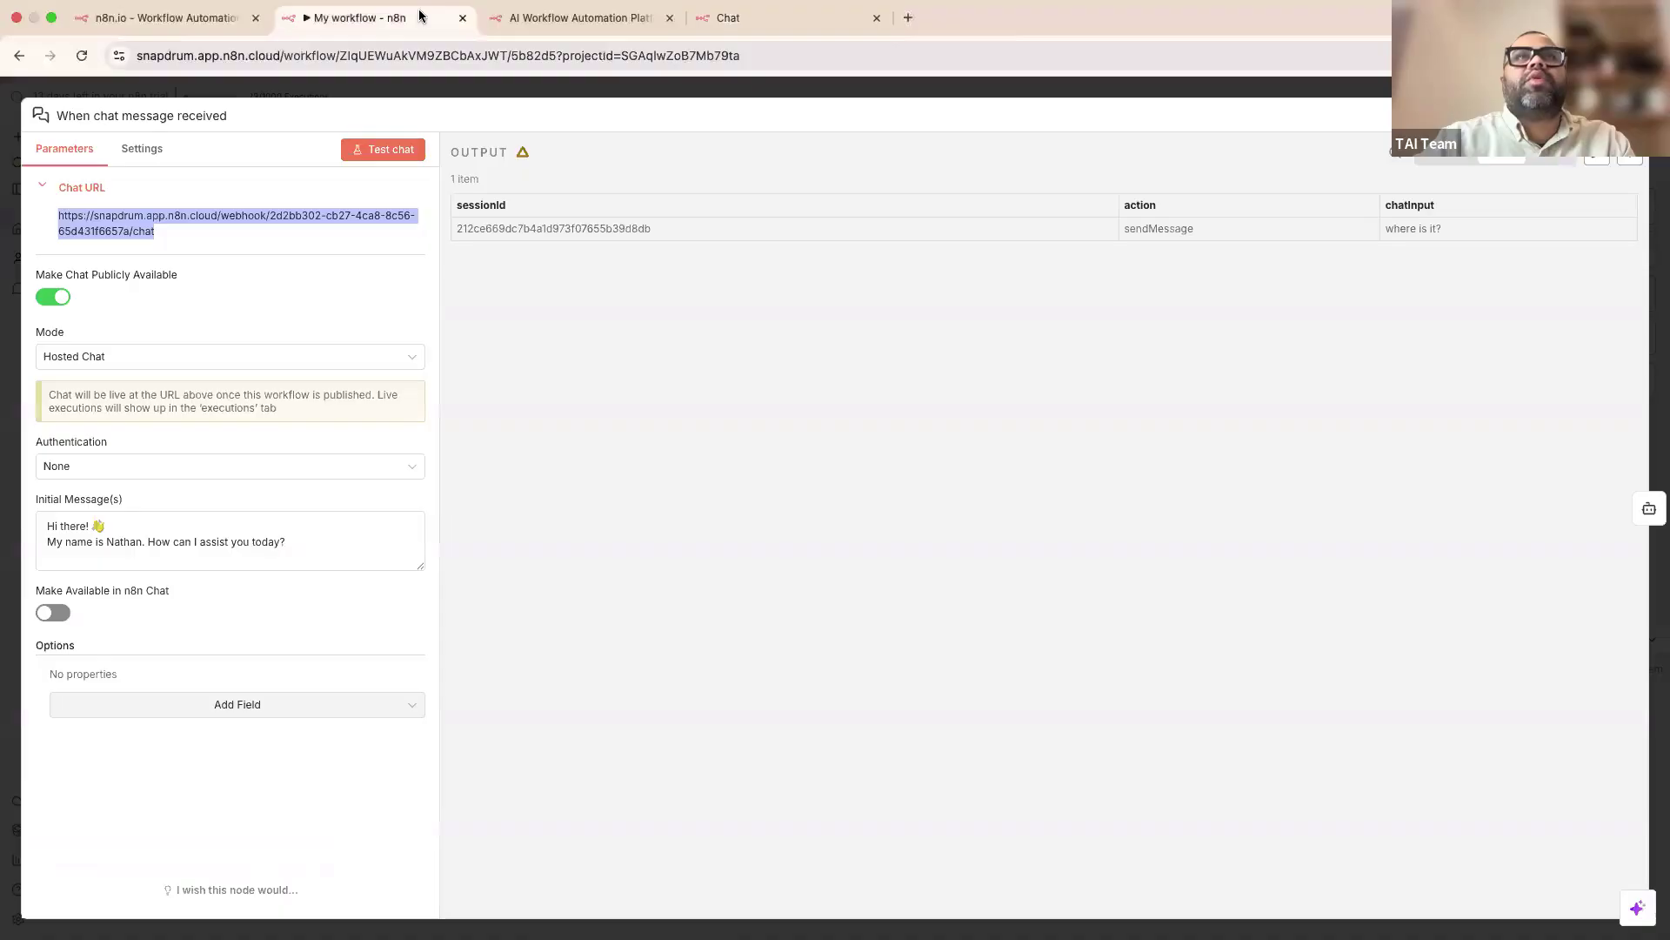
pyautogui.click(446, 90)
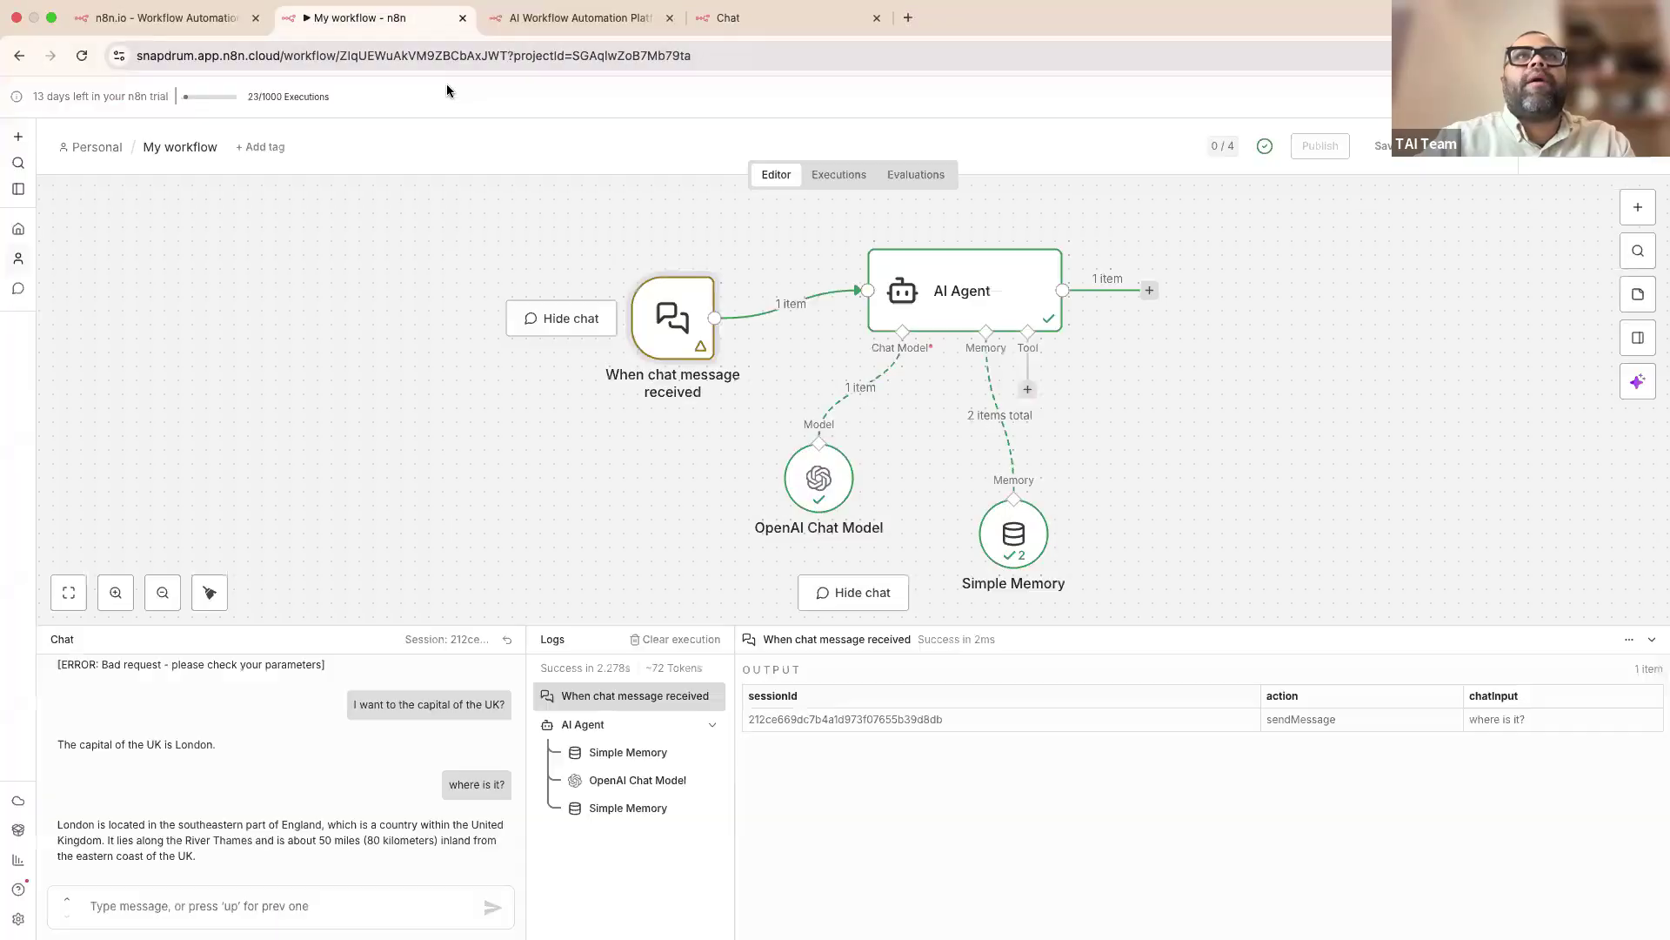
pyautogui.doubleClick(674, 296)
pyautogui.moveTo(288, 543); pyautogui.dragTo(36, 524)
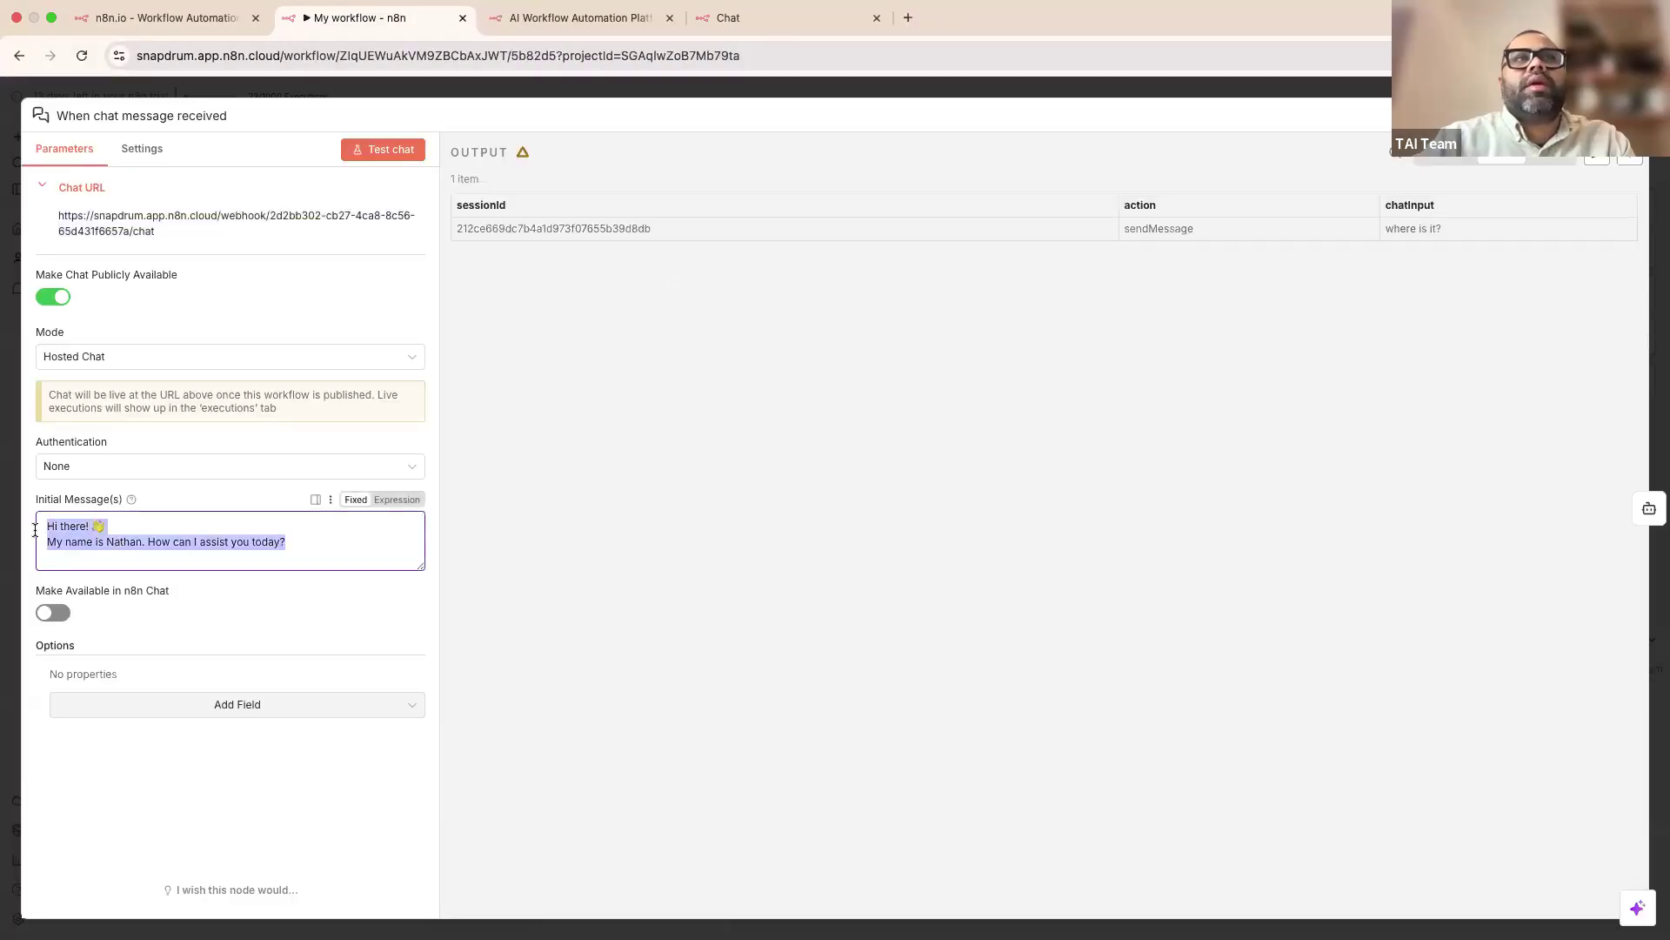
# Step: Send a question in the public chat page and get London back, then return to the chat trigger
pyautogui.click(721, 24)
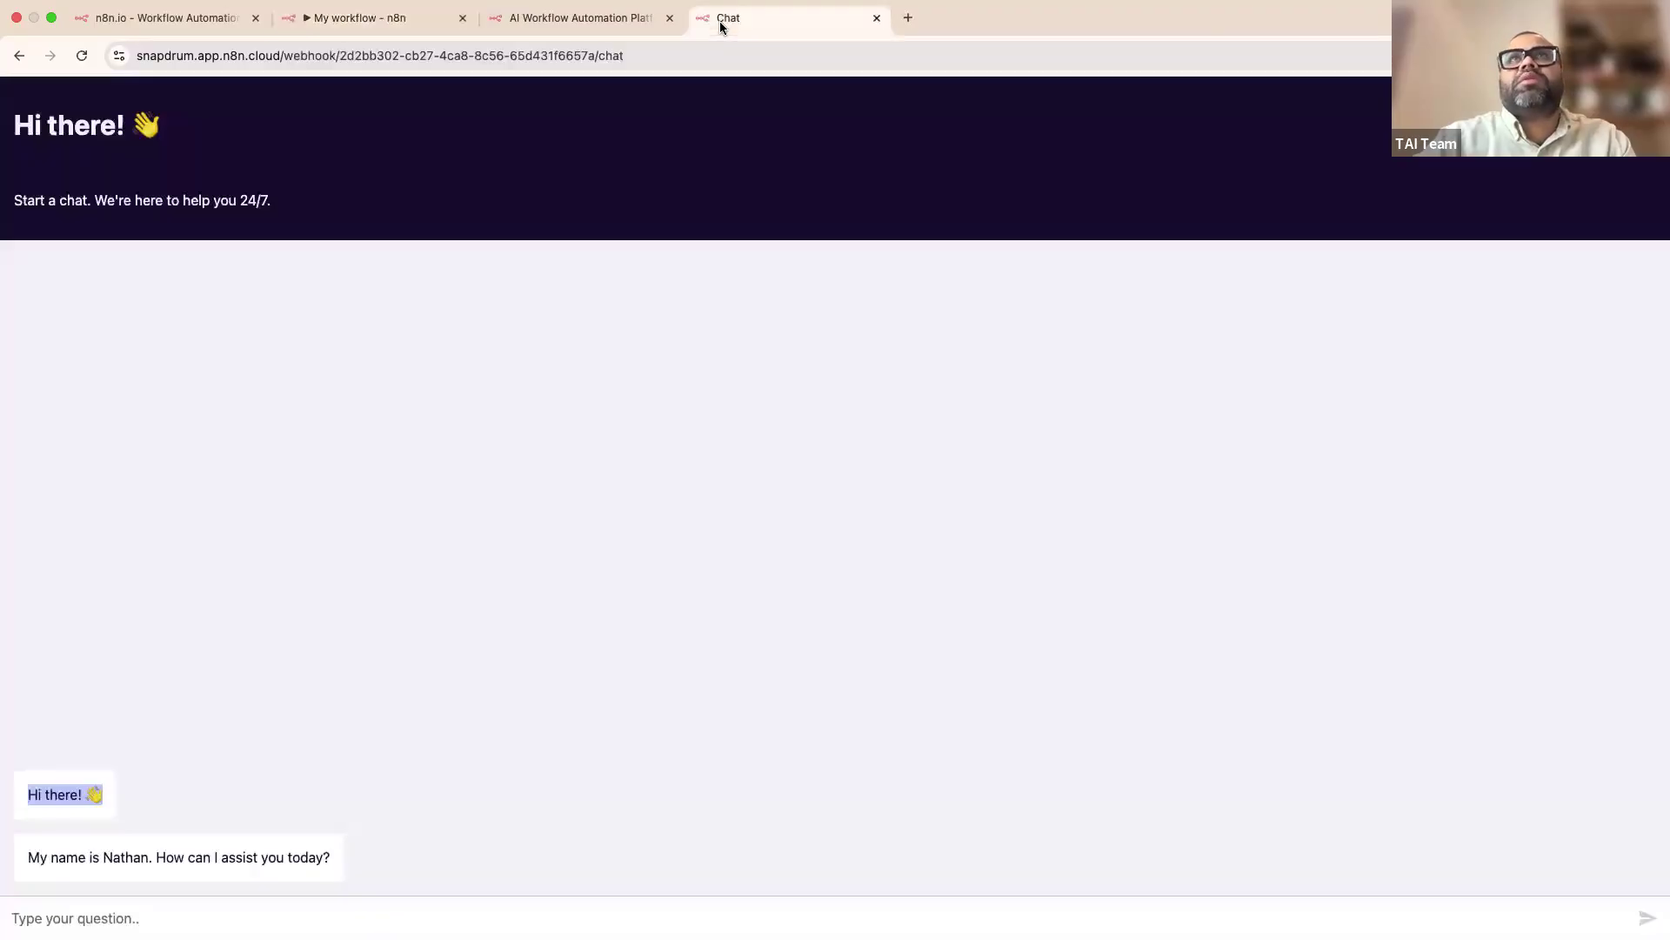
pyautogui.click(318, 909)
pyautogui.write('hi')
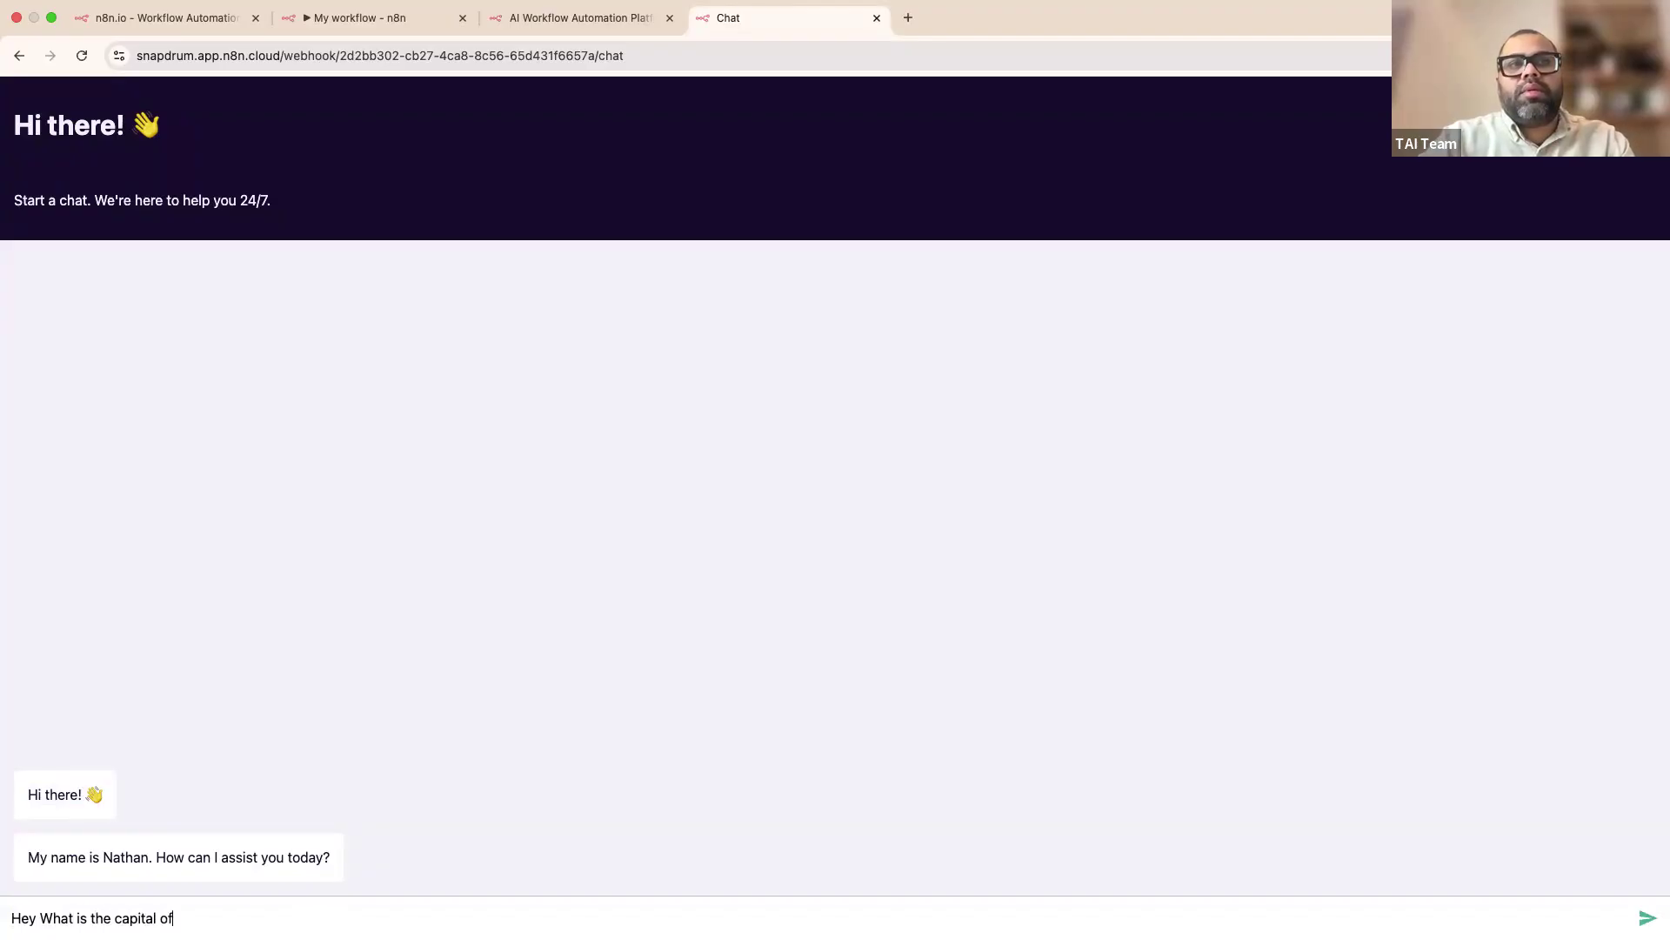
pyautogui.press('Return')
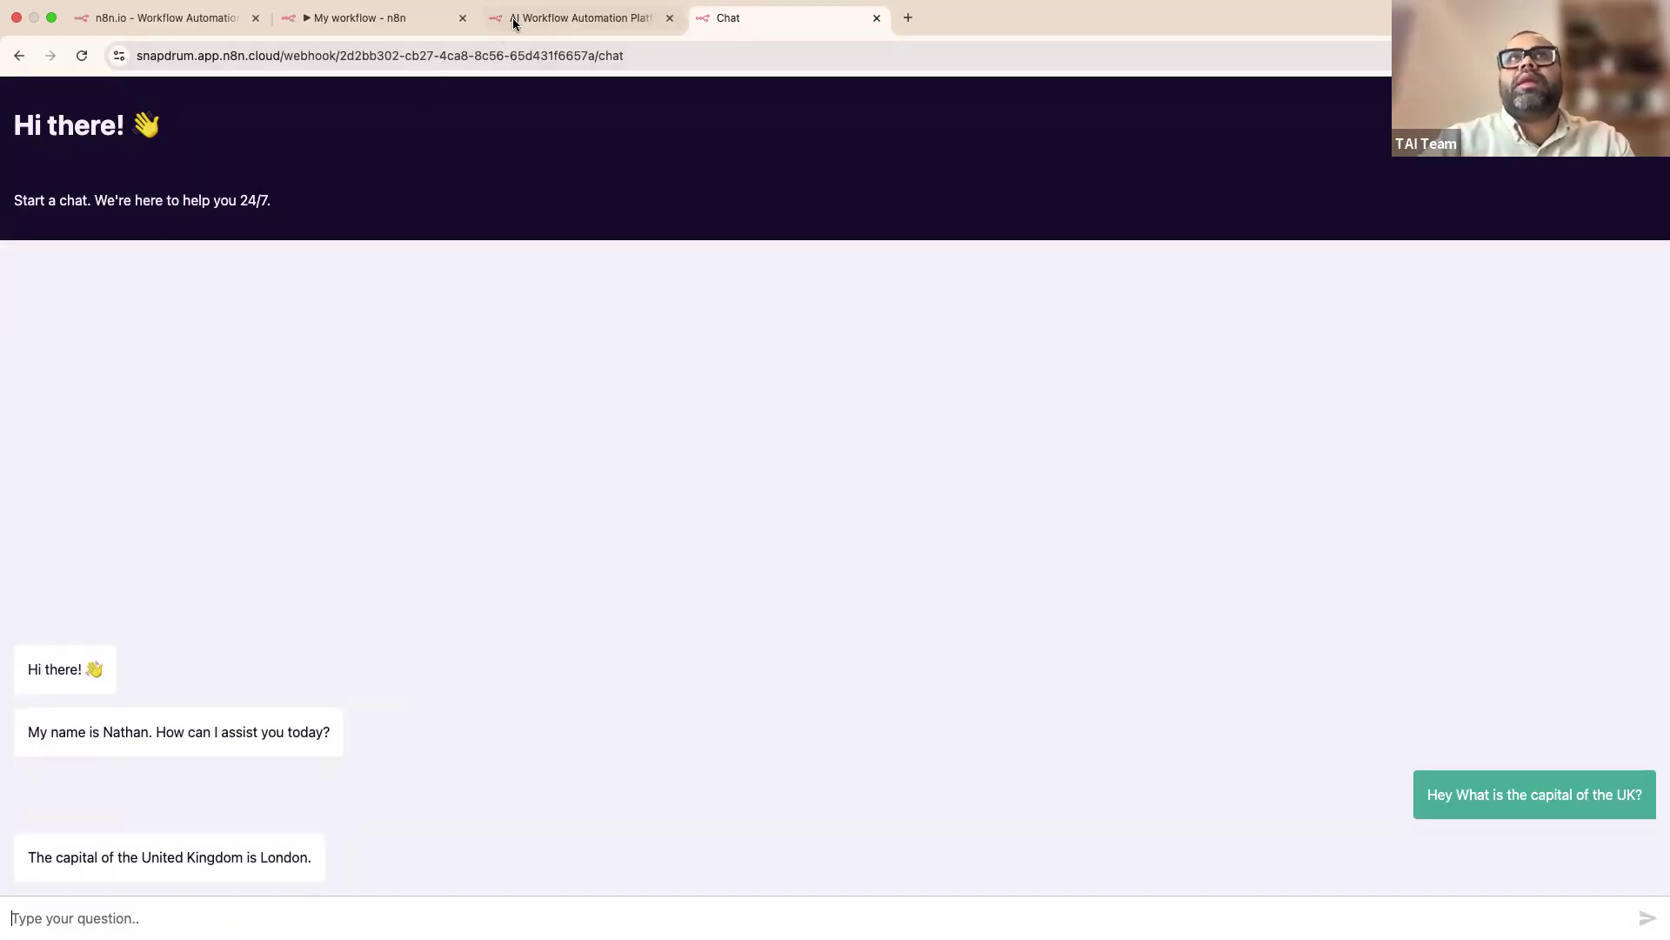
pyautogui.click(541, 19)
pyautogui.click(417, 31)
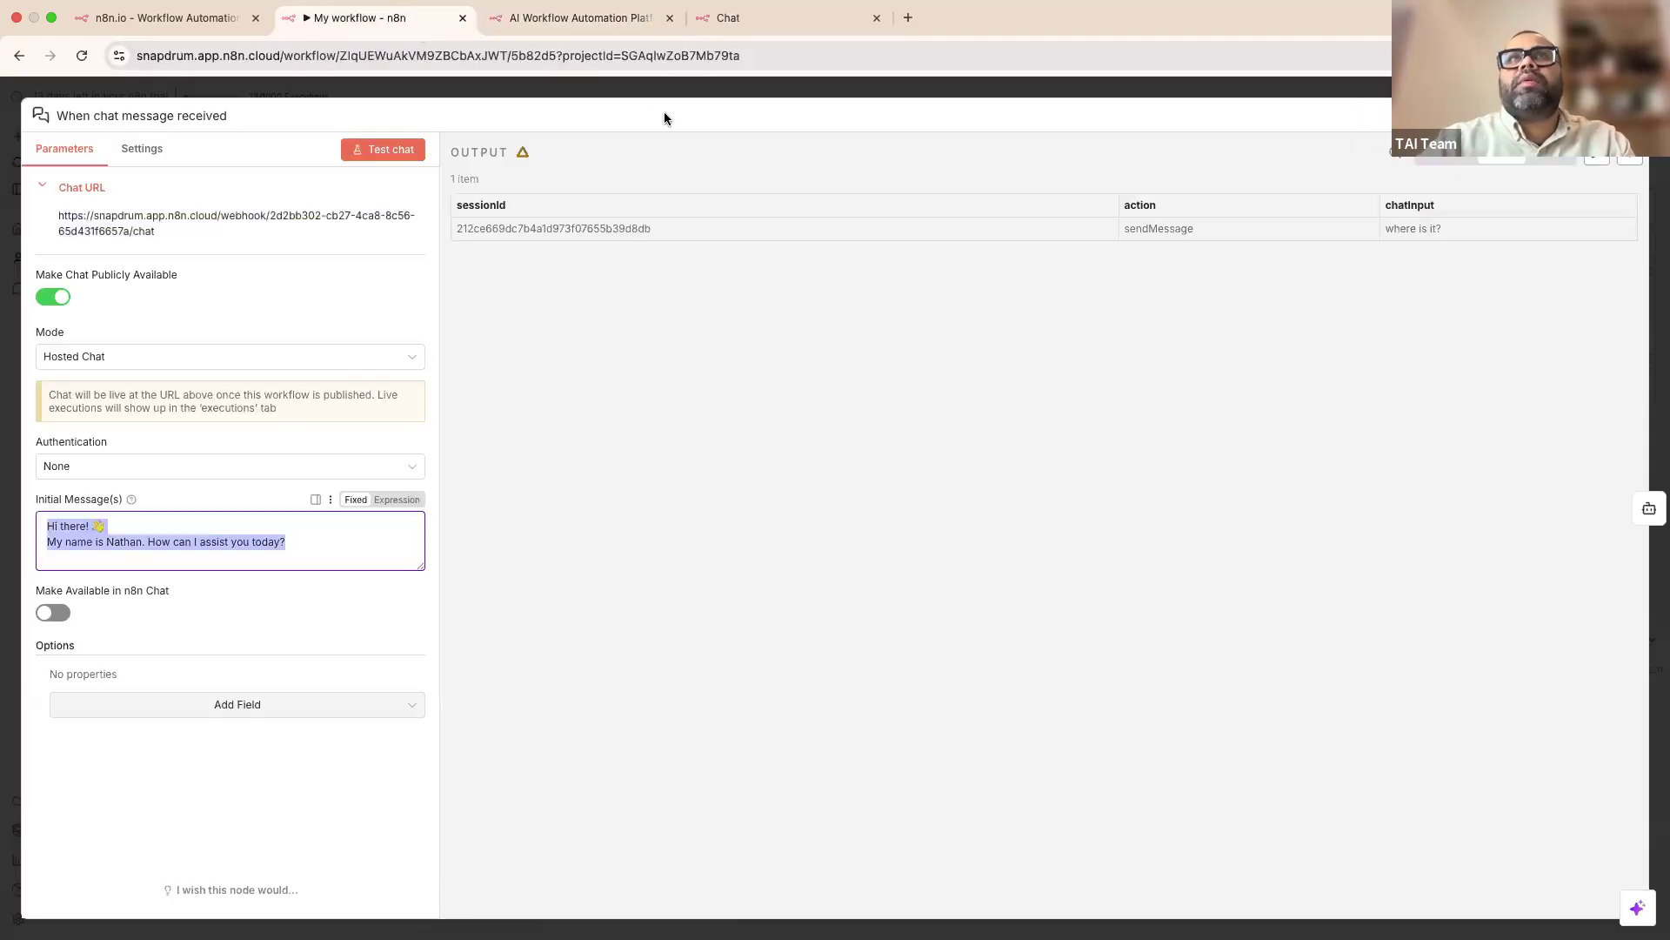
# Step: Open the latest execution, the successful 2.099s run where the agent answered London
pyautogui.click(661, 89)
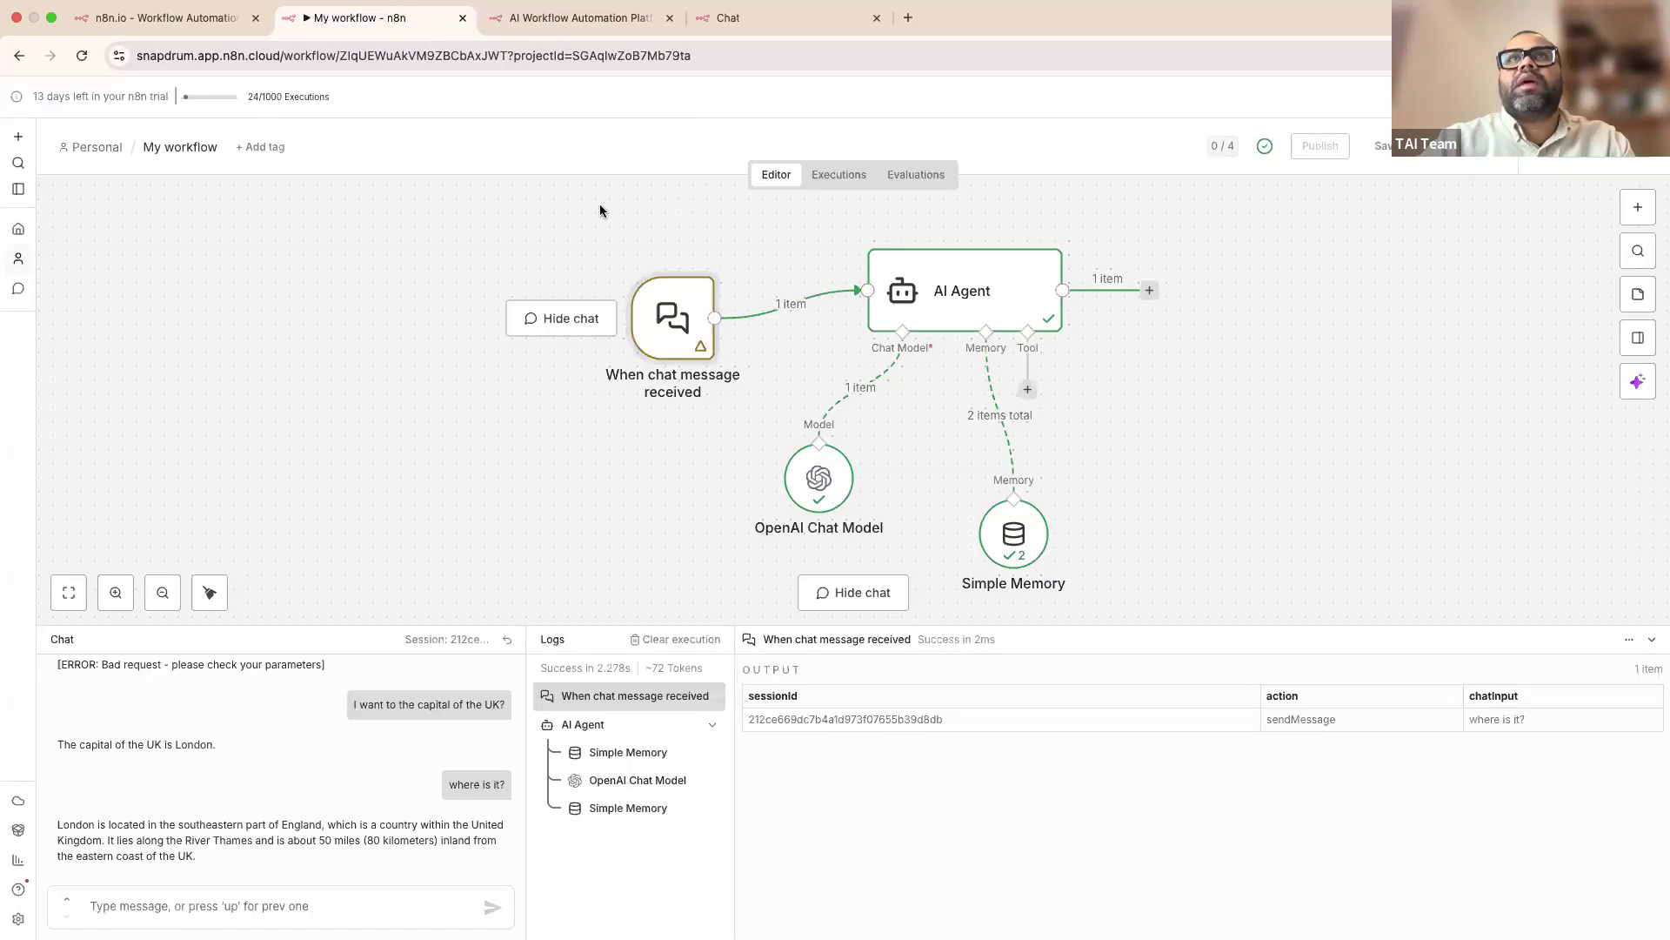
pyautogui.click(840, 176)
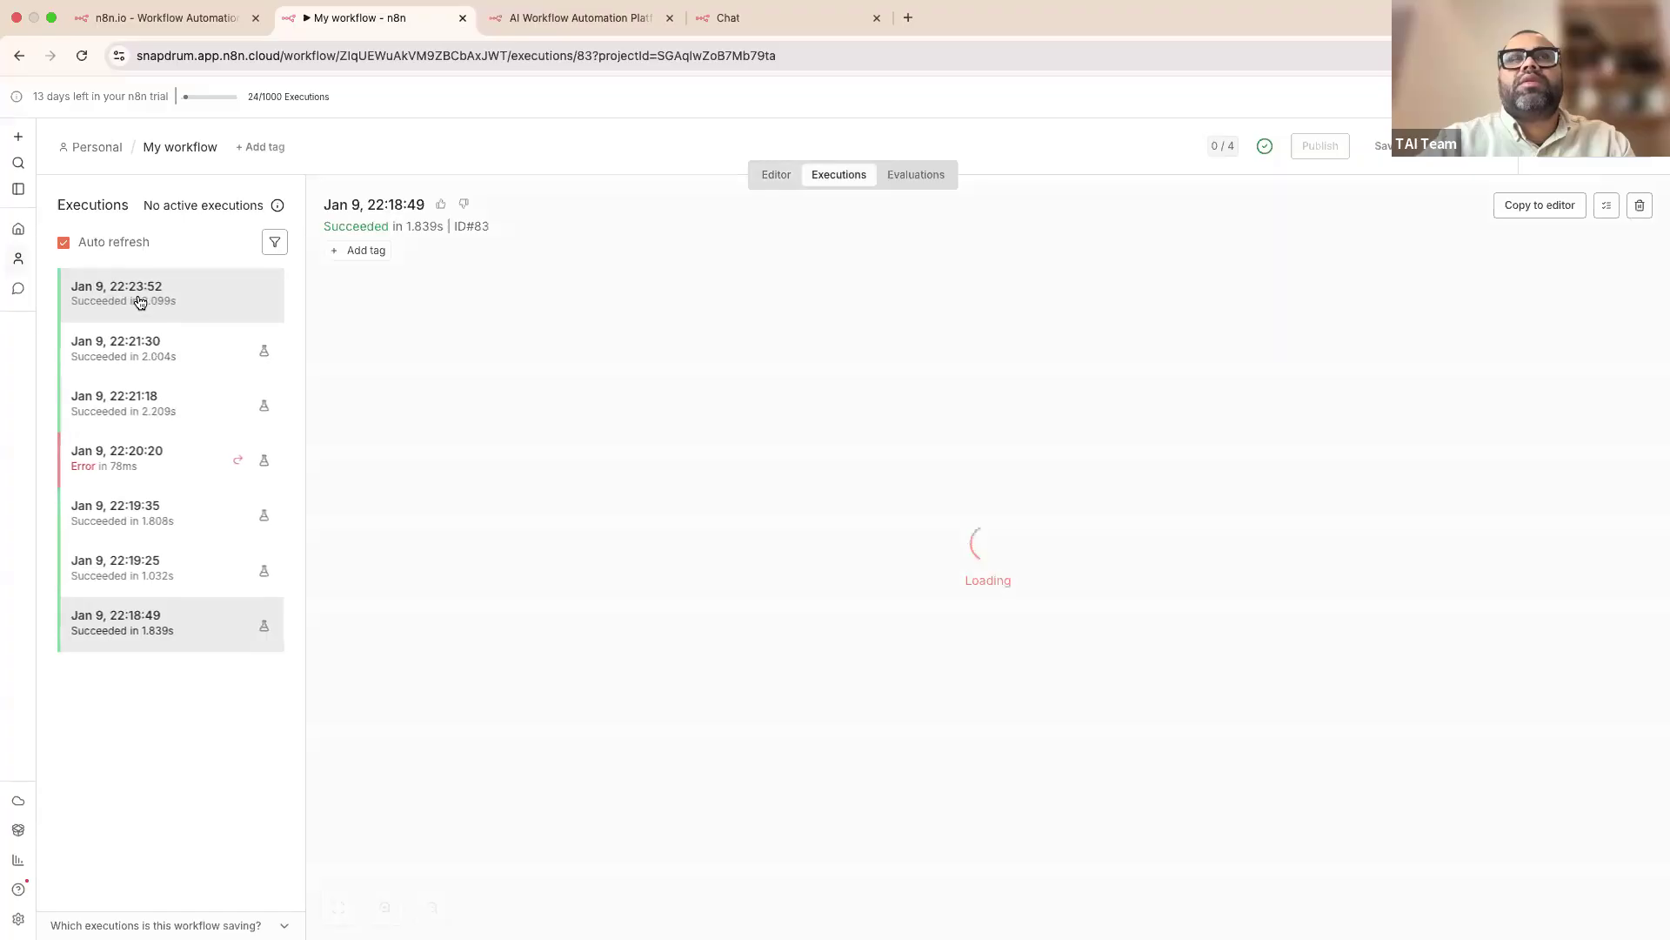
pyautogui.click(174, 288)
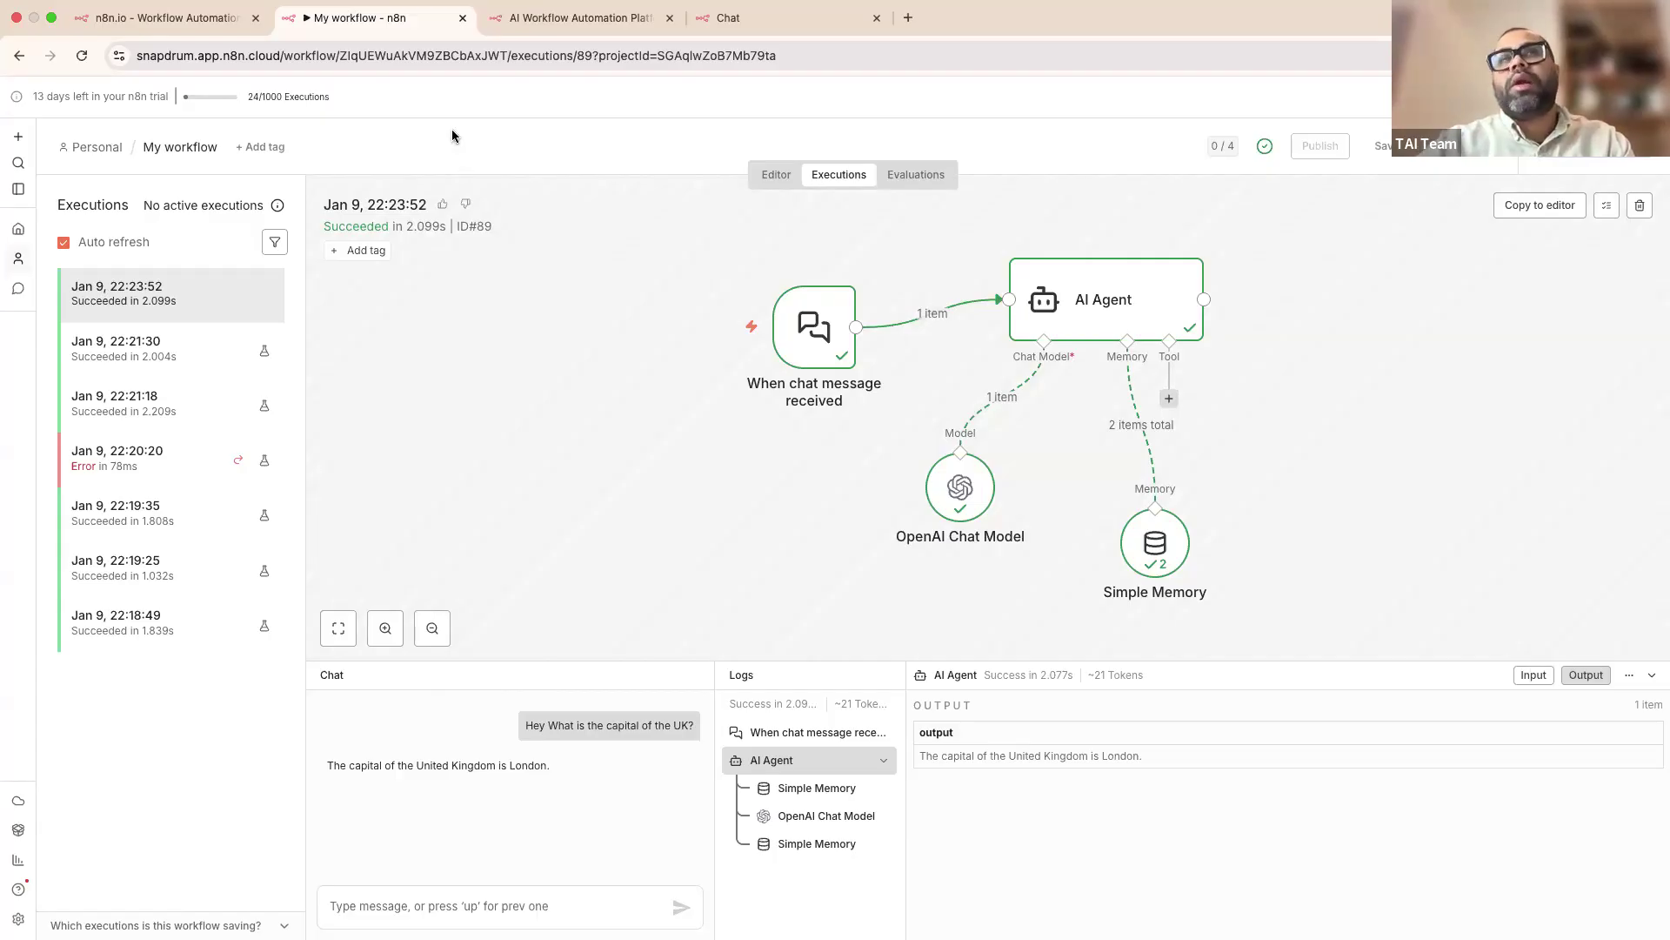
pyautogui.hotkey('ctrl', 'Left')
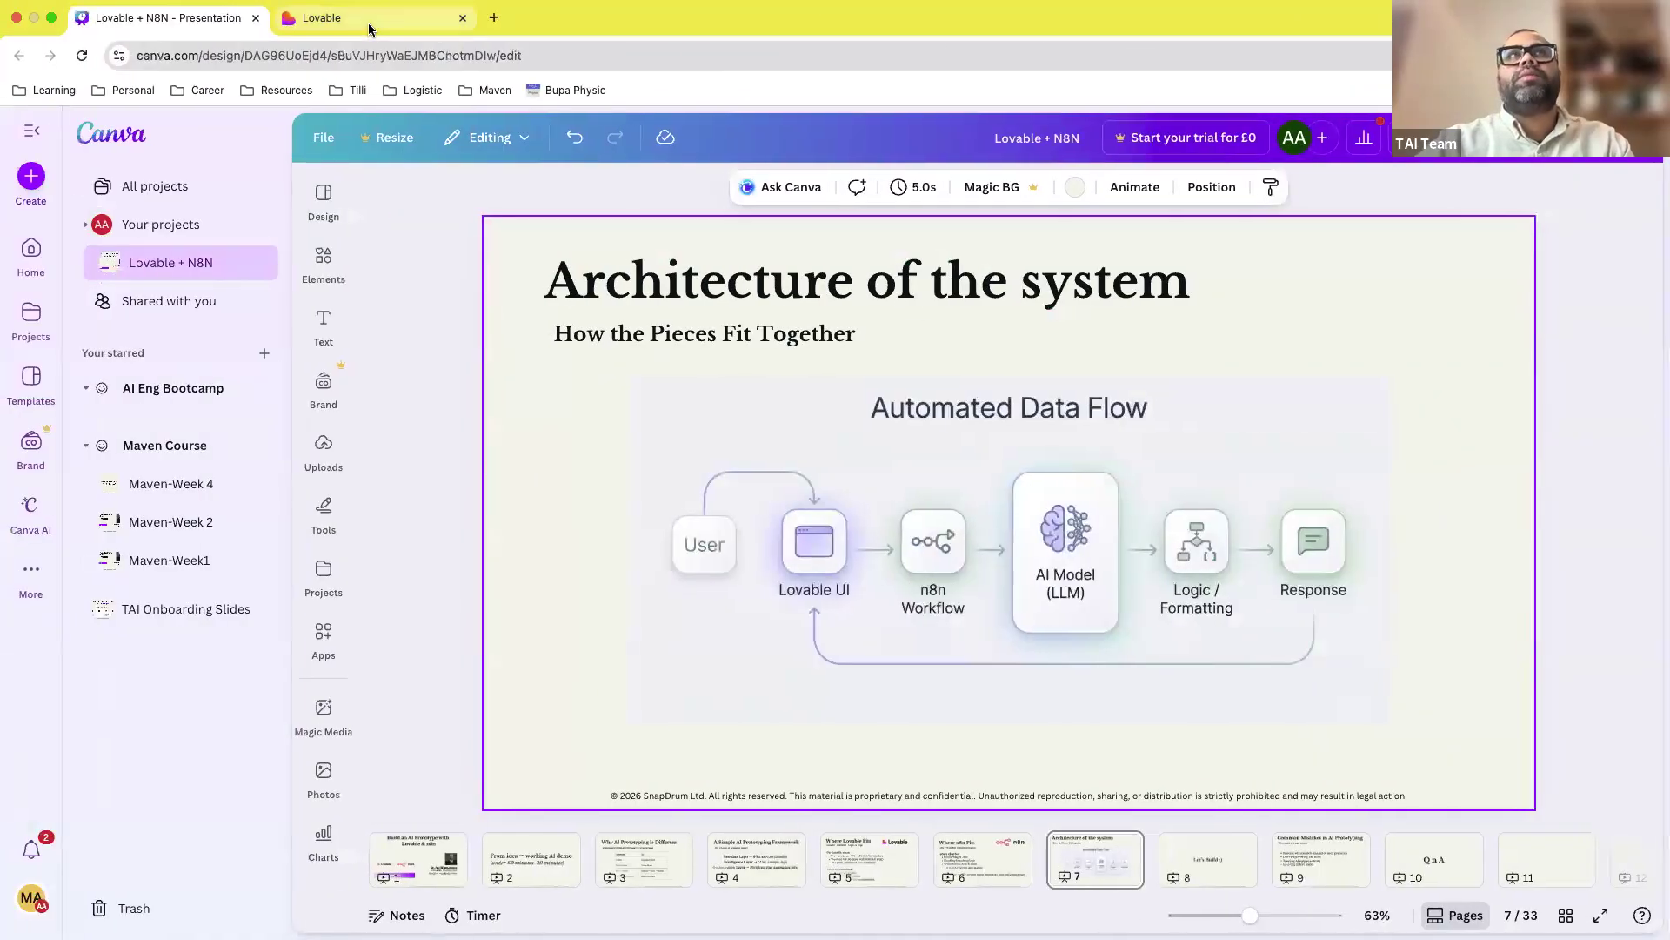
# Step: Select the public chat page's address in the n8n browser, then open Lovable's home page
pyautogui.hotkey('ctrl', 'Right')
pyautogui.click(575, 18)
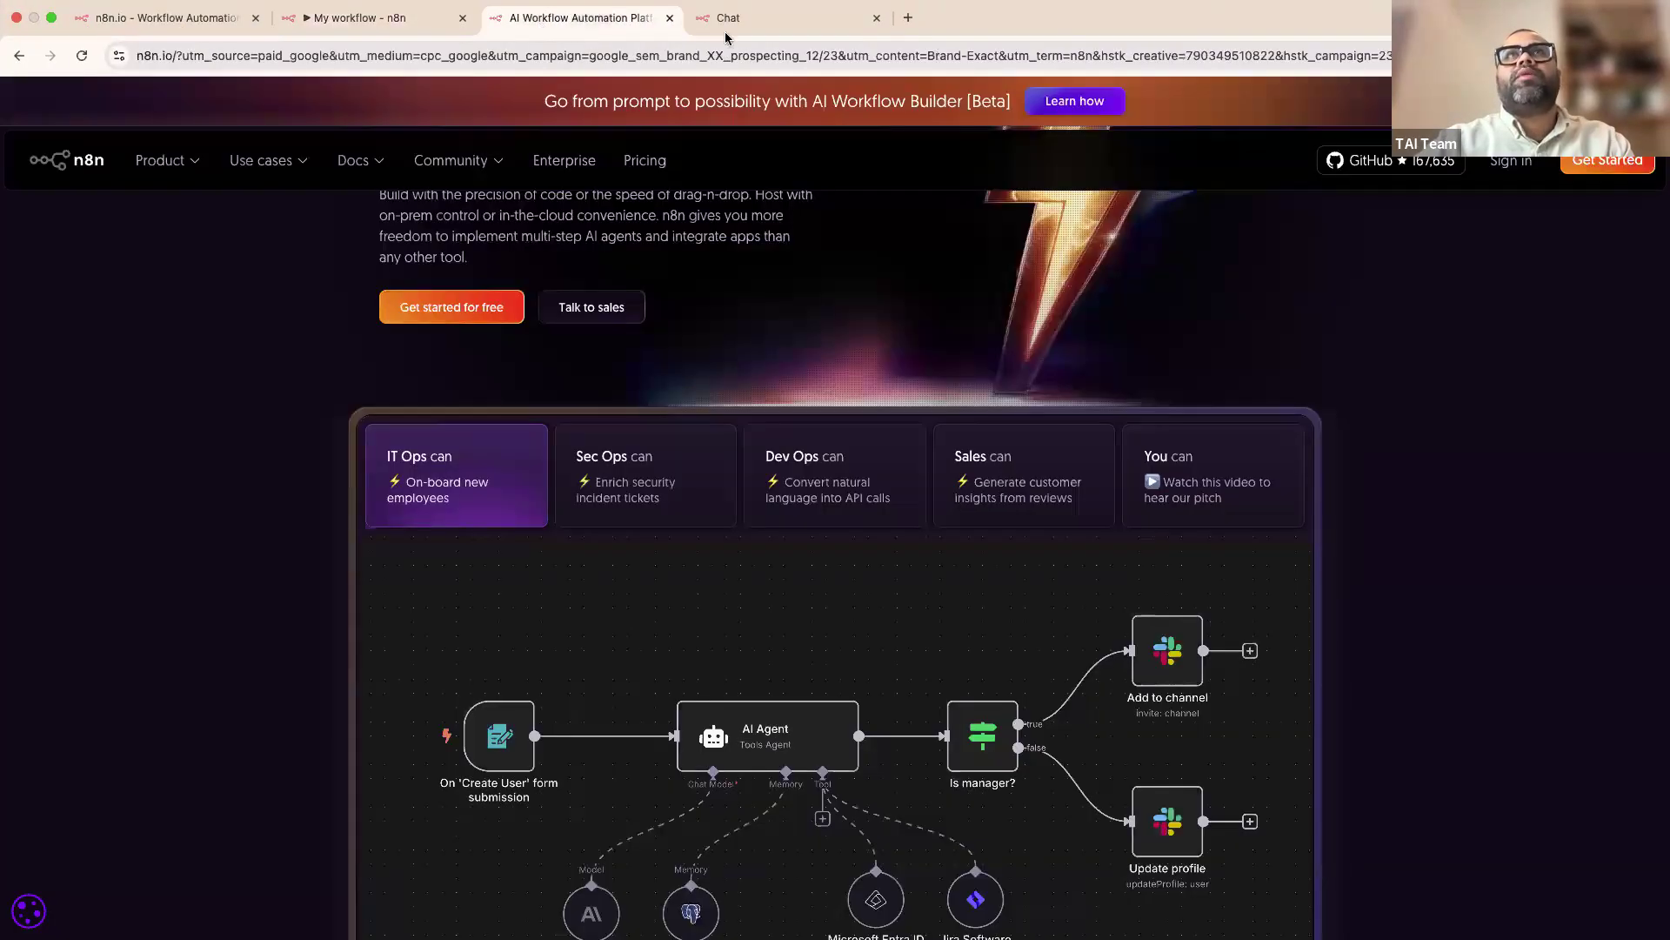
pyautogui.click(719, 17)
pyautogui.click(632, 54)
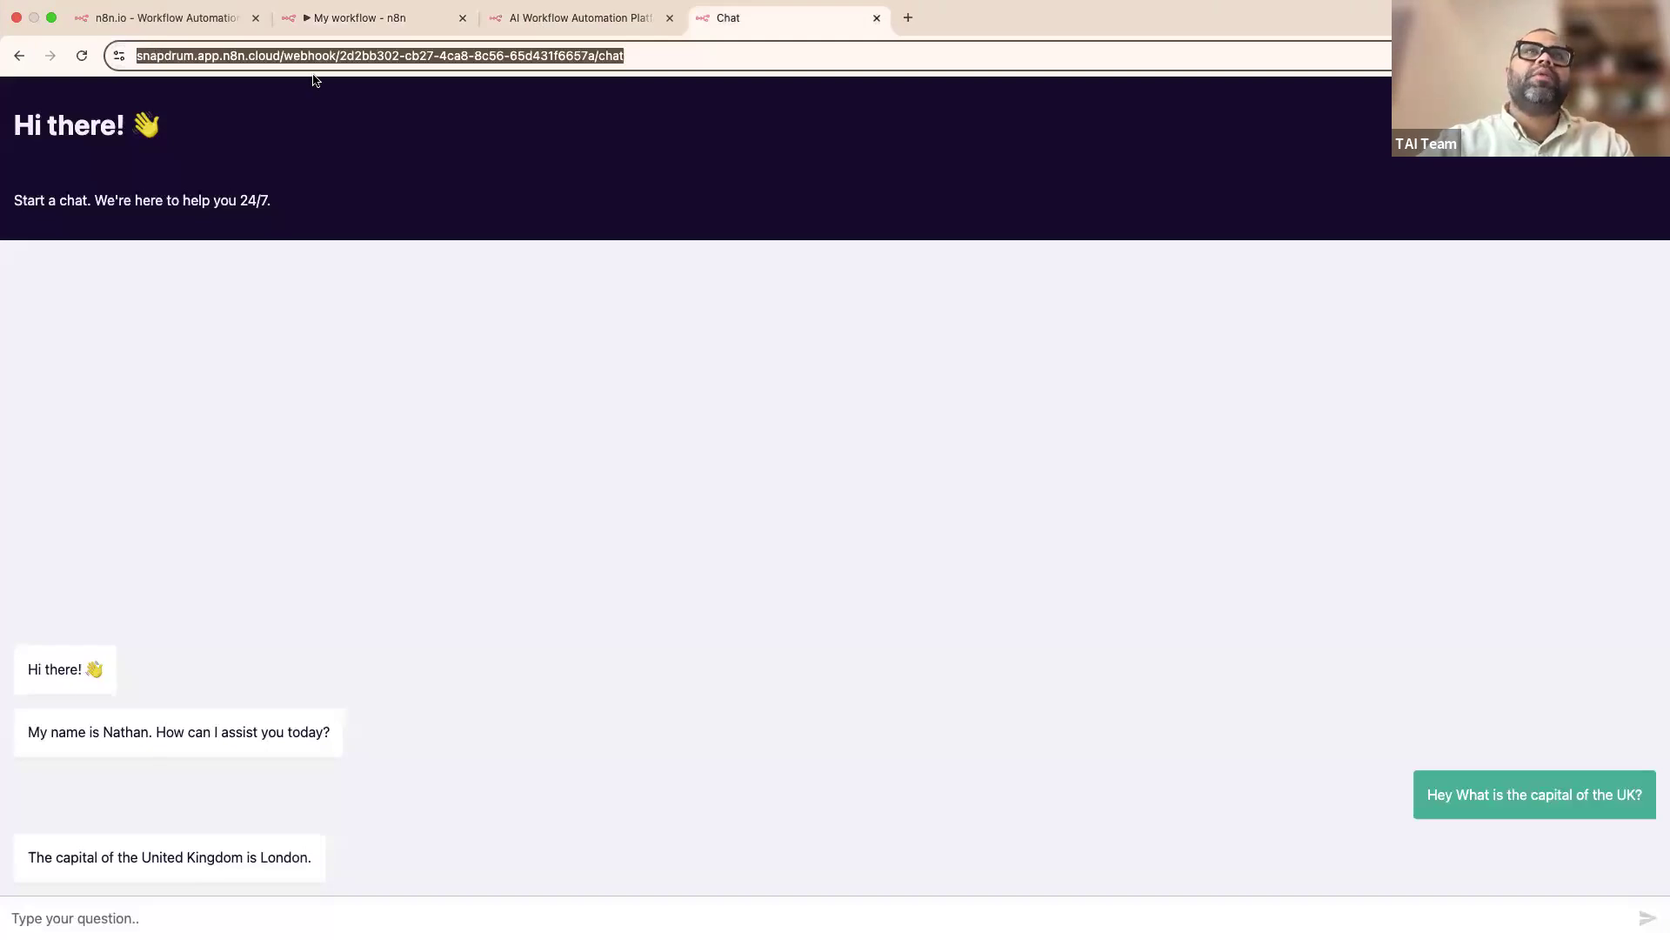
pyautogui.hotkey('ctrl', 'Left')
pyautogui.click(388, 24)
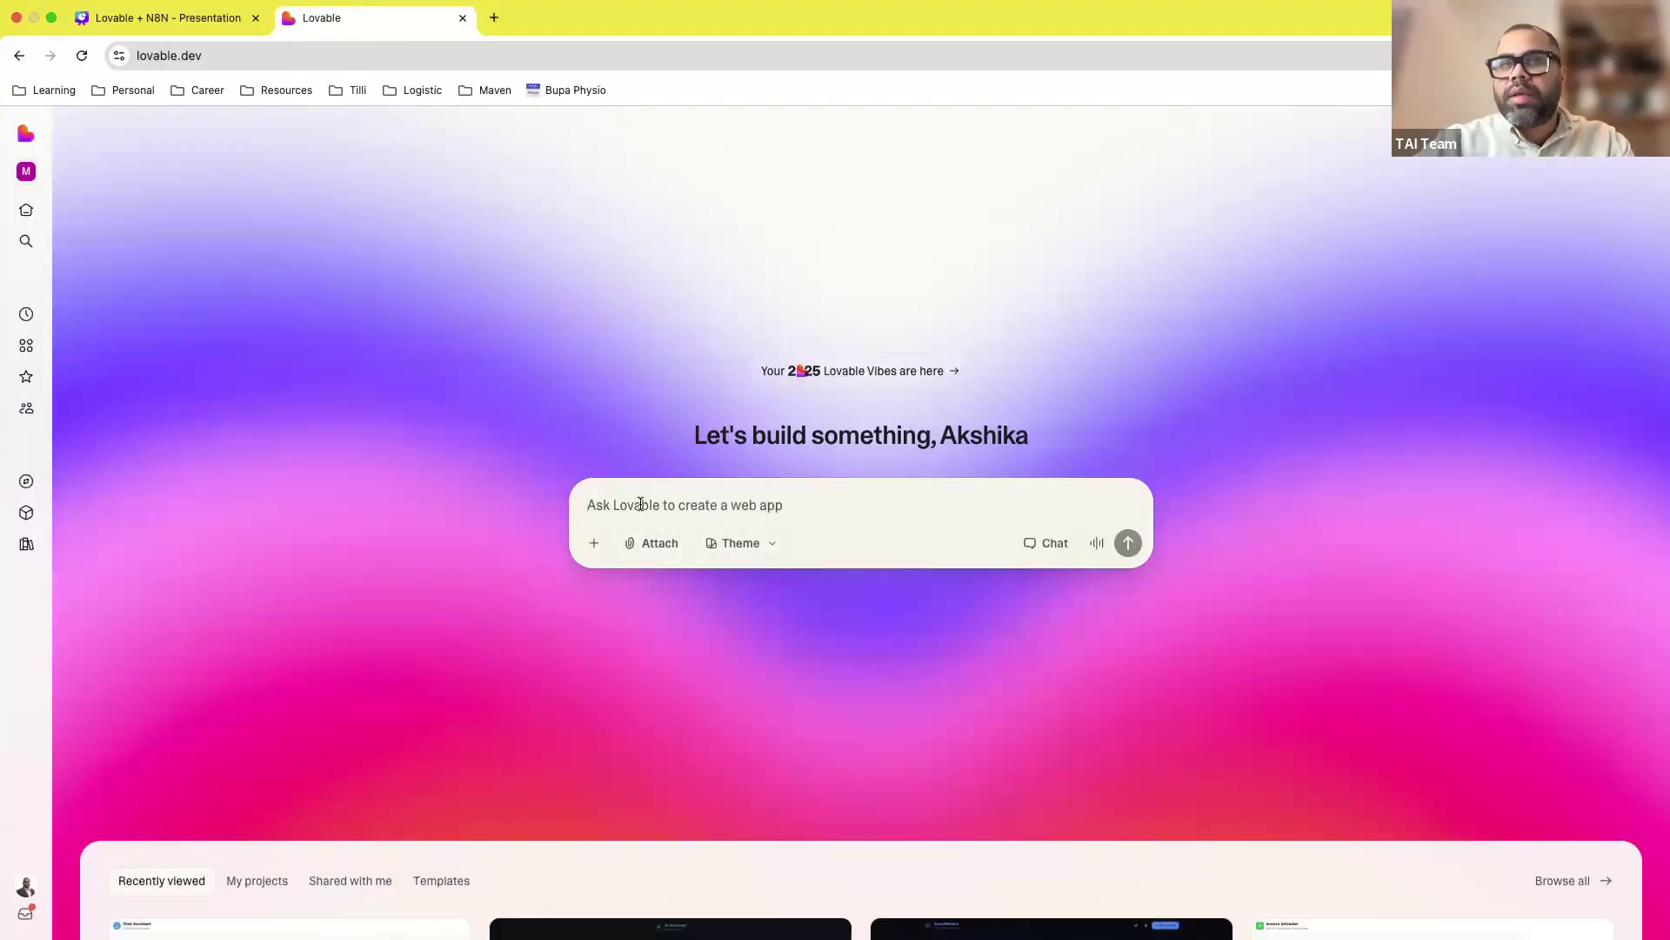
# Step: Scroll through the available app templates on Lovable's start page
pyautogui.click(474, 881)
pyautogui.scroll(-7, 470, 696)
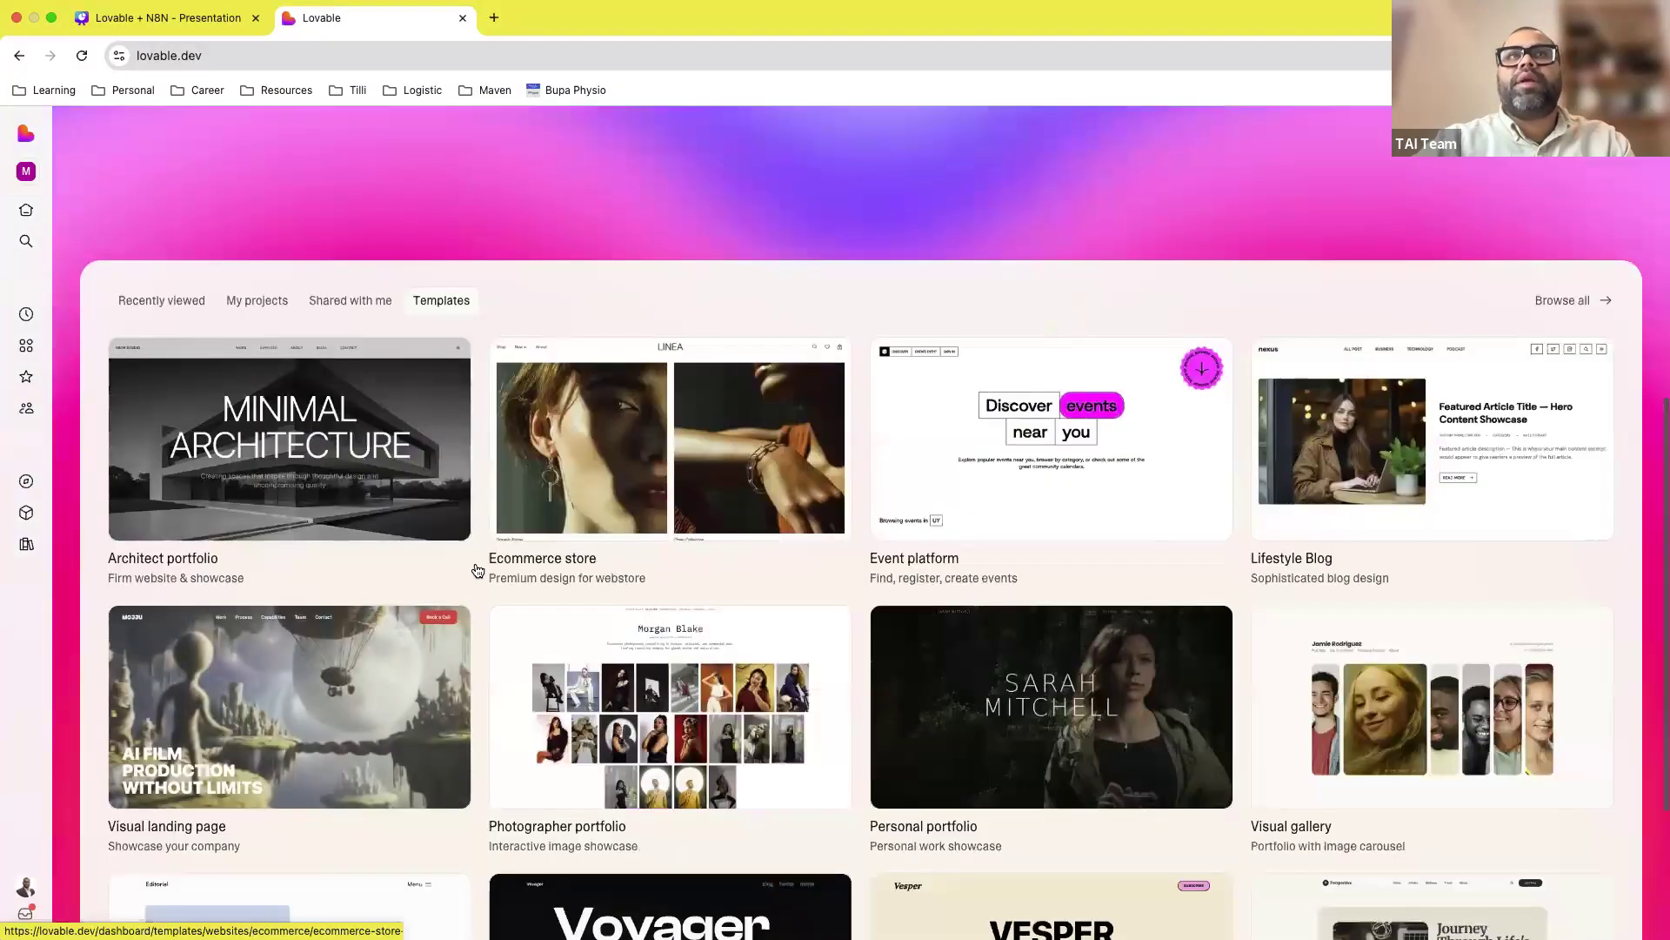
pyautogui.scroll(-3, 848, 801)
pyautogui.scroll(3, 767, 510)
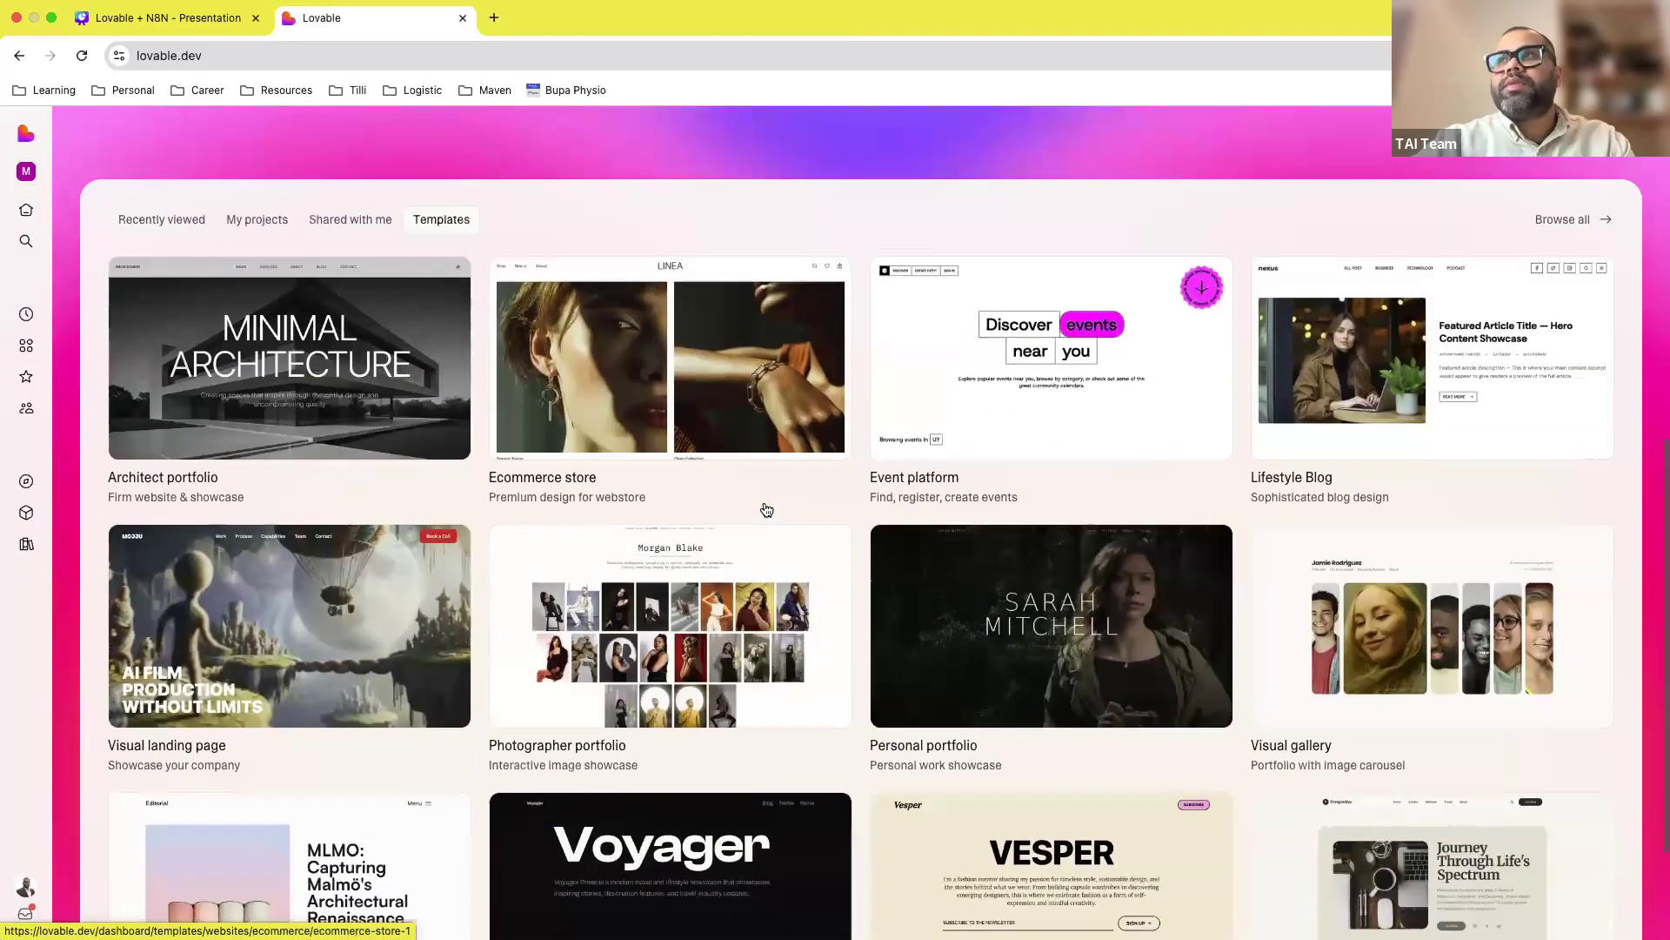
pyautogui.scroll(8, 767, 510)
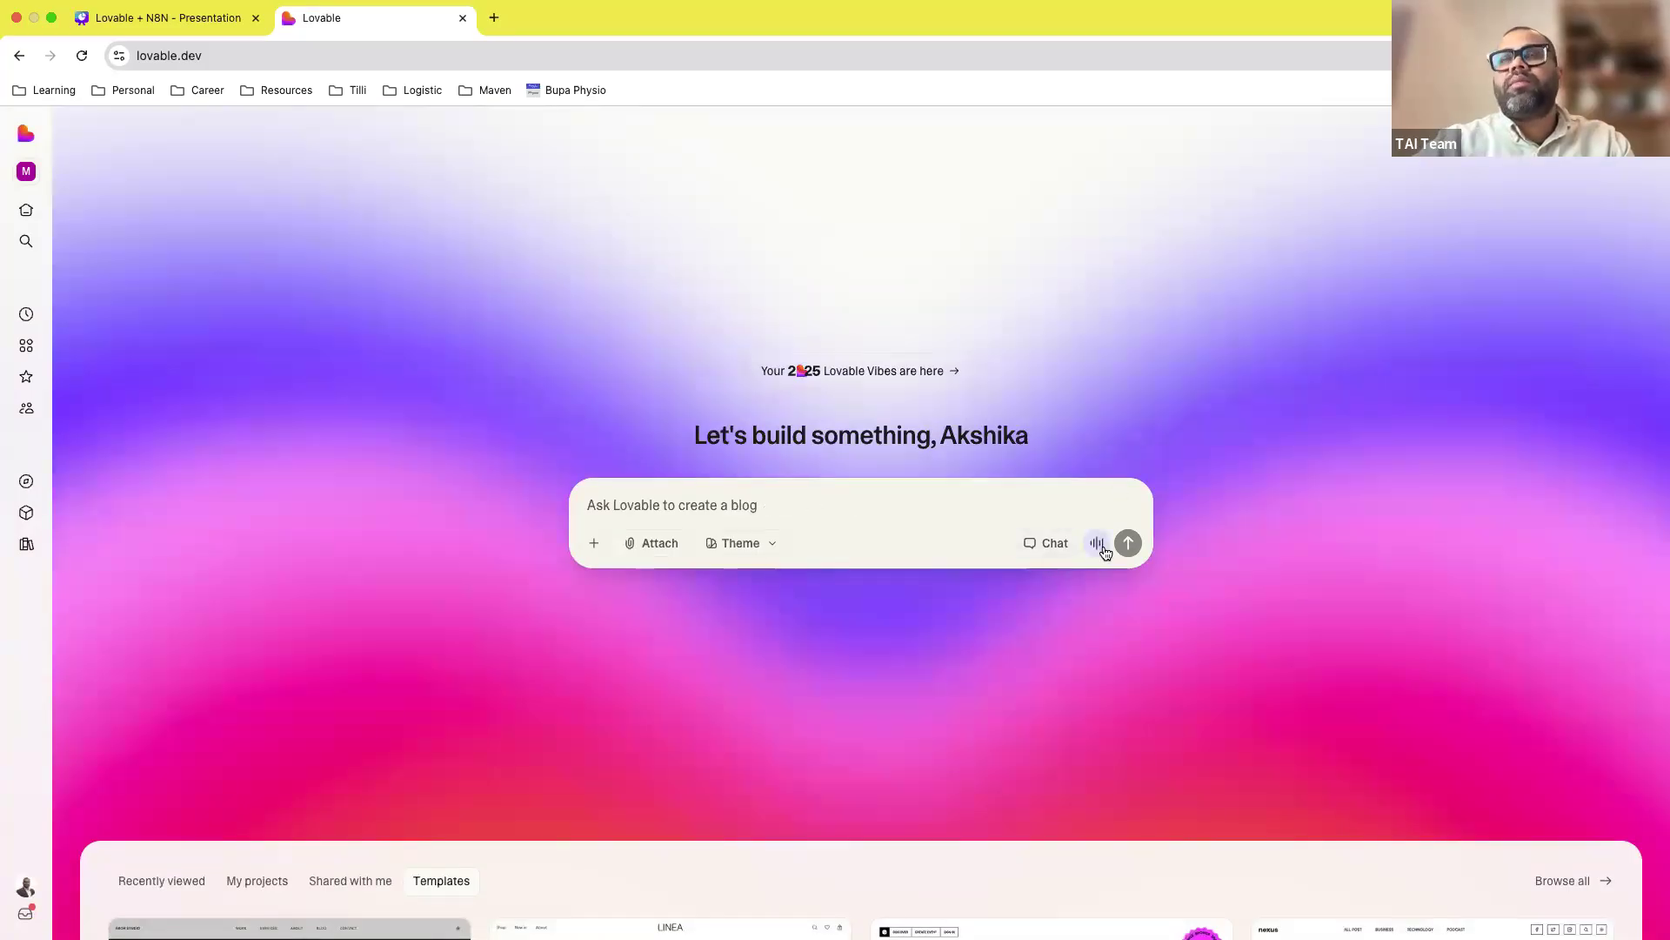
# Step: Choose the Solar theme, cancel the file attachment, and bring up Connectors in the + menu
pyautogui.click(725, 554)
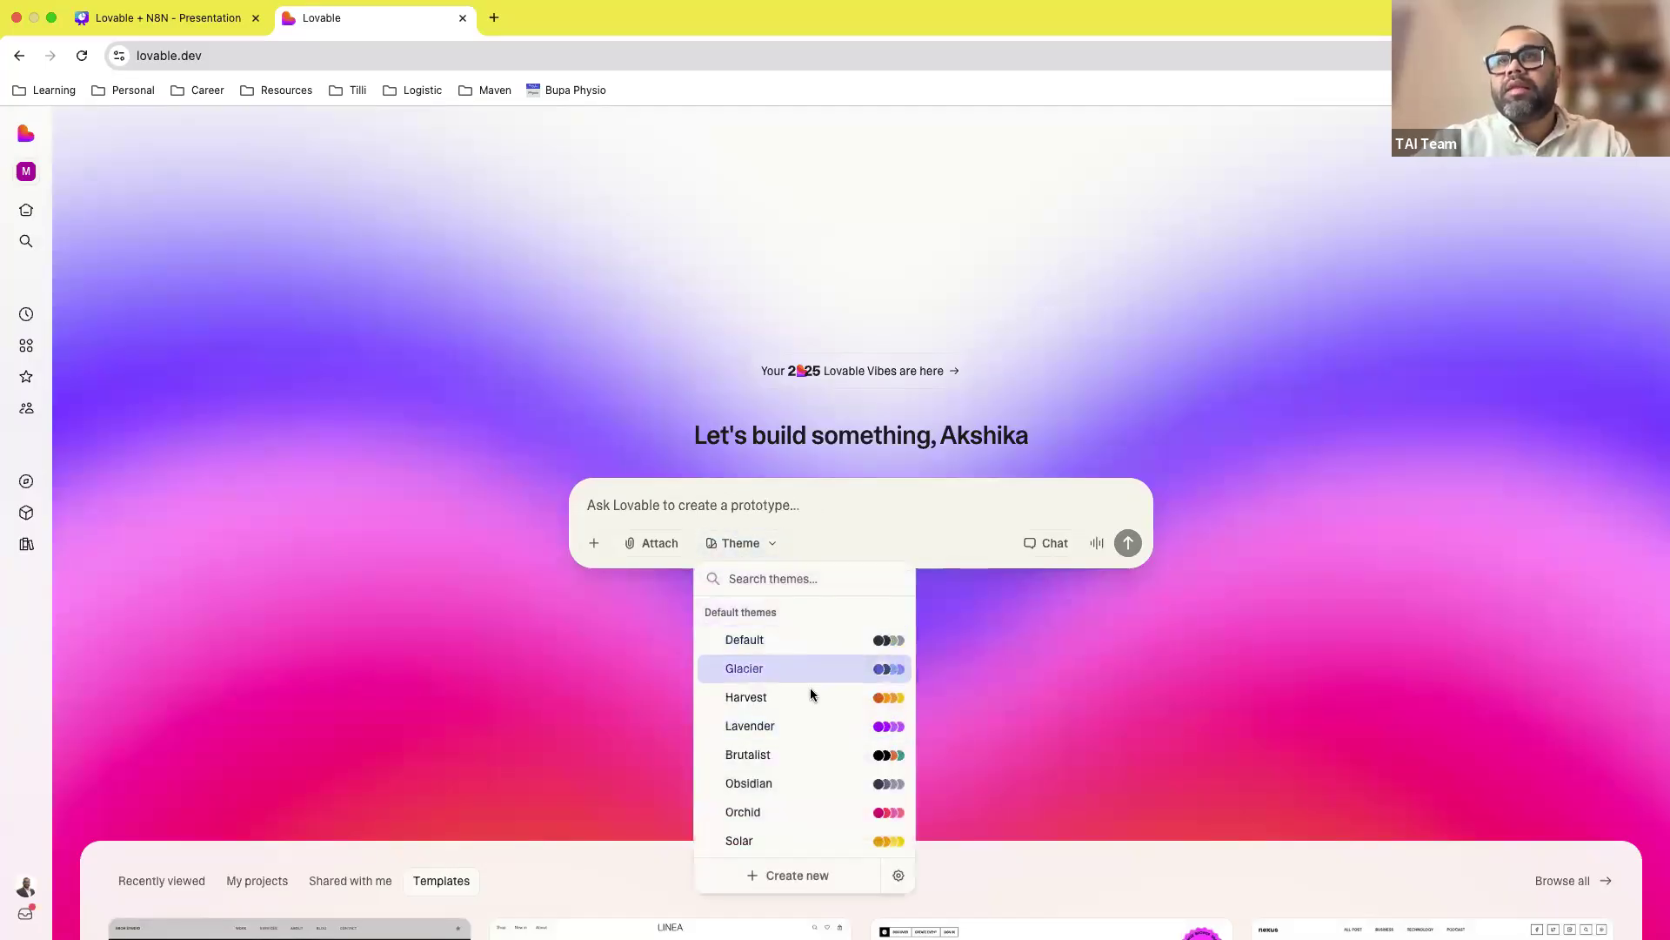
pyautogui.click(850, 840)
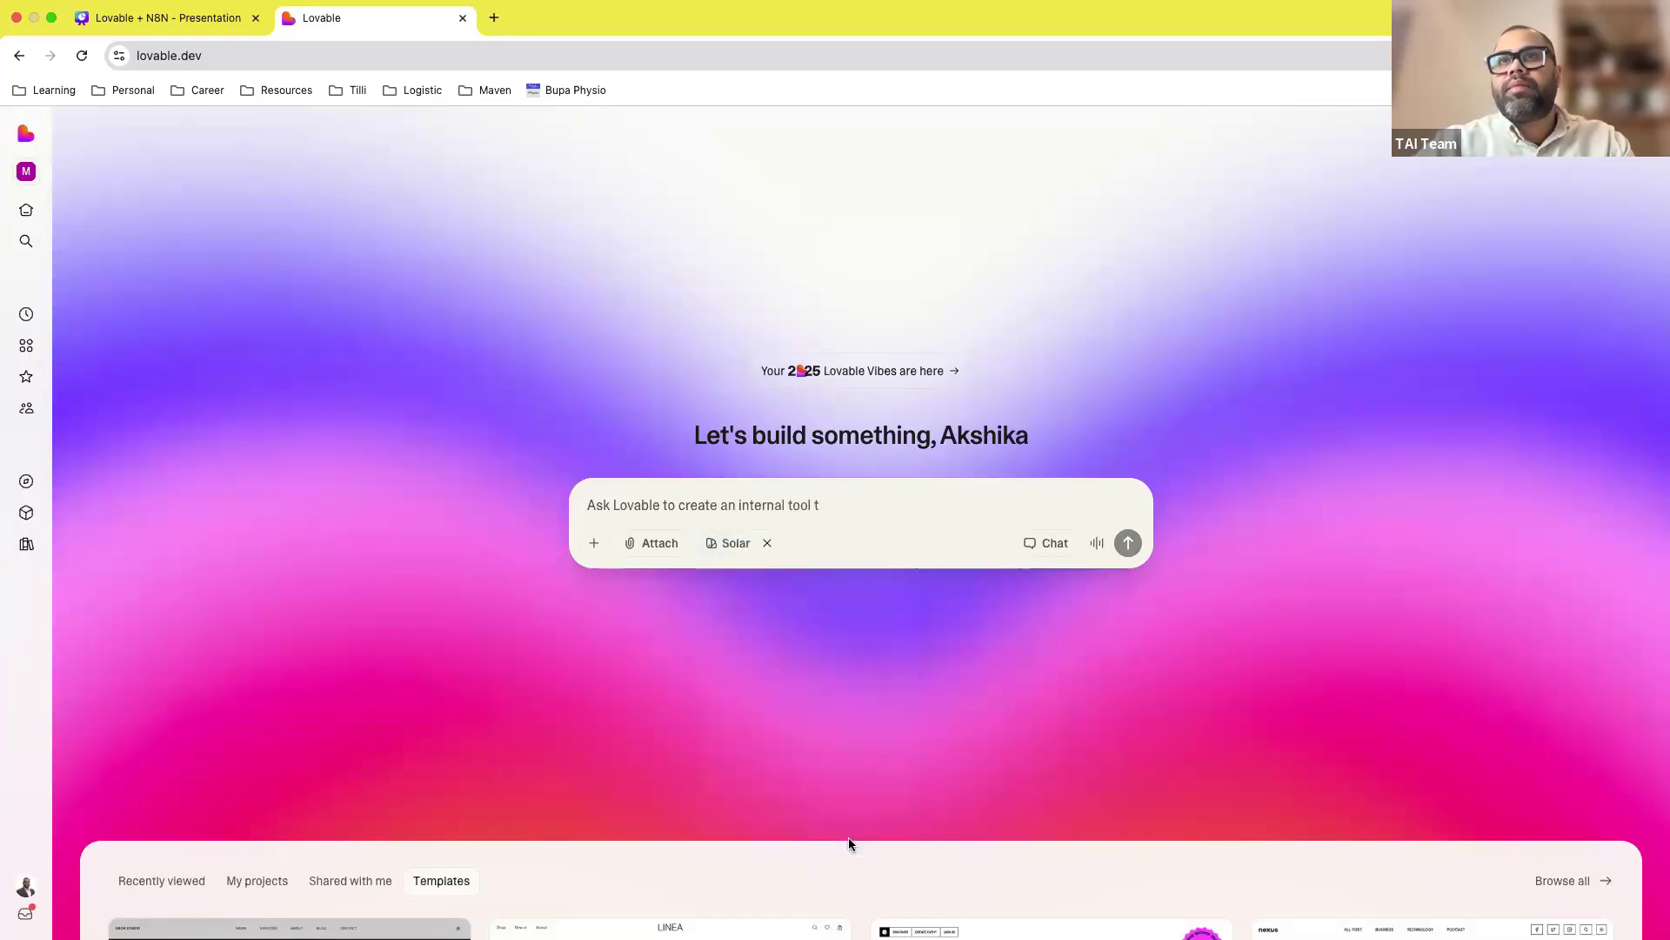
pyautogui.click(646, 541)
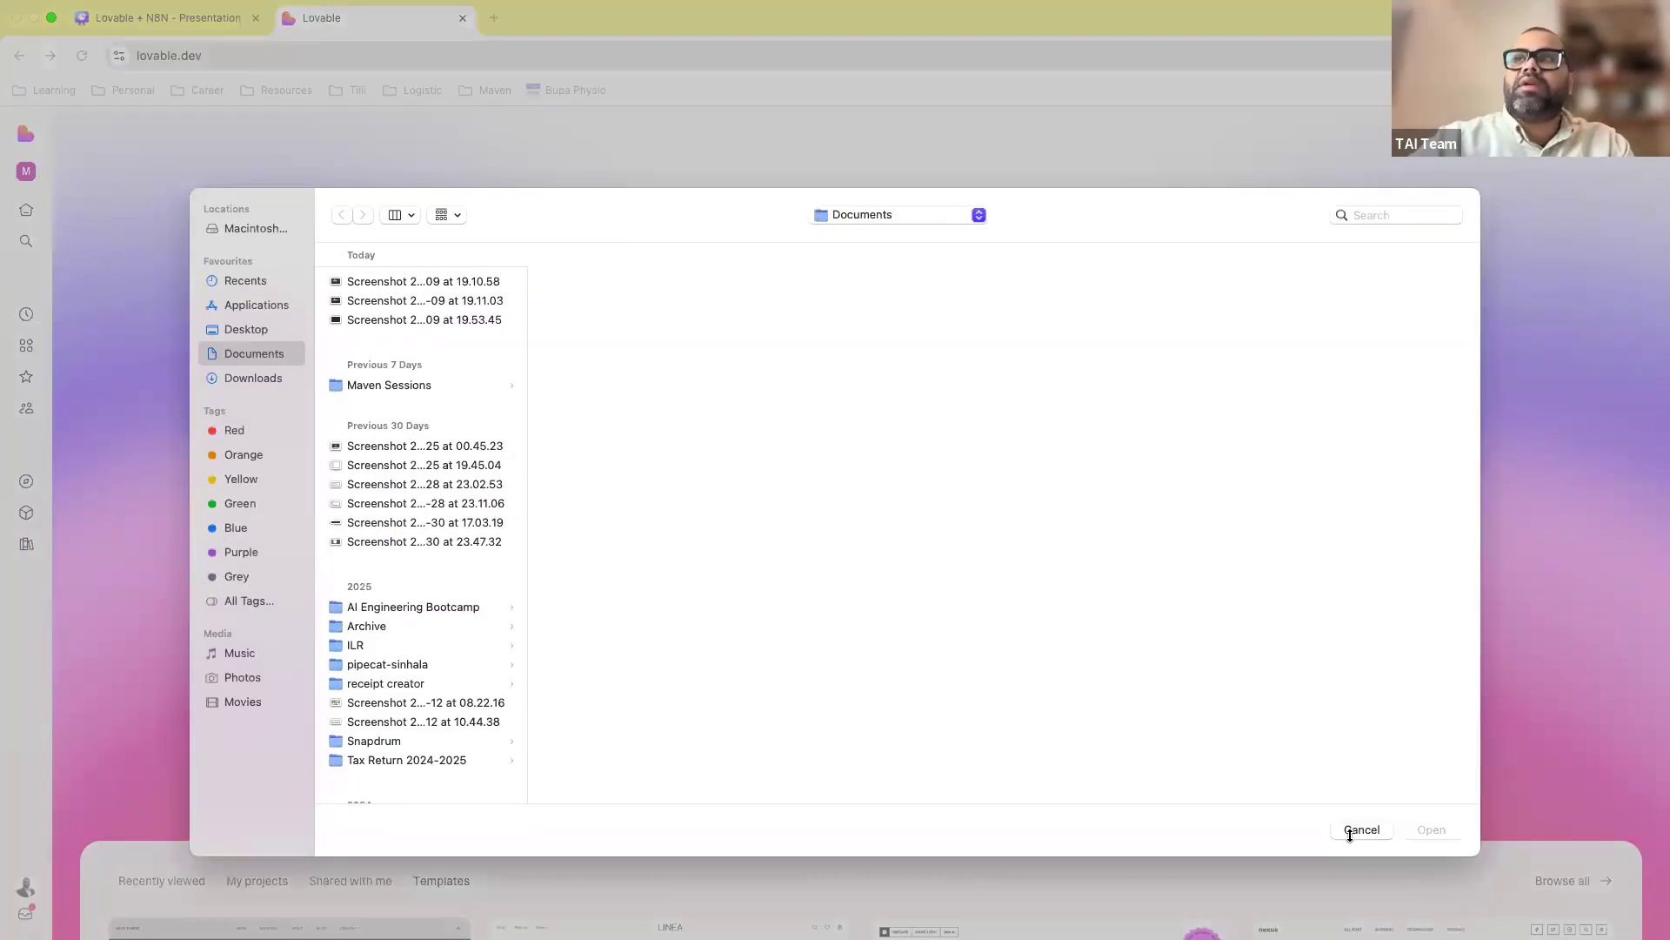
pyautogui.click(1361, 830)
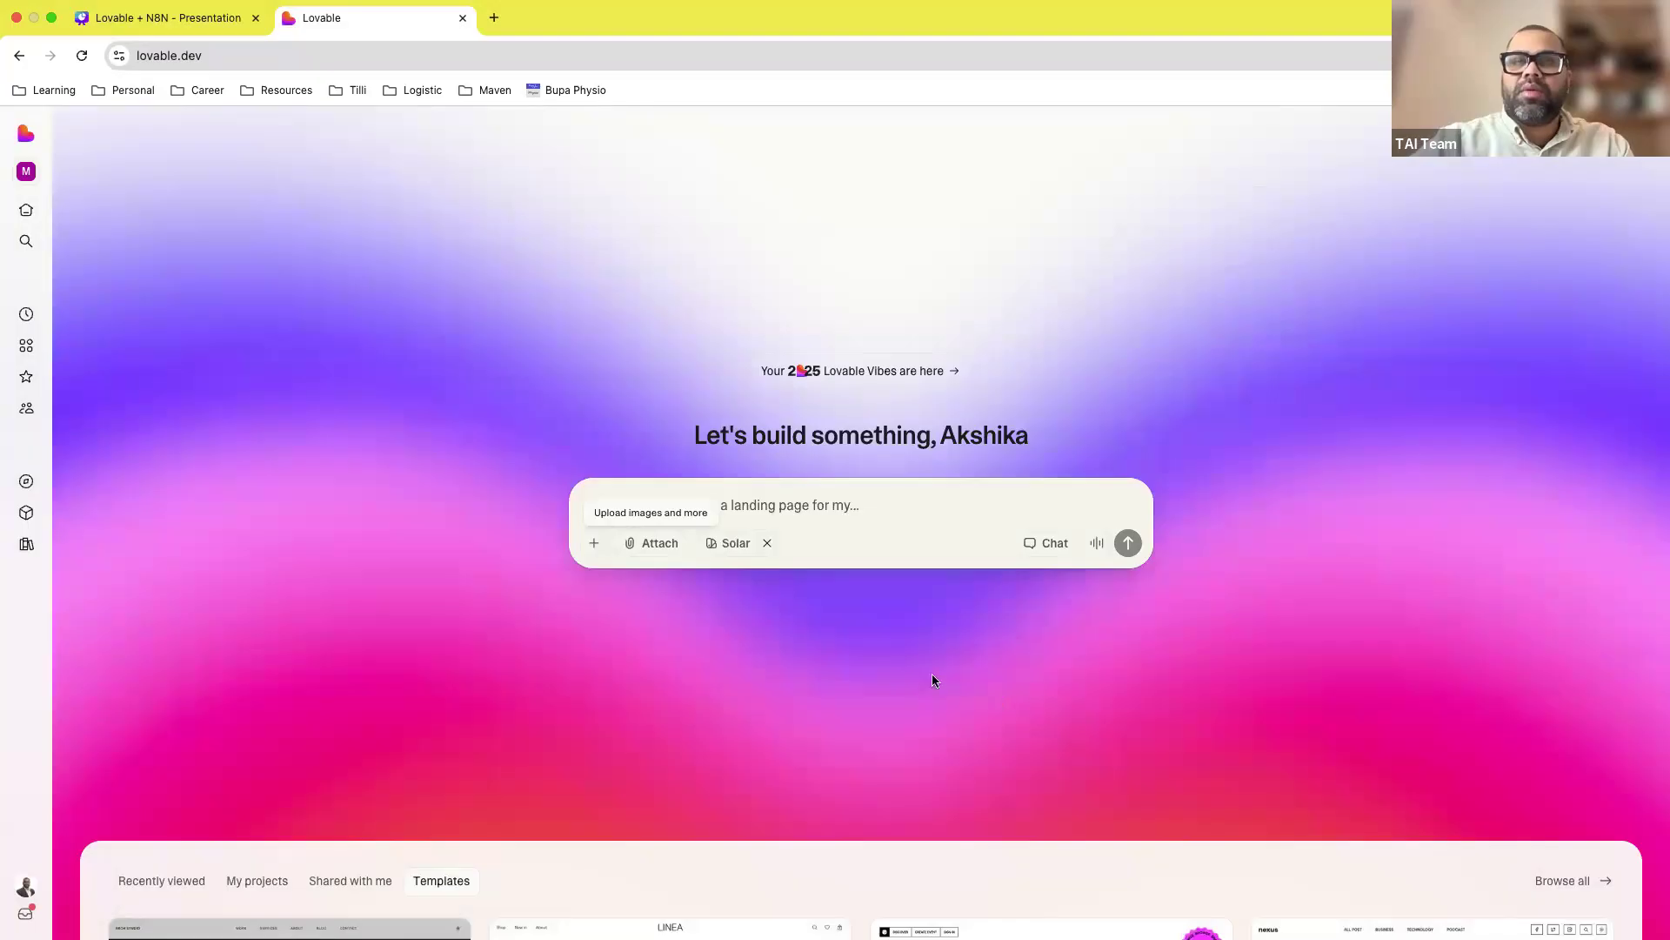
pyautogui.click(594, 543)
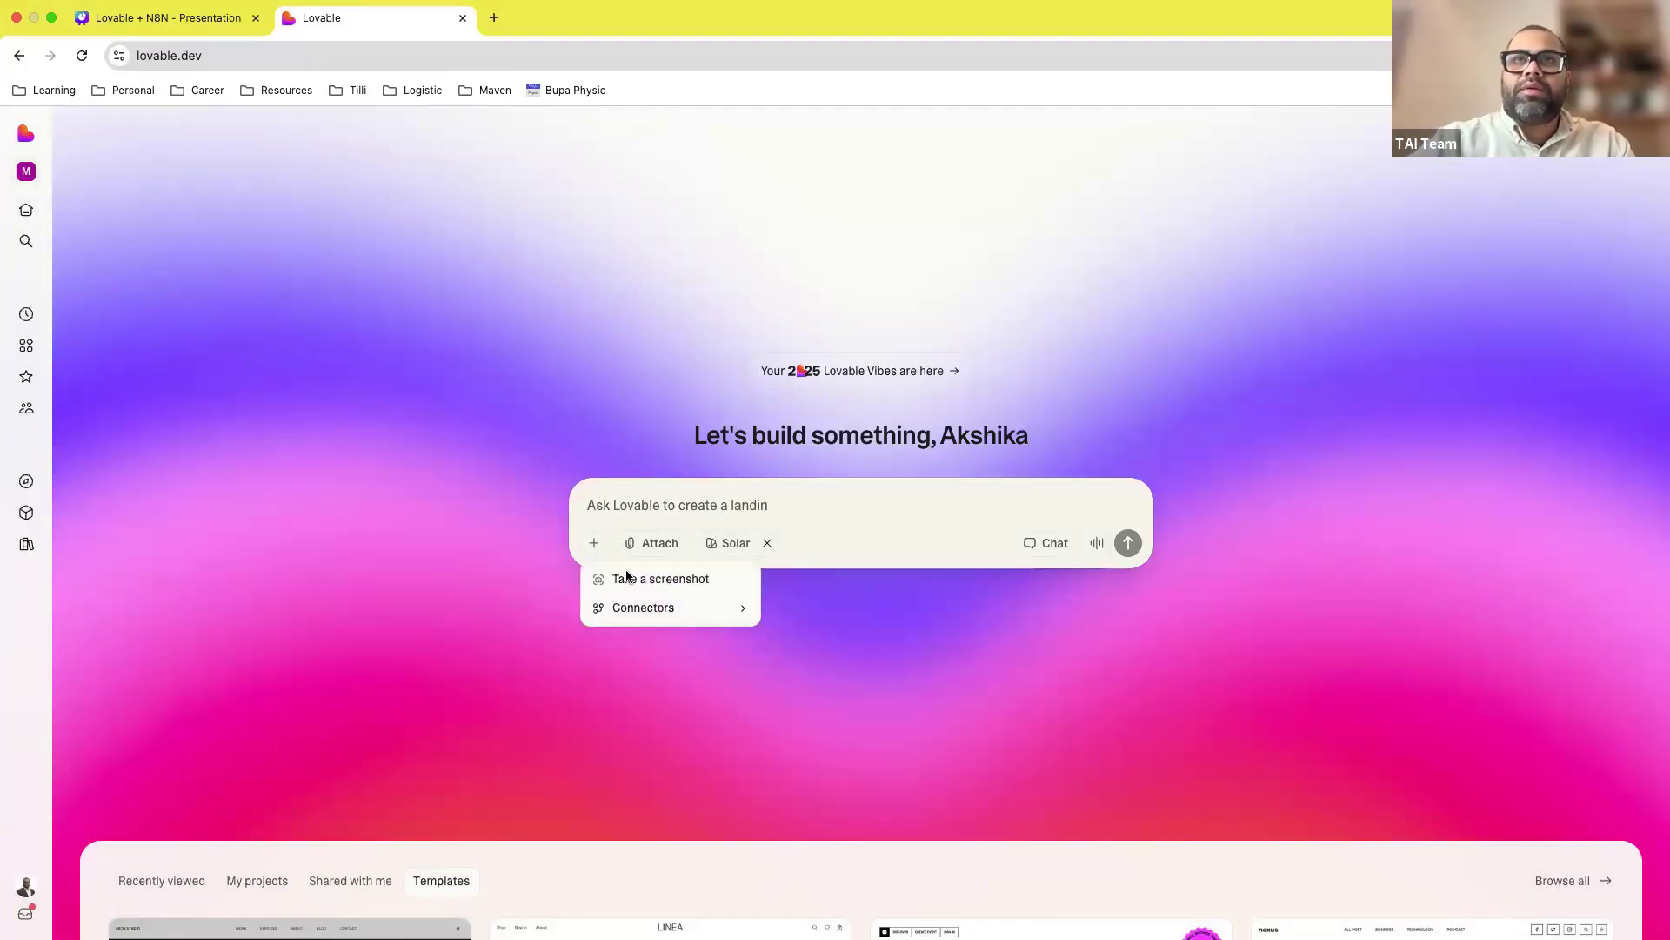
pyautogui.moveTo(678, 609)
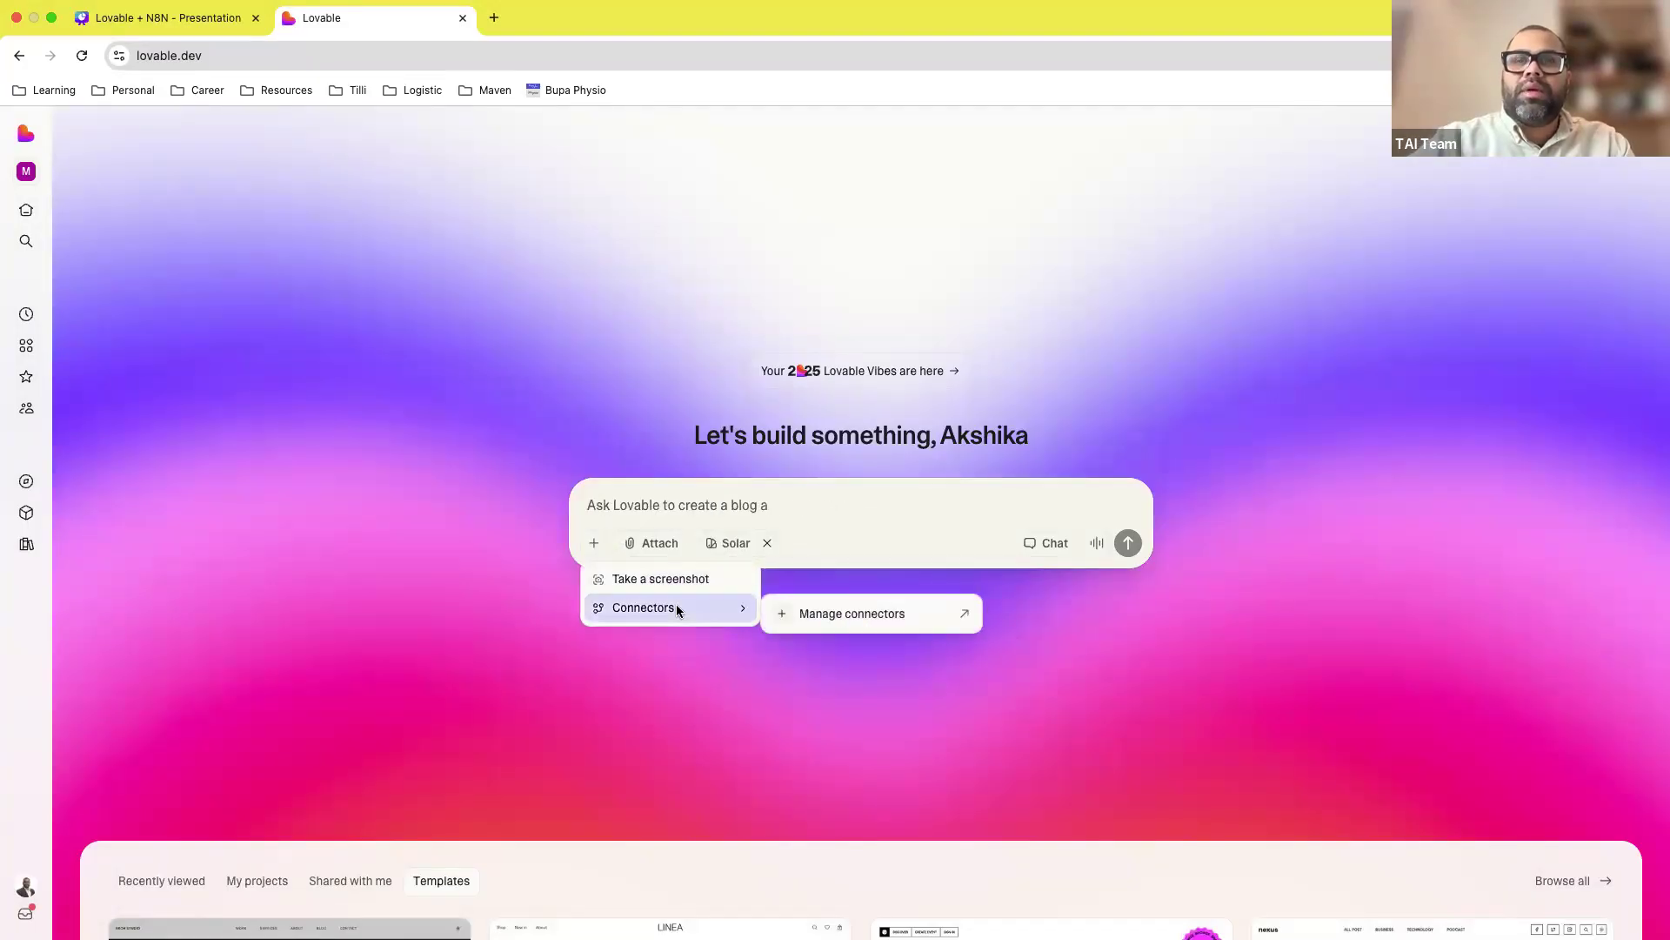
pyautogui.click(793, 616)
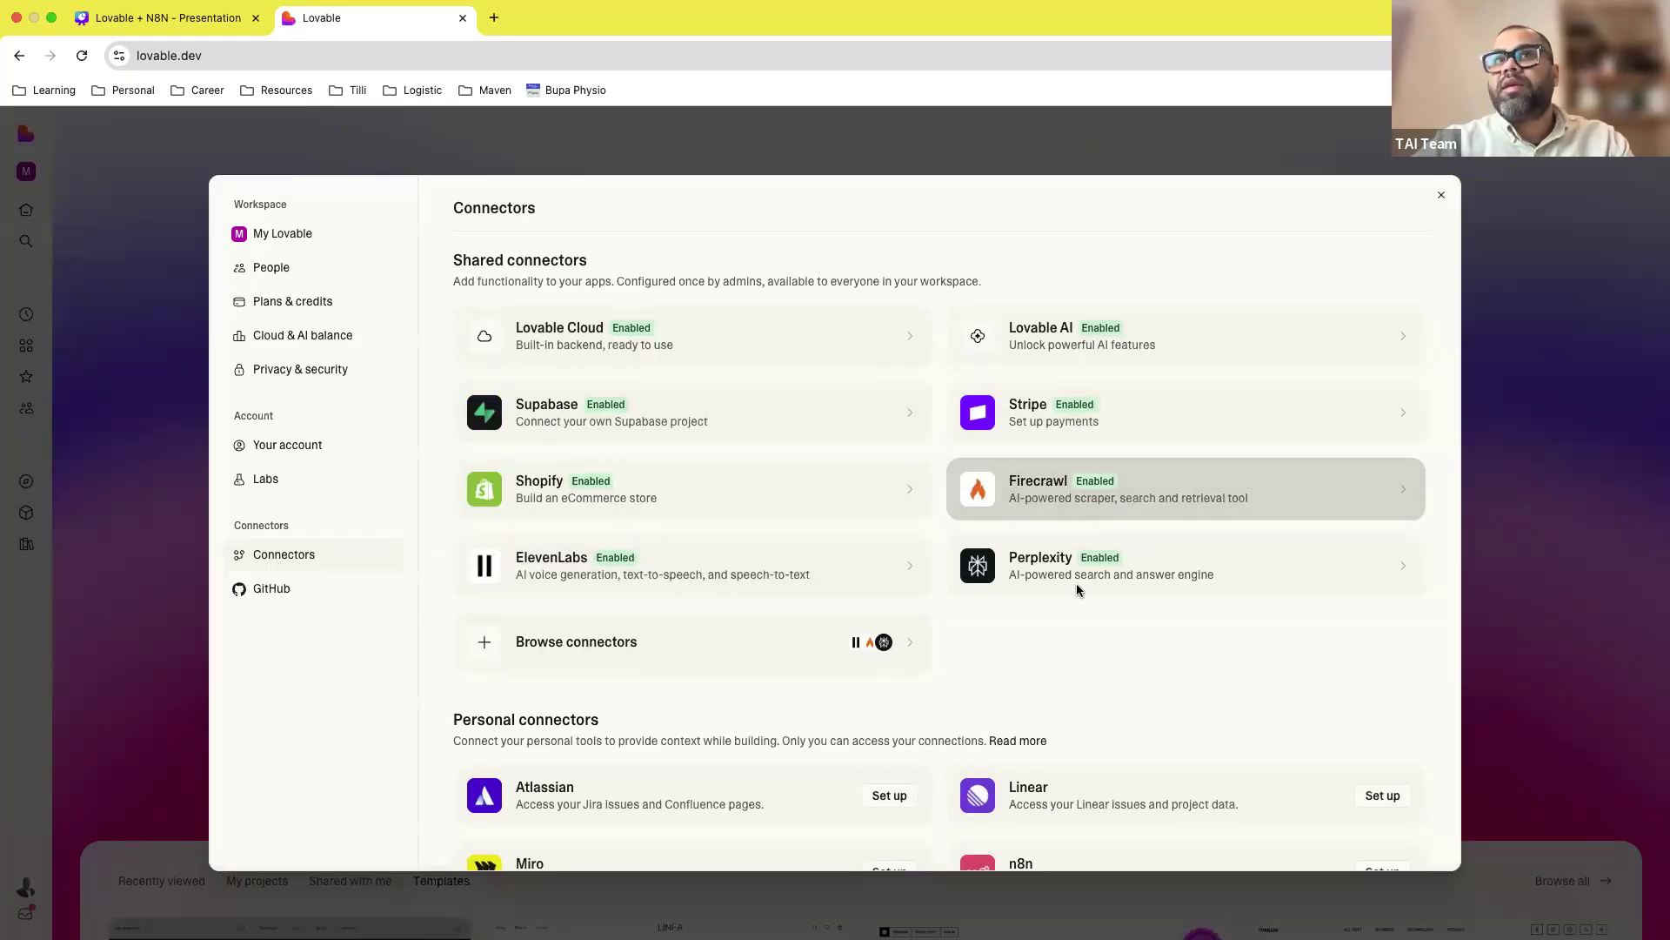
pyautogui.scroll(-3, 1077, 590)
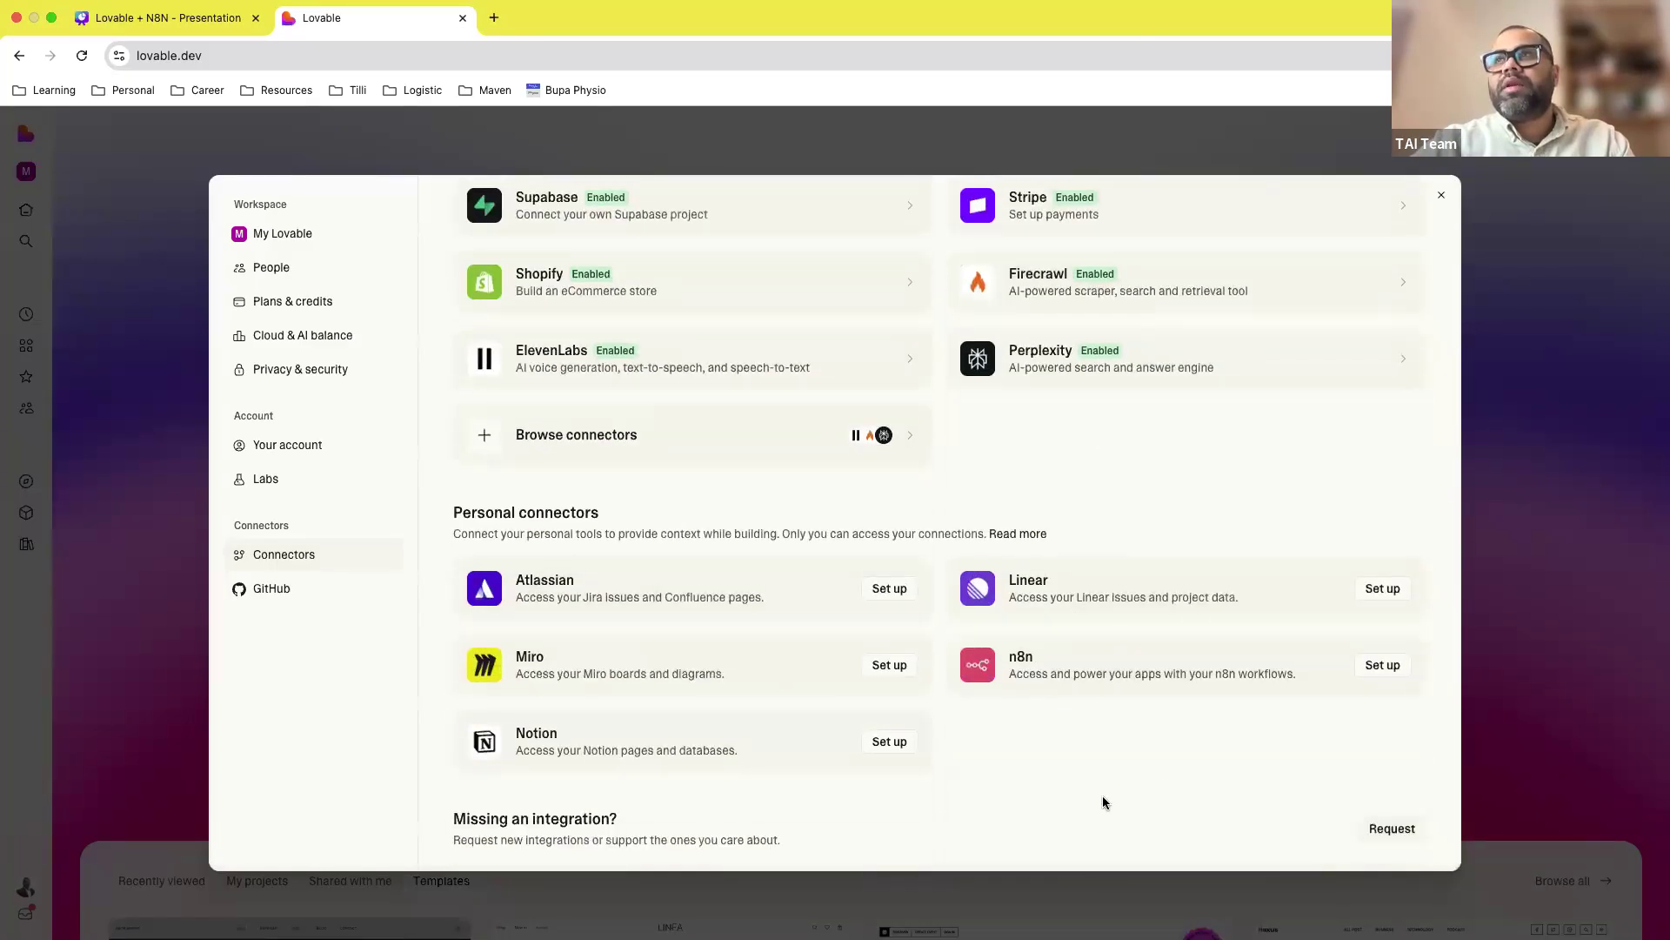
pyautogui.scroll(1, 1173, 566)
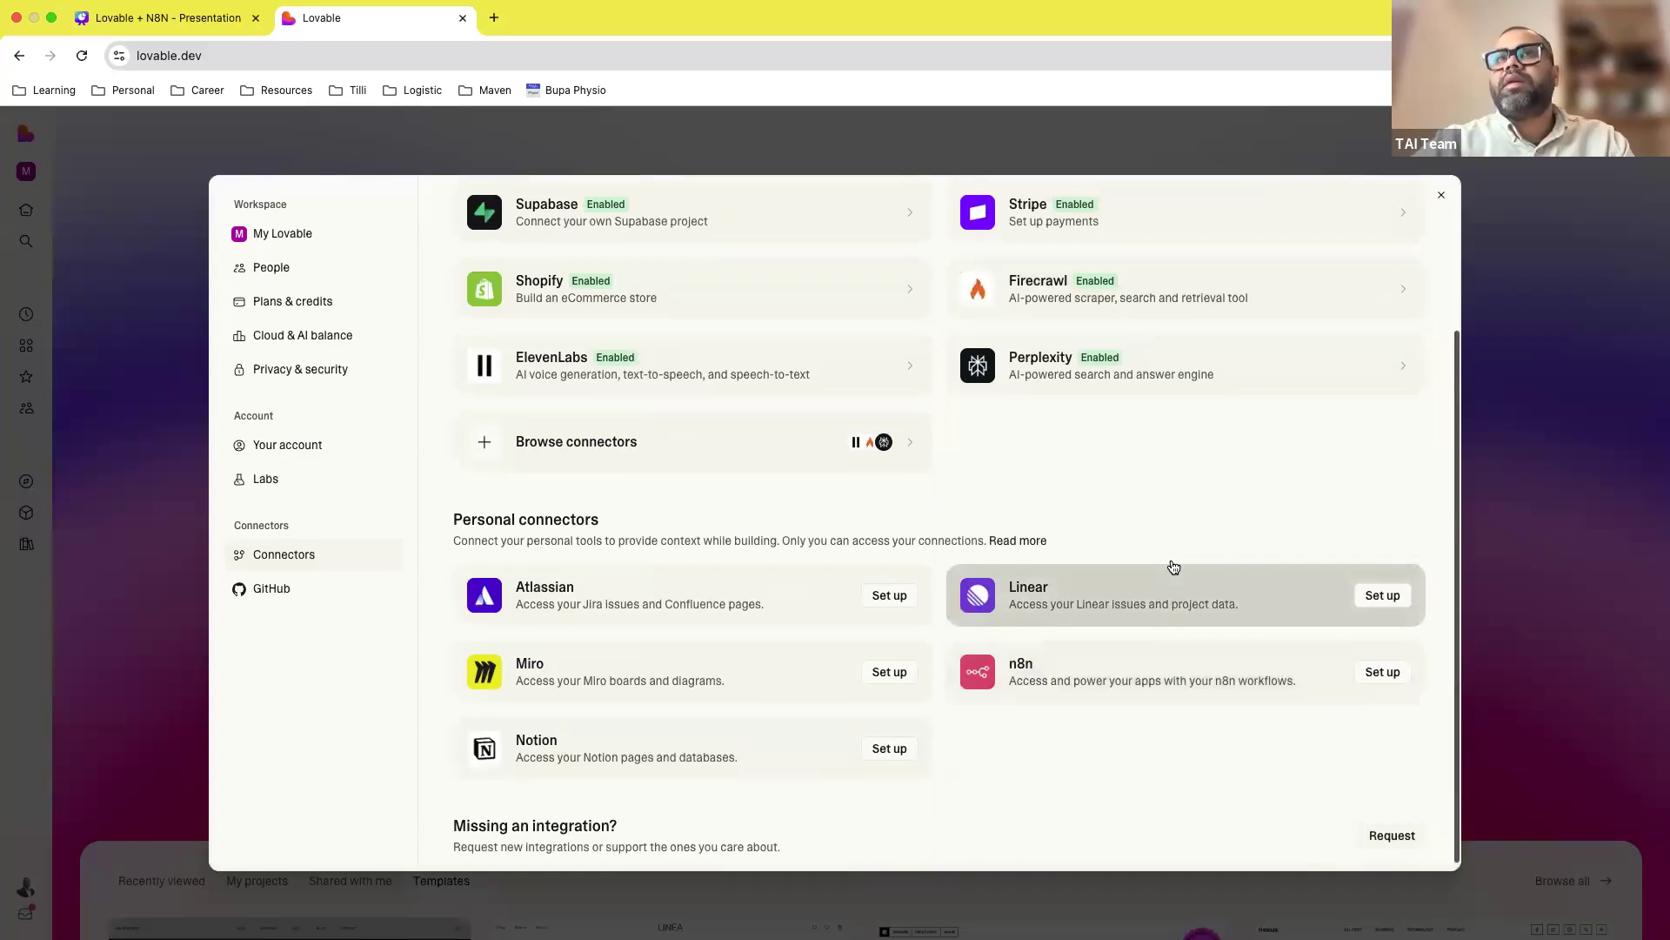
pyautogui.scroll(1, 1151, 471)
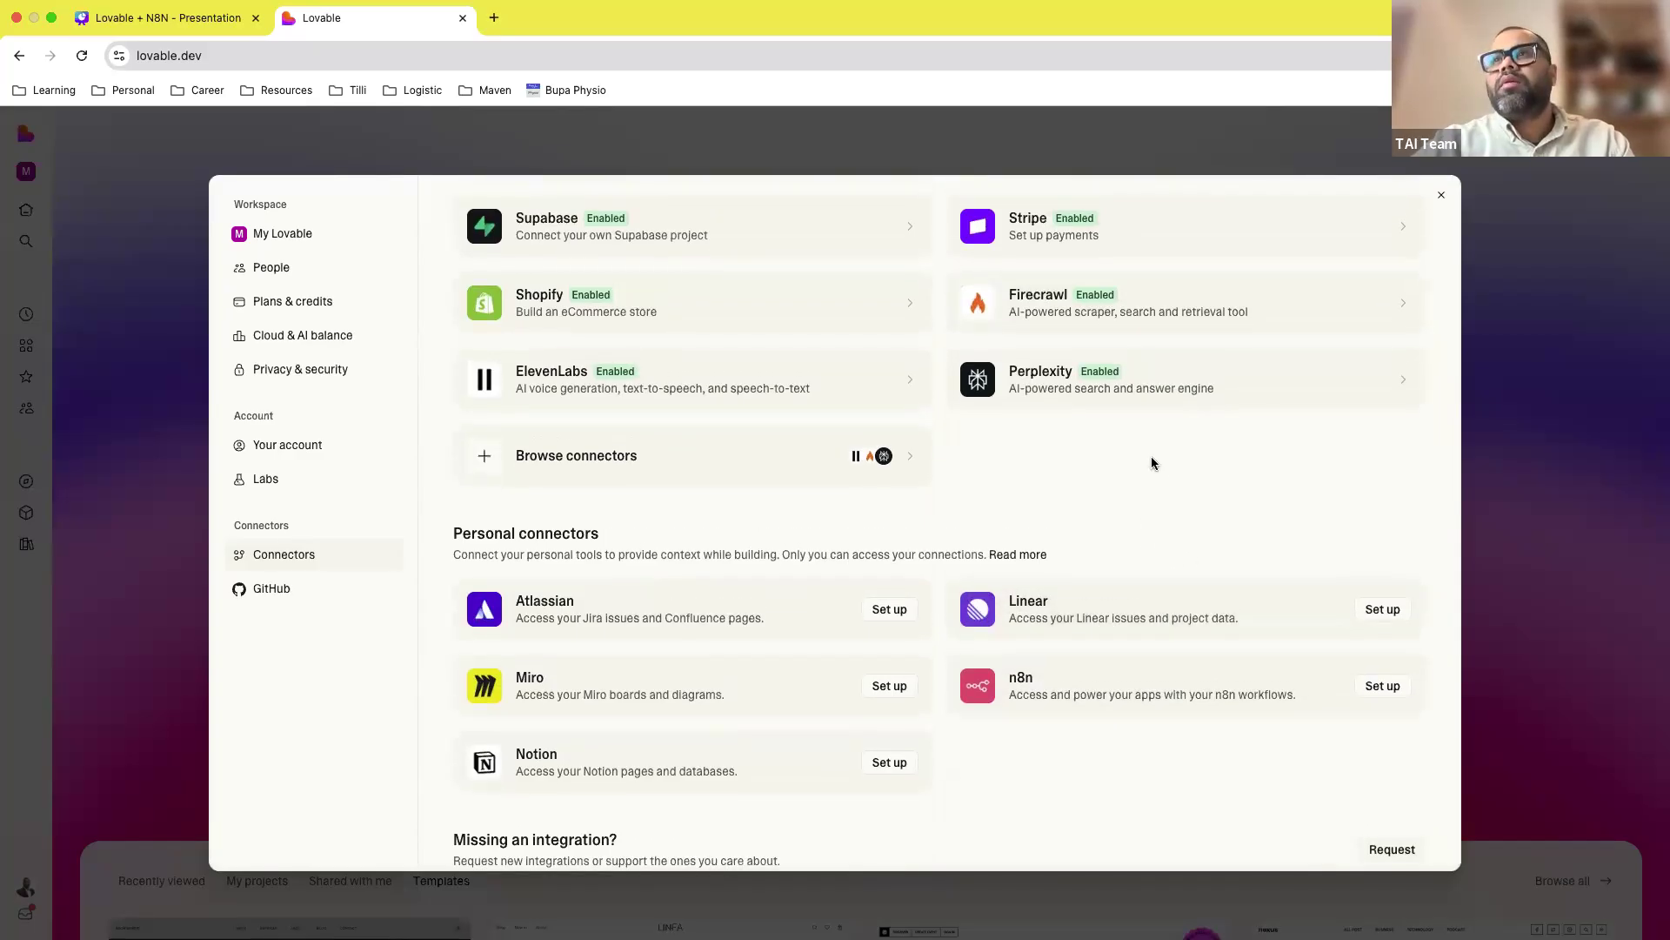
pyautogui.scroll(5, 1151, 461)
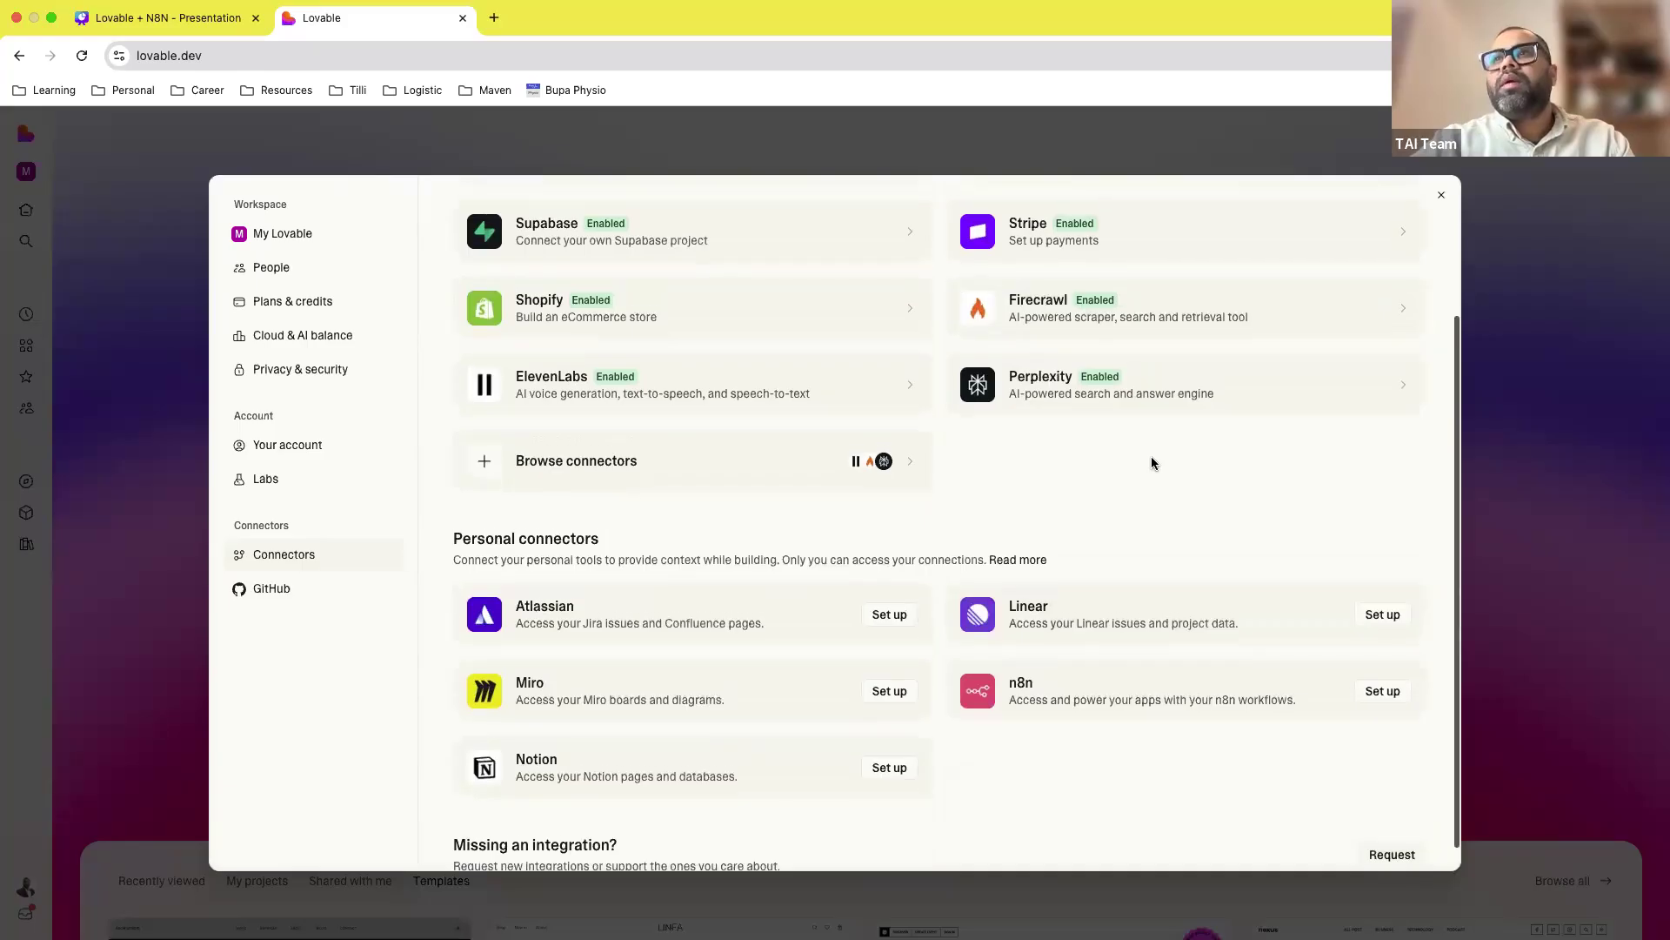
pyautogui.click(921, 139)
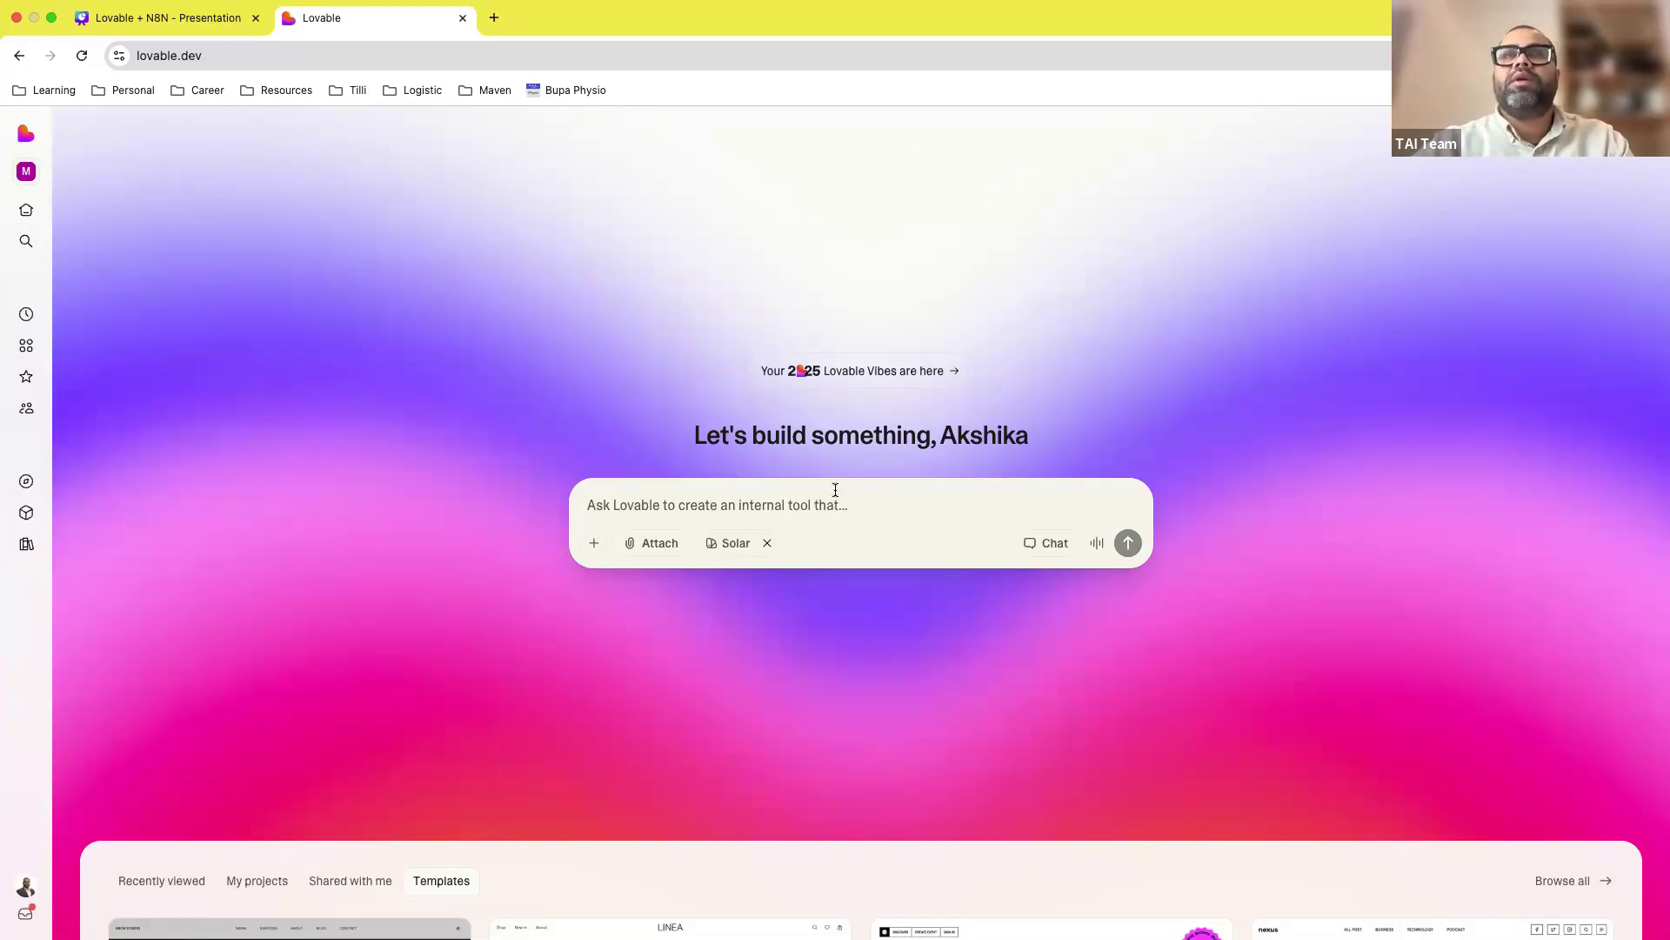
# Step: Submit 'Build me a simple chat app, but I want you to use the n8n end-point for this:' with the webhook URL
pyautogui.click(781, 501)
pyautogui.write('Build me a si')
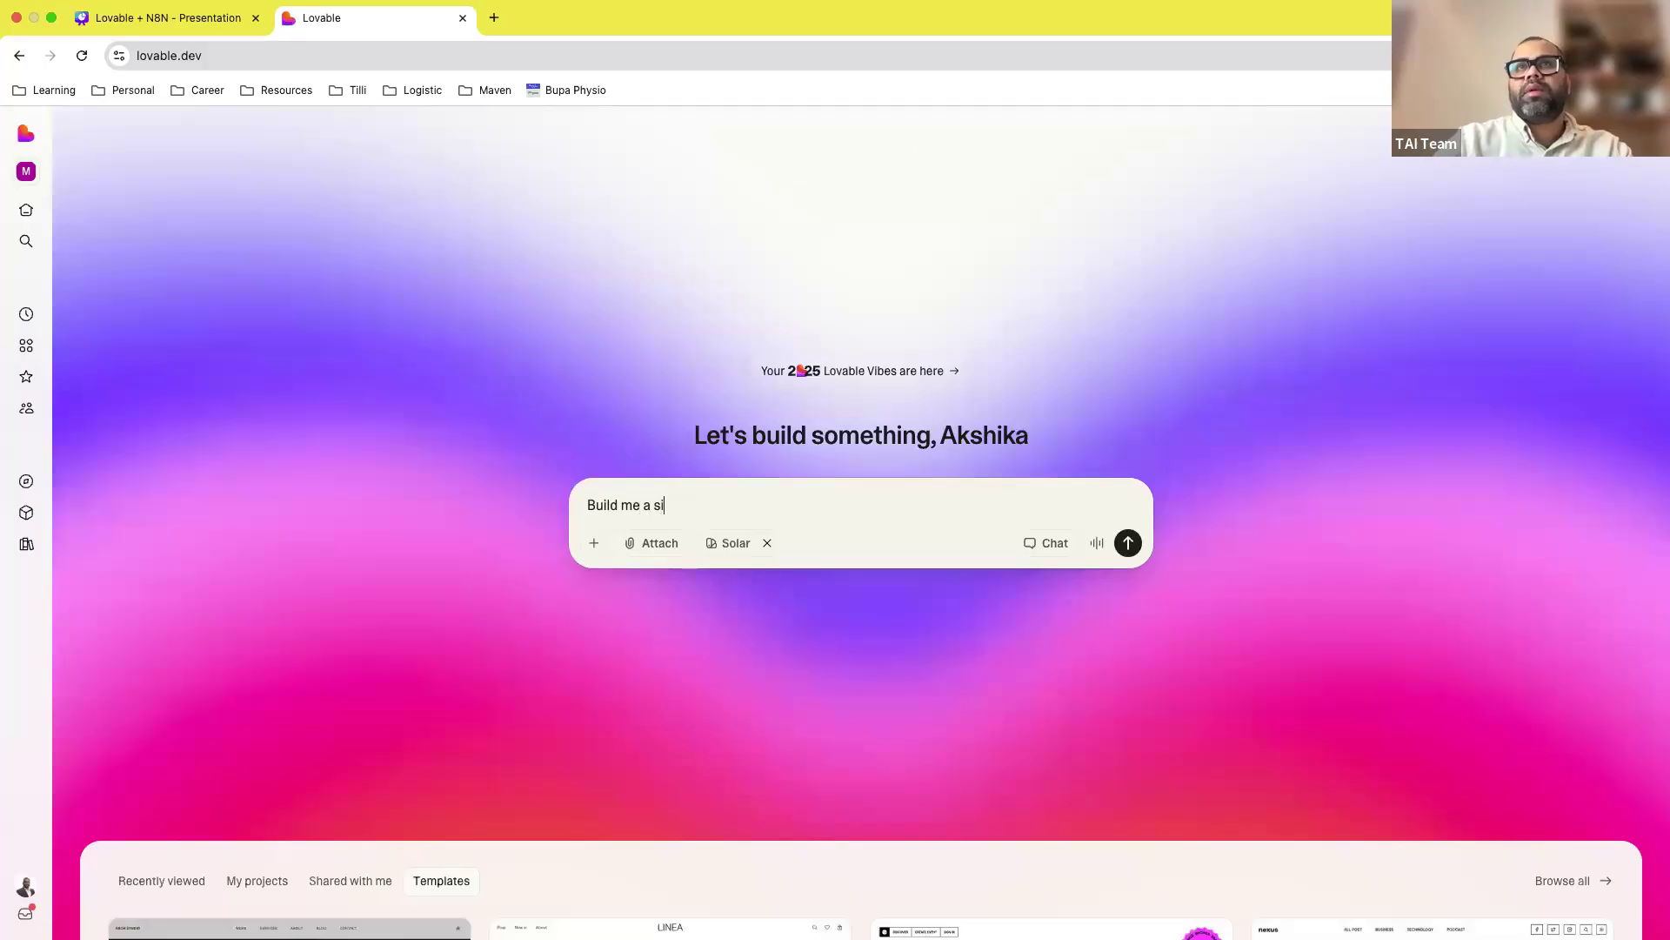
pyautogui.write('mple chat')
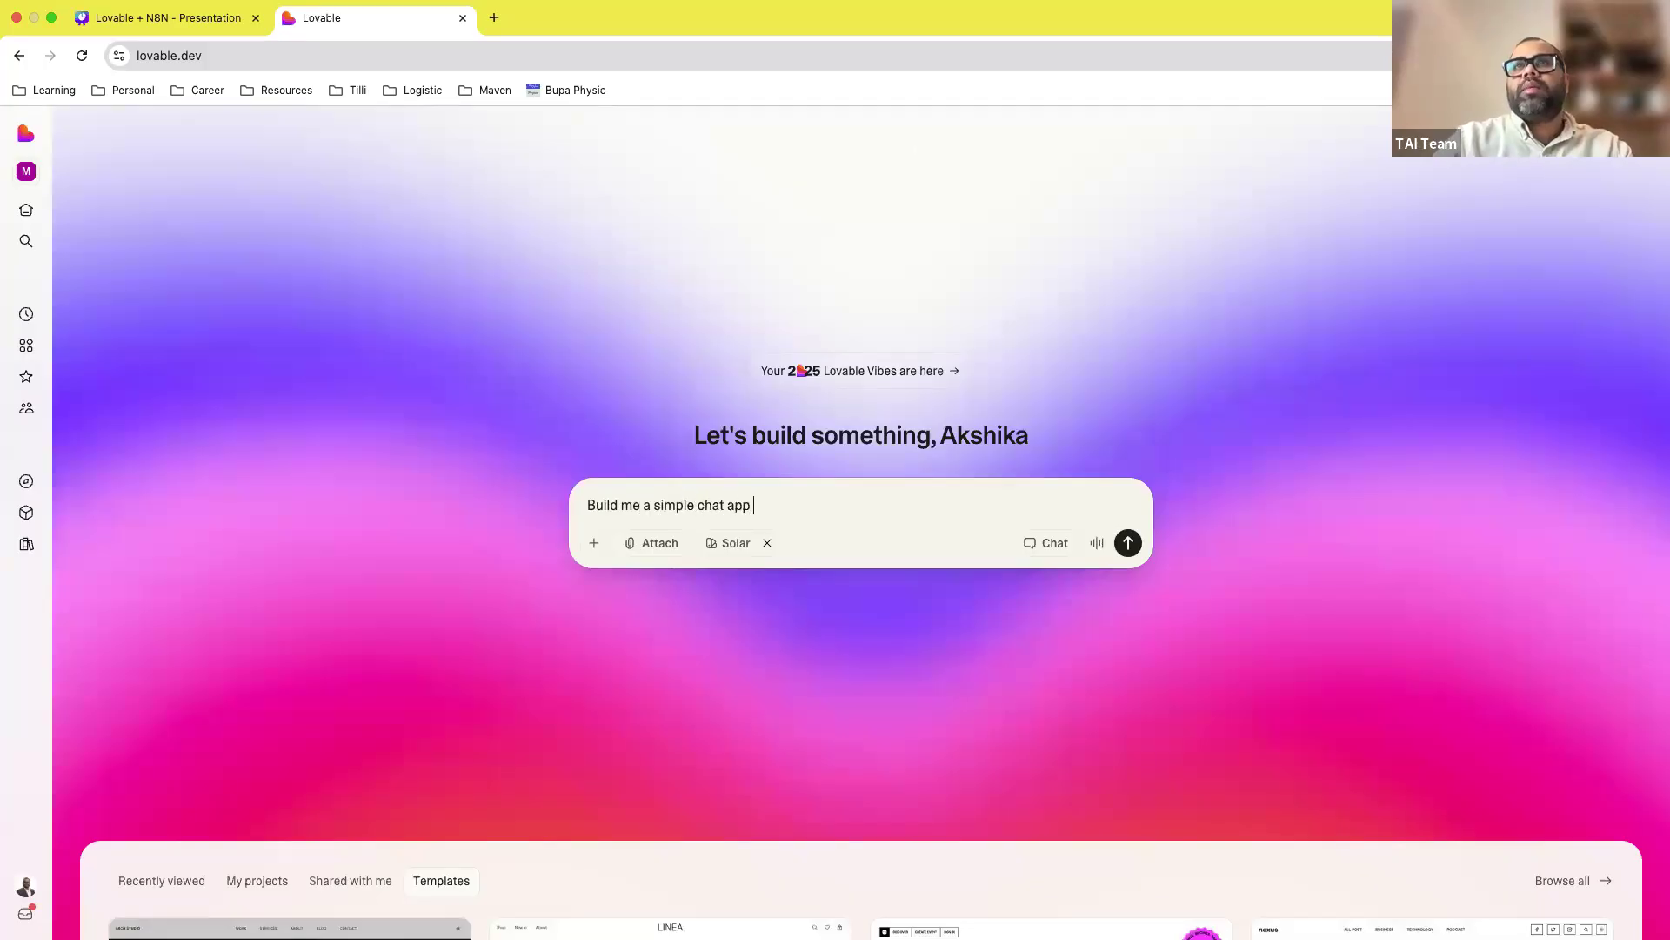
pyautogui.write(' app, but I want you to use the n8n')
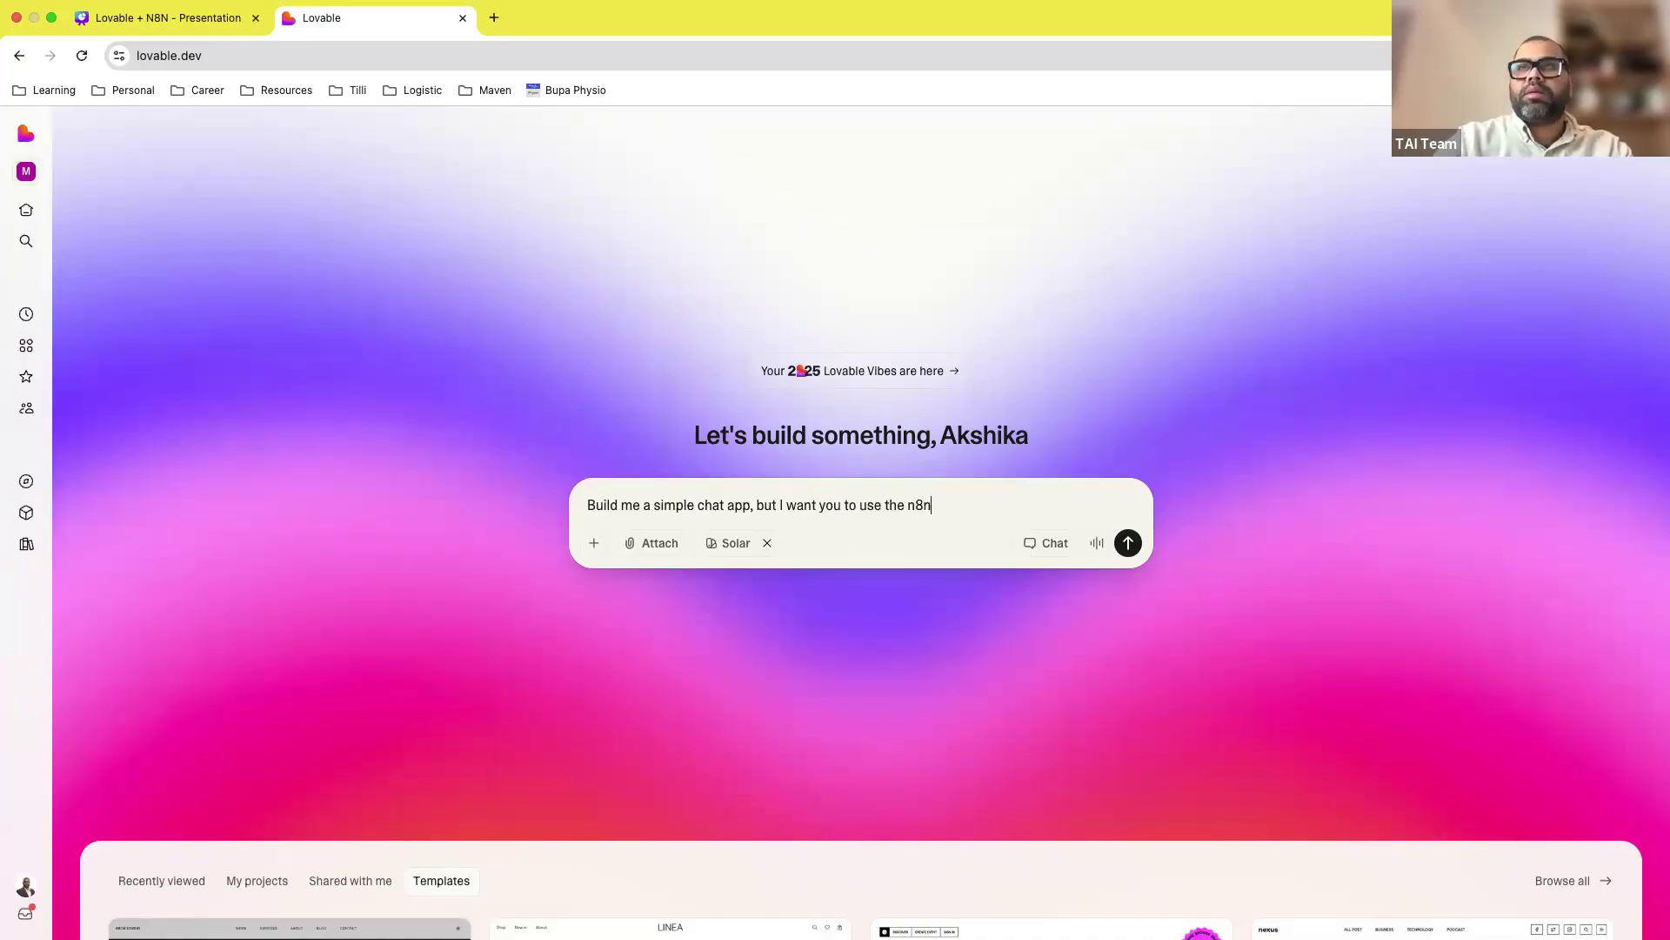
pyautogui.write(' end')
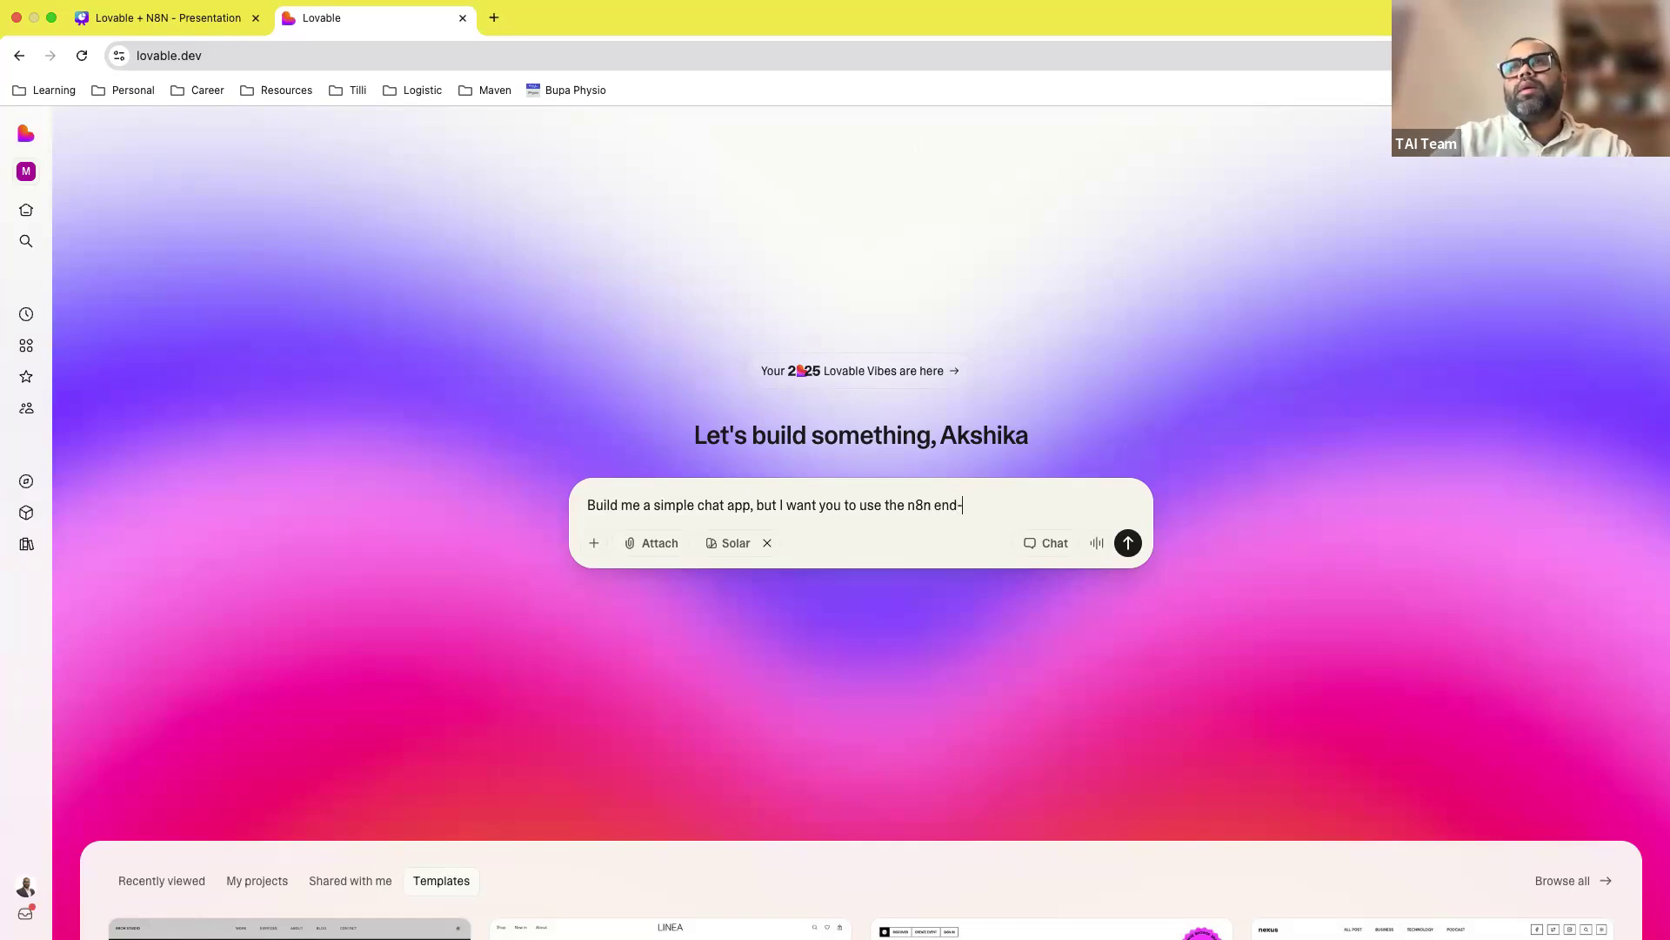
pyautogui.write('-point for this')
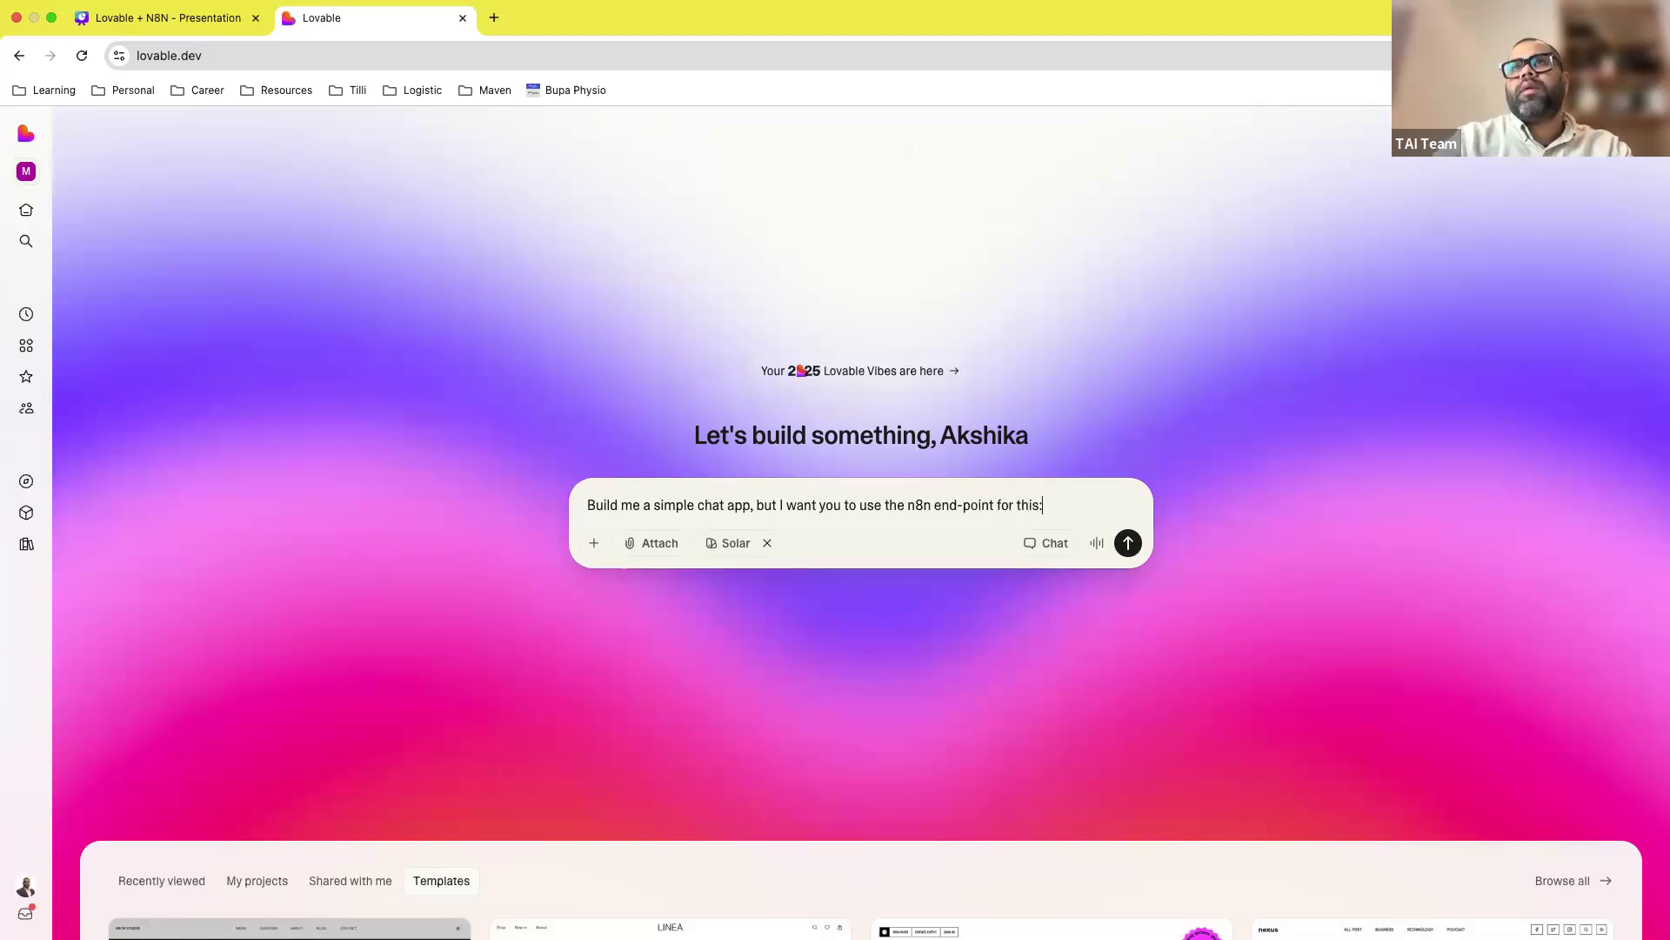
pyautogui.write(':')
pyautogui.hotkey('shift', 'Return')
pyautogui.hotkey('shift', 'Return')
pyautogui.hotkey('shift', 'Return')
pyautogui.hotkey('shift', 'Return')
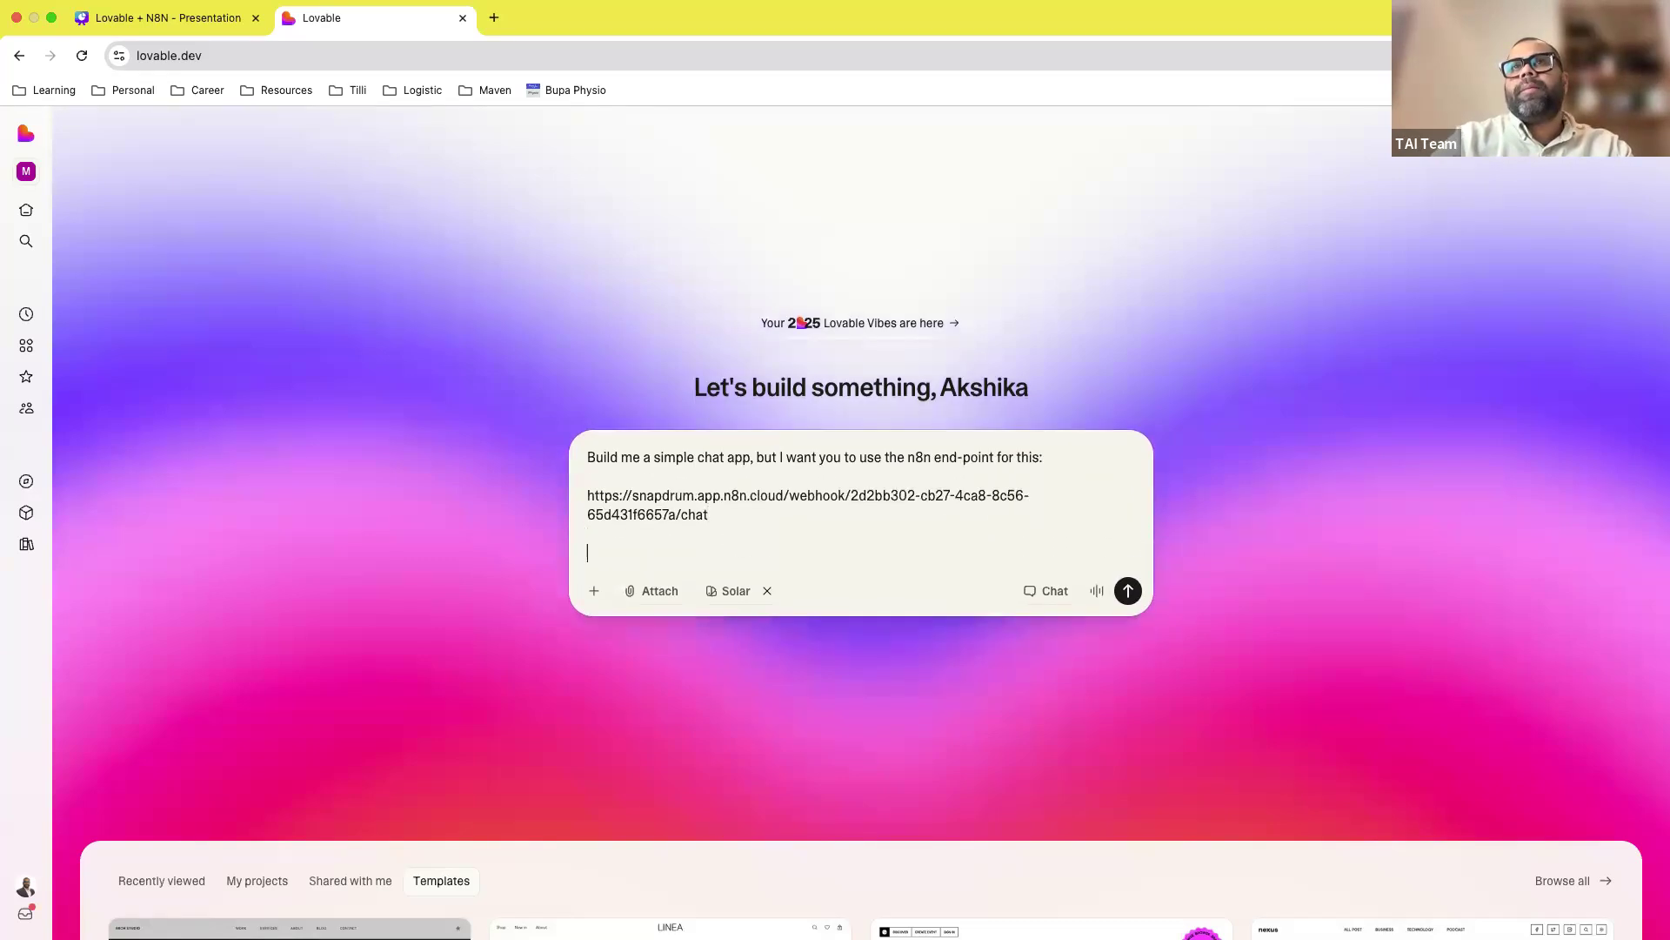
pyautogui.click(1128, 593)
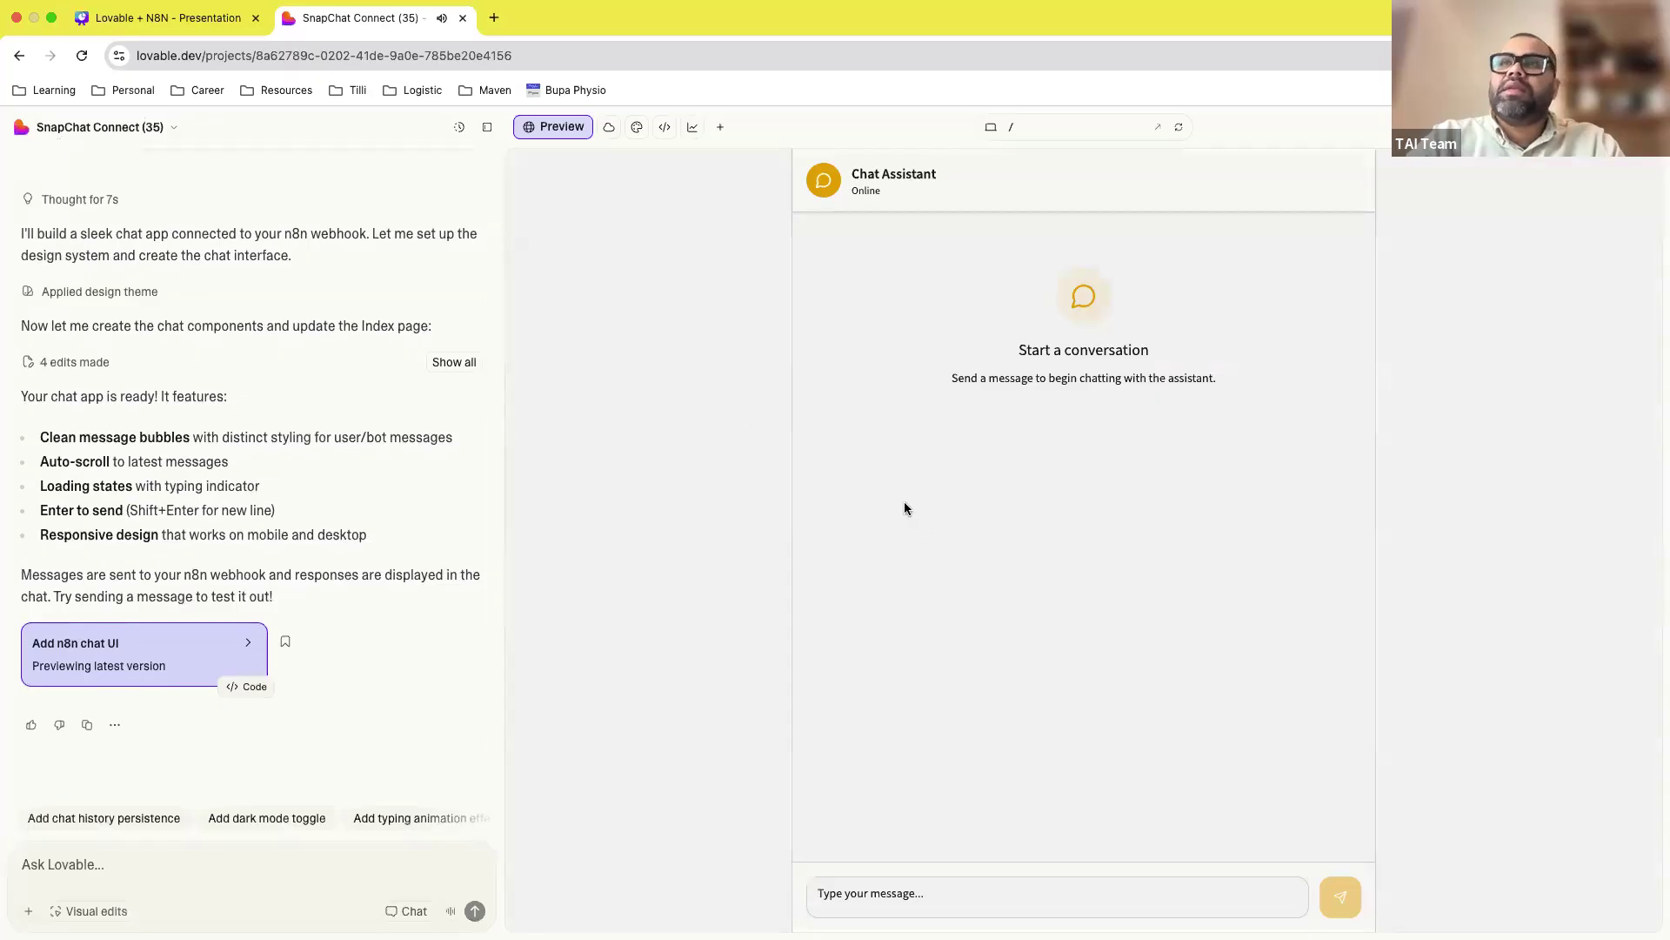
# Step: Send 'Hi' in the SnapChat Connect preview, which replies that it couldn't process the message
pyautogui.scroll(3, 295, 451)
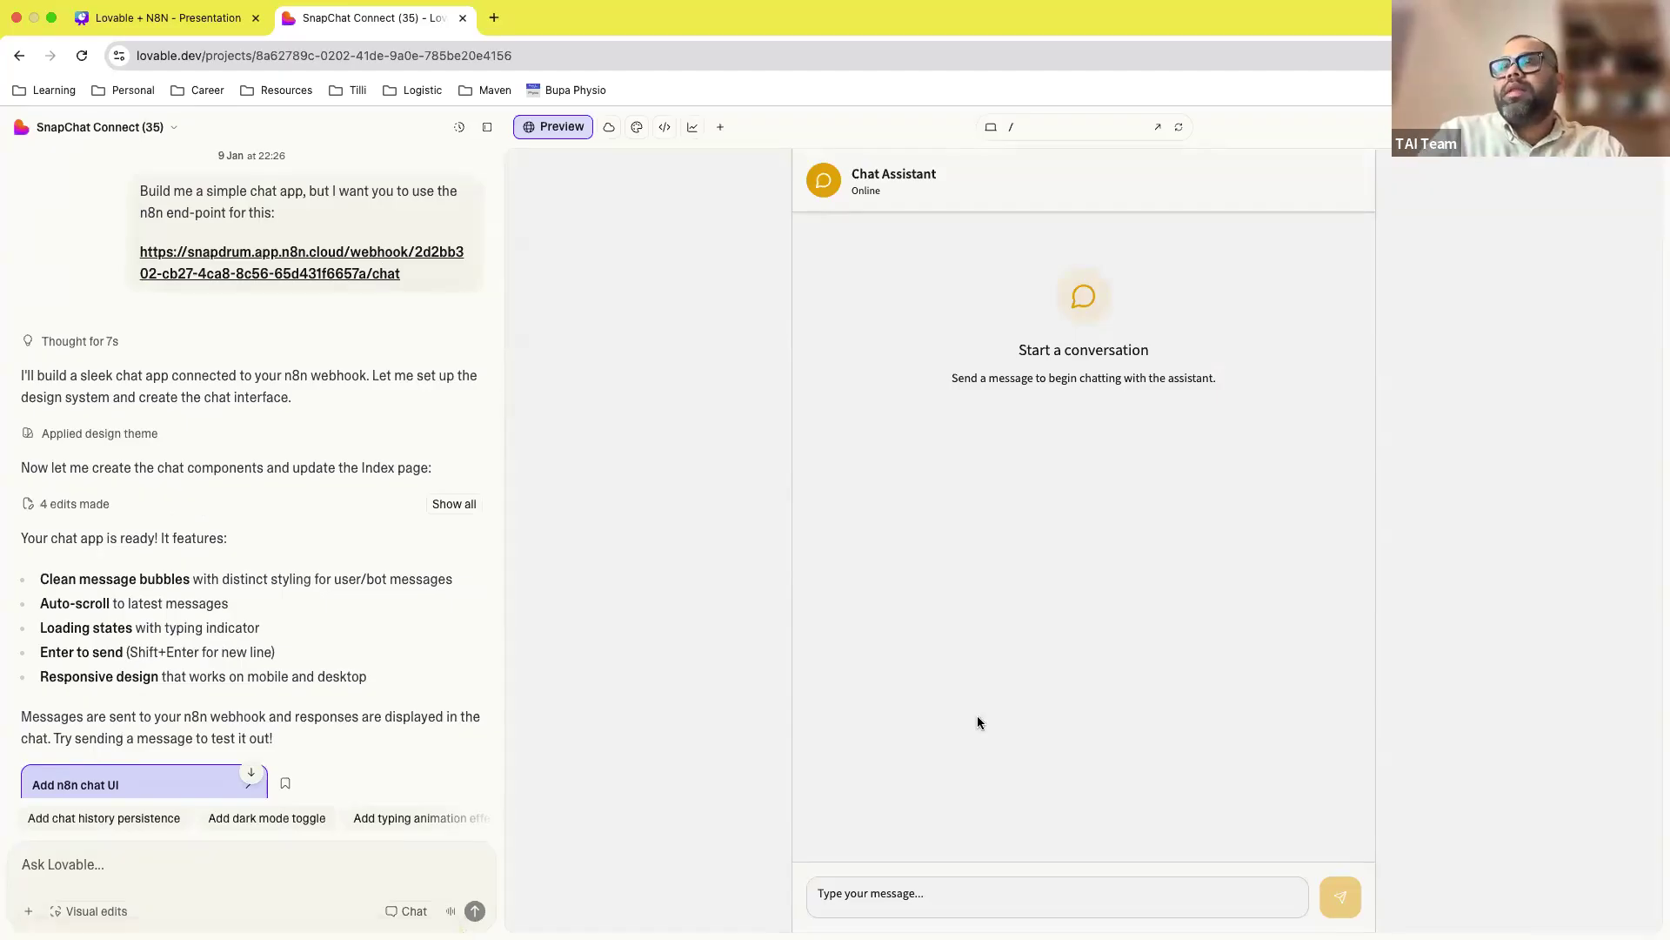
pyautogui.click(901, 896)
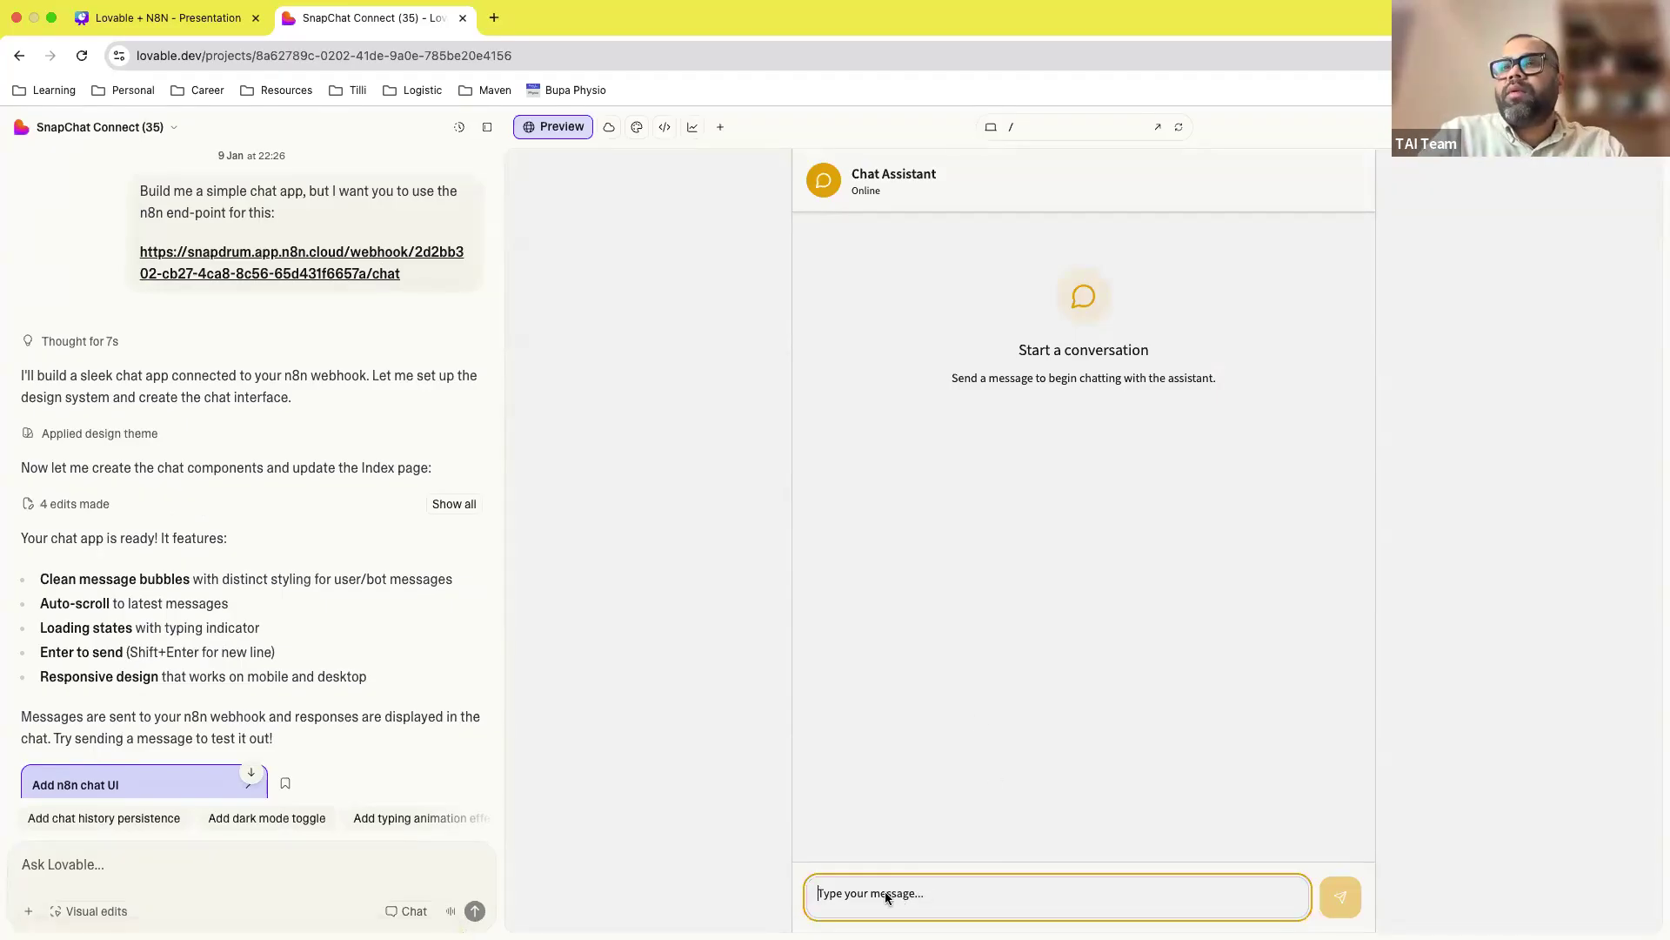
pyautogui.write('Hi')
pyautogui.press('Return')
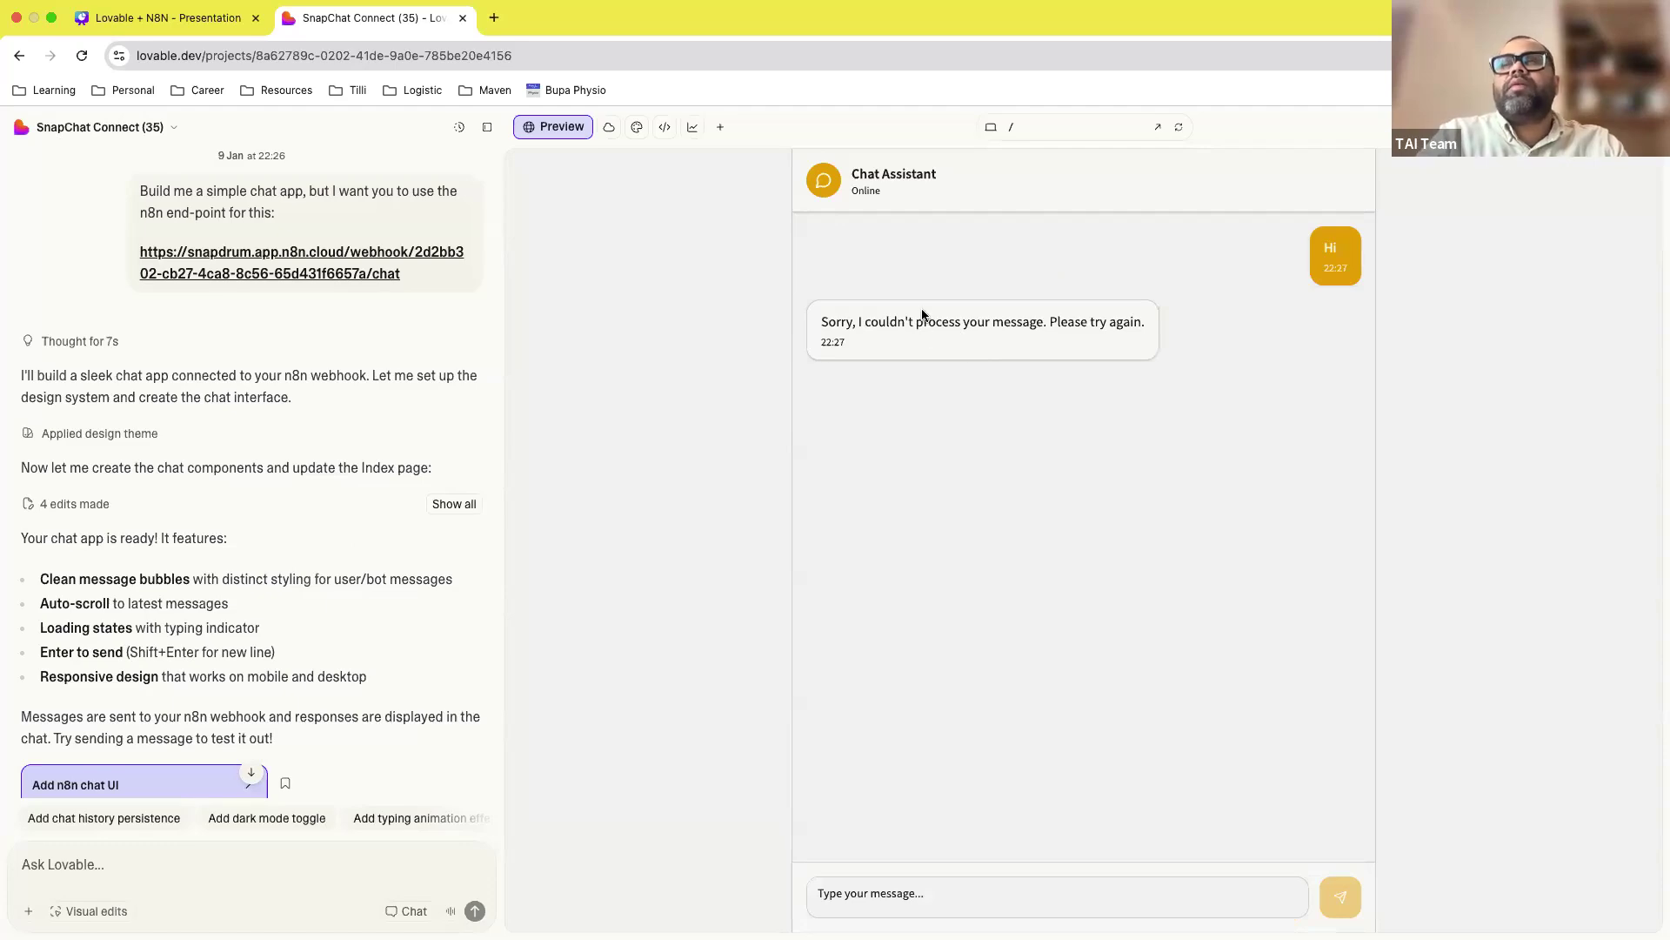
# Step: Trace the failed 22:27:38 run to Simple Memory and select its 'No session ID found' error
pyautogui.hotkey('ctrl', 'Right')
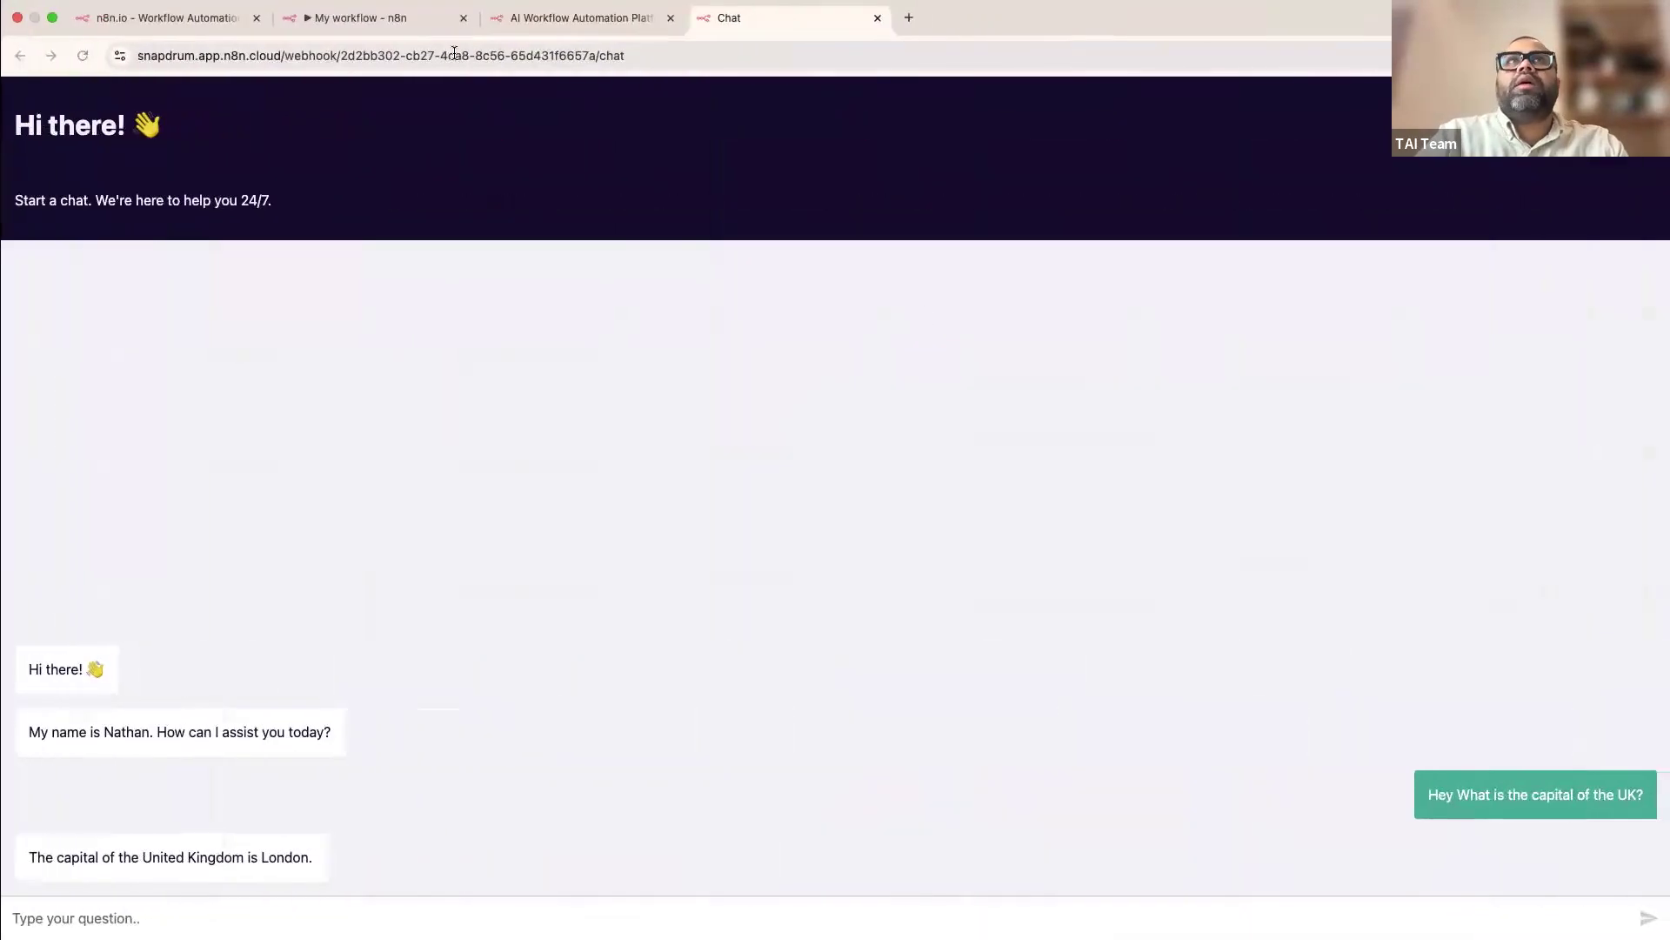
pyautogui.click(374, 17)
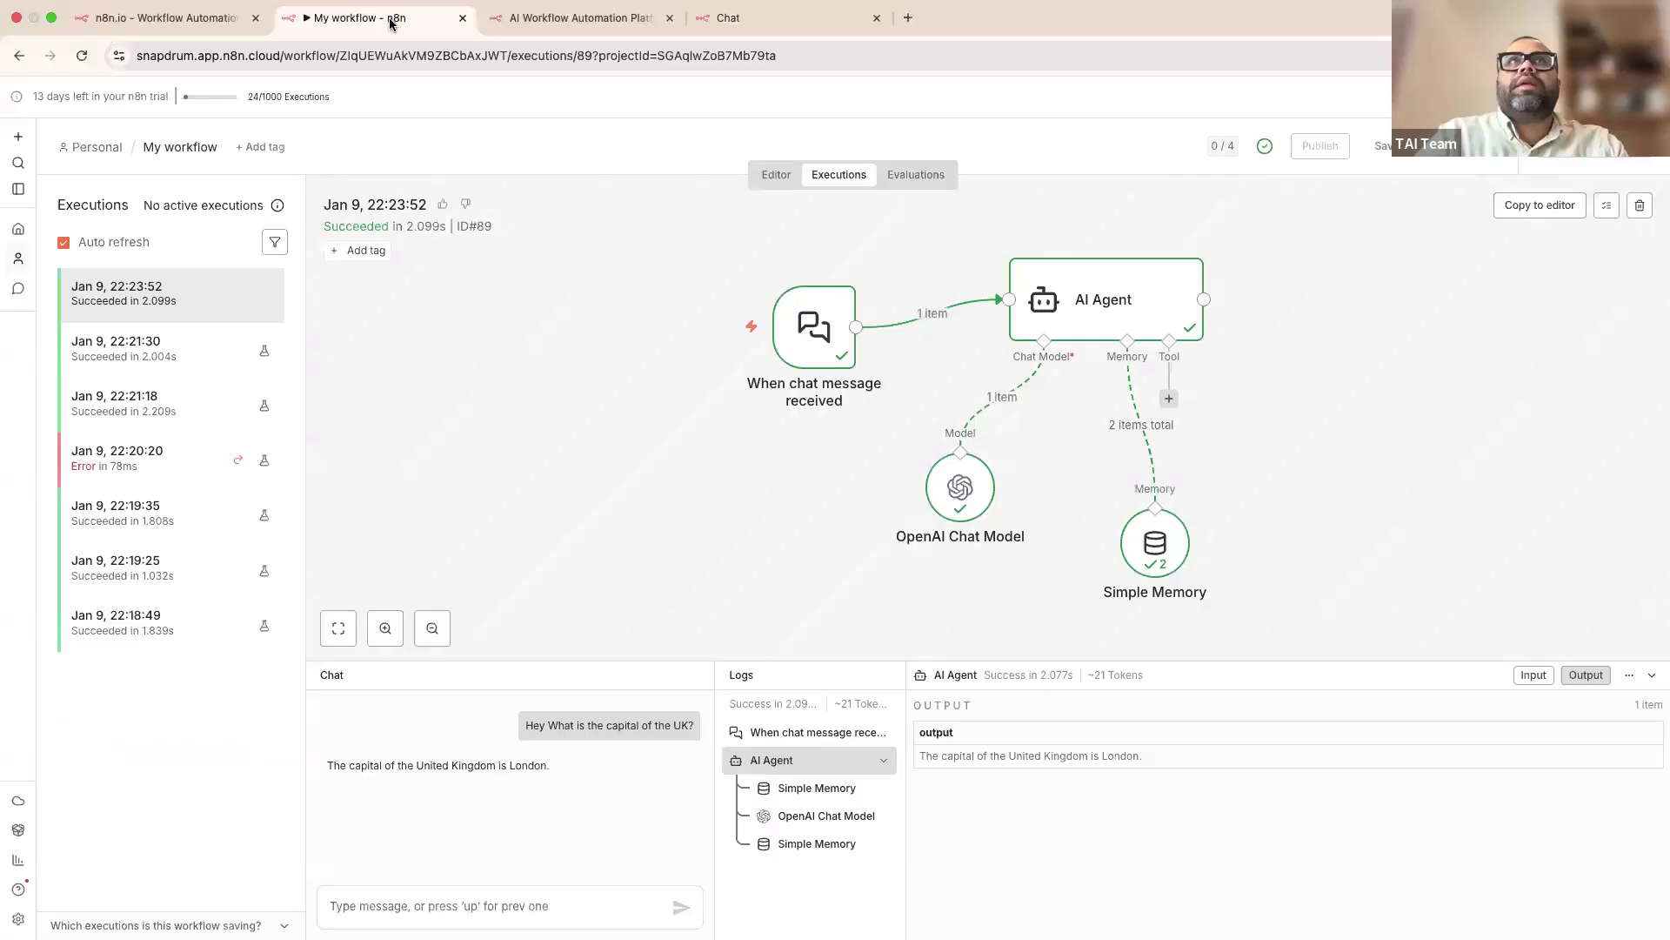
pyautogui.click(82, 55)
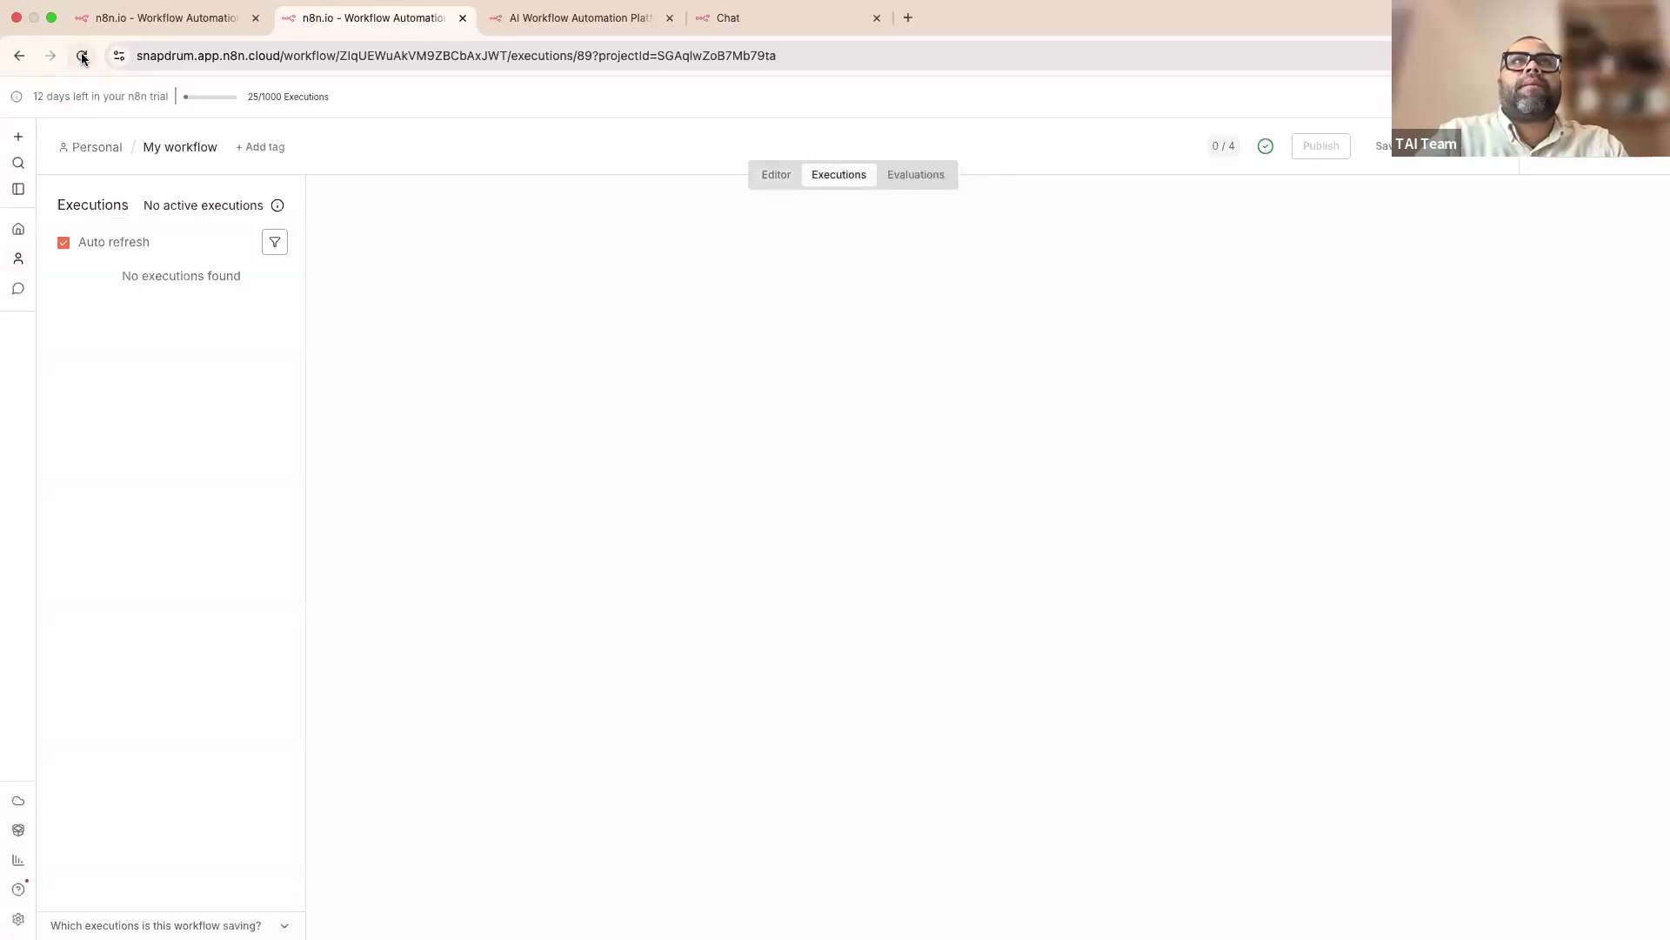
pyautogui.click(136, 298)
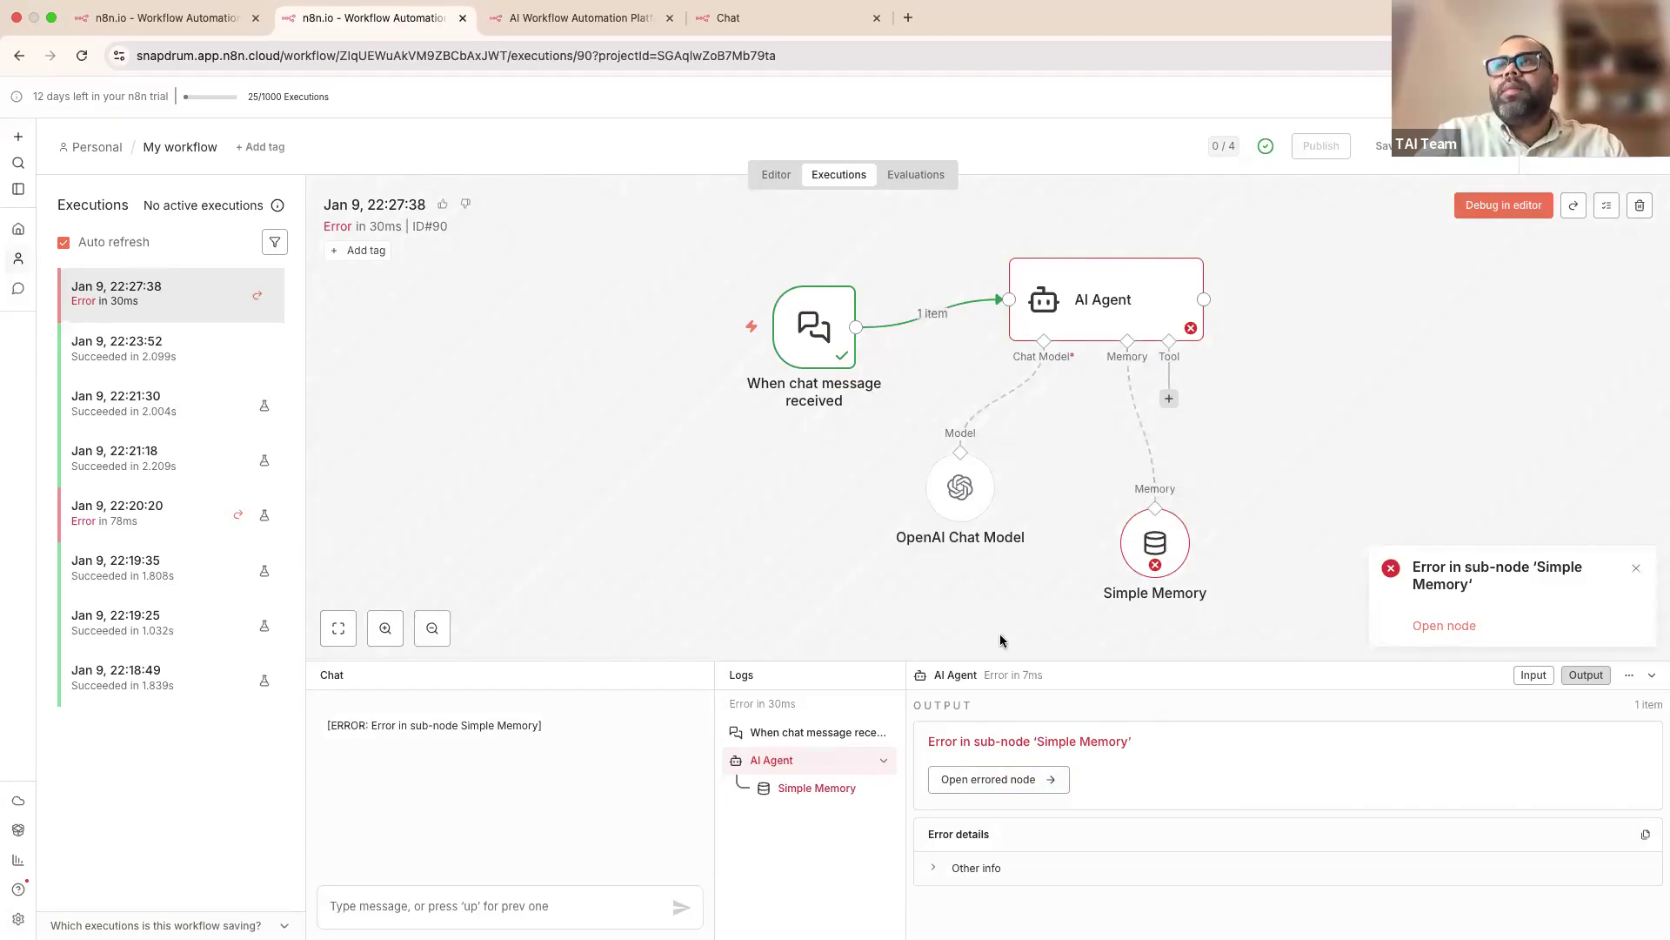
pyautogui.click(999, 783)
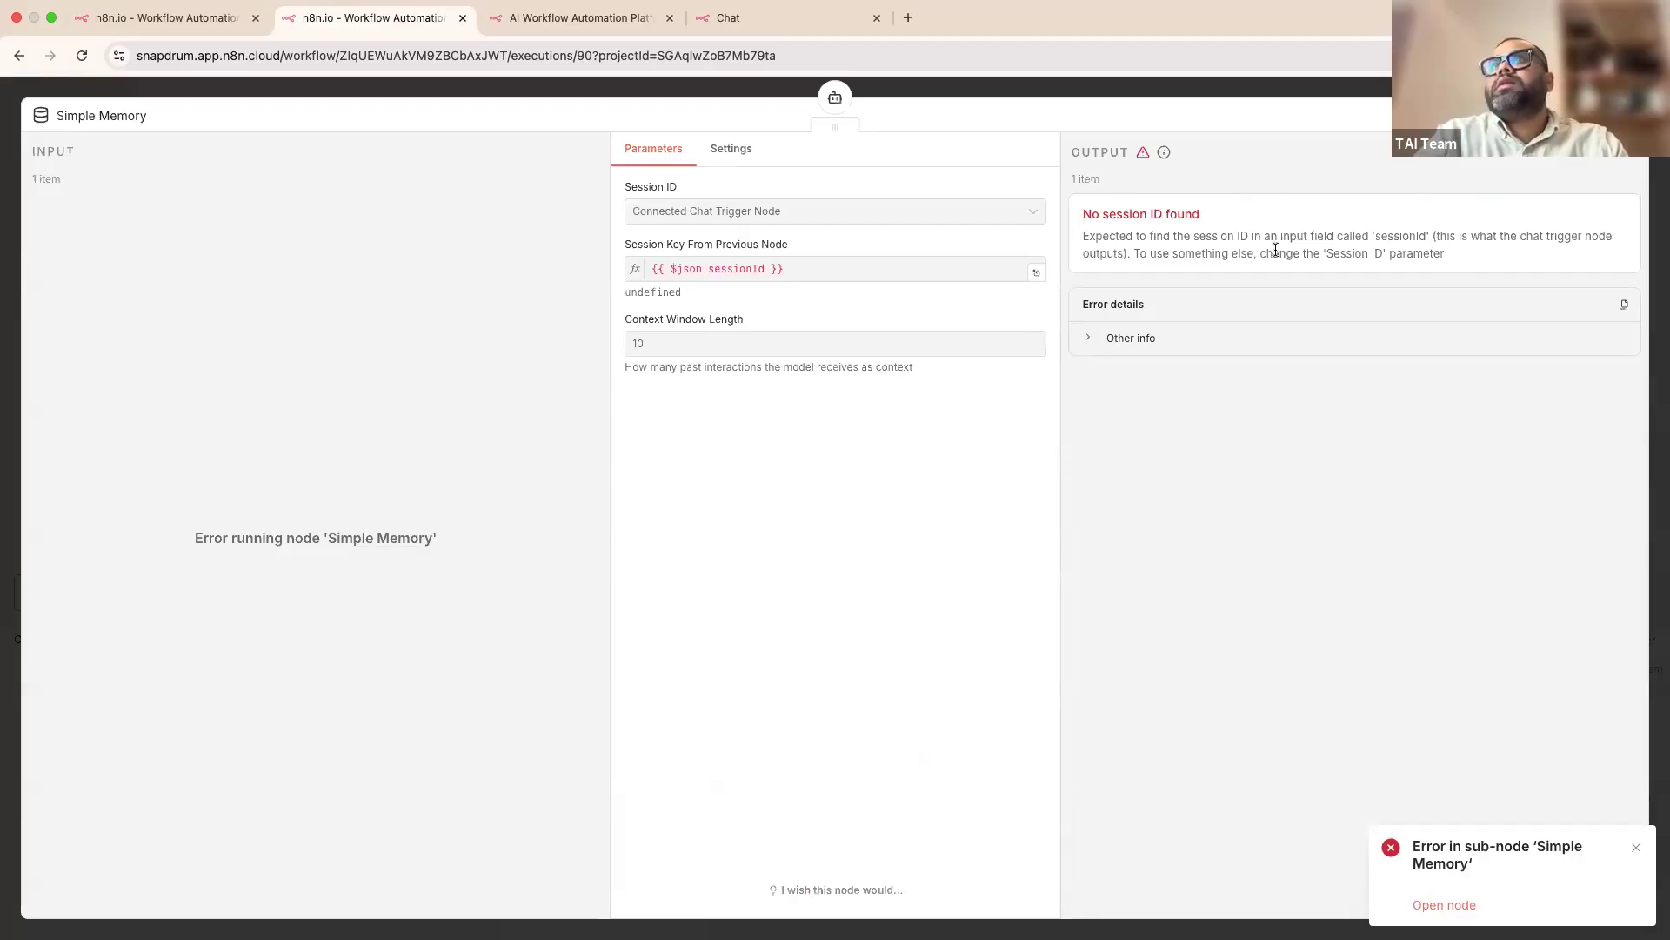
pyautogui.moveTo(1446, 254); pyautogui.dragTo(1079, 209)
pyautogui.press('super+c')
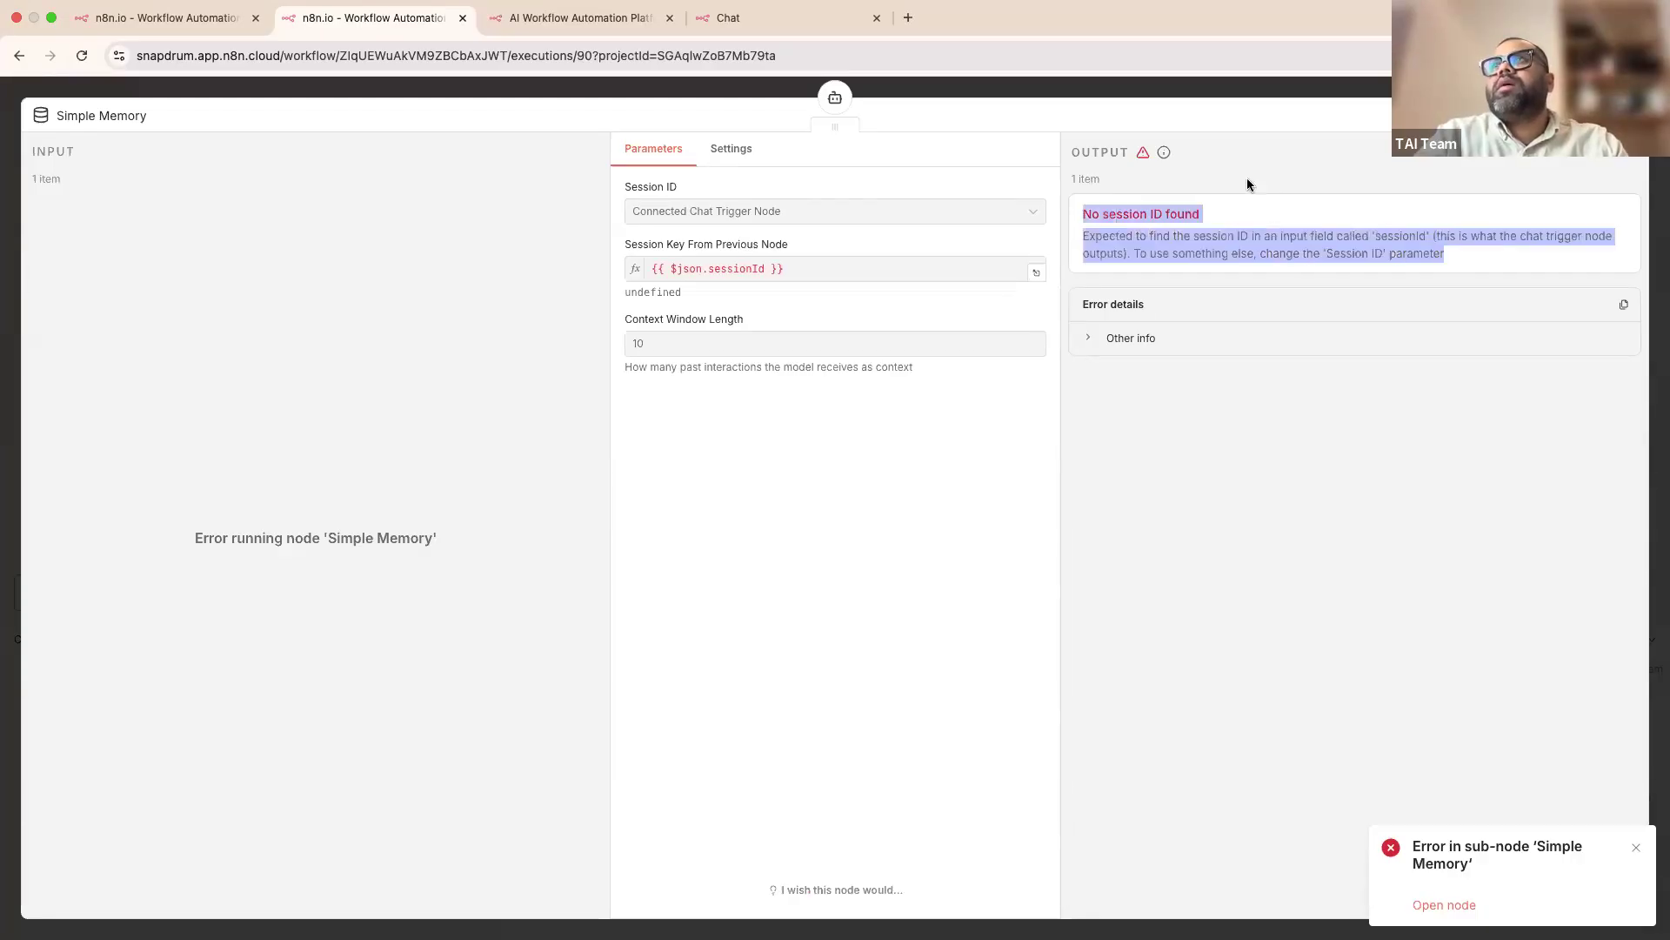
pyautogui.hotkey('ctrl', 'Left')
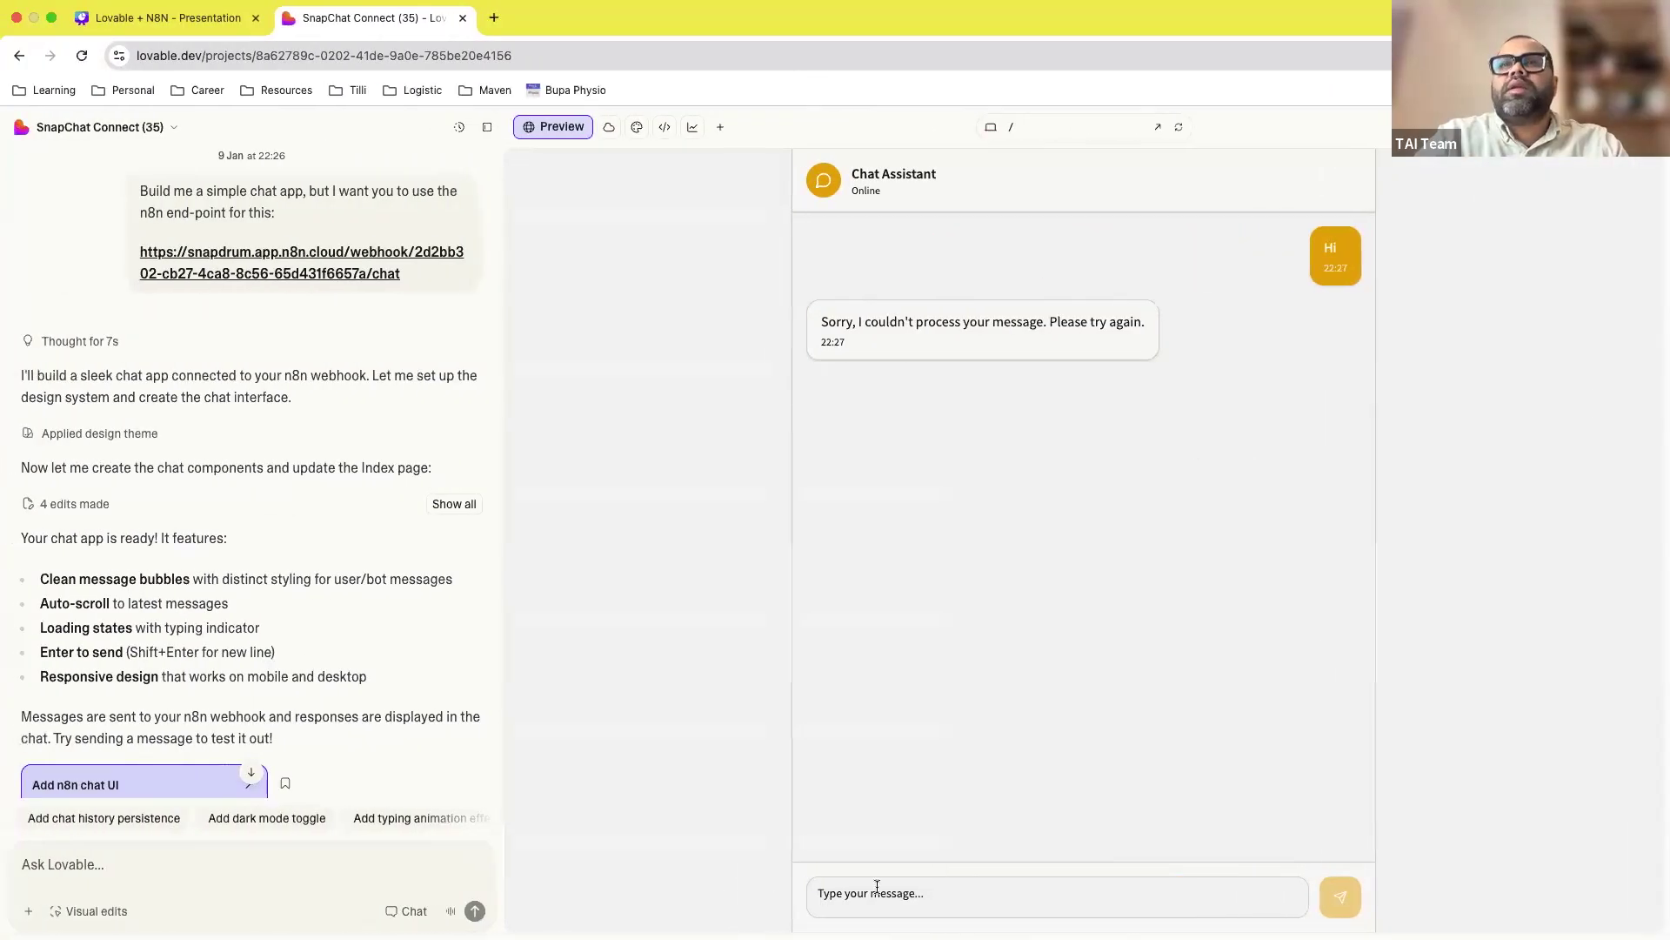
# Step: Write 'Please fix this:' in Ask Lovable with the n8n error pasted beneath it
pyautogui.click(300, 865)
pyautogui.write('Pleas')
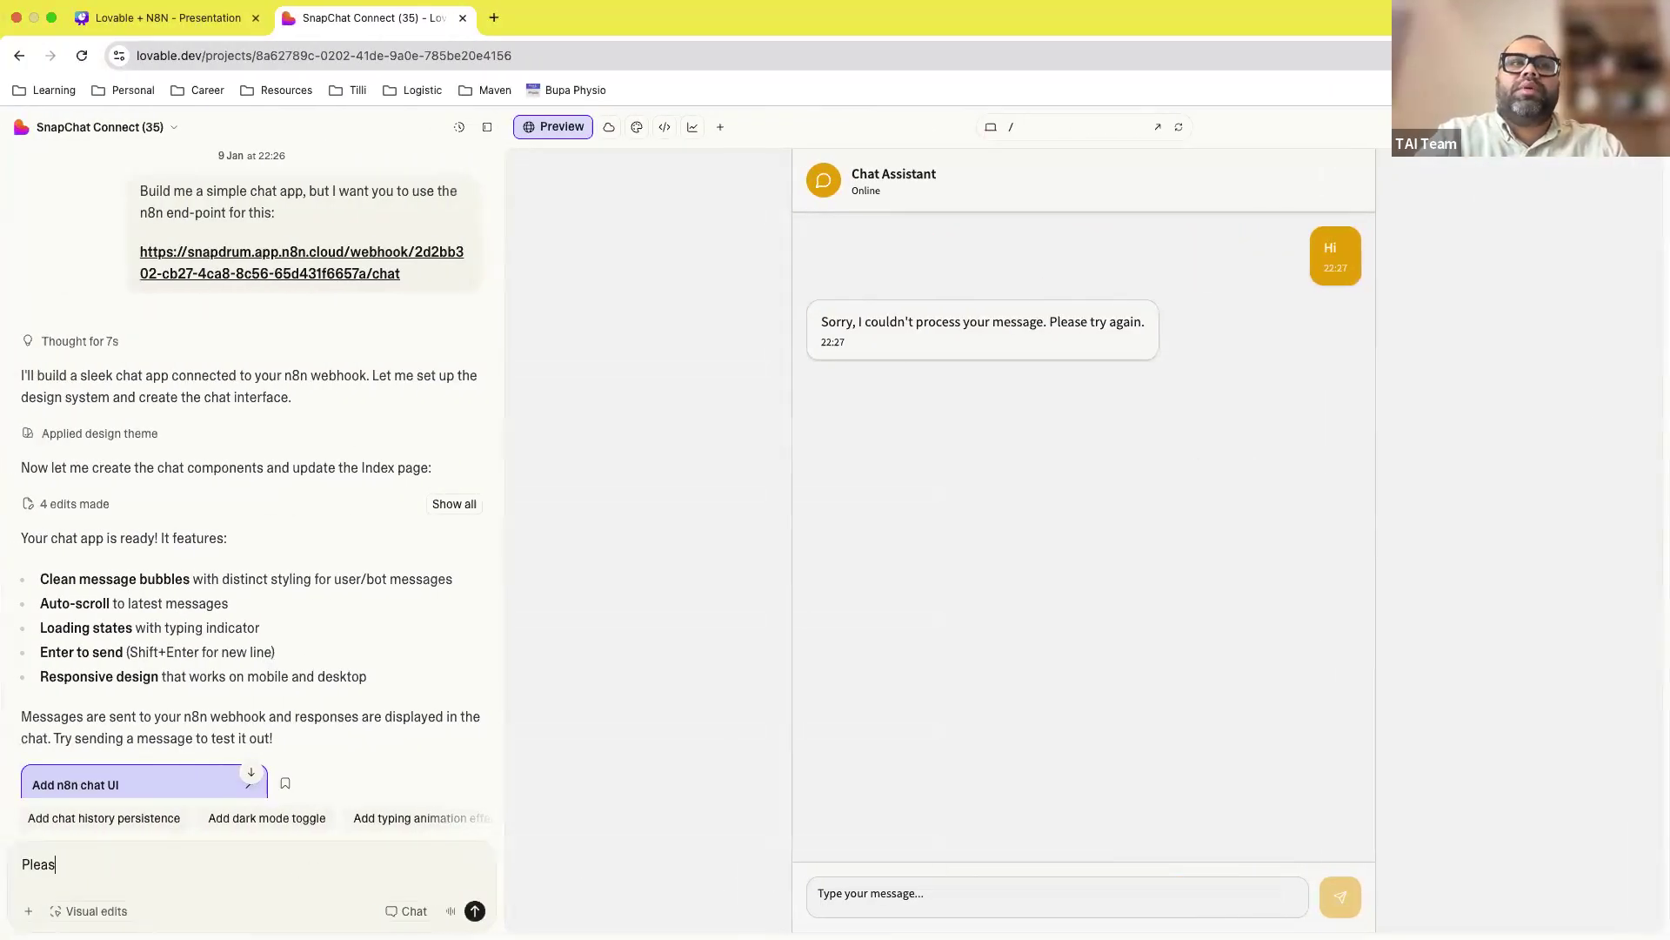
pyautogui.write('e fix this:')
pyautogui.hotkey('shift', 'Return')
pyautogui.hotkey('shift', 'Return')
pyautogui.press('super+v')
pyautogui.hotkey('shift', 'Return')
pyautogui.hotkey('shift', 'Return')
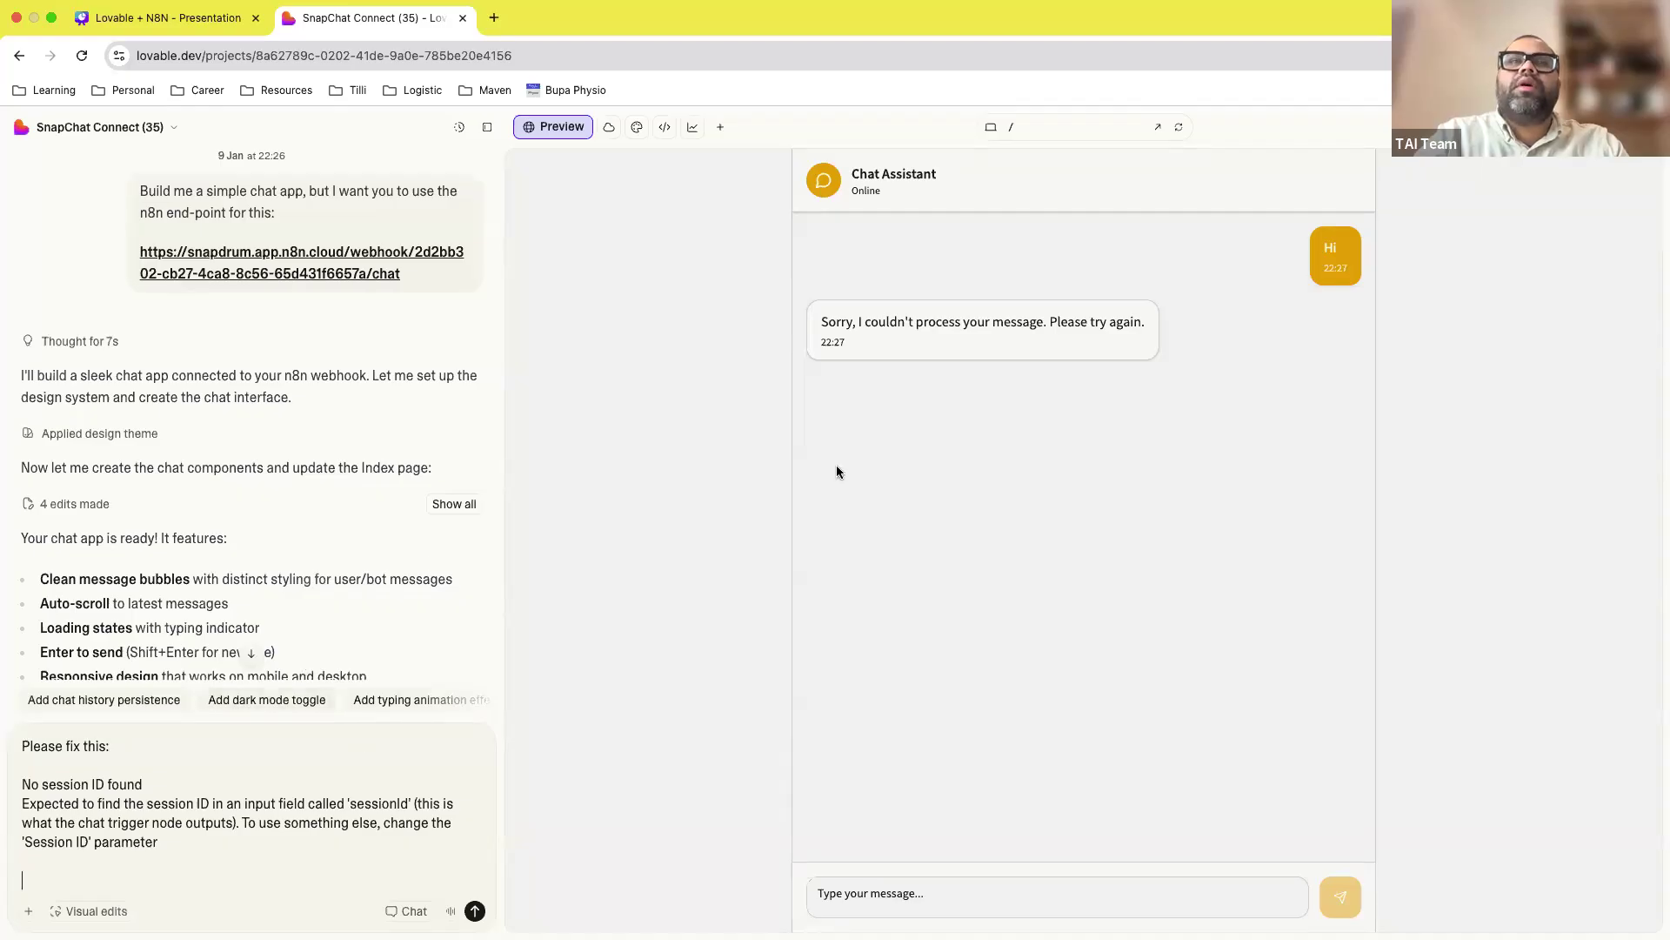
pyautogui.hotkey('ctrl', 'Right')
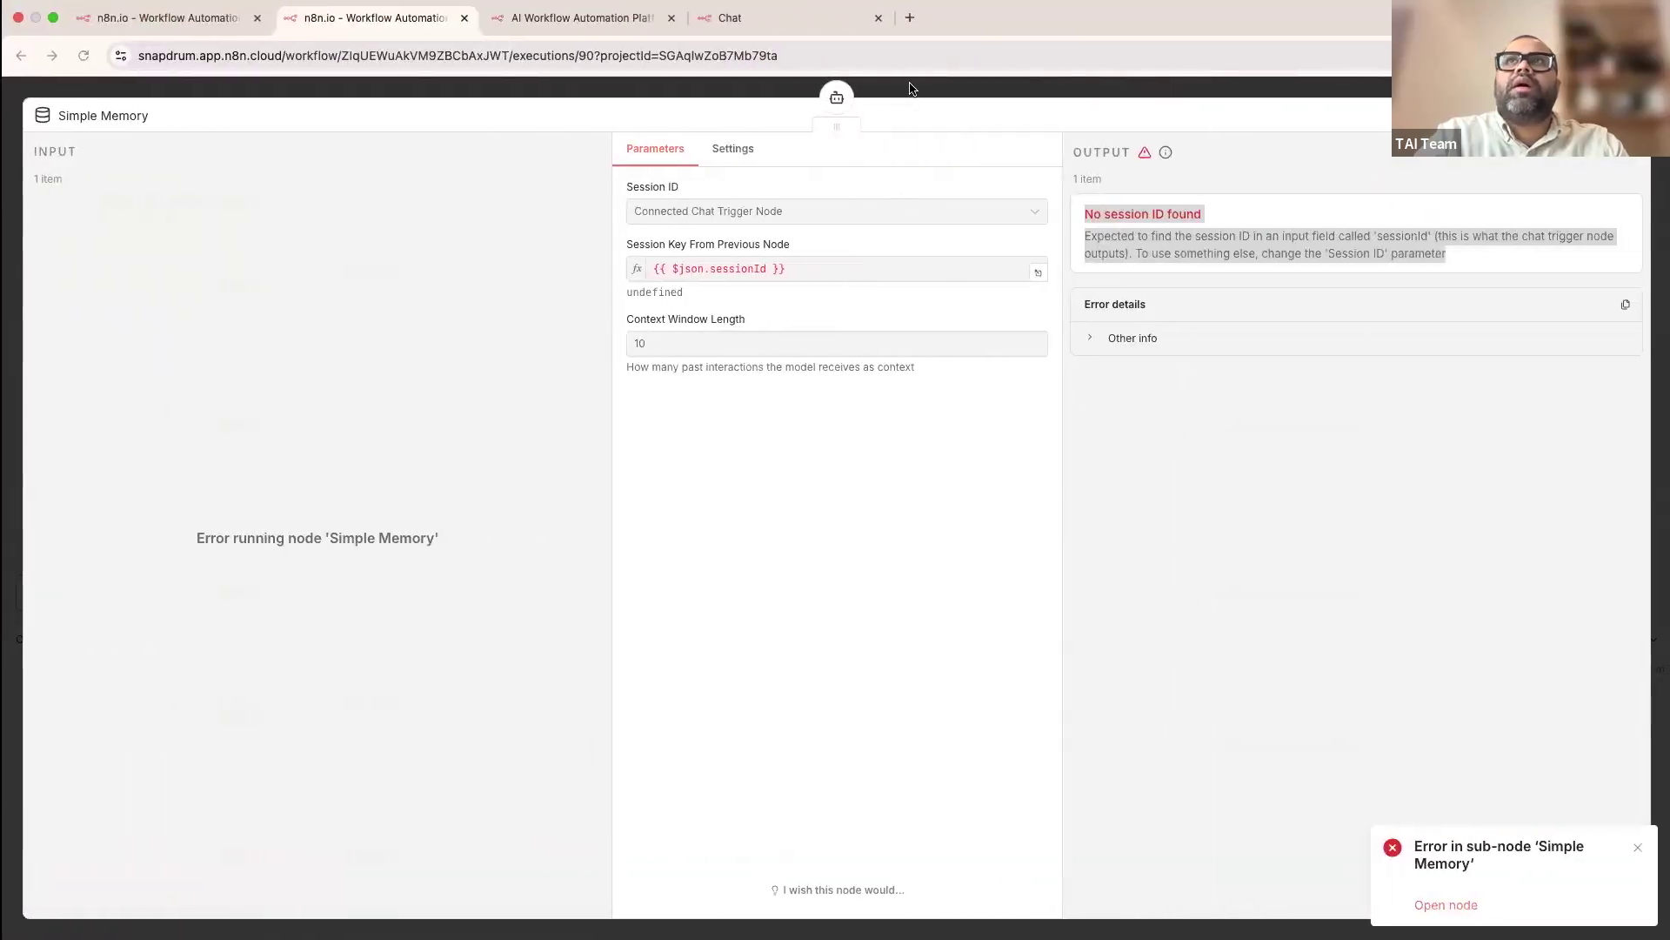
# Step: Close Simple Memory, inspect the failed run's chat trigger and AI Agent nodes, then return to Lovable
pyautogui.click(911, 82)
pyautogui.doubleClick(822, 330)
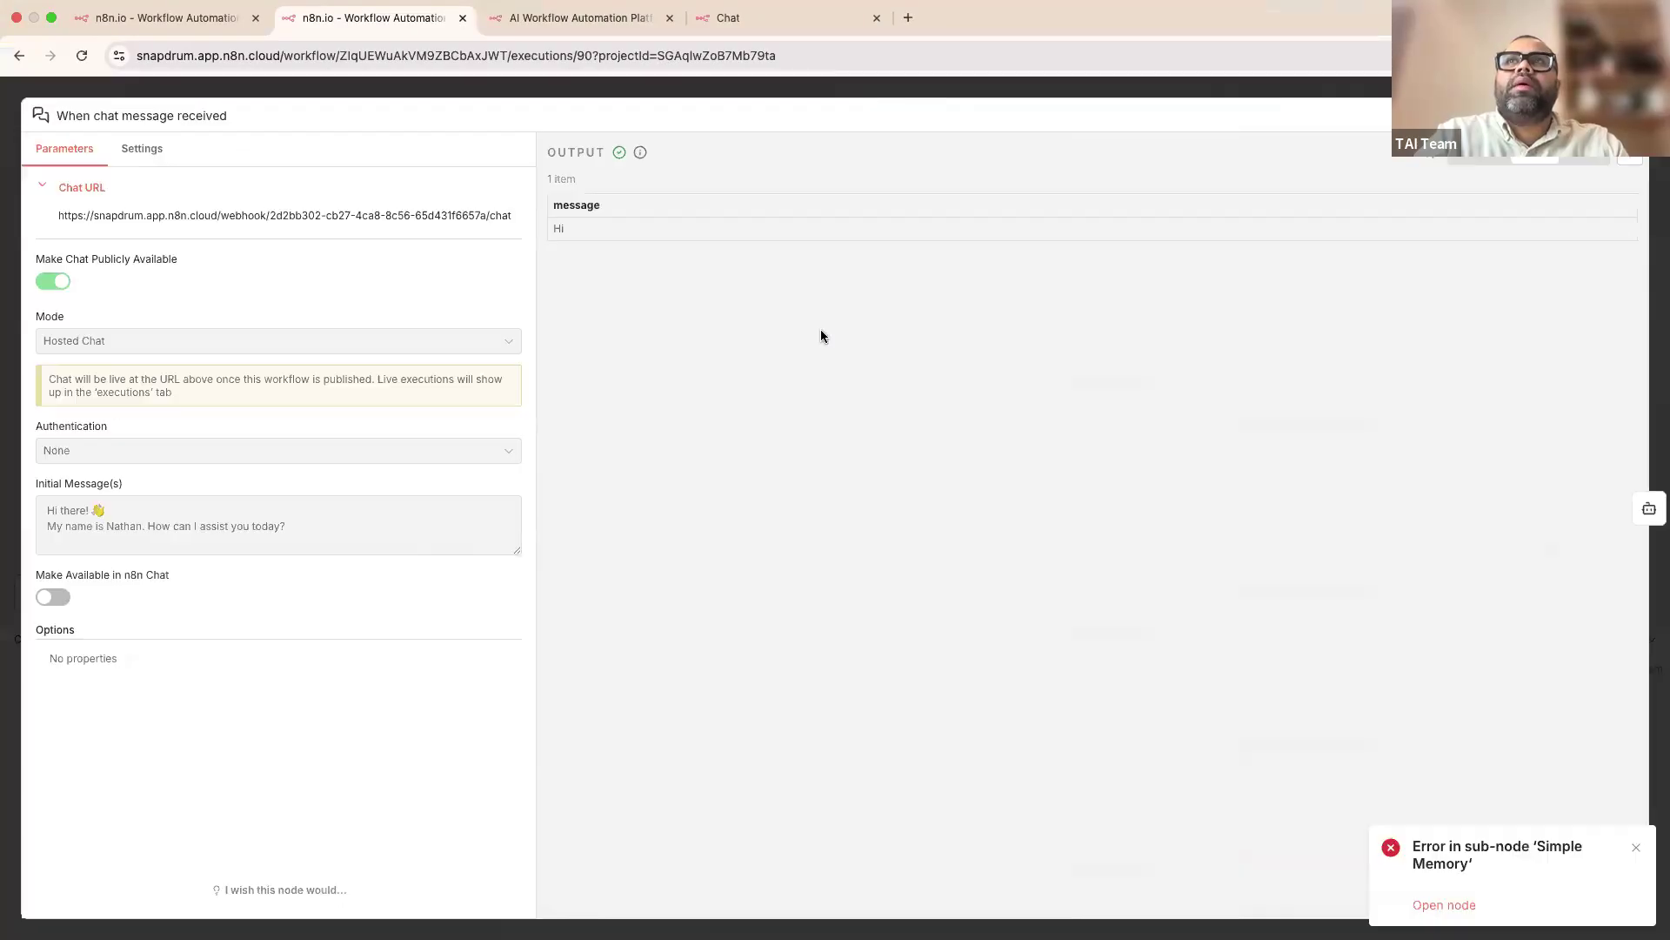
pyautogui.click(886, 85)
pyautogui.doubleClick(1035, 283)
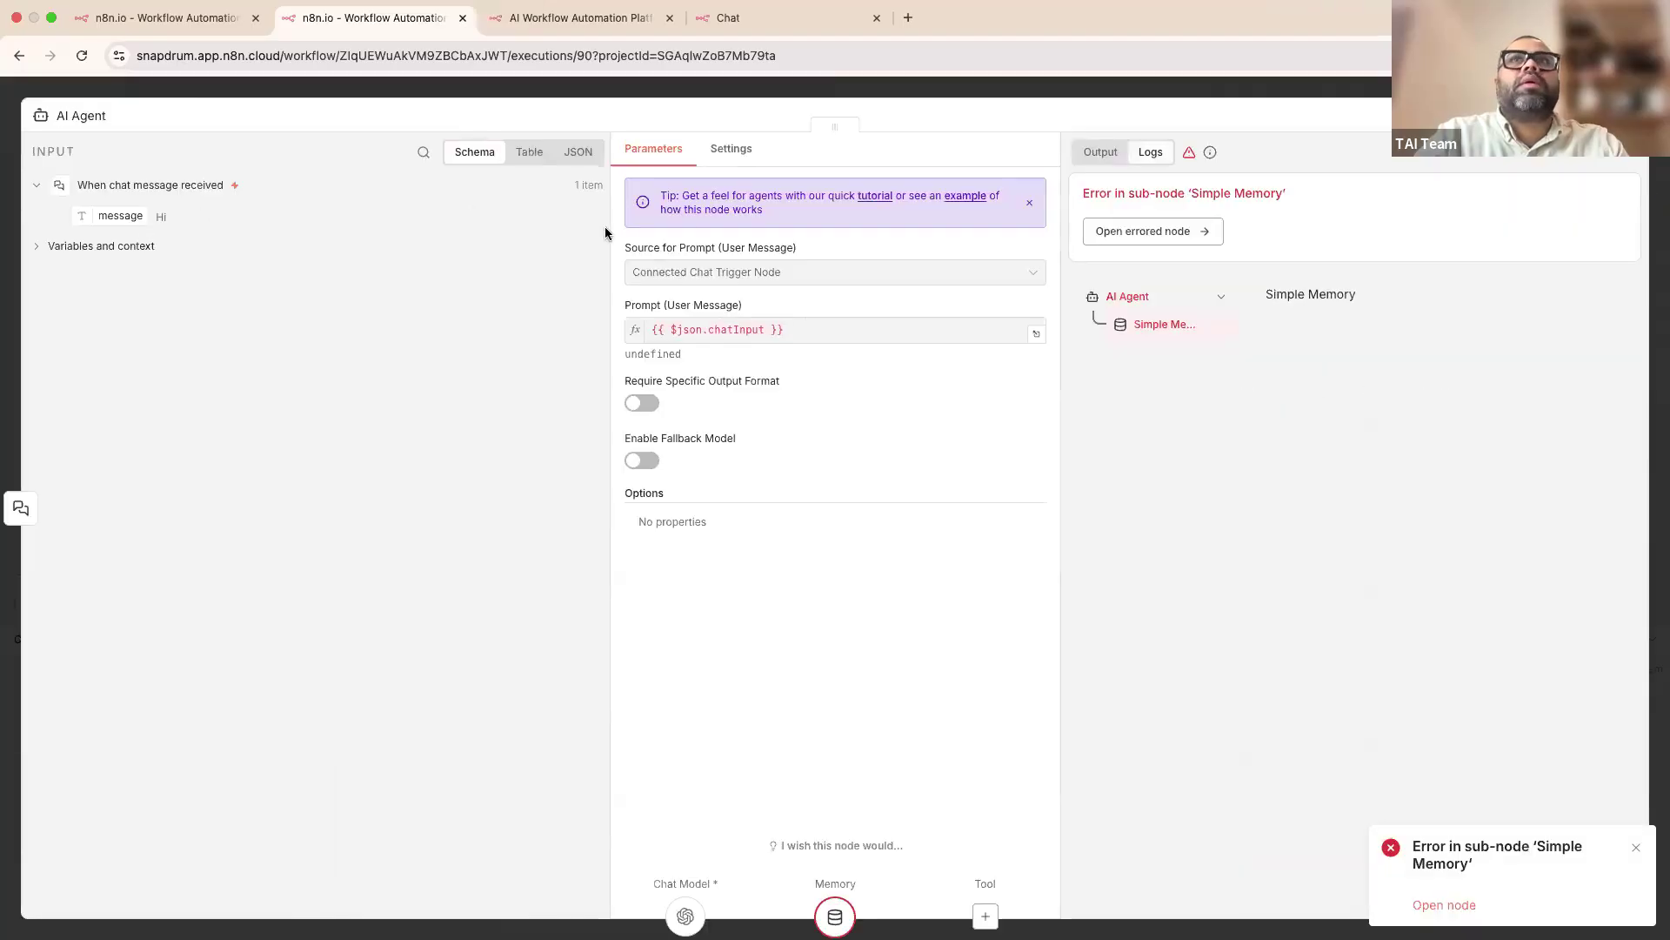
pyautogui.click(715, 89)
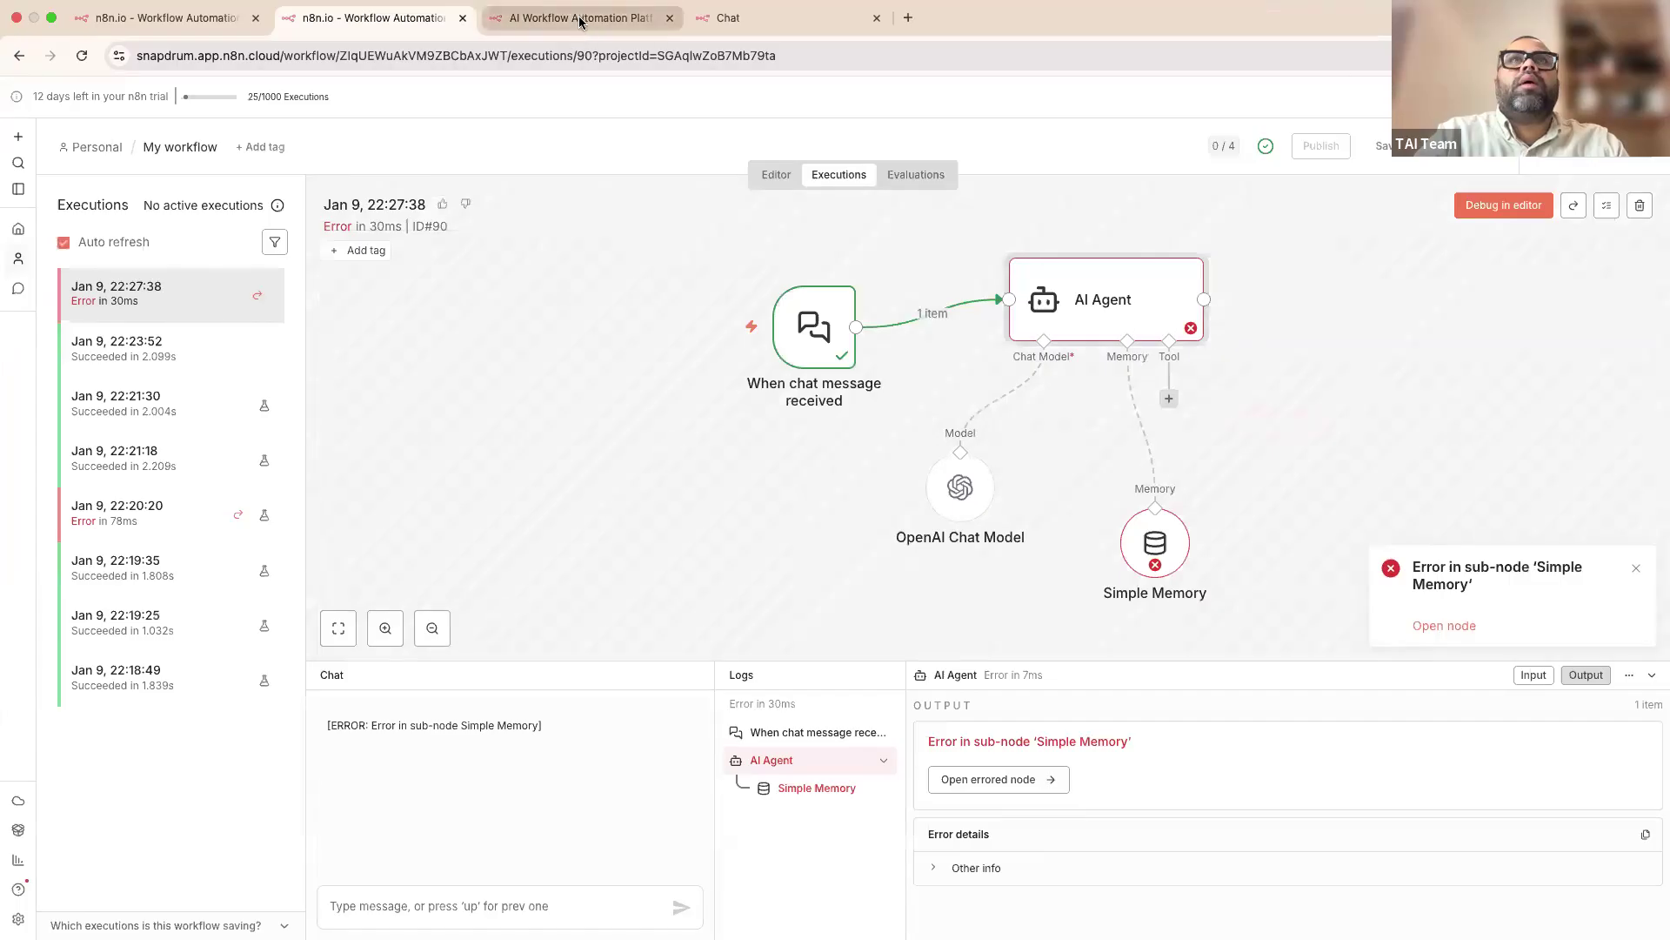
pyautogui.hotkey('ctrl', 'Left')
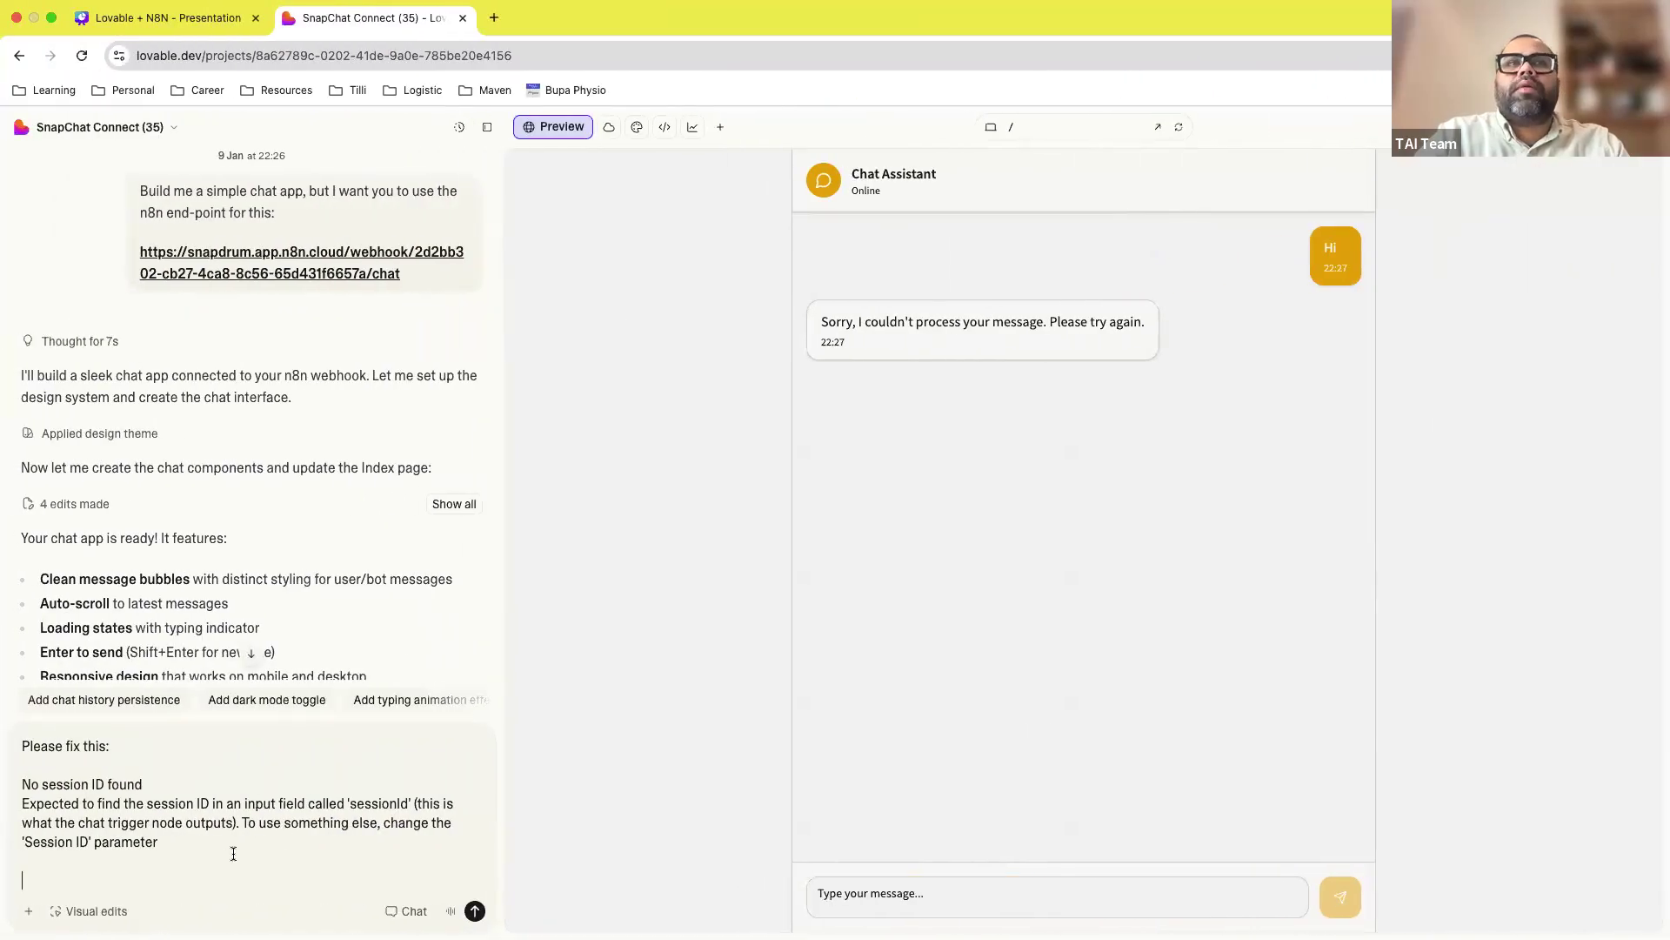
# Step: Add a note and an n8n workflow screenshot to the session-ID fix request and submit it
pyautogui.hotkey('shift', 'Return')
pyautogui.write('Make')
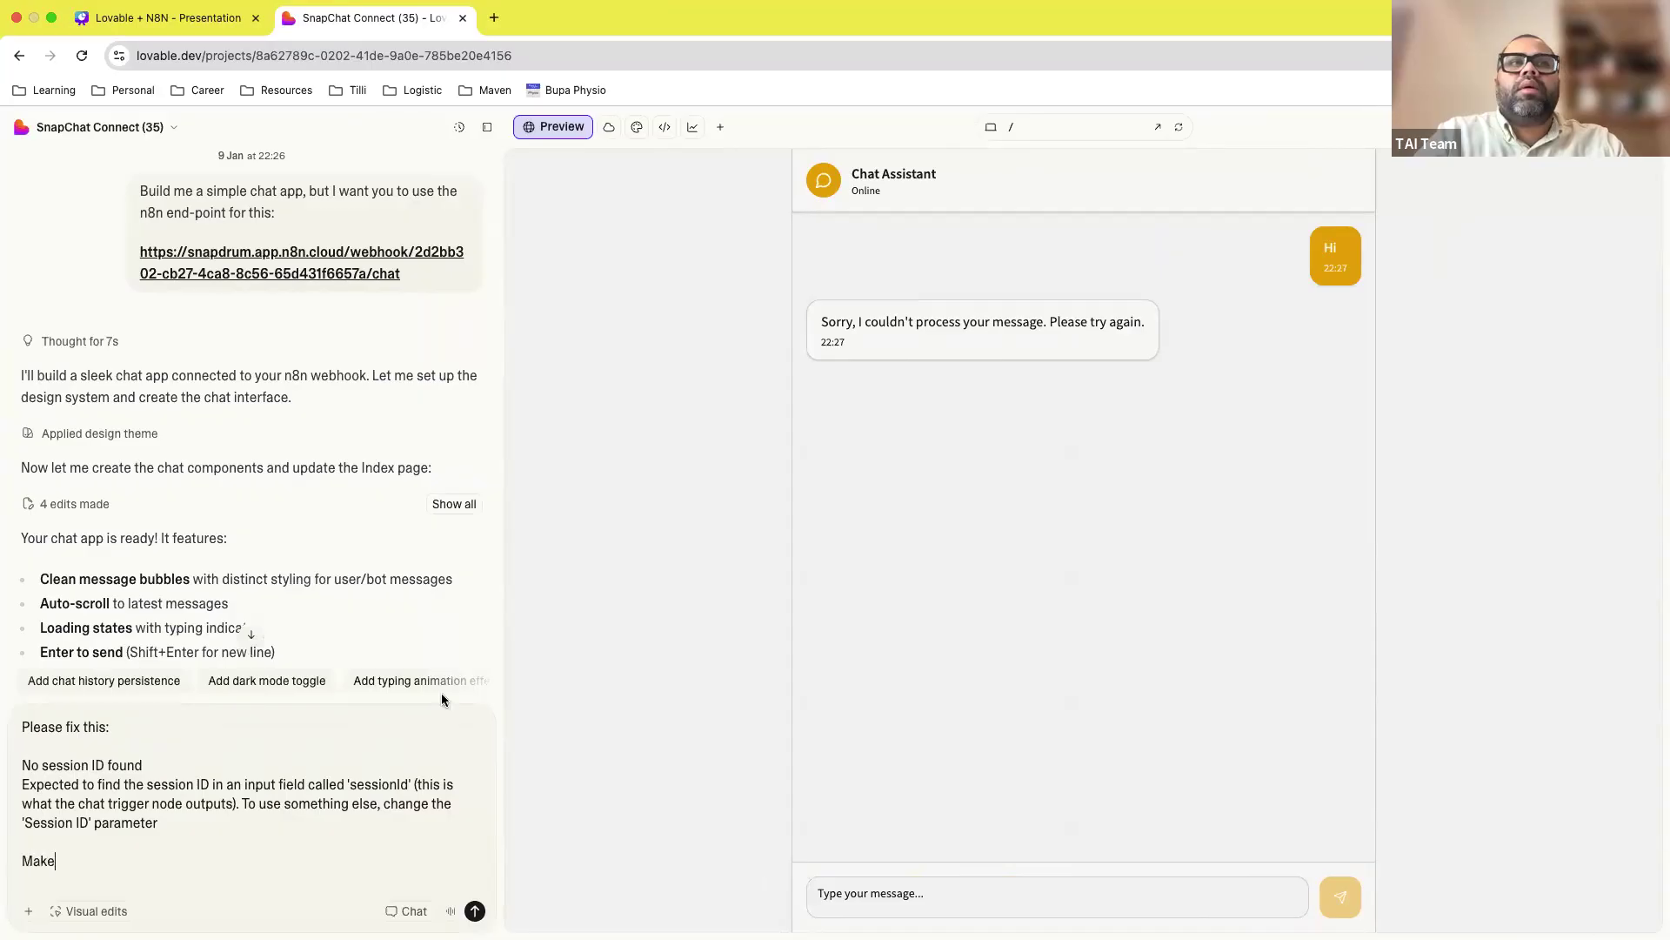
pyautogui.hotkey('ctrl', 'Right')
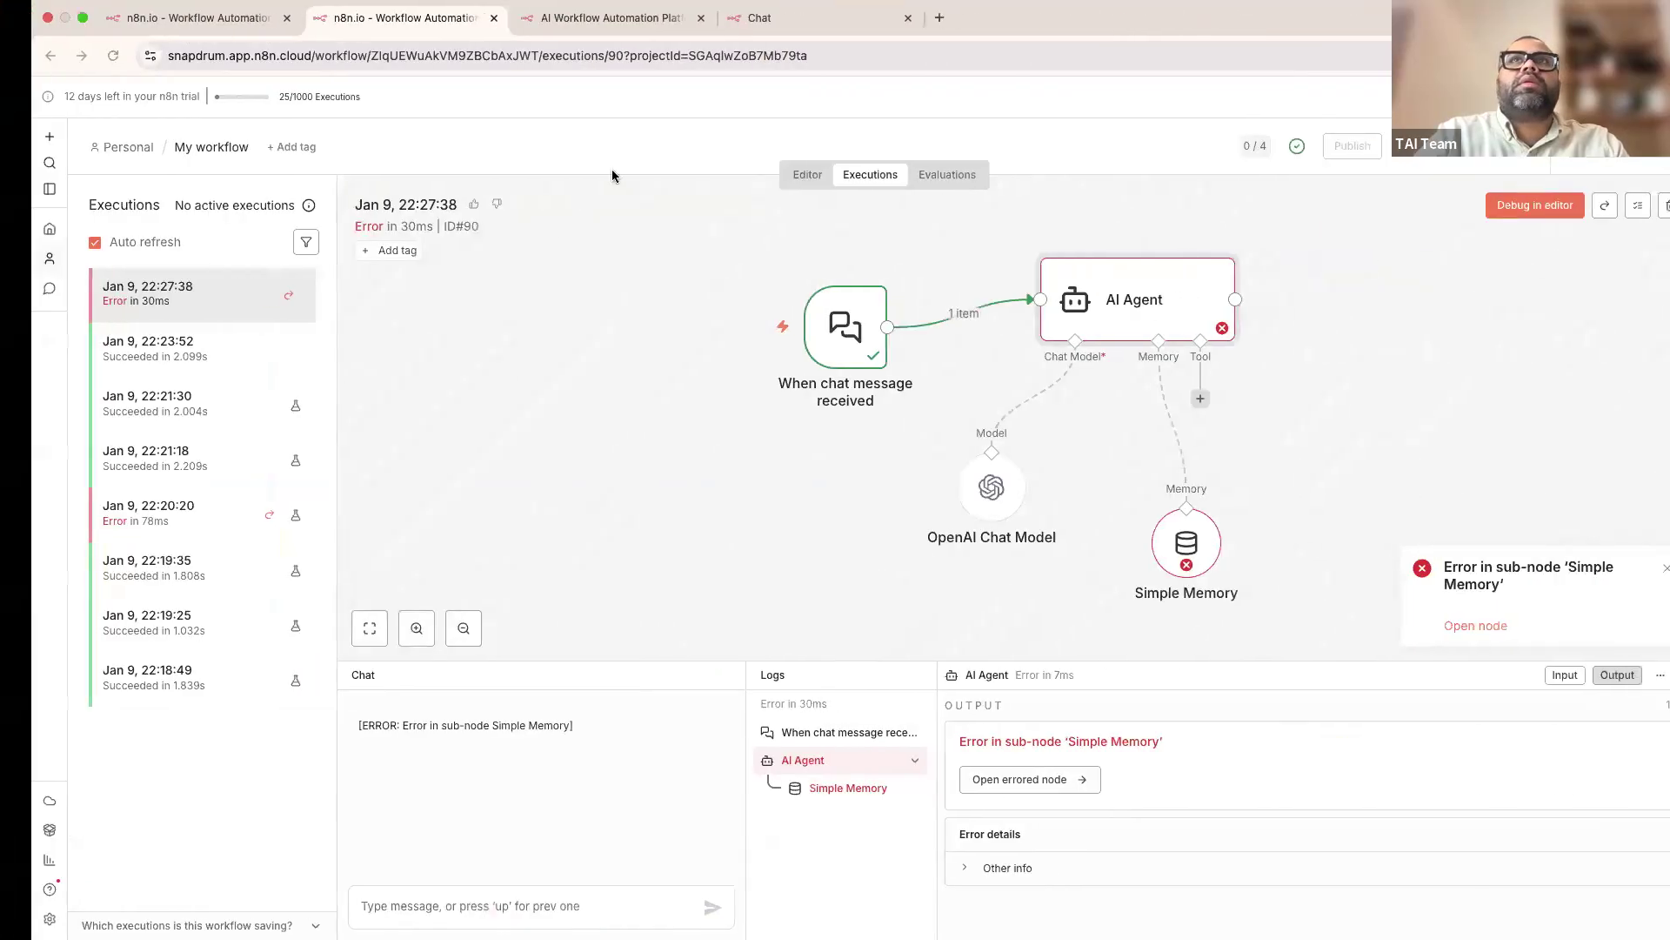
pyautogui.press('super+shift+5')
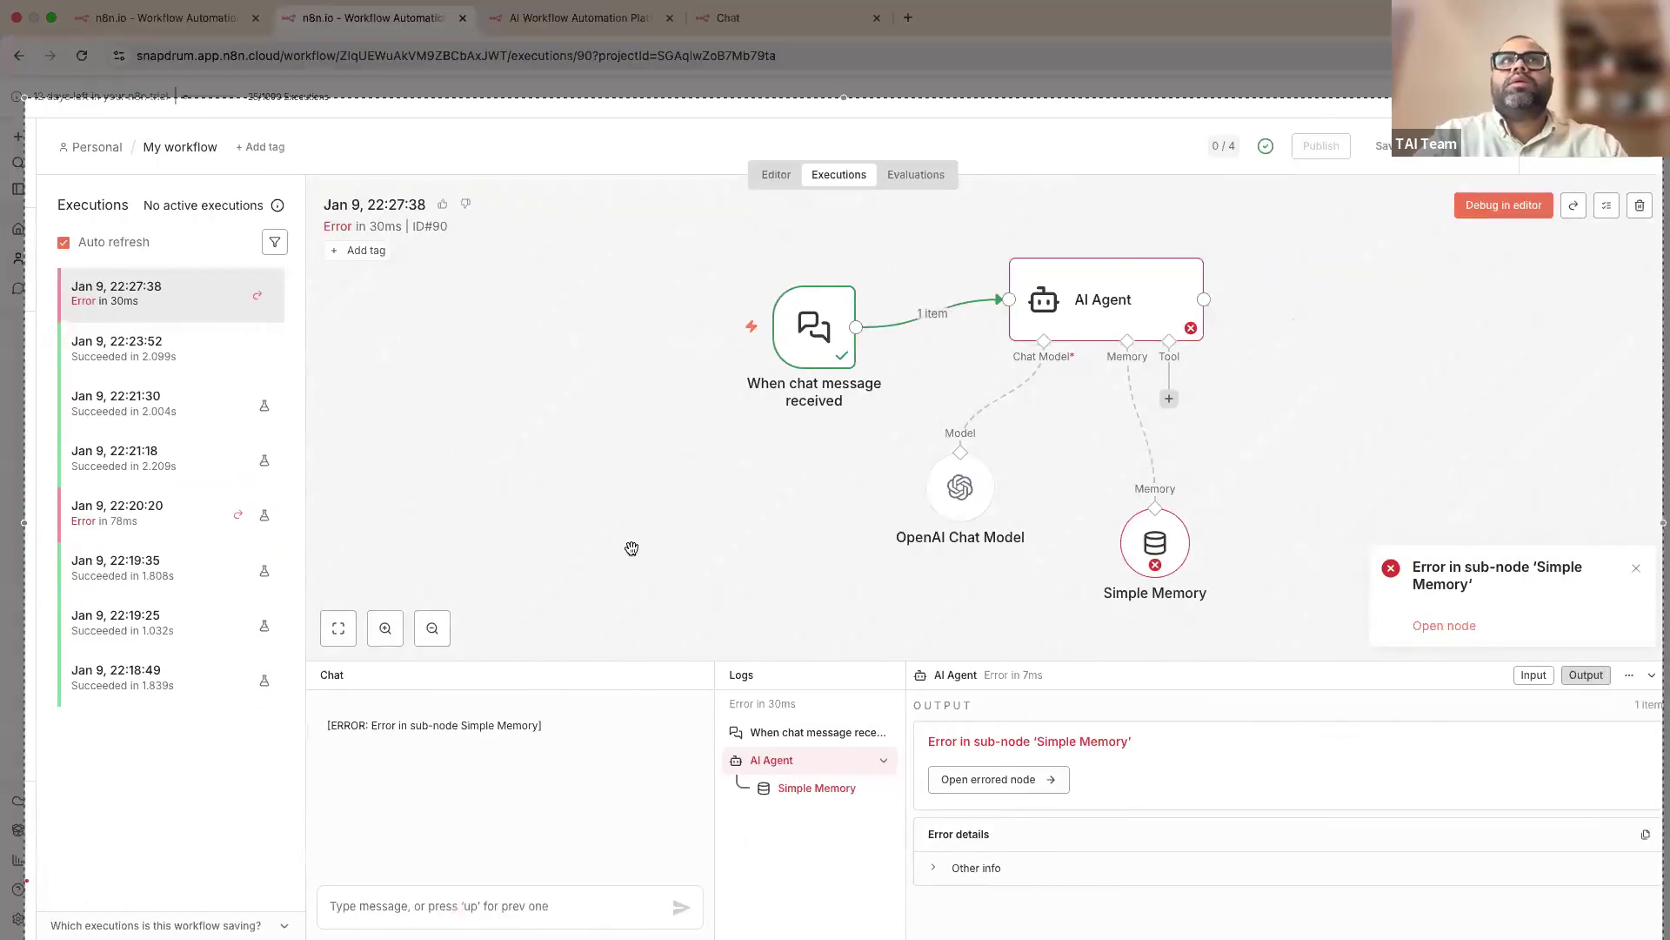
pyautogui.press('Escape')
pyautogui.hotkey('ctrl', 'Left')
pyautogui.press('Return')
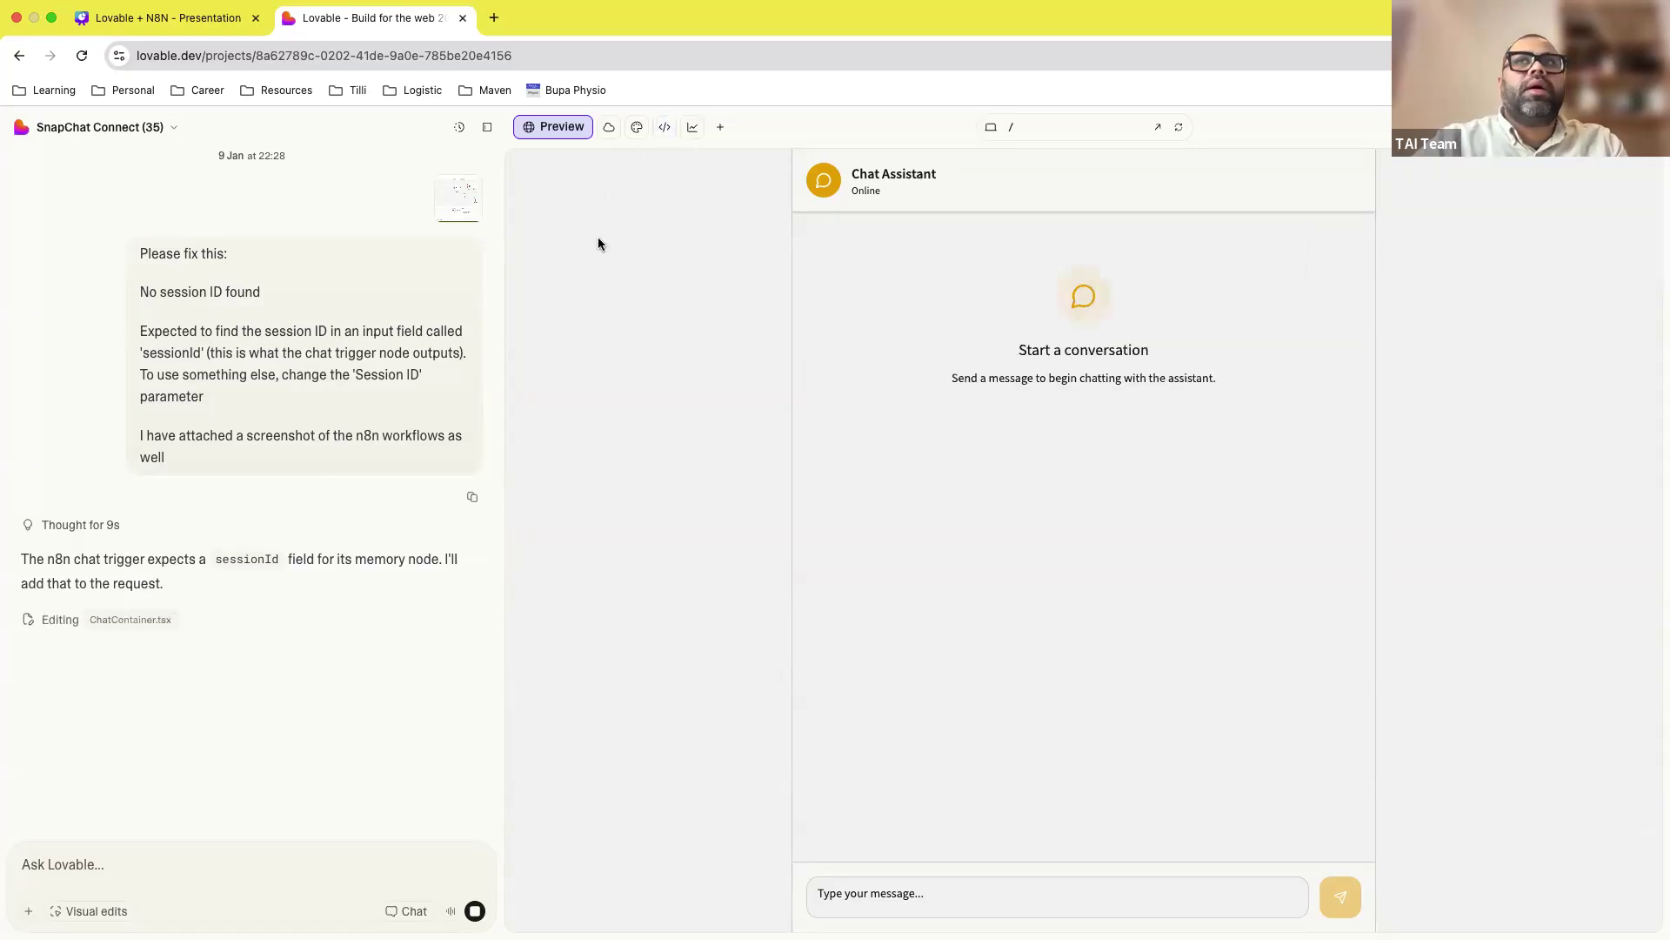
# Step: Look over the Lovable Cloud backend overview, the Design options and the project's code tree
pyautogui.click(609, 130)
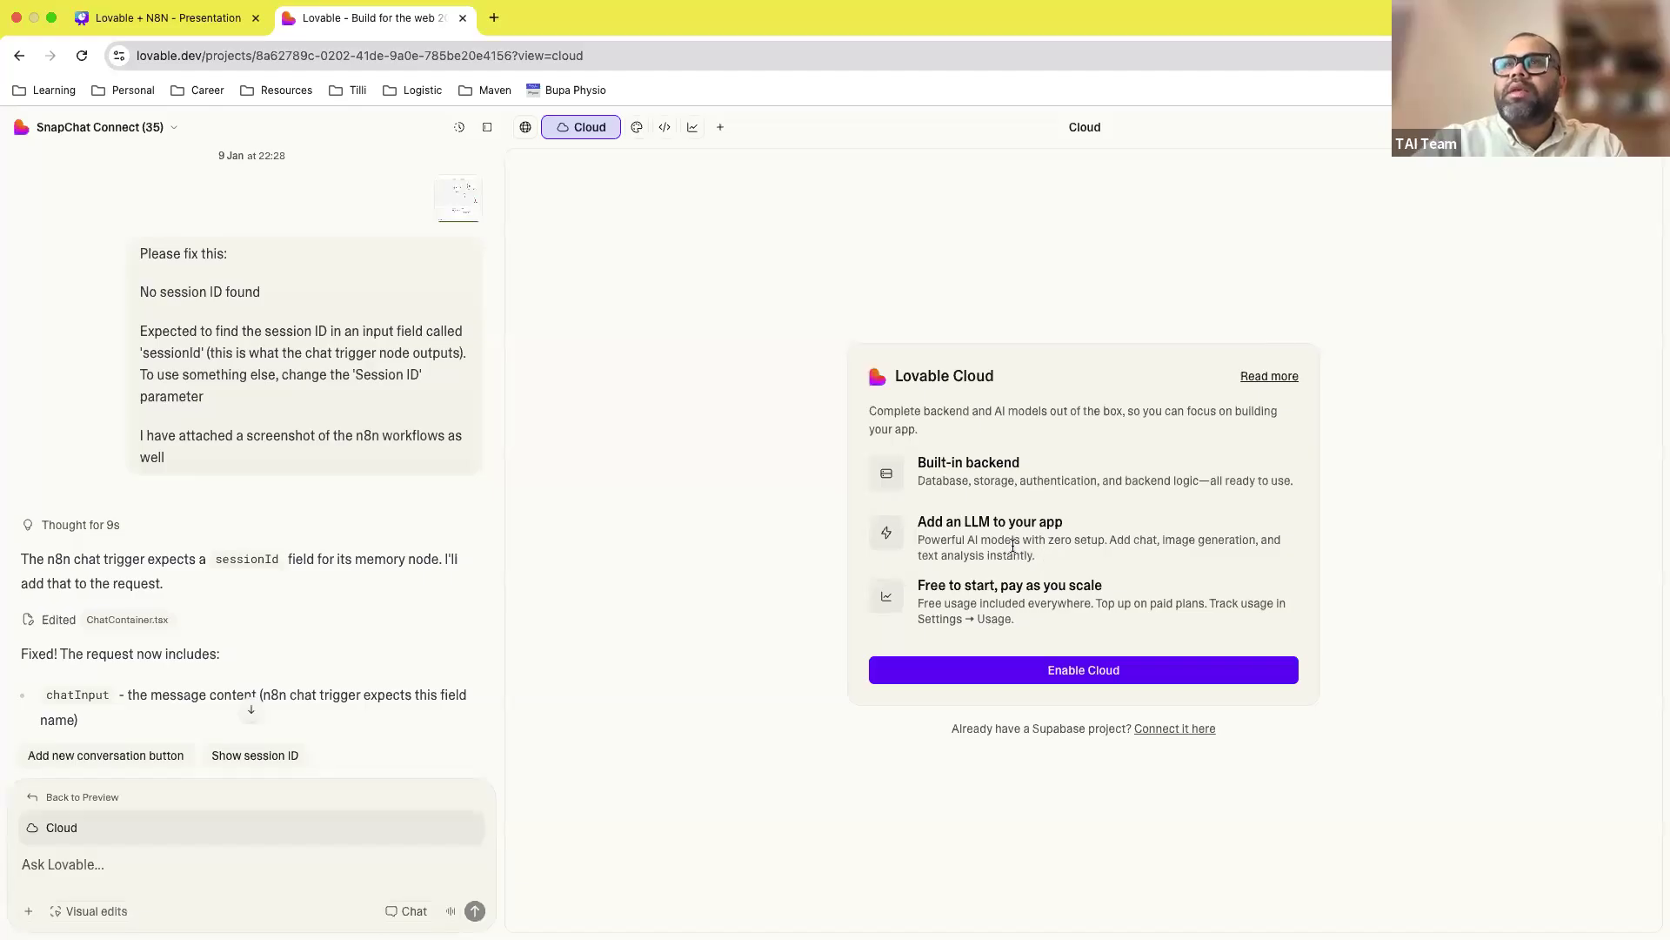
pyautogui.moveTo(1037, 556); pyautogui.dragTo(920, 518)
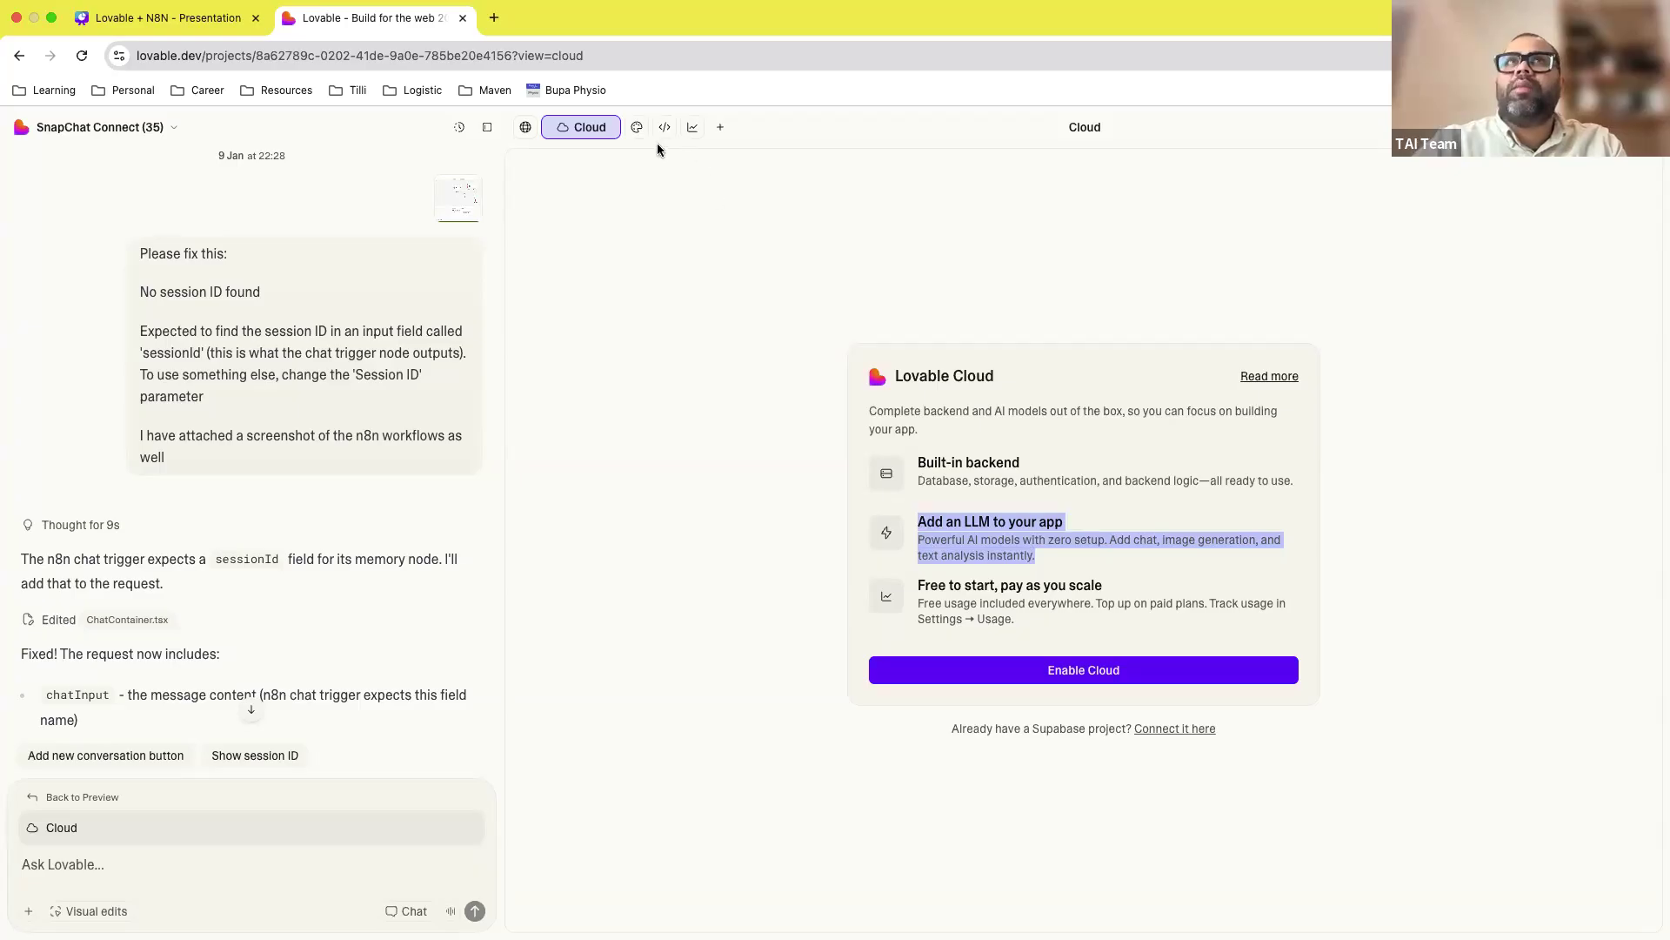
pyautogui.click(637, 128)
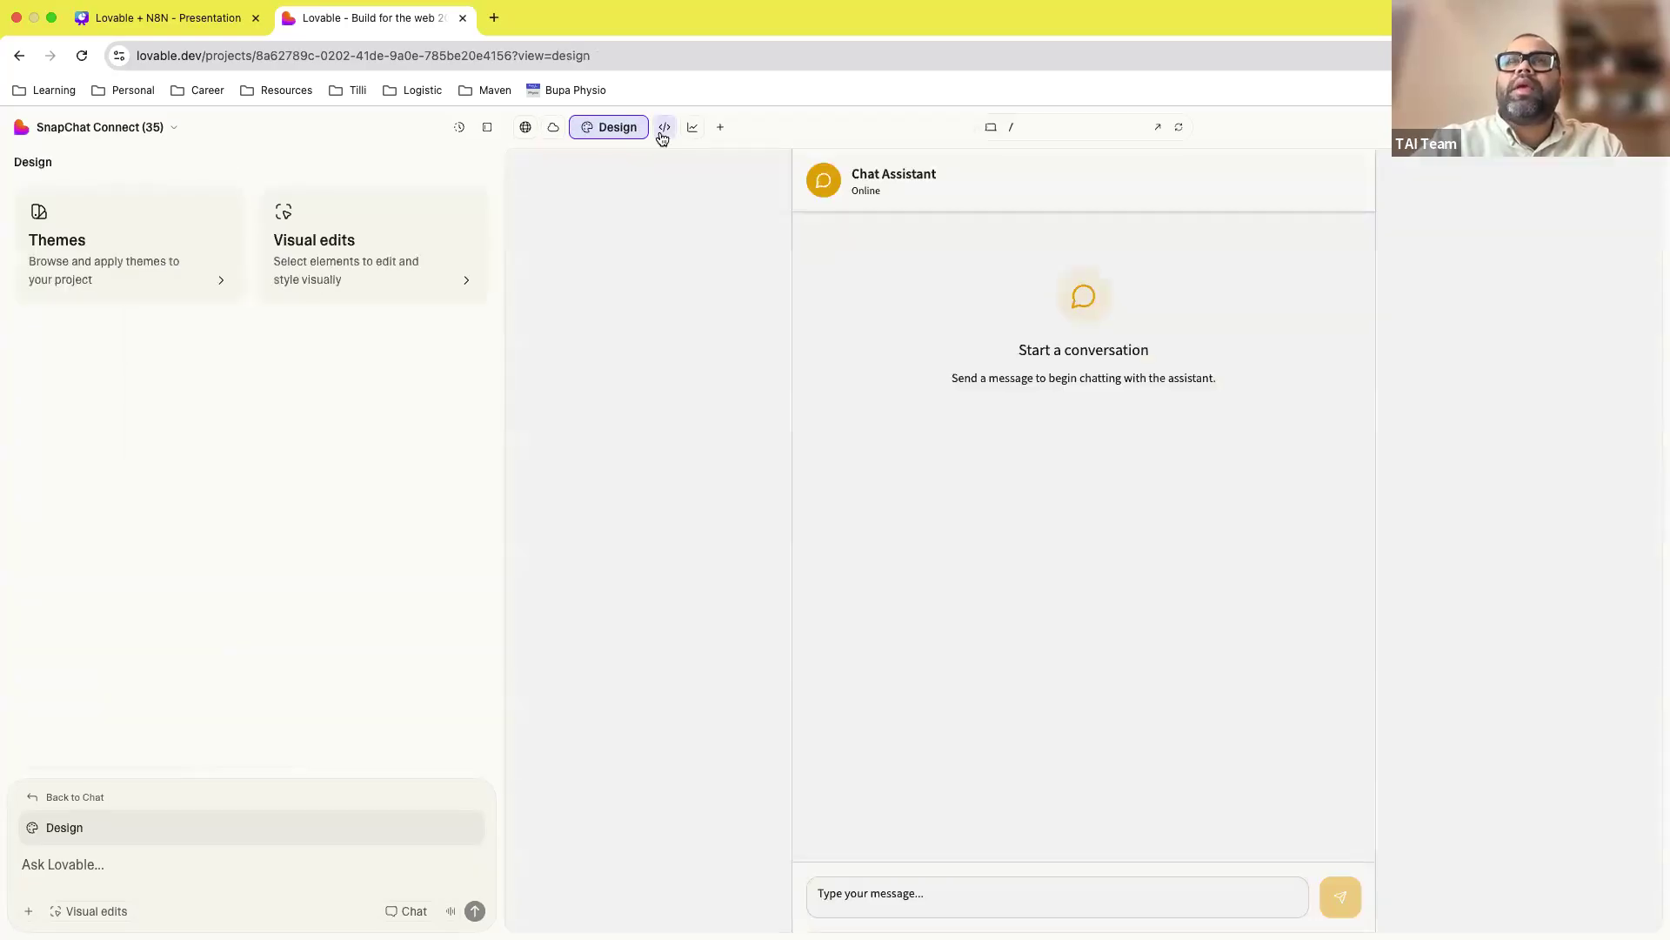
pyautogui.click(664, 128)
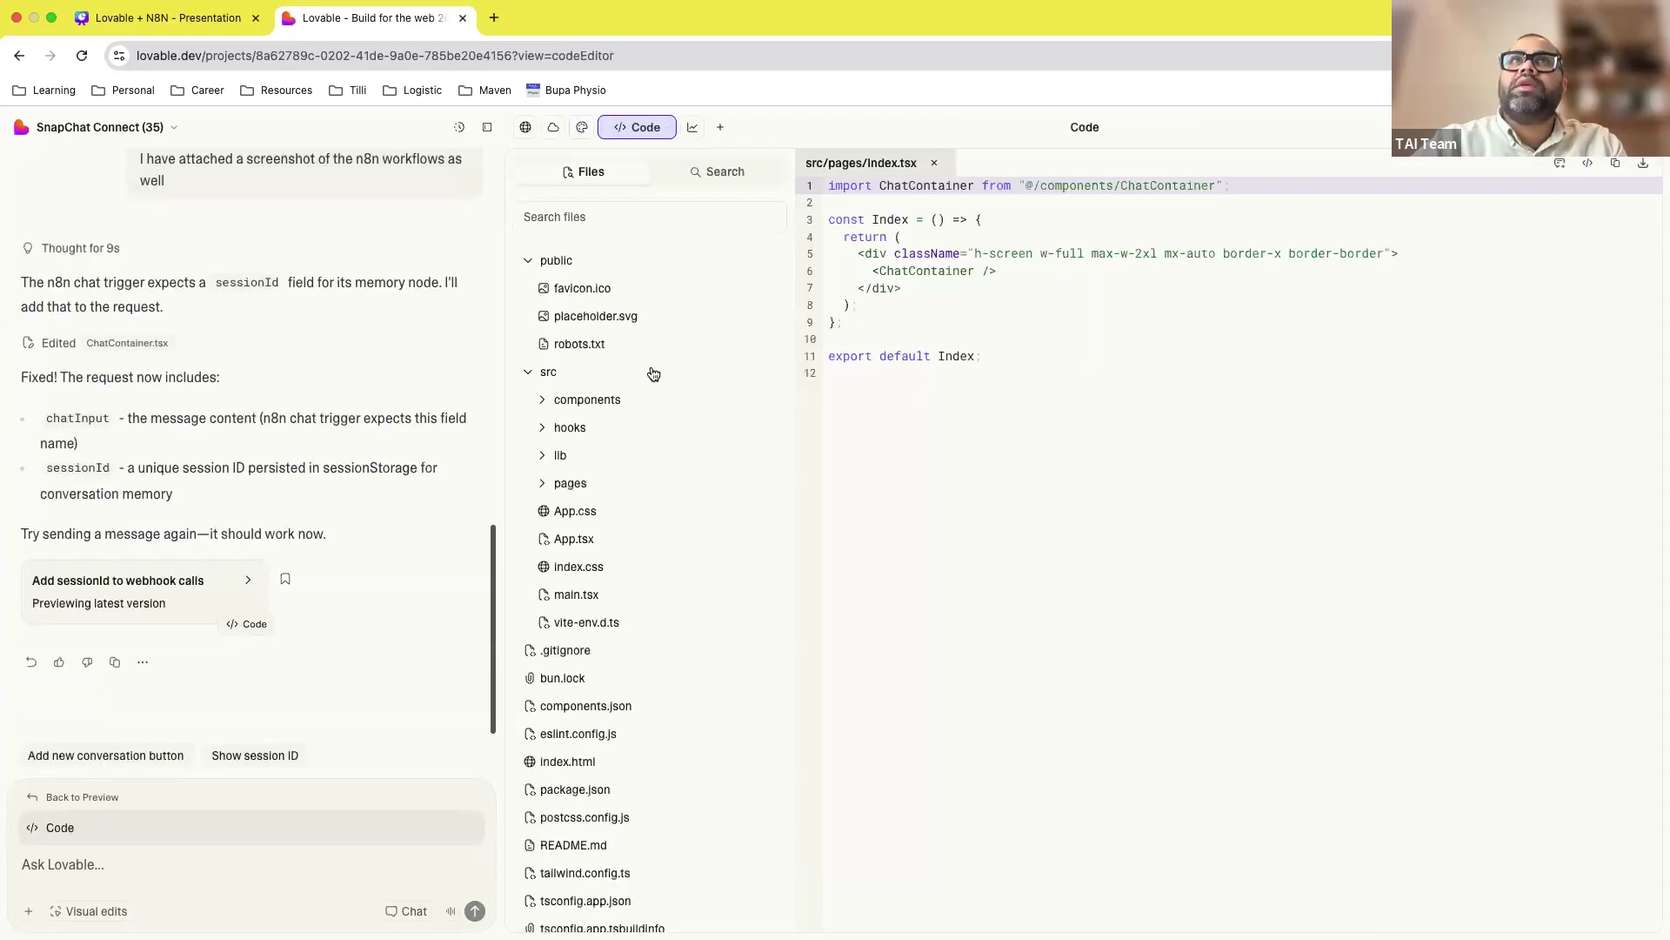
pyautogui.scroll(-4, 698, 713)
pyautogui.scroll(4, 702, 727)
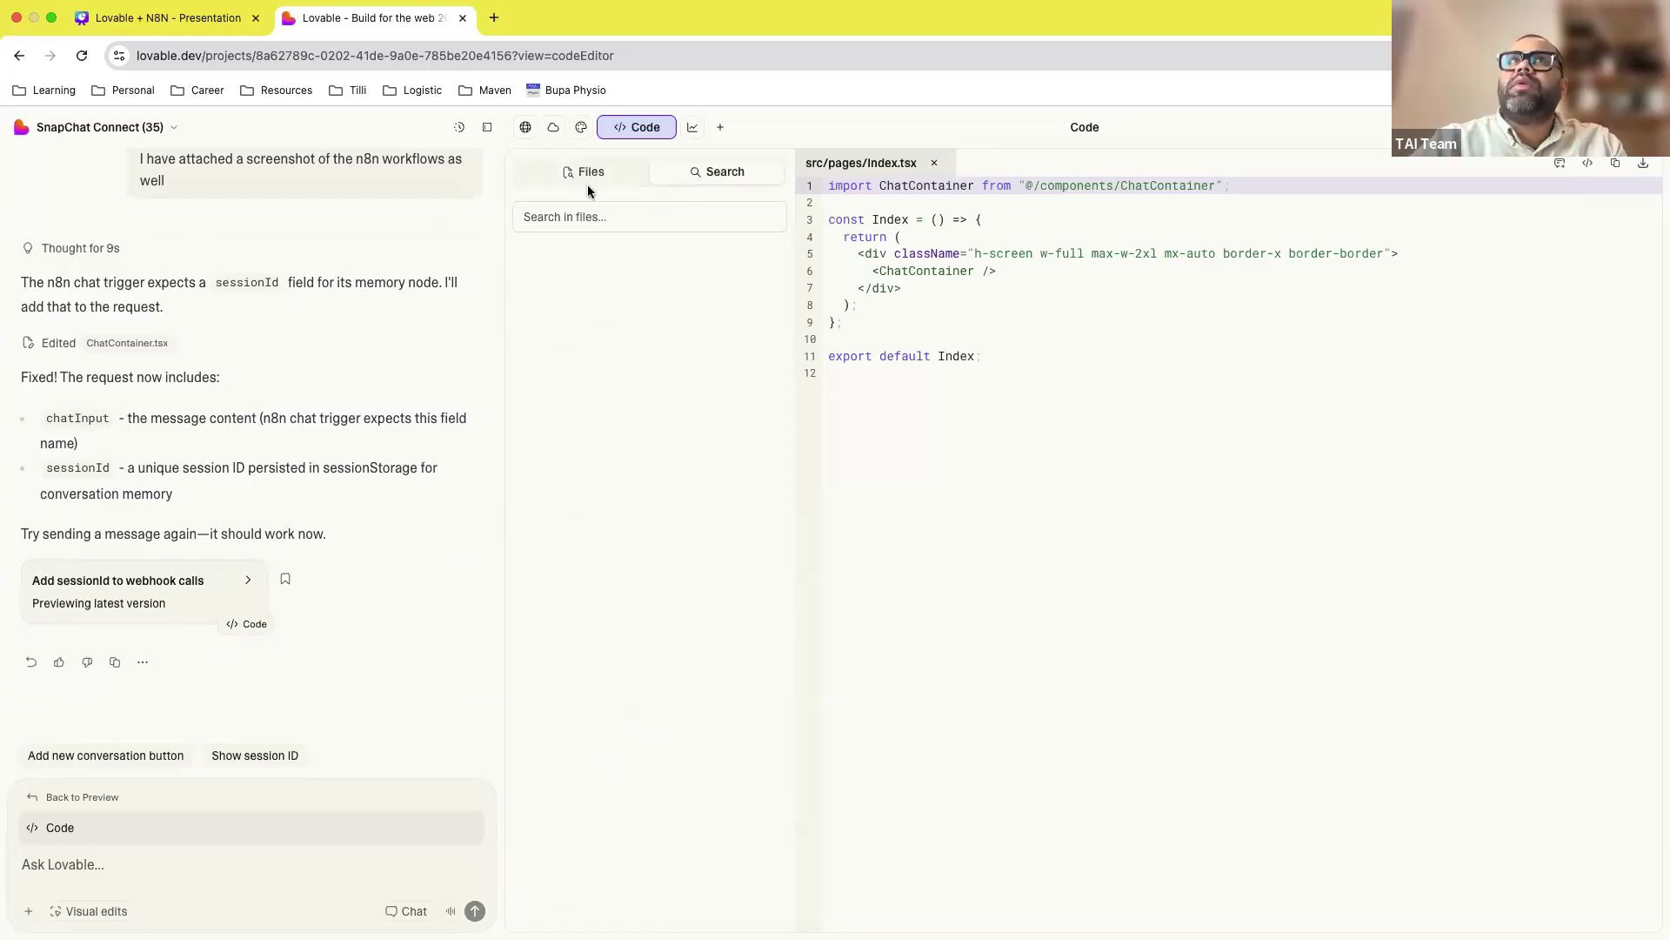
# Step: Check the Analytics view, then return to the chat preview and focus its message box
pyautogui.click(693, 128)
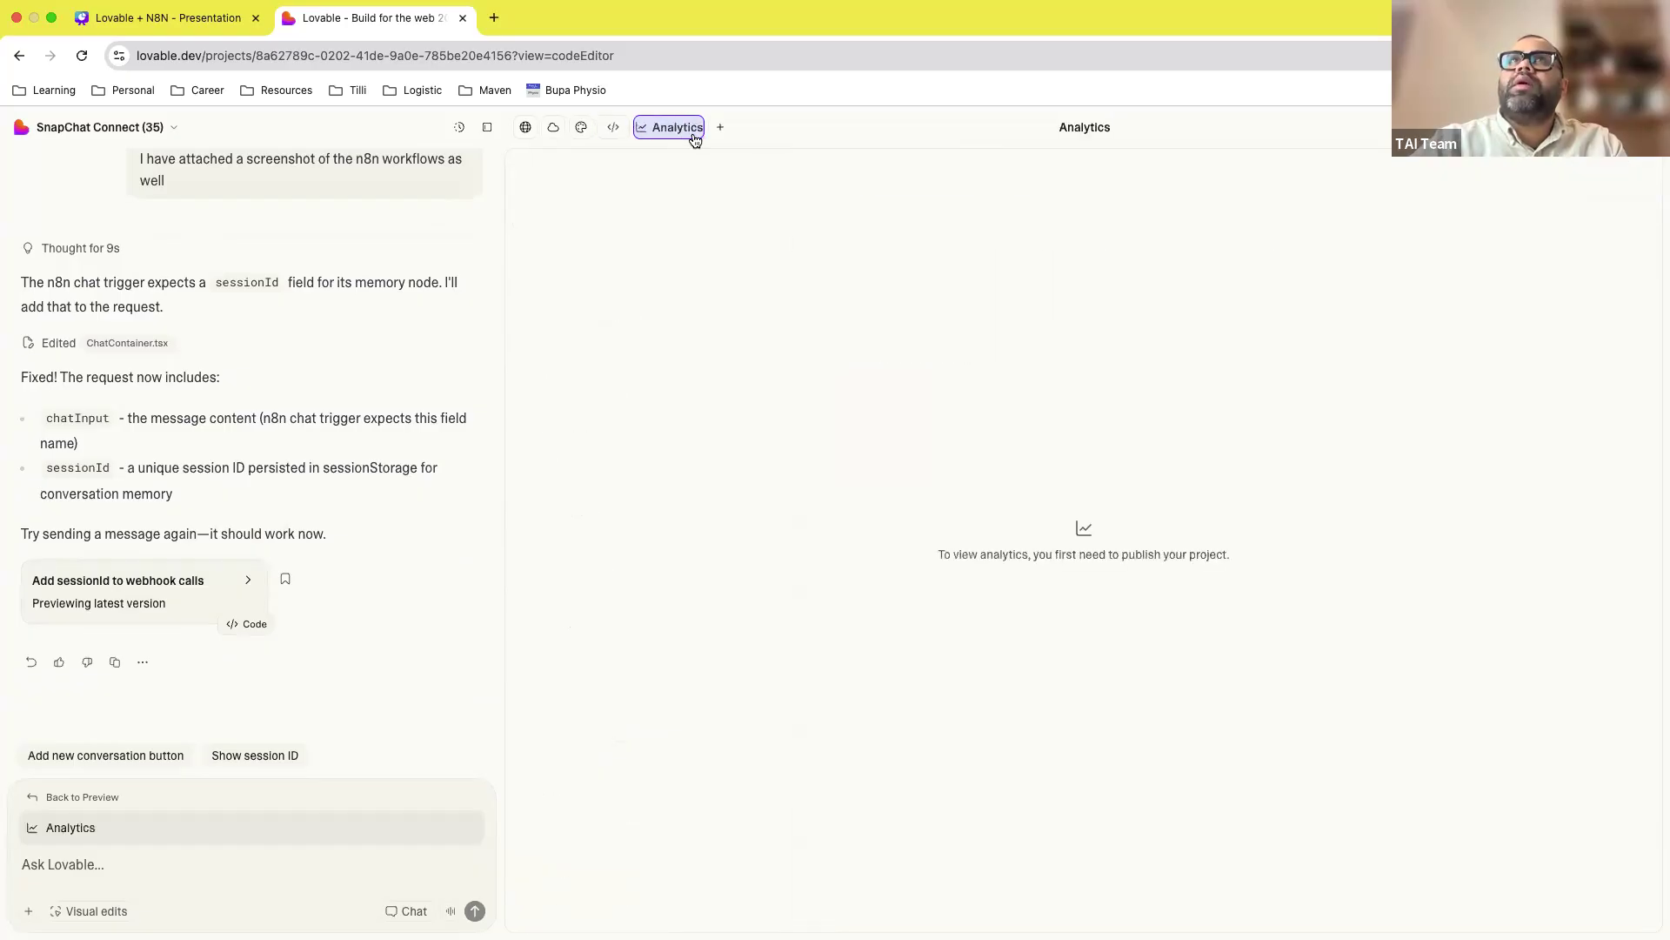
pyautogui.click(581, 127)
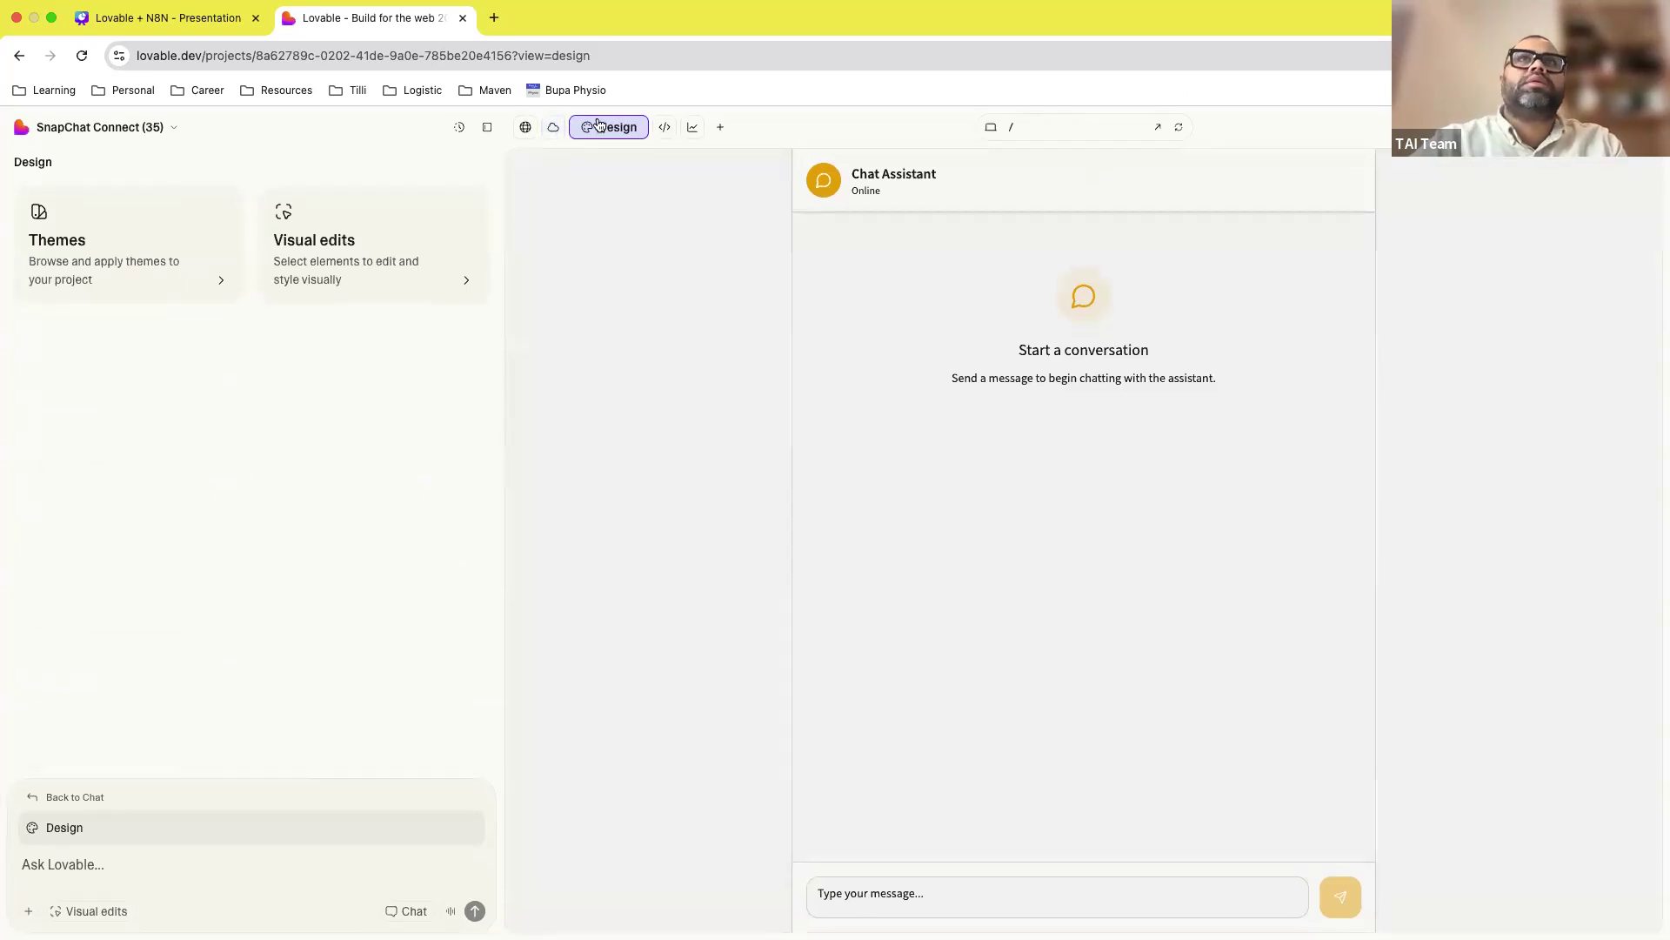
pyautogui.click(527, 128)
pyautogui.click(959, 880)
# Step: Send 'Hi' to test the fixed chat app and open the preview in its own tab
pyautogui.write('Hi')
pyautogui.press('Return')
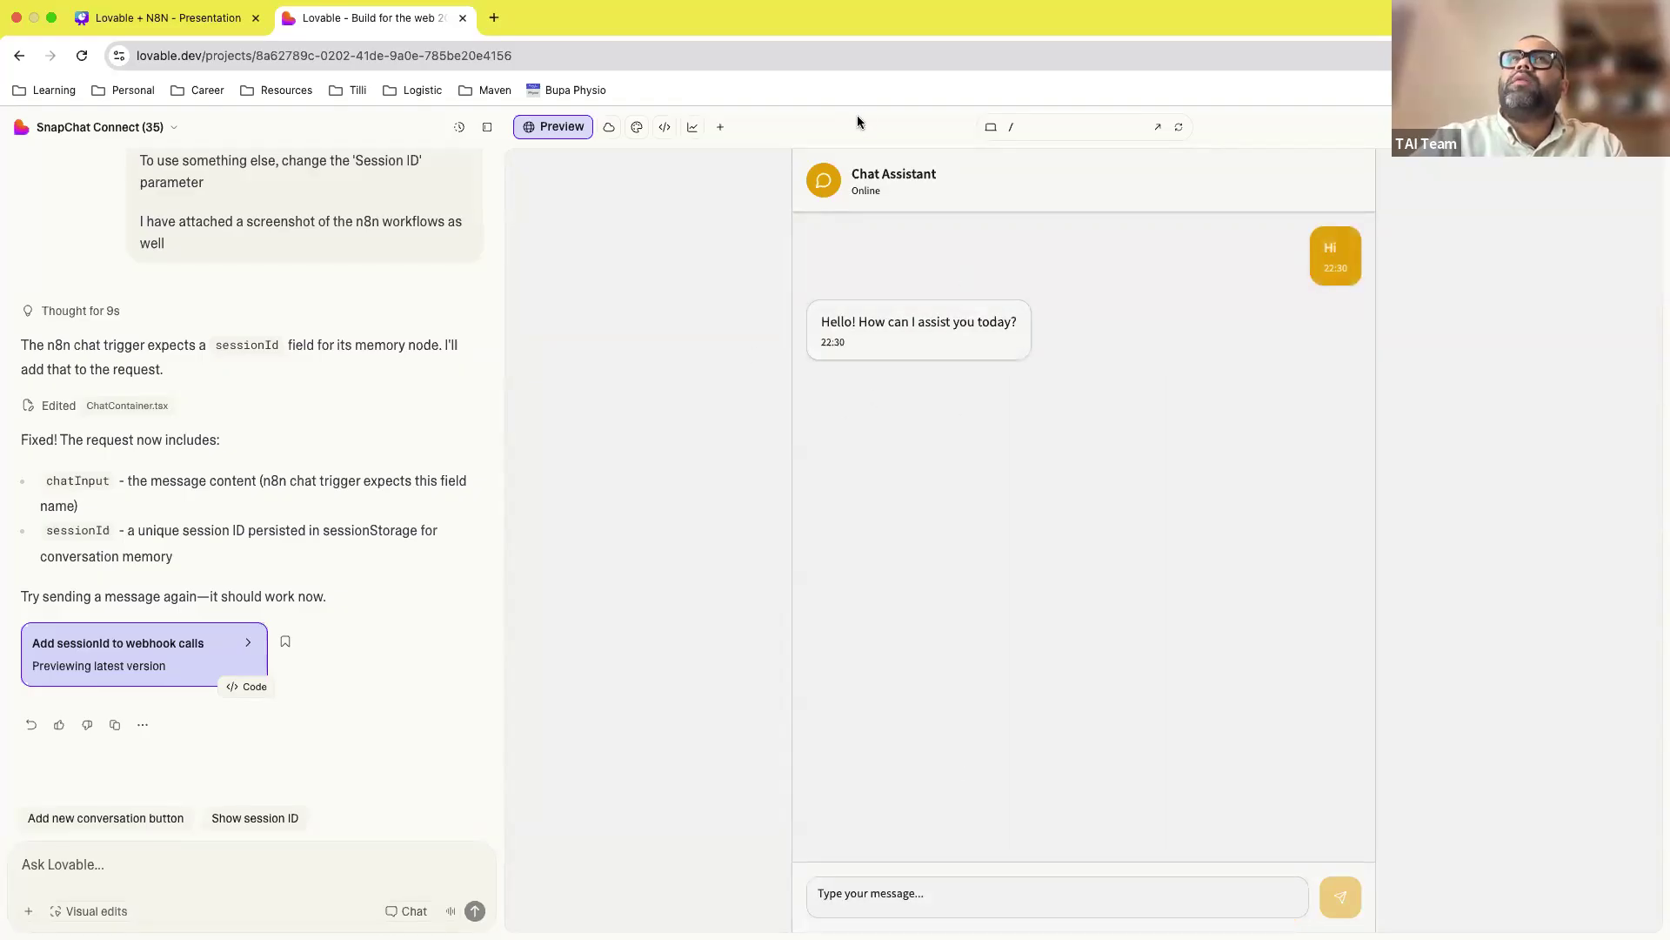
pyautogui.click(1158, 131)
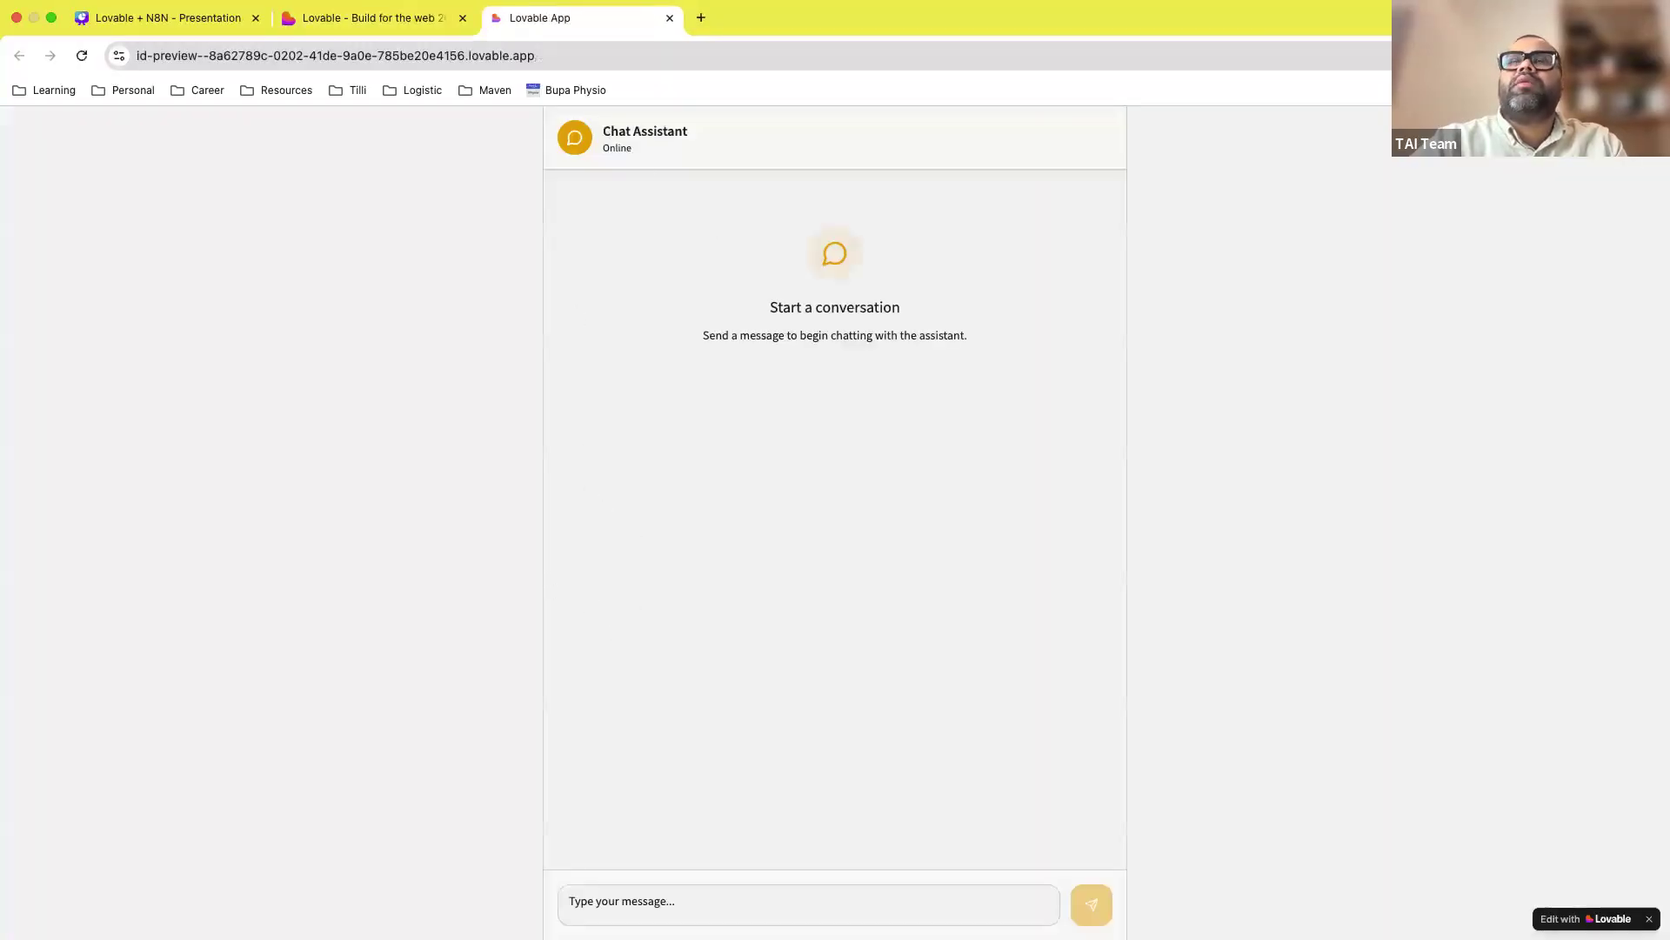
# Step: Ask 'What is the capital of the UK?' and 'Where is it?', then bring up Publish settings
pyautogui.click(724, 912)
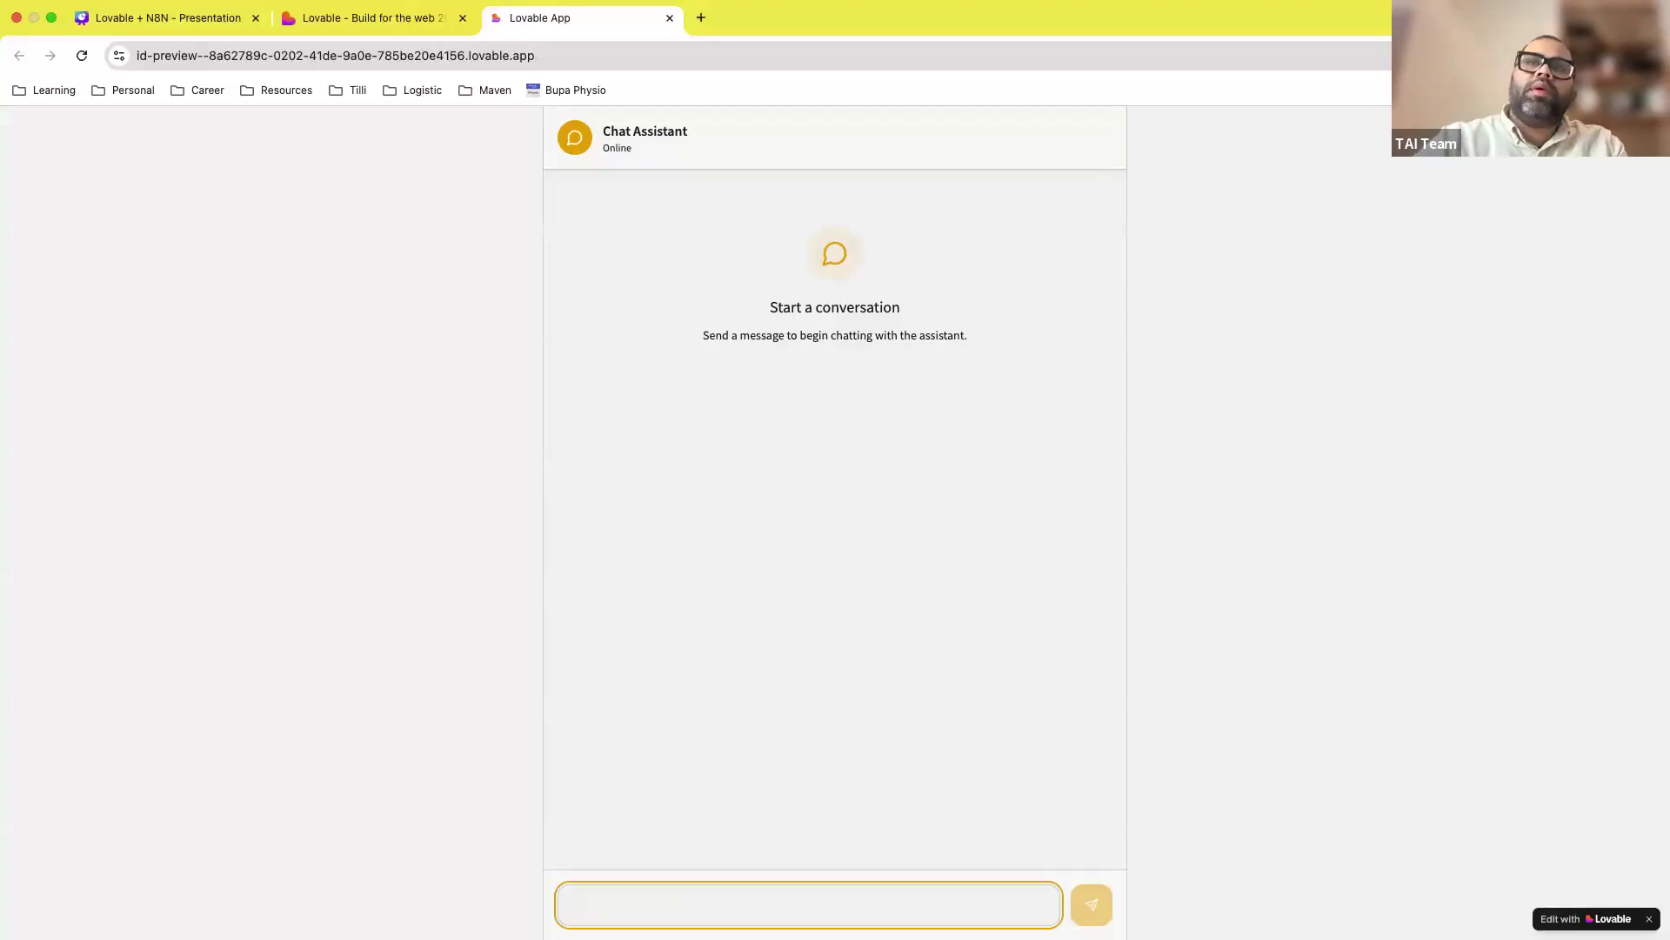
pyautogui.write('What is the c')
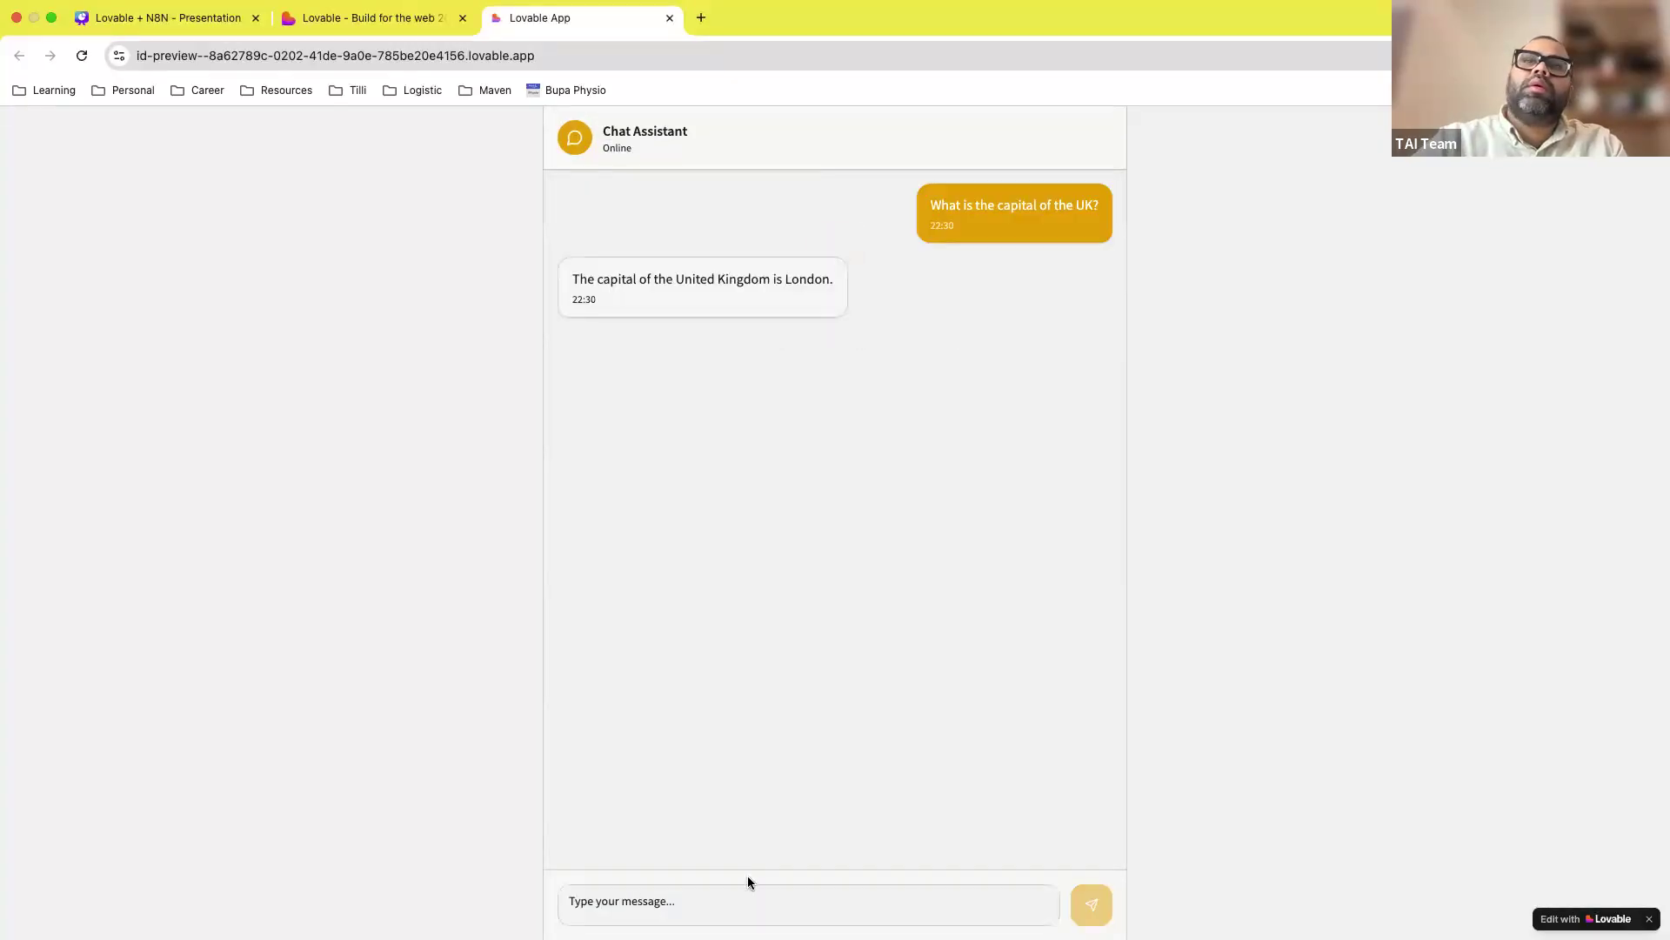
pyautogui.click(690, 900)
pyautogui.write('Where is')
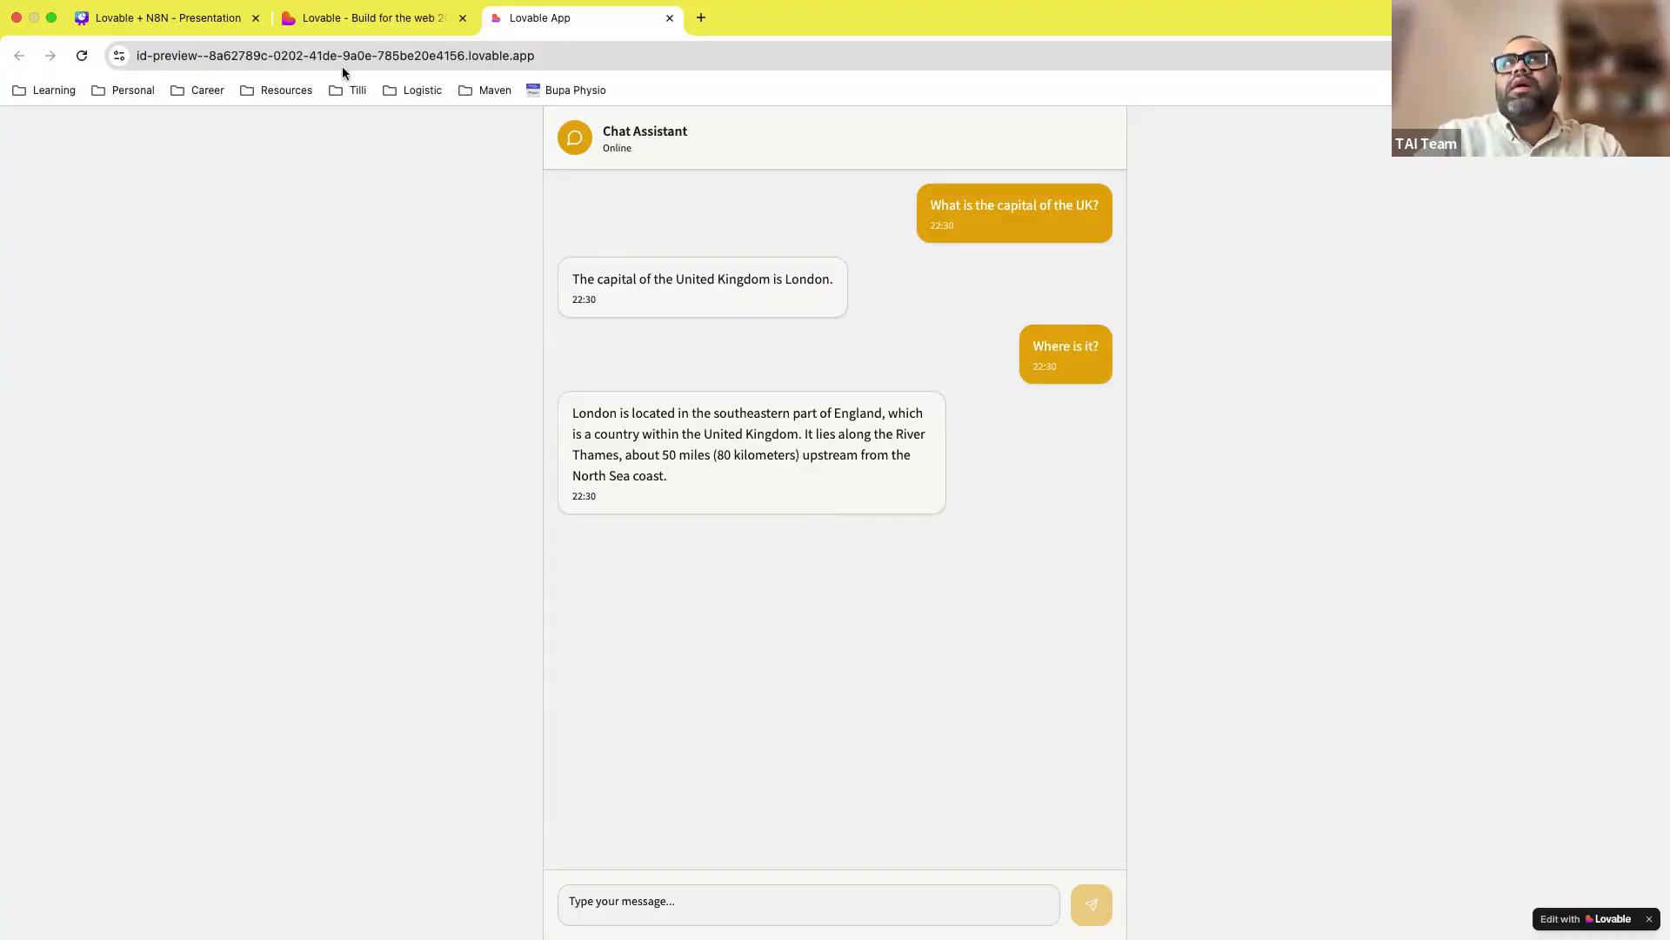
pyautogui.click(343, 17)
pyautogui.click(1625, 127)
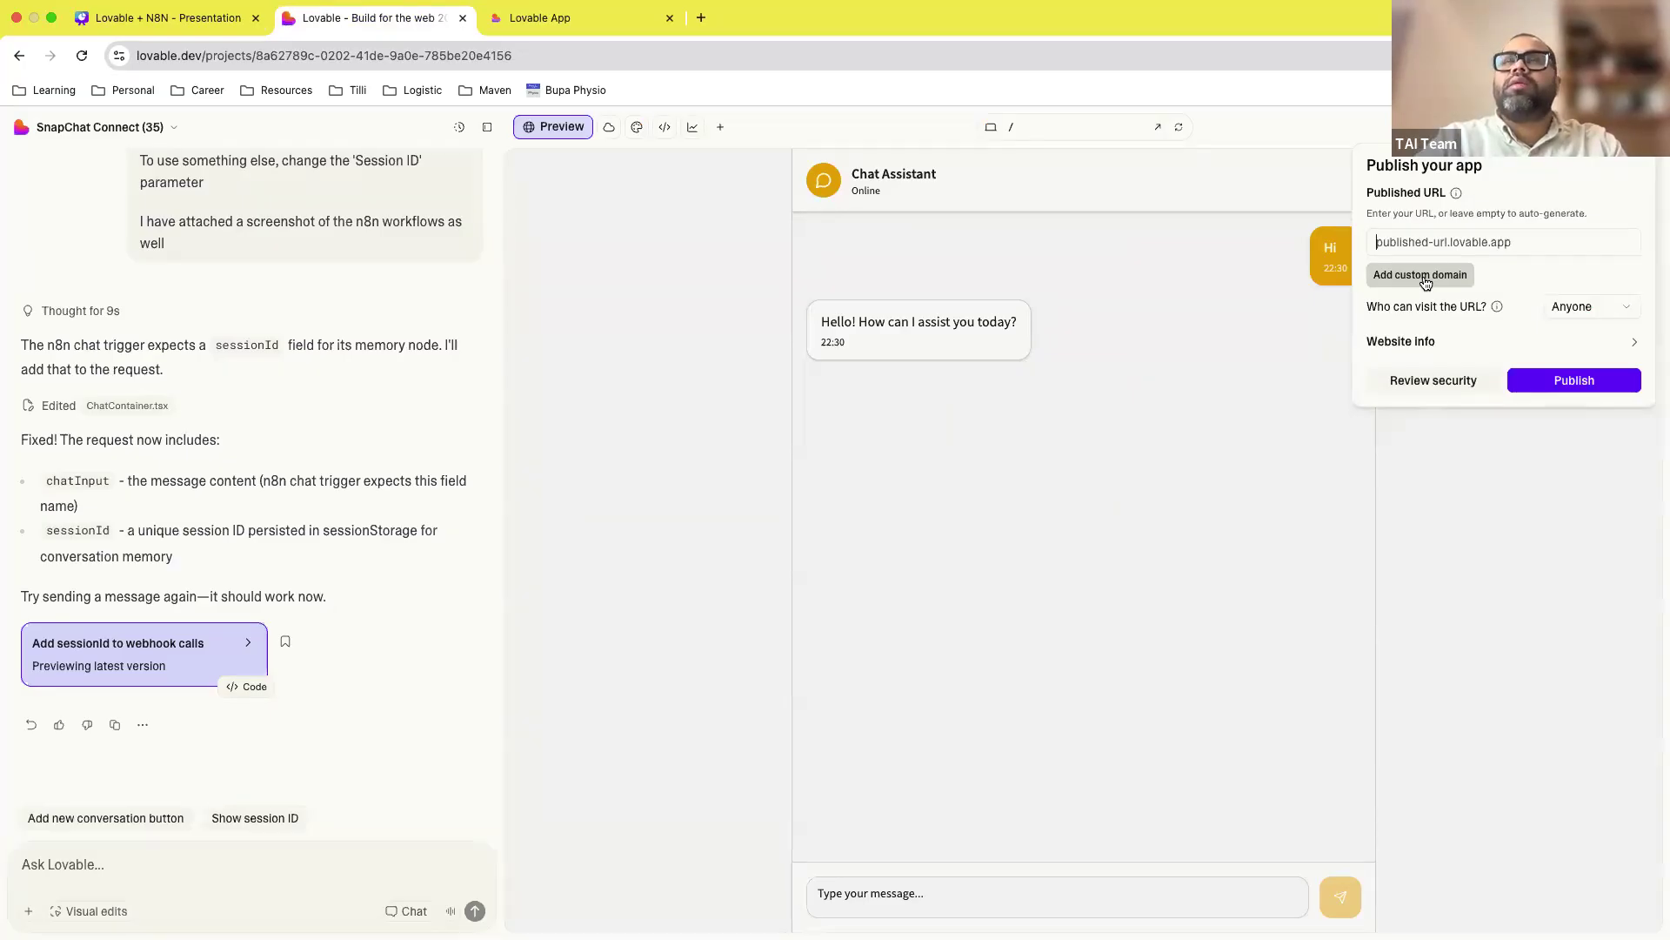
# Step: Request 'change the colour theme to have red, instead of yellowish theme' and expand the edit details
pyautogui.click(1574, 597)
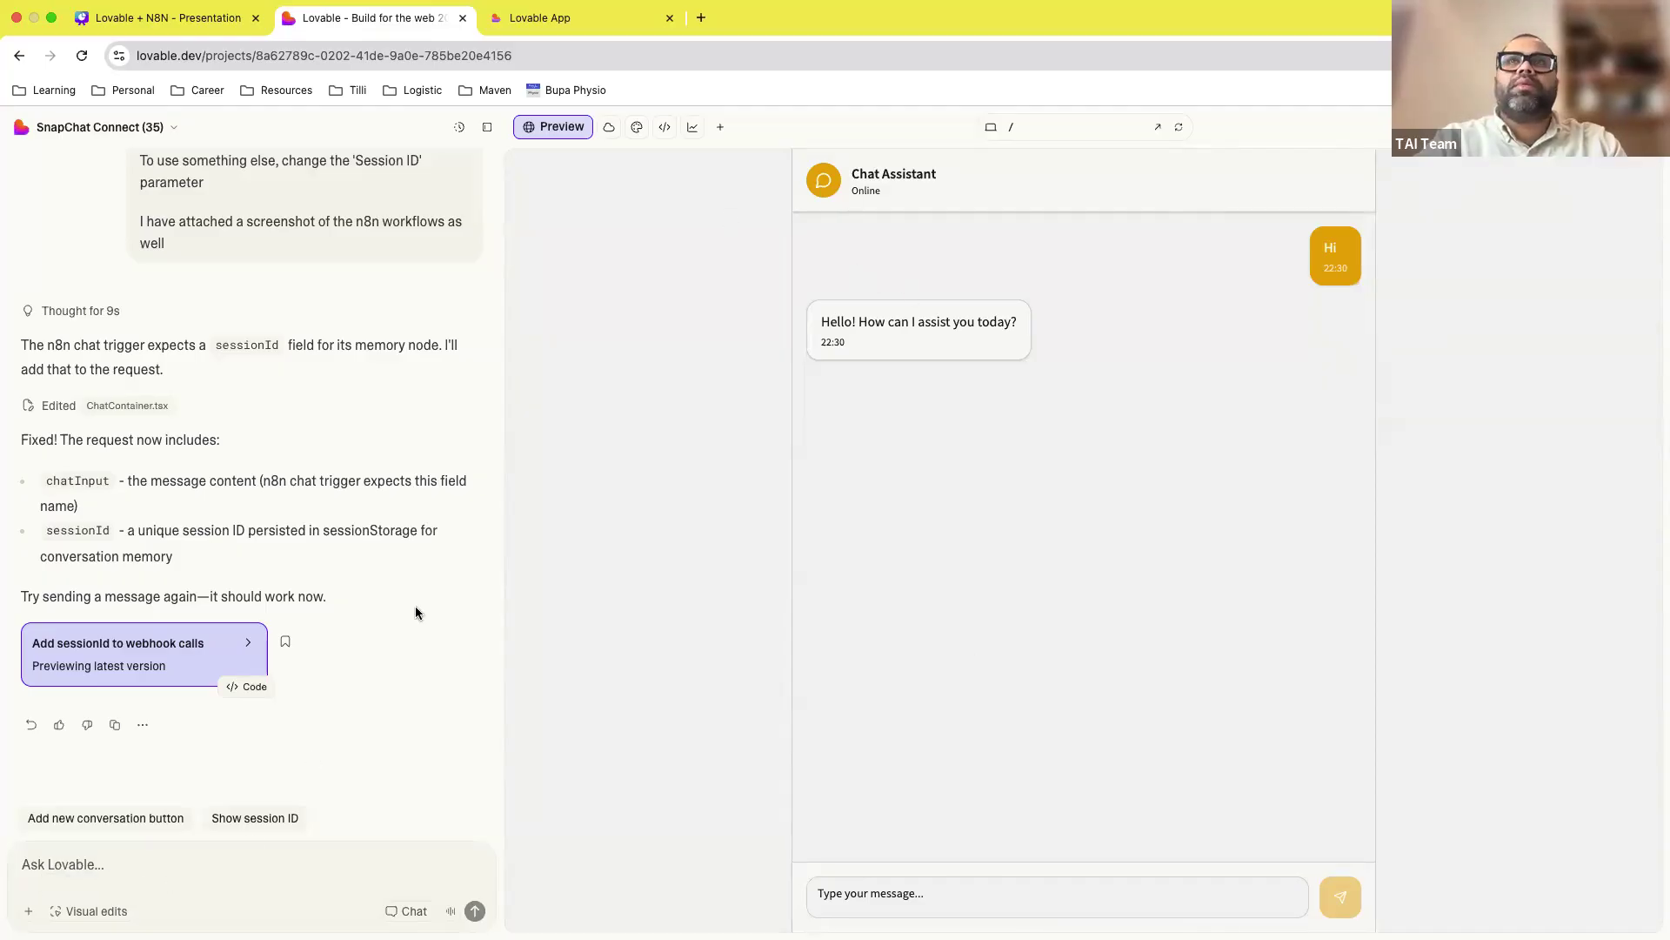
pyautogui.click(202, 875)
pyautogui.write('change t')
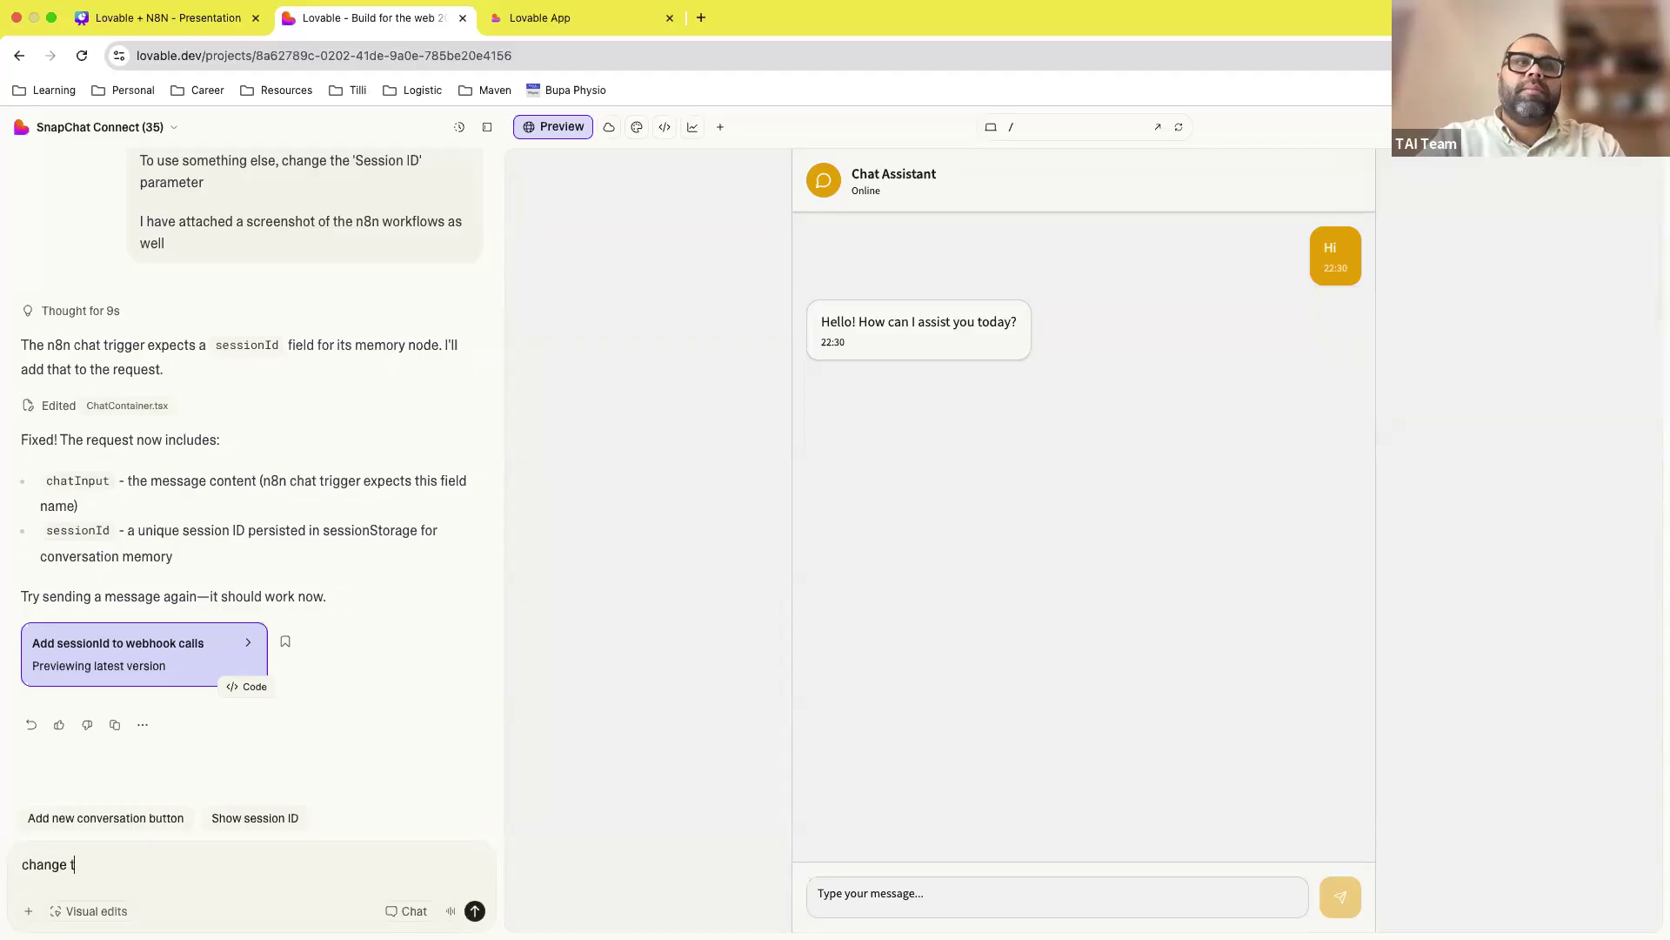
pyautogui.write('he colour theme ')
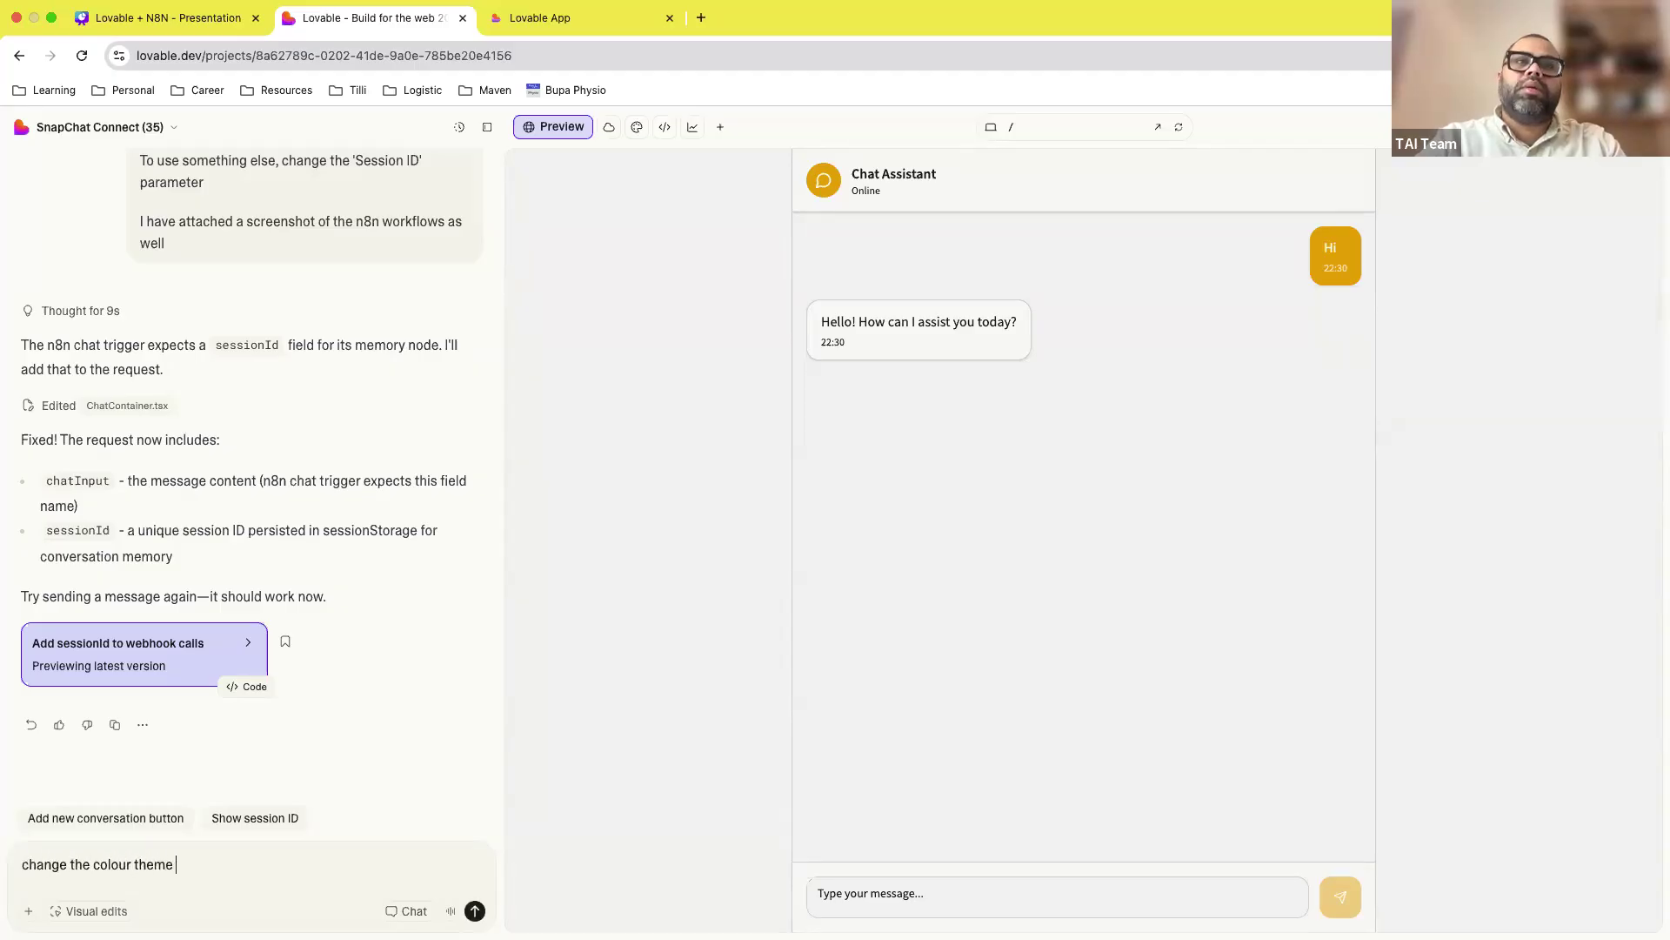
pyautogui.write('to have red')
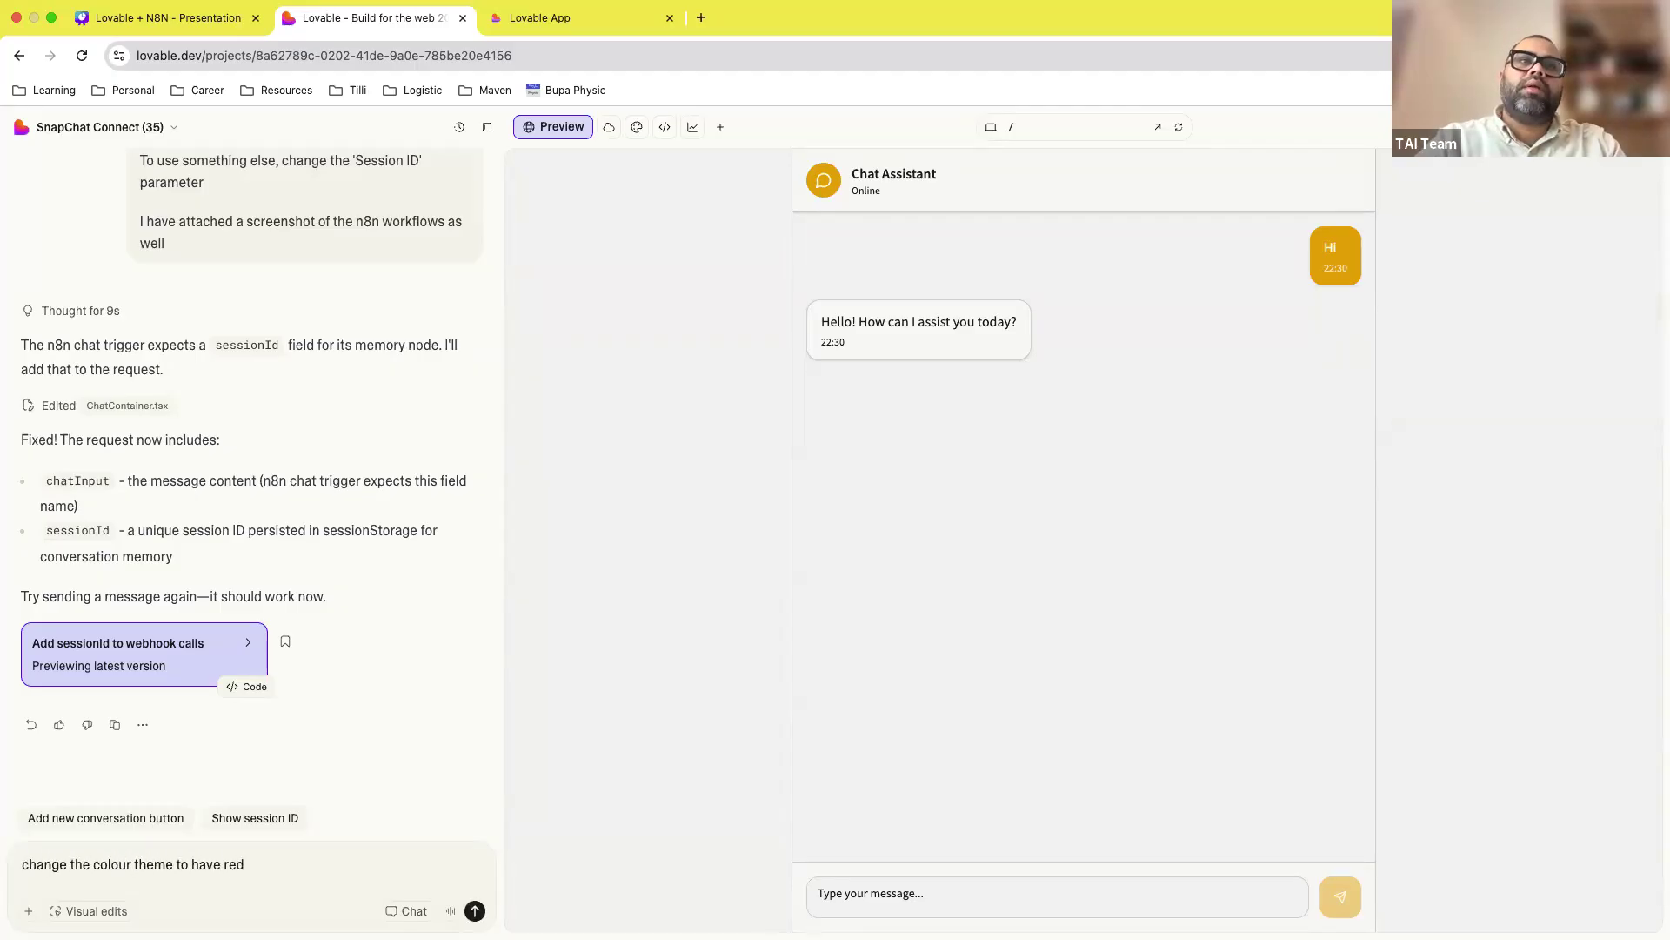
pyautogui.write(', instead of yelloiwsh theme')
pyautogui.press('Return')
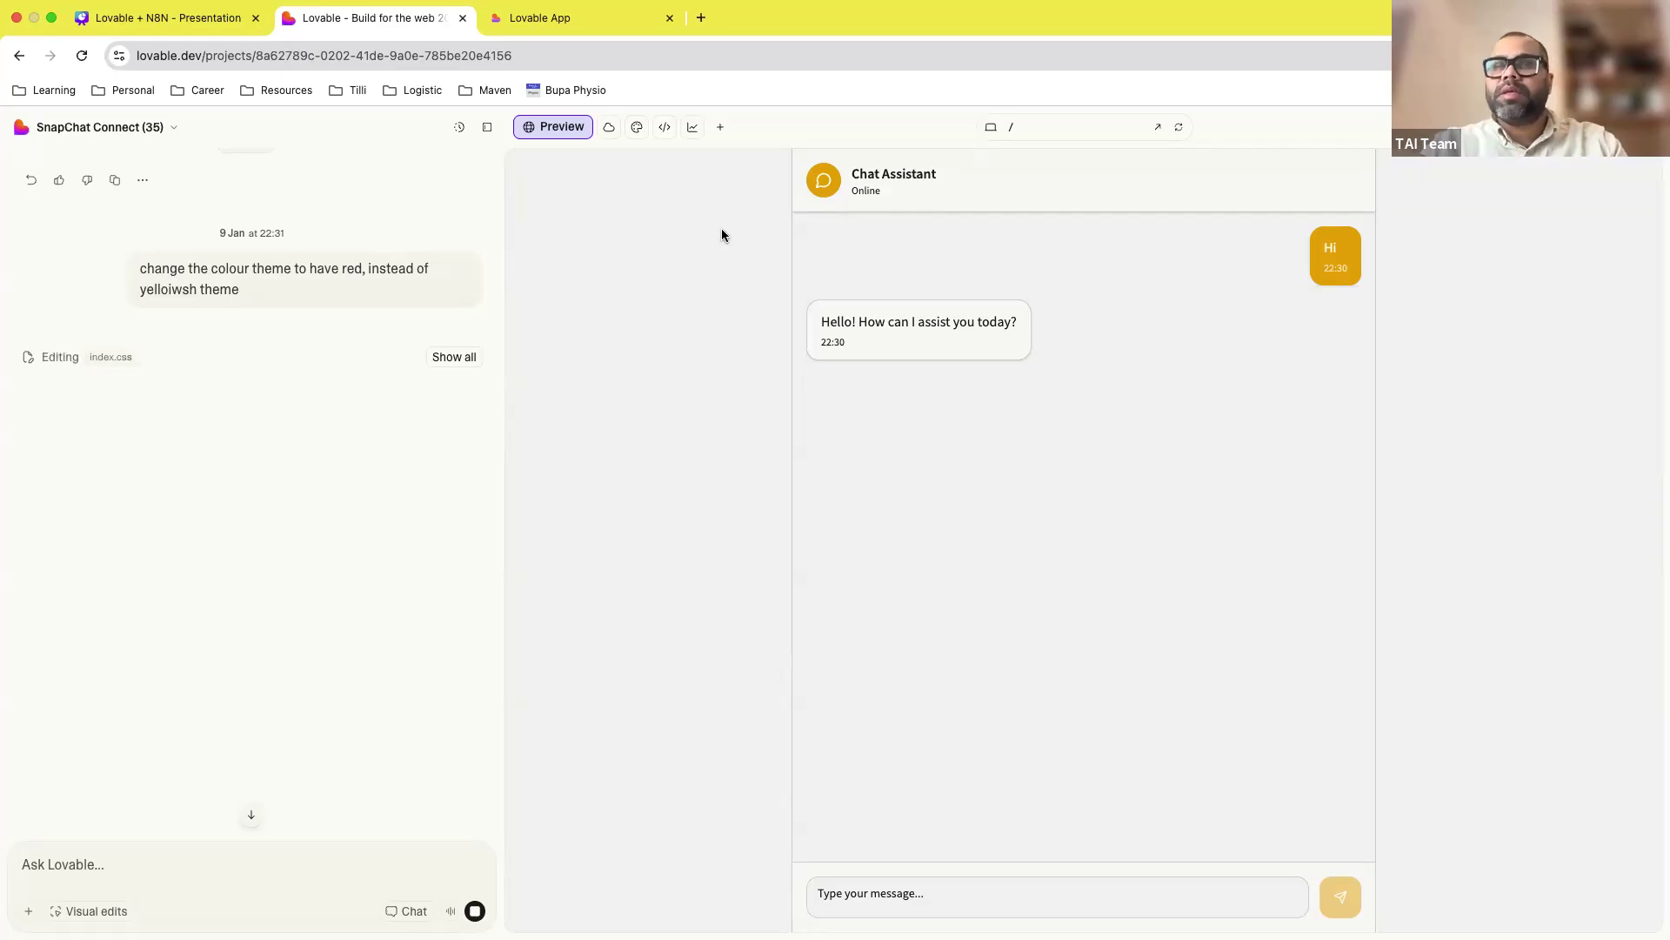
pyautogui.click(452, 364)
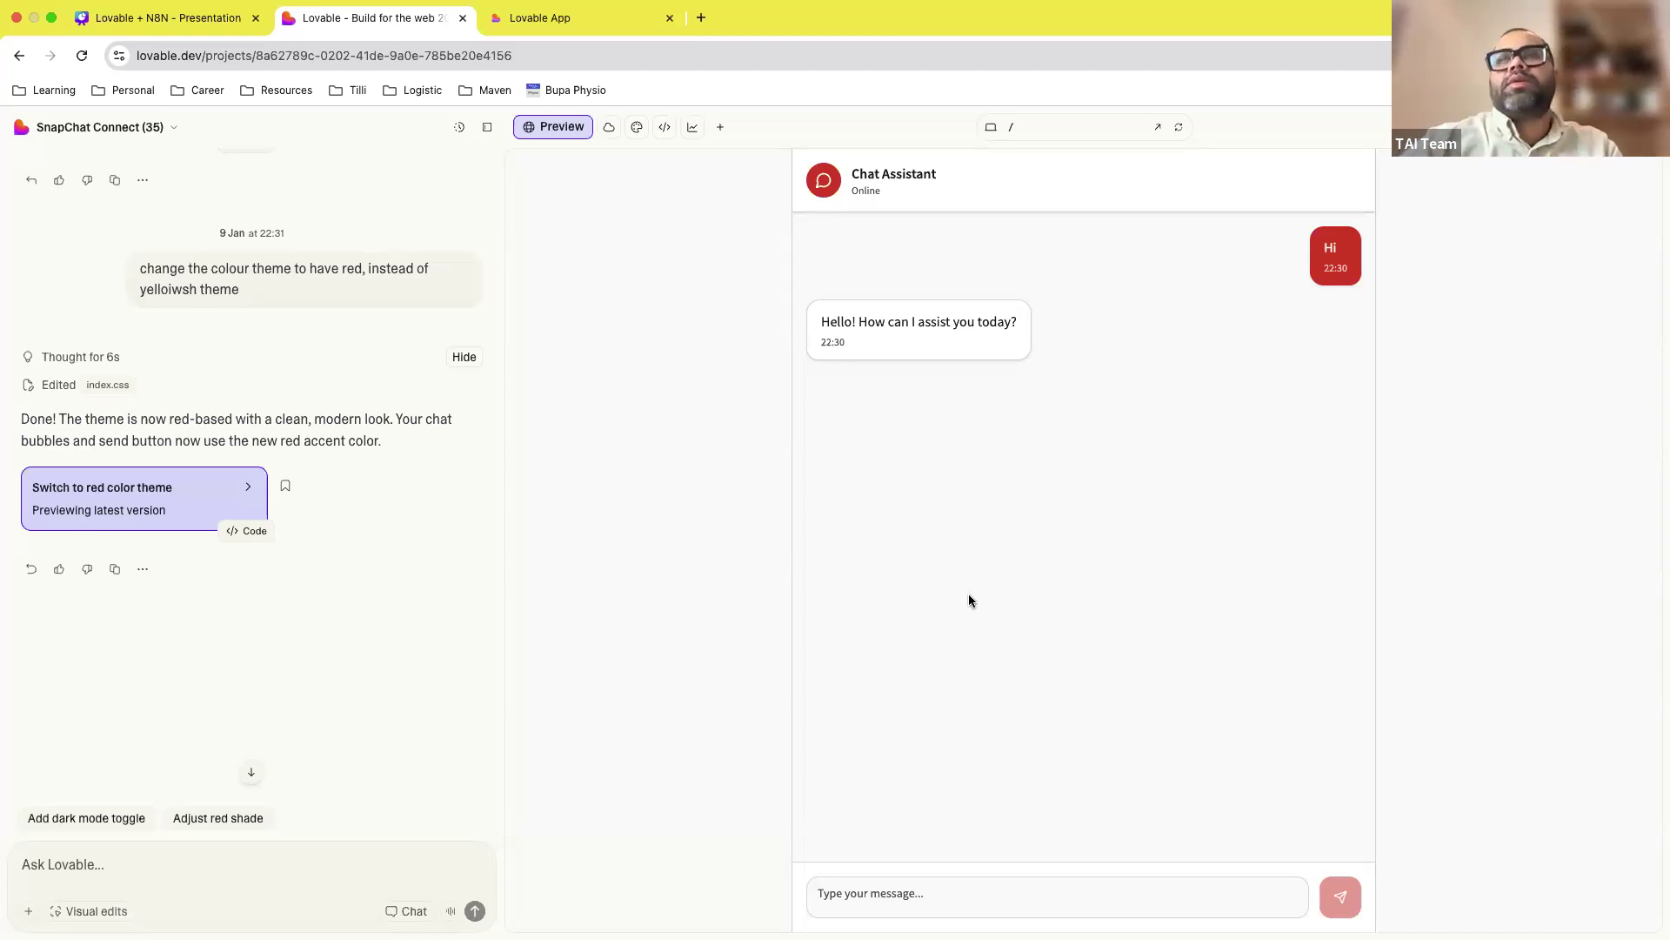
# Step: Switch to the n8n desktop to see the new successful executions
pyautogui.hotkey('ctrl', 'Right')
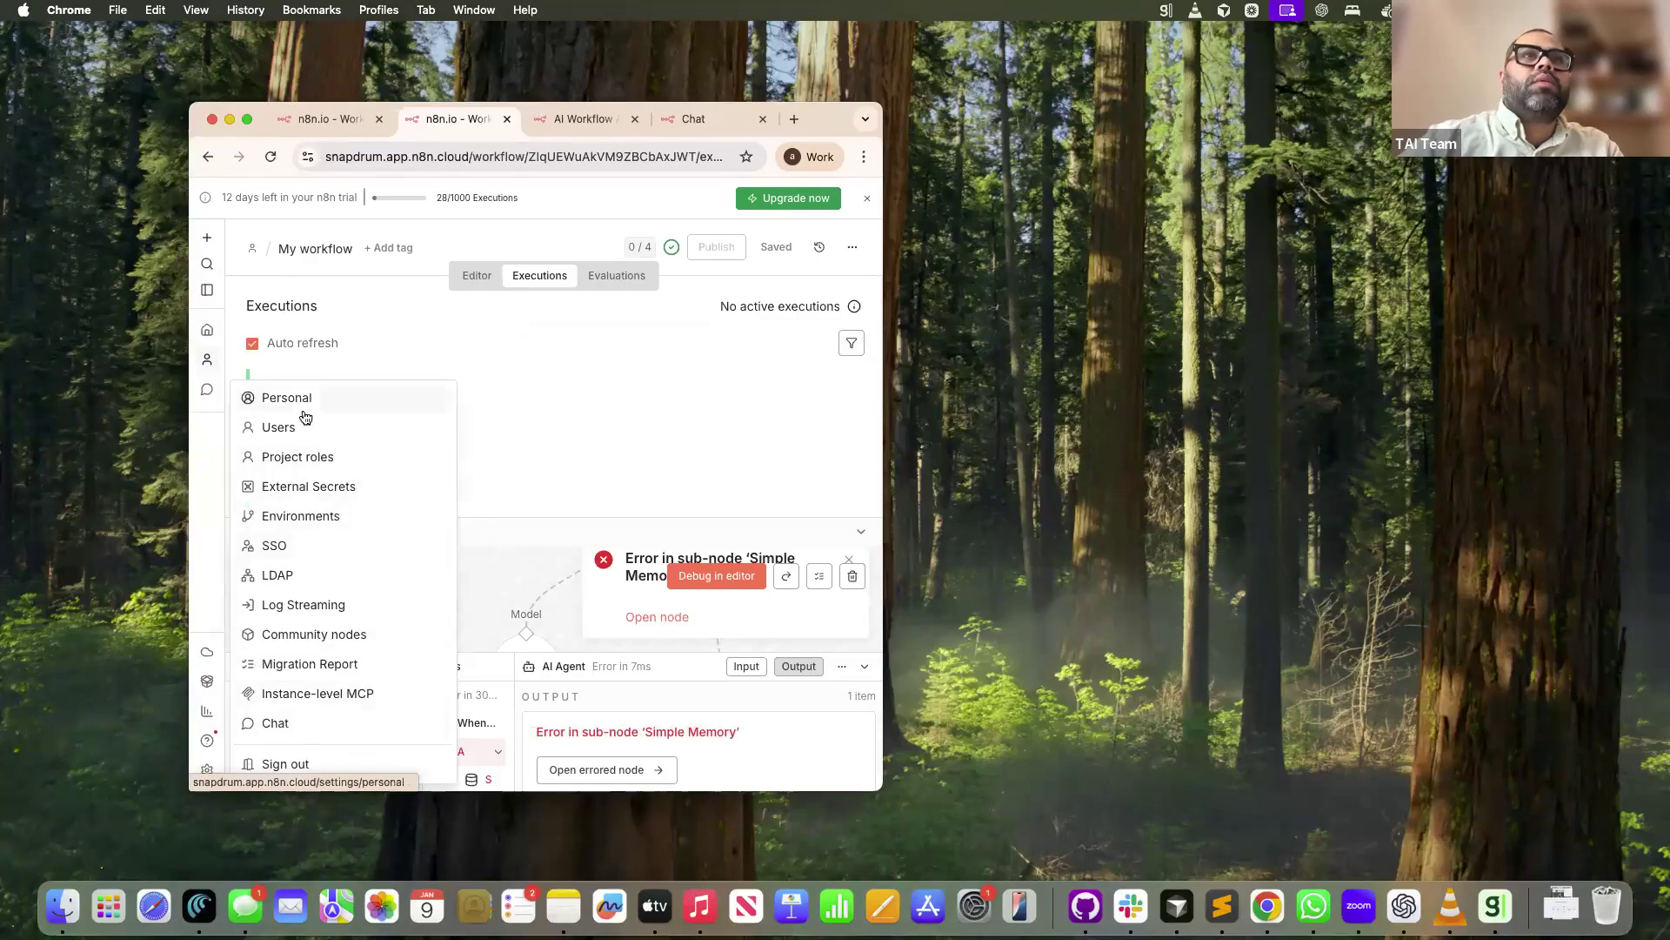
# Step: Open External Secrets settings, make the browser full screen, and switch to the executions tab
pyautogui.click(325, 489)
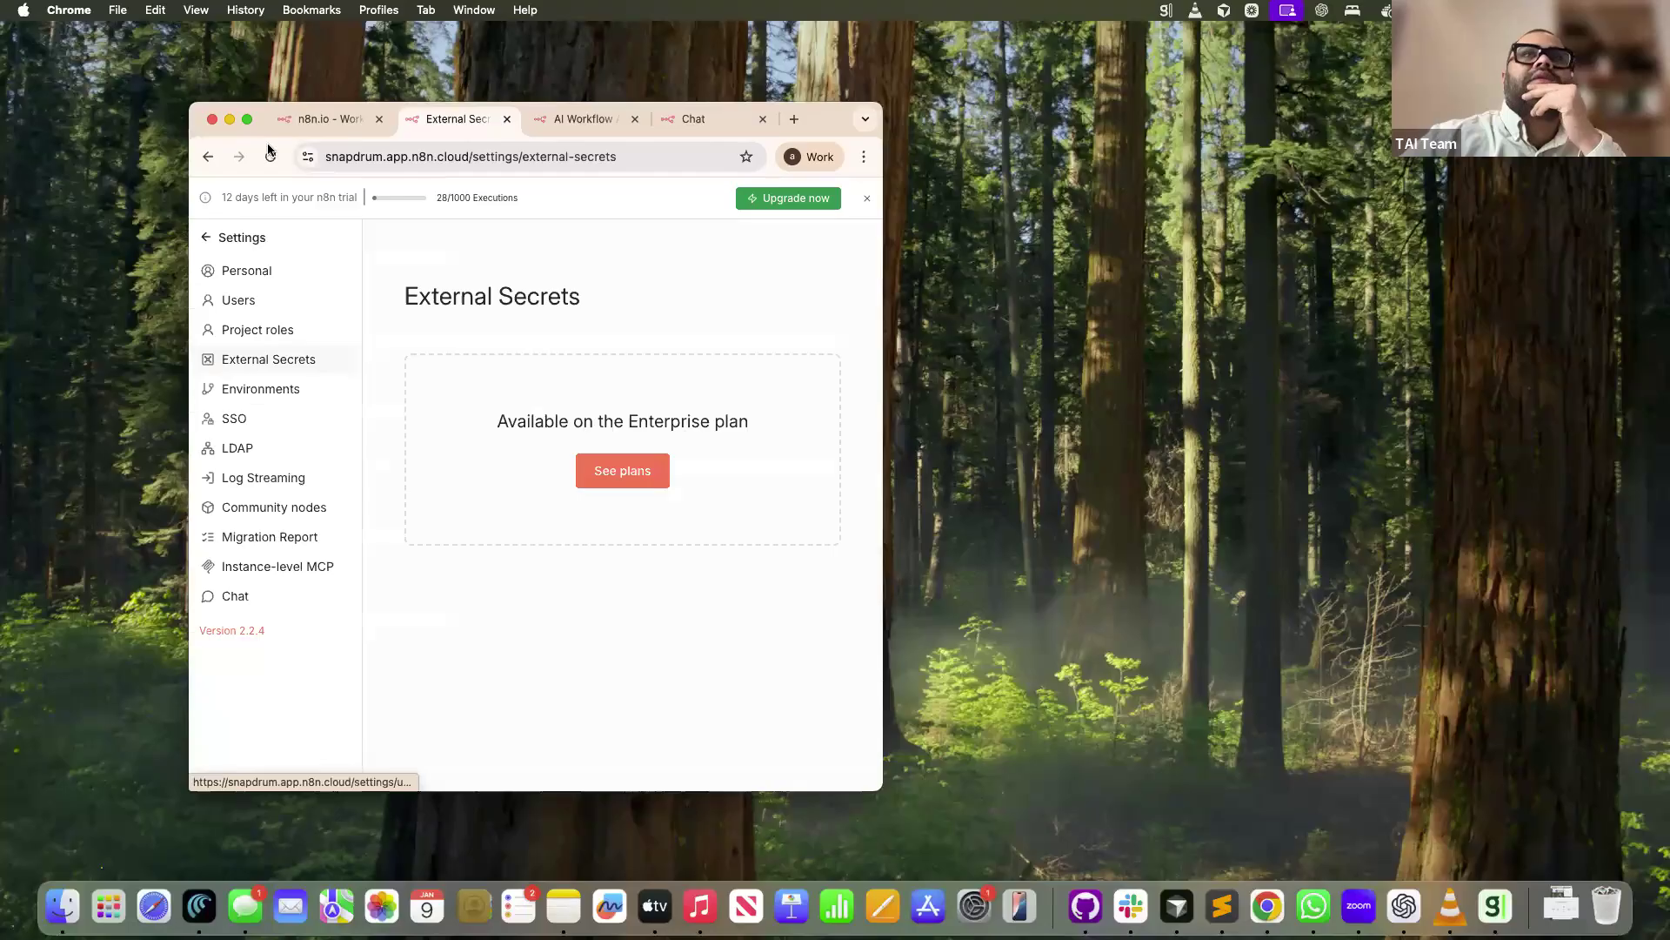
pyautogui.click(247, 119)
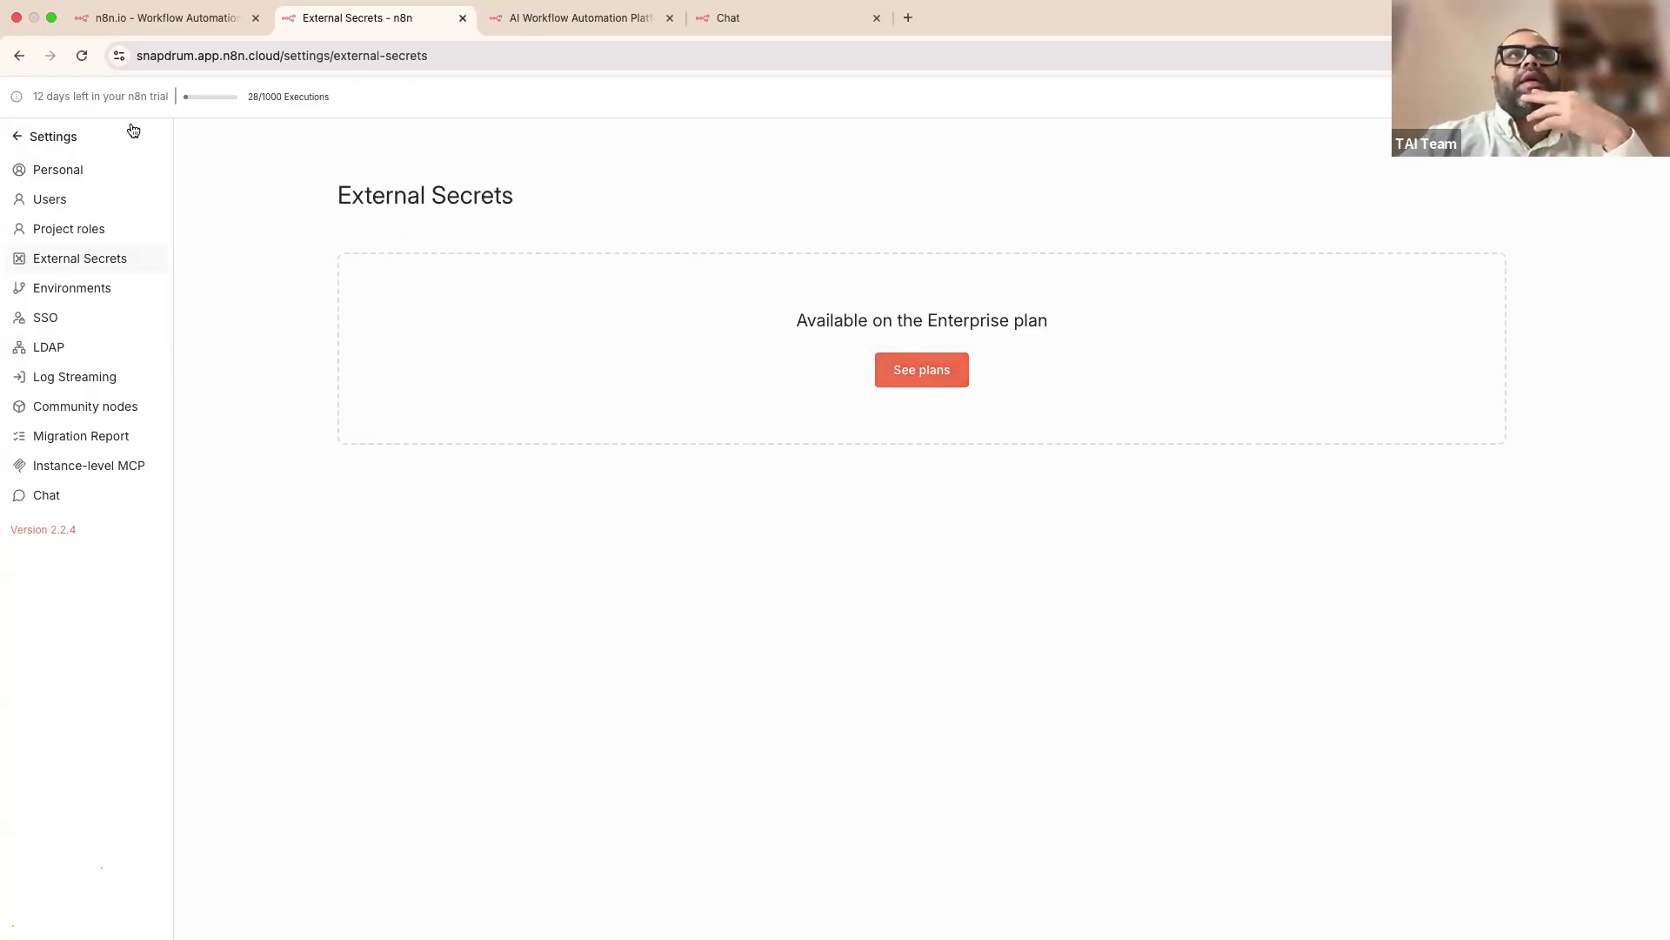
pyautogui.click(155, 23)
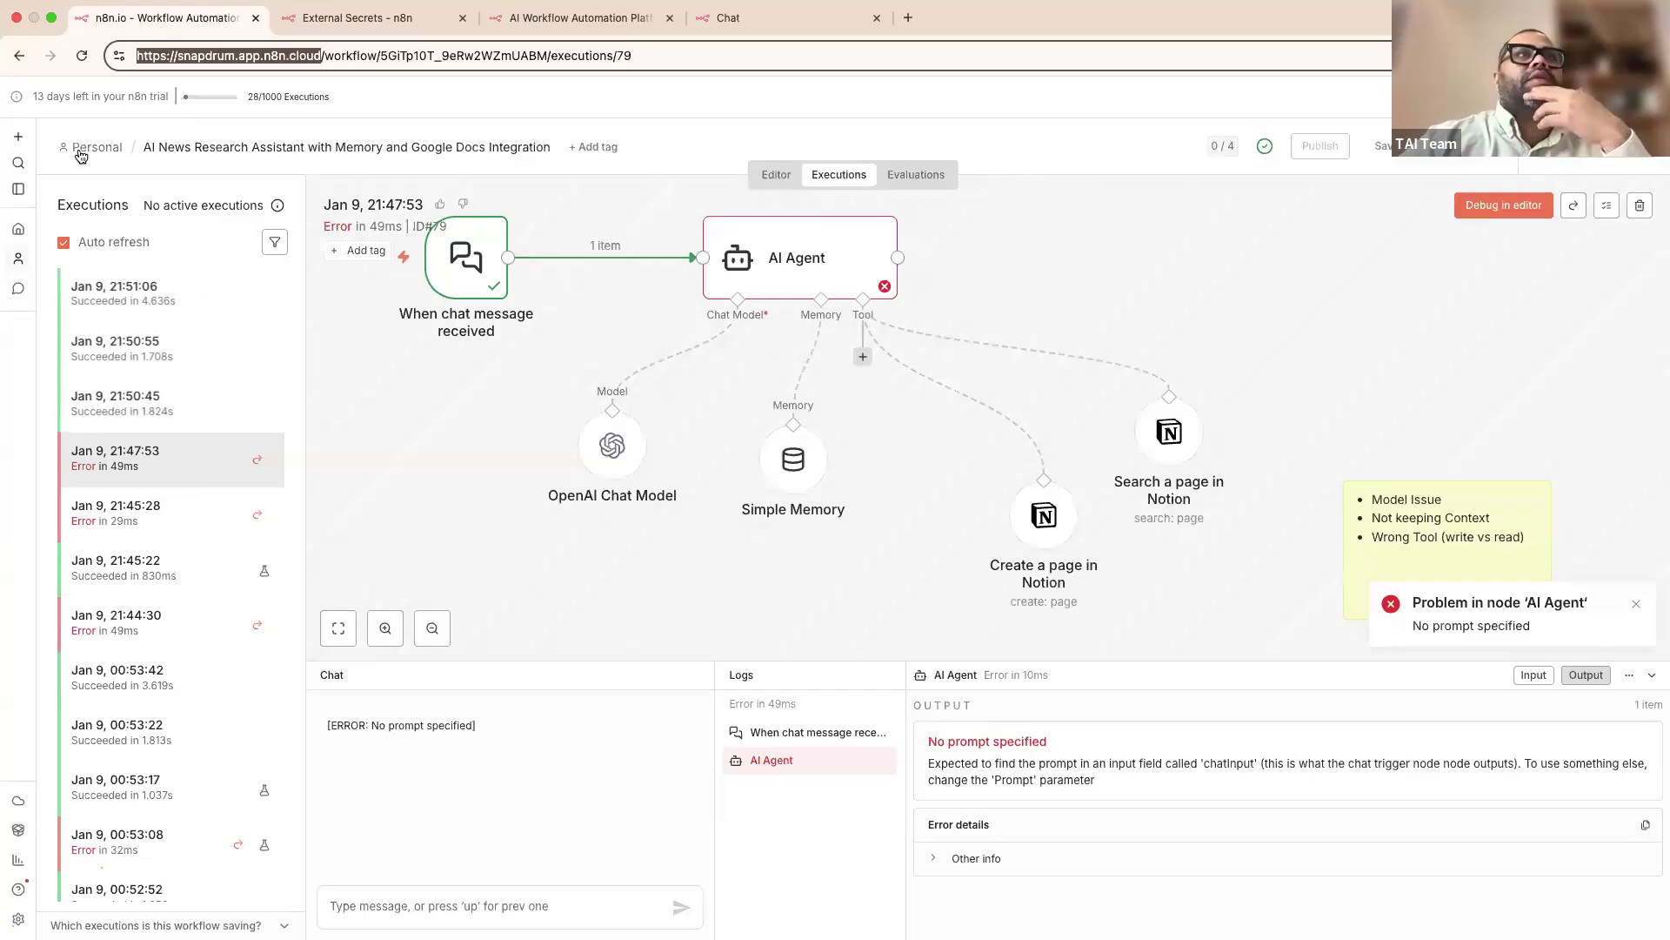
# Step: Go back to failed execution 76, then create a new blank workflow from the Overview page
pyautogui.click(19, 58)
pyautogui.click(19, 61)
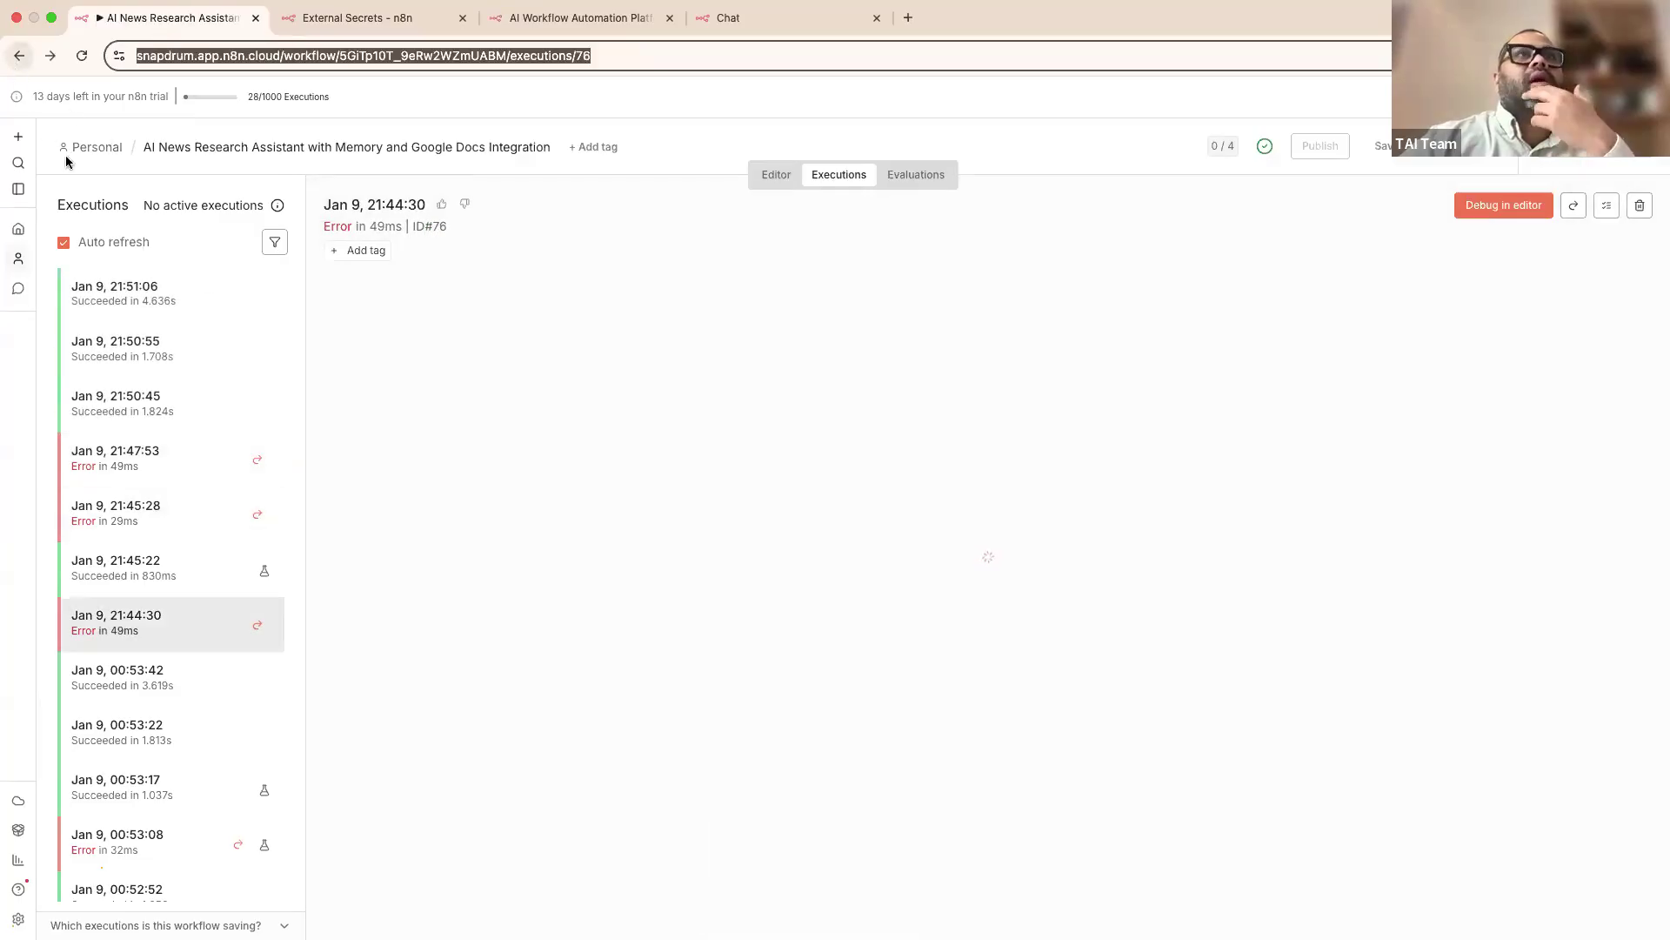
pyautogui.click(19, 138)
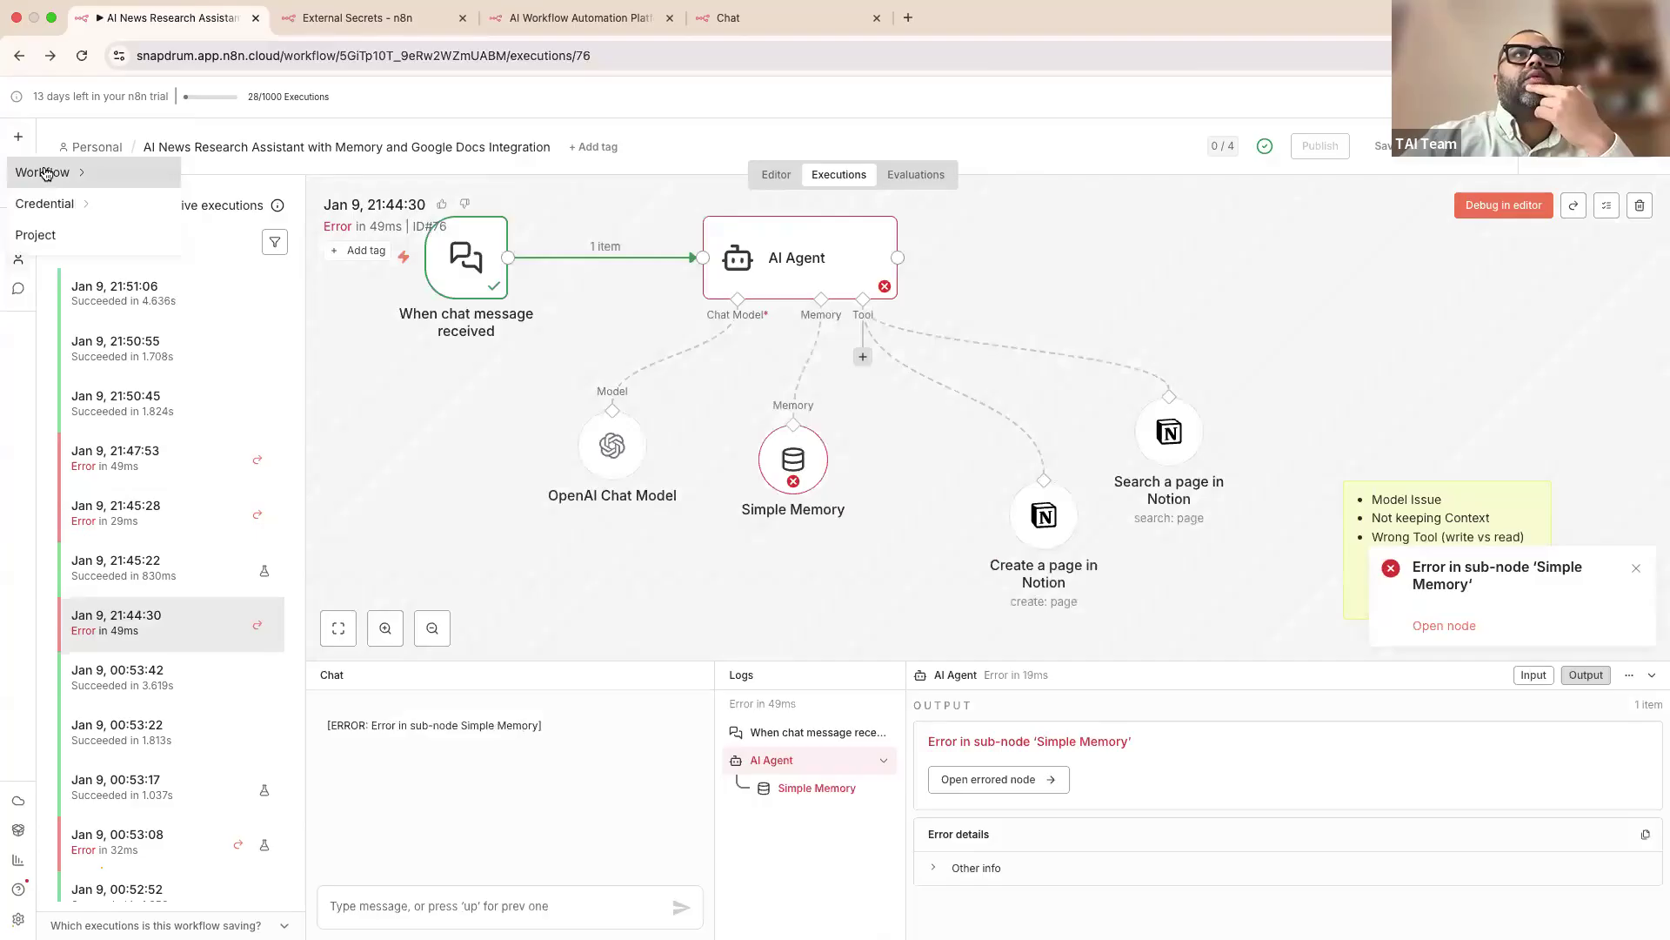
pyautogui.moveTo(46, 172)
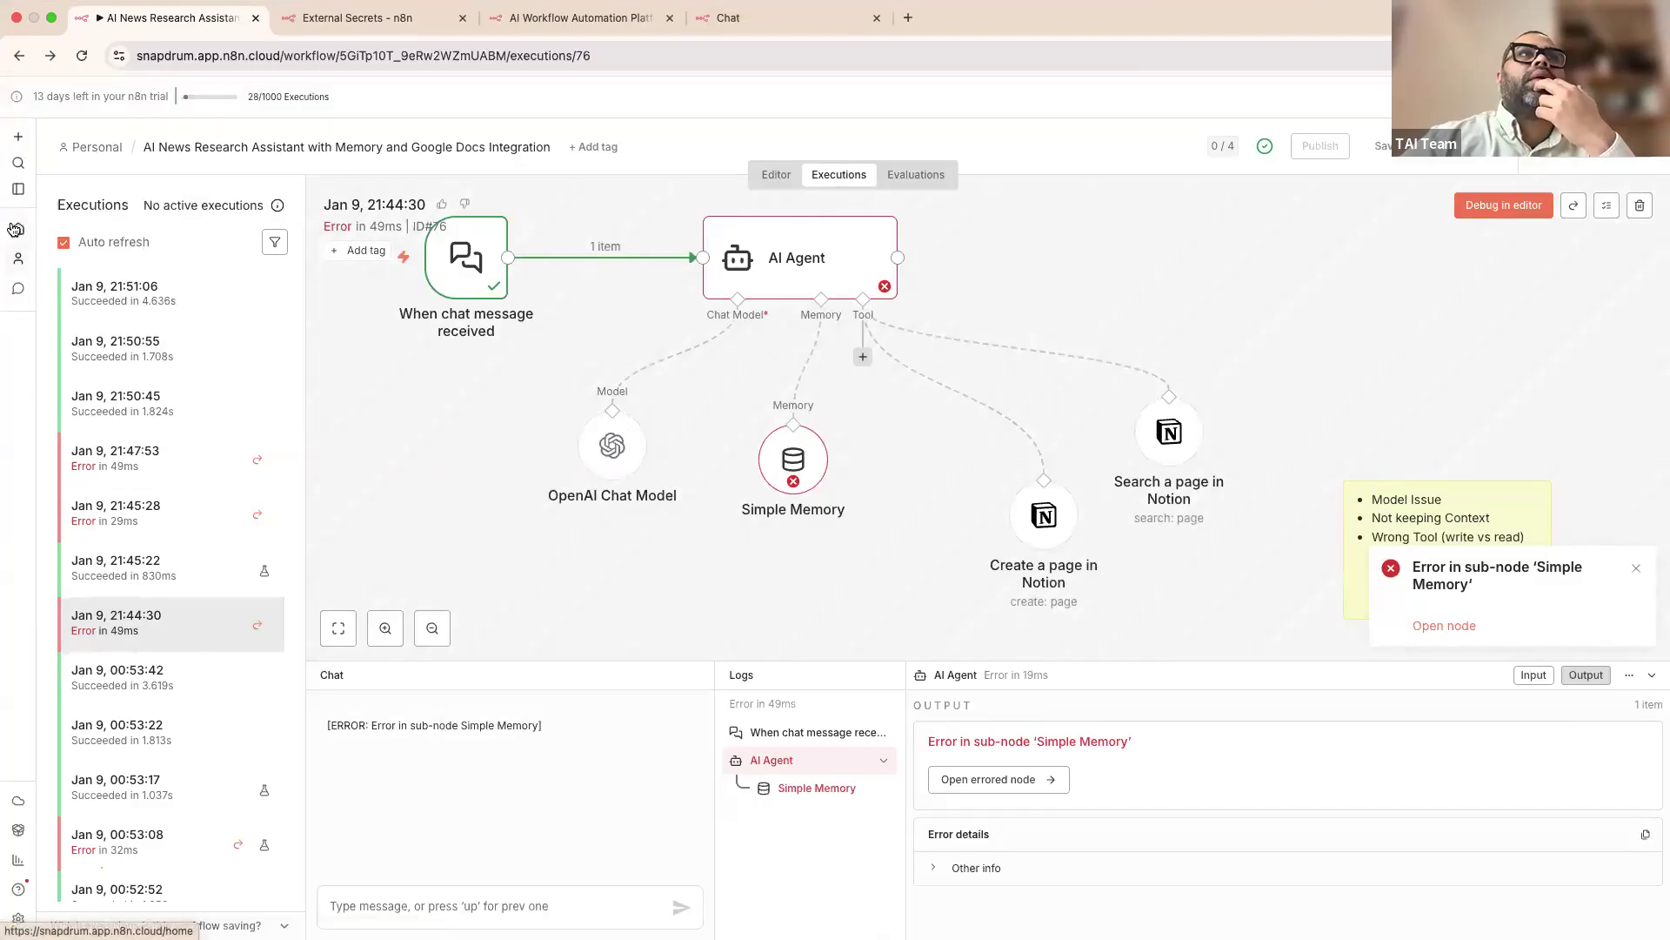
pyautogui.click(18, 228)
pyautogui.click(1275, 151)
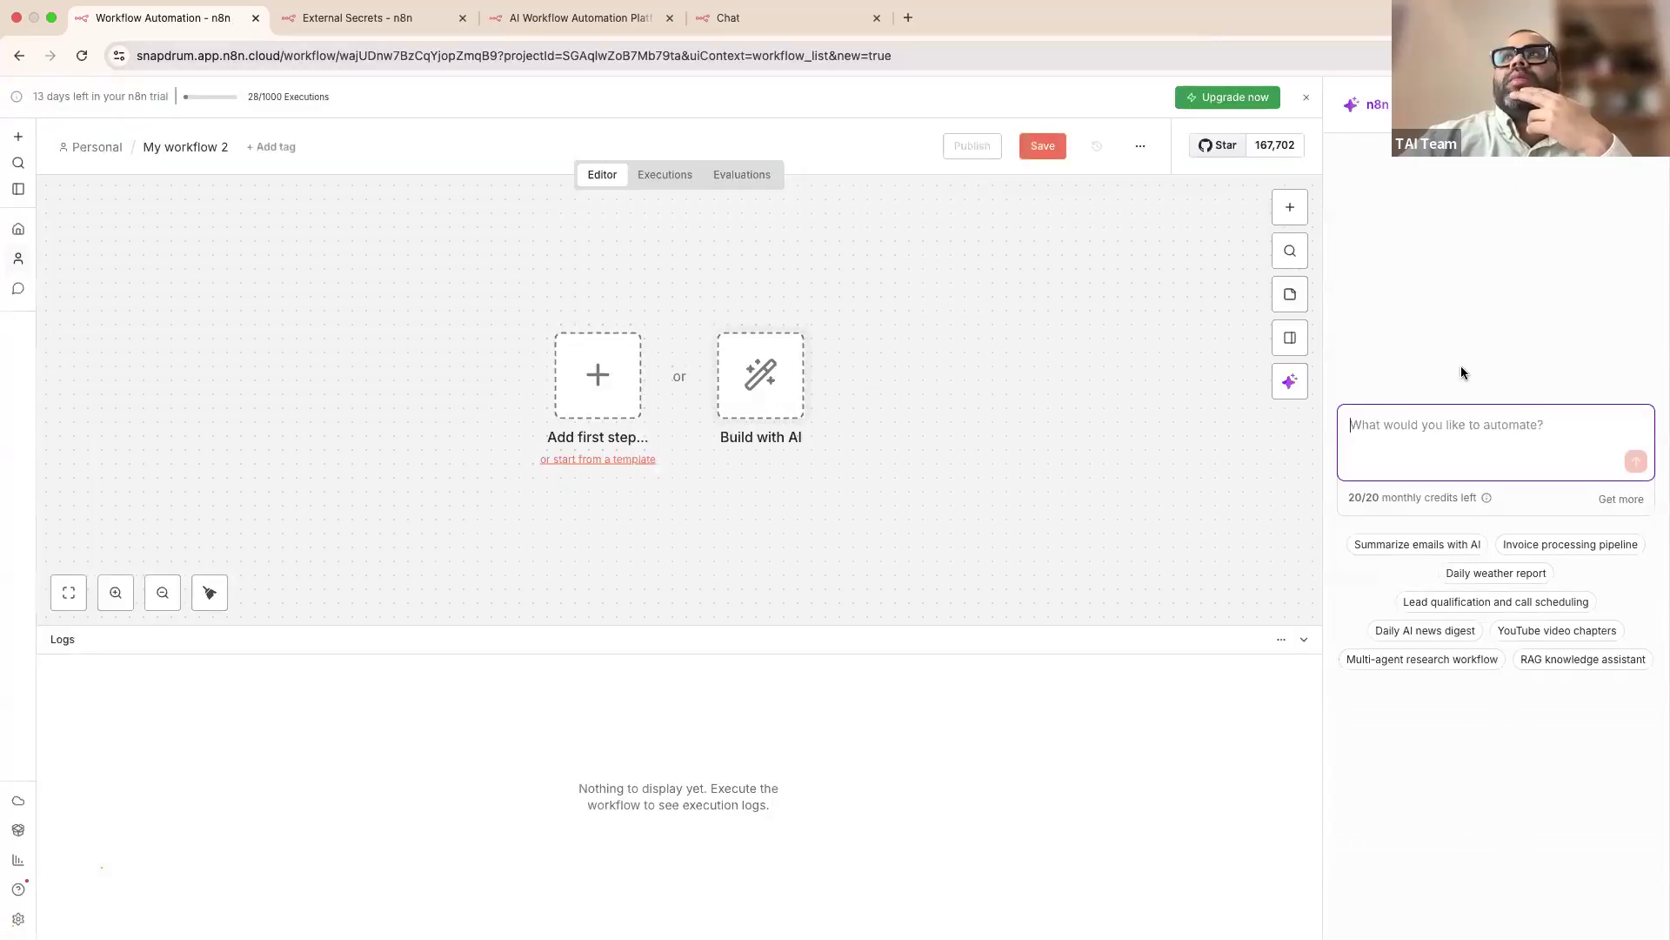
# Step: Ask the AI builder to 'build me a simple agent that has simple memory and a chat trigger'
pyautogui.click(1424, 423)
pyautogui.write('build m')
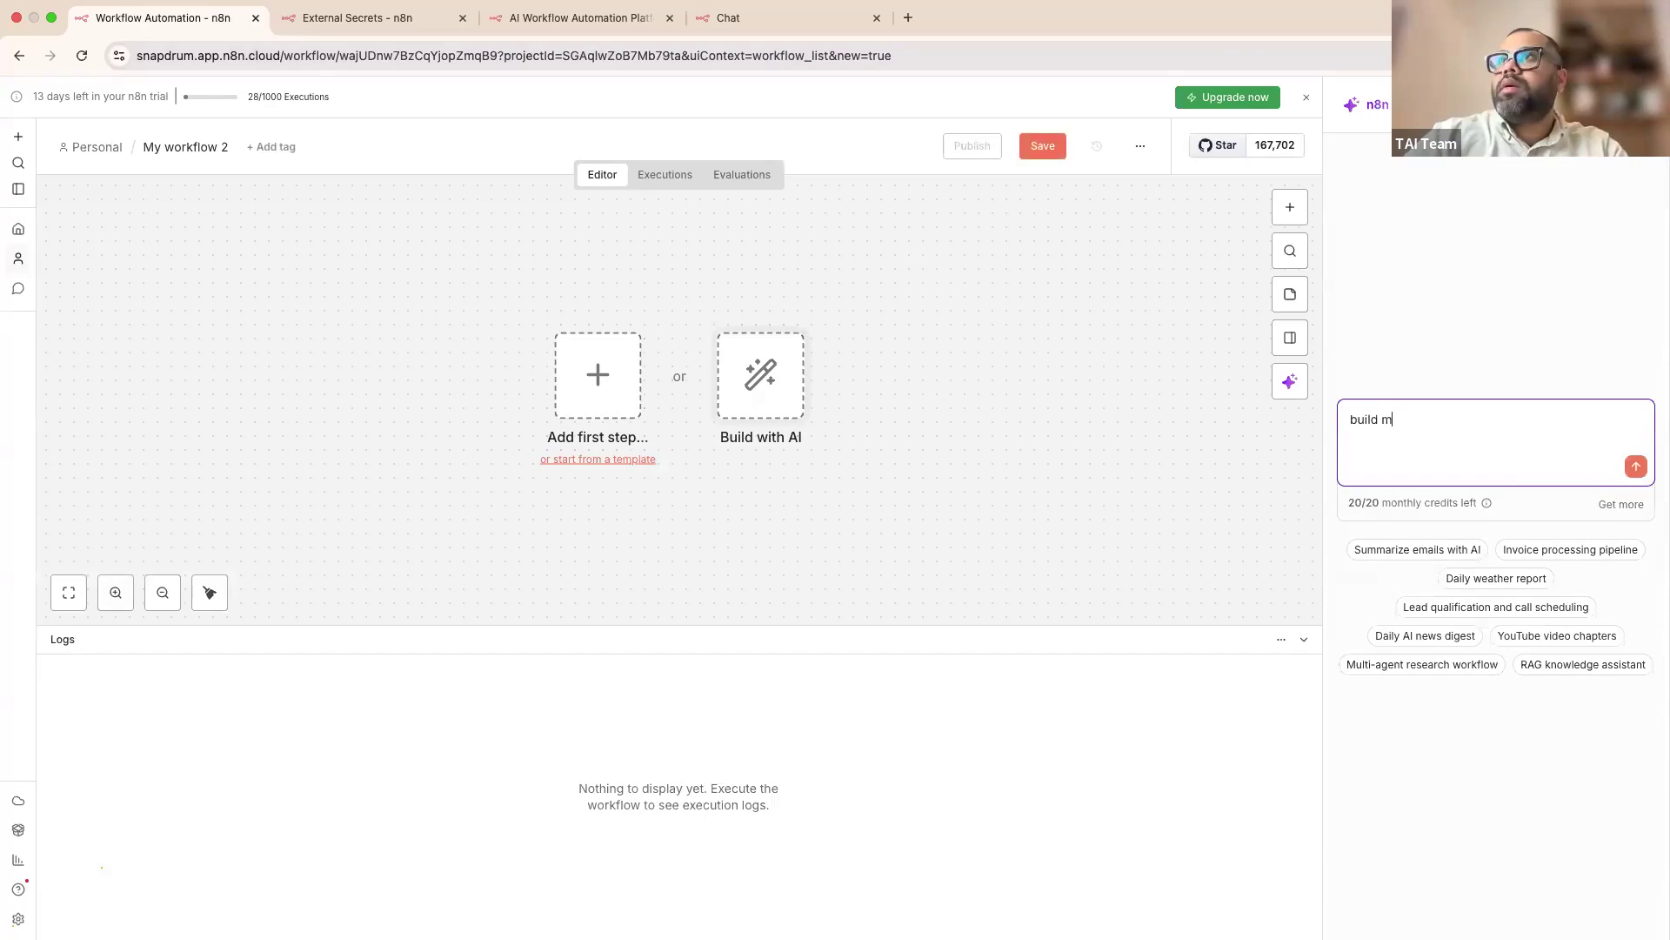
pyautogui.write('e a simple agent ')
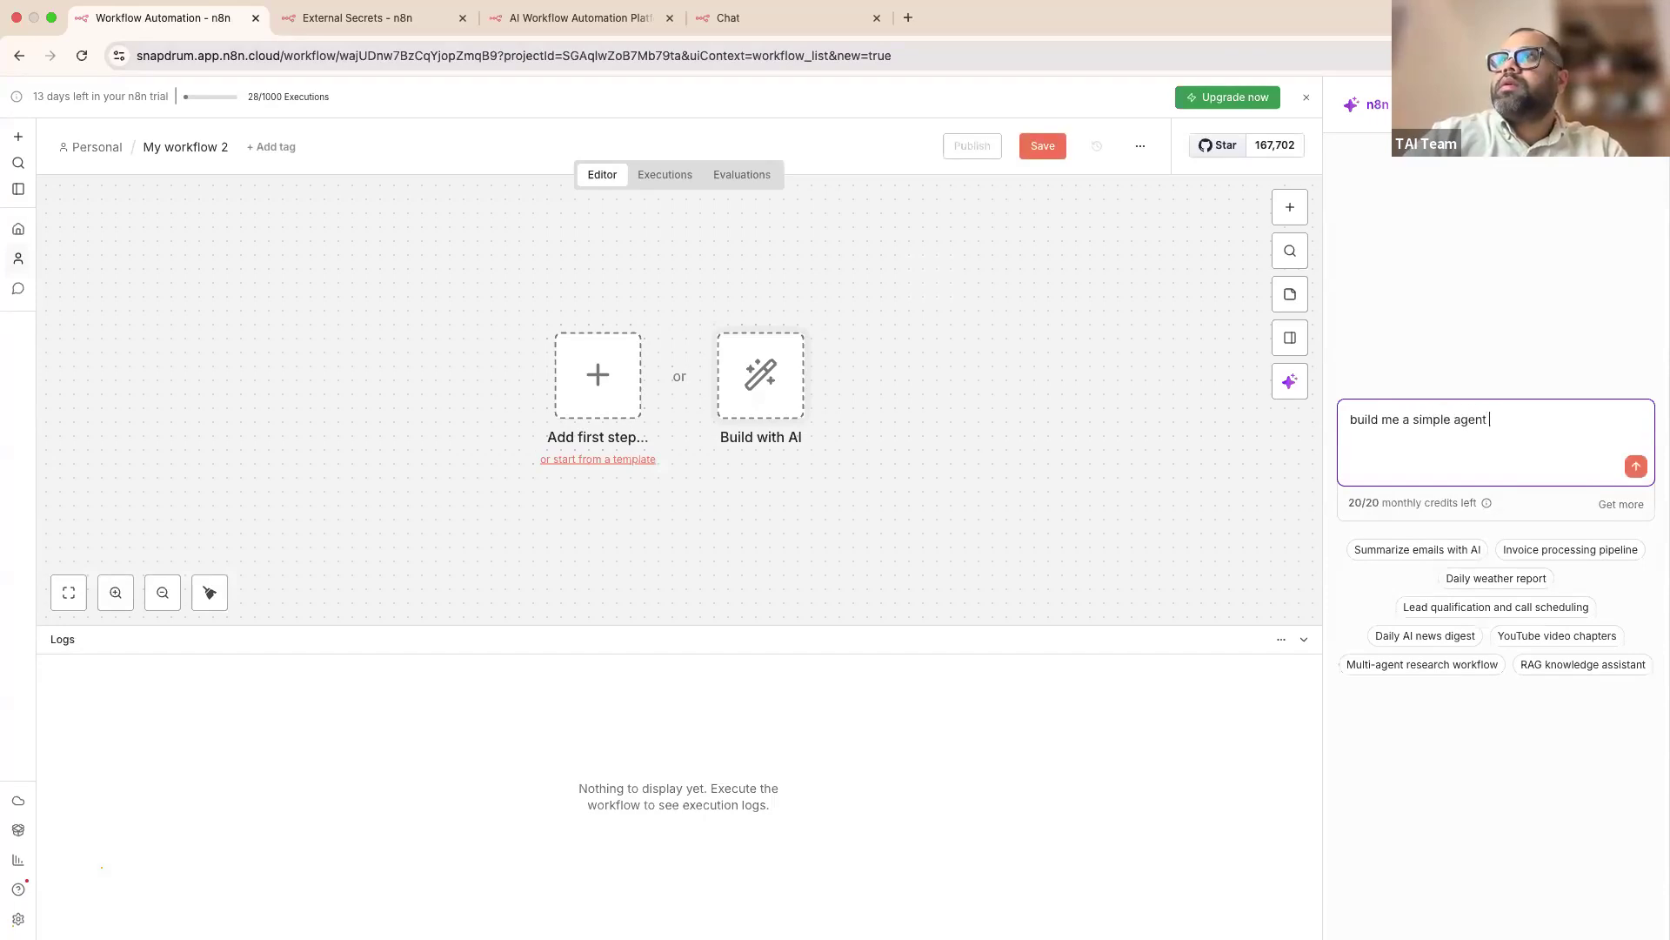
pyautogui.write('that has simple')
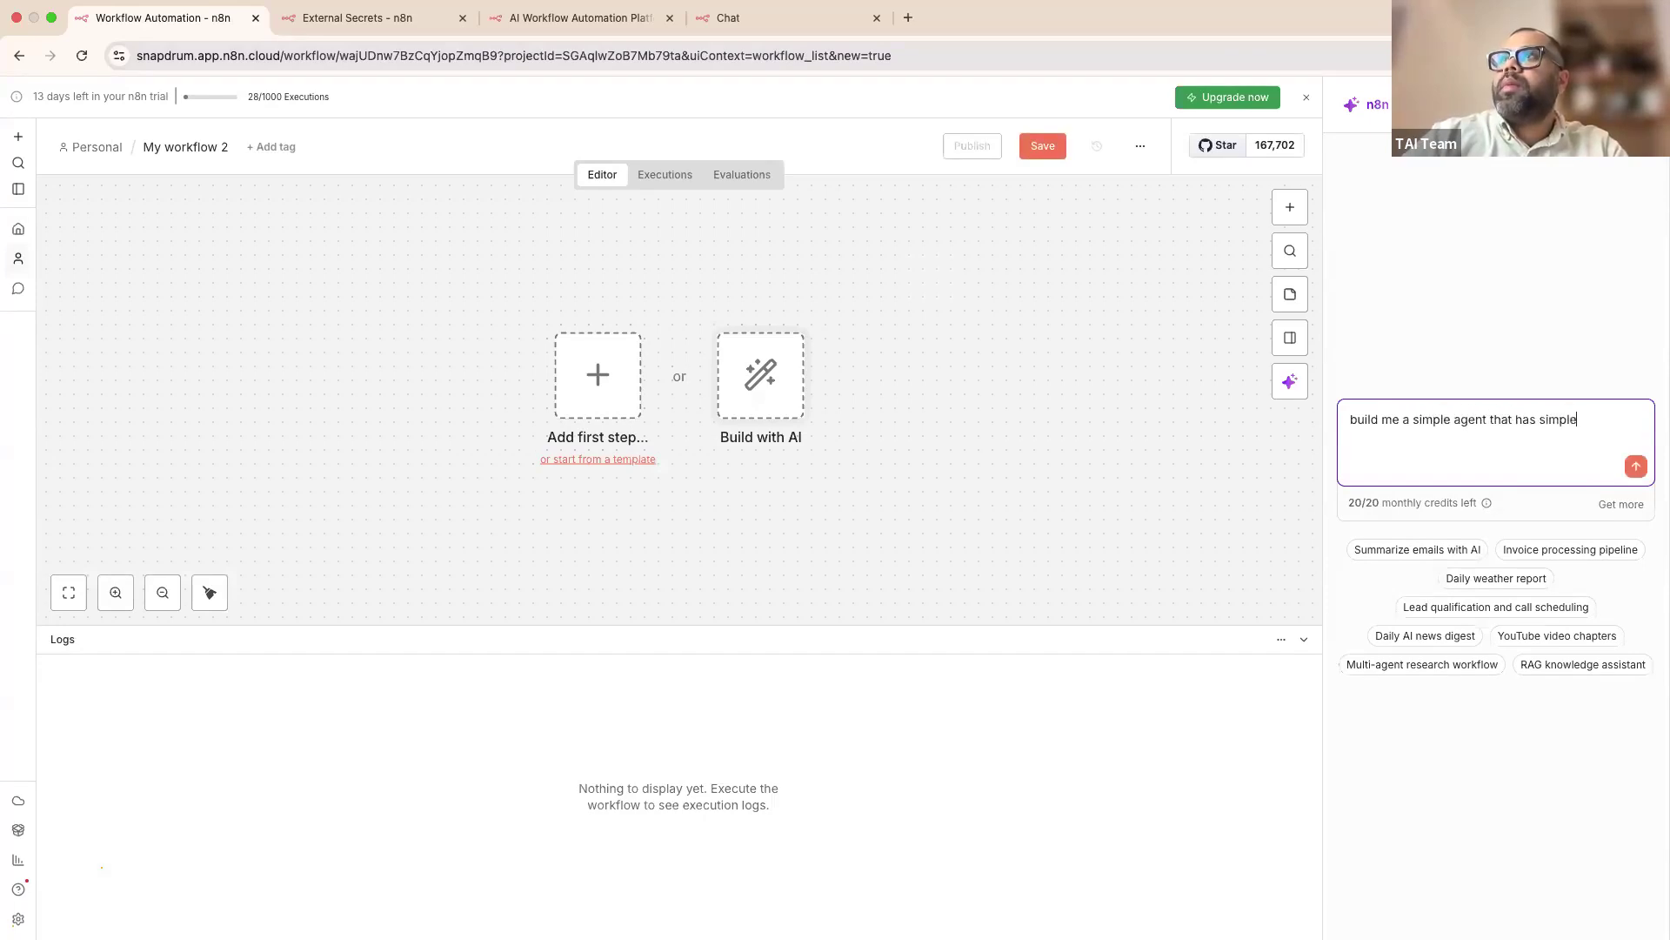
pyautogui.write(' memory a')
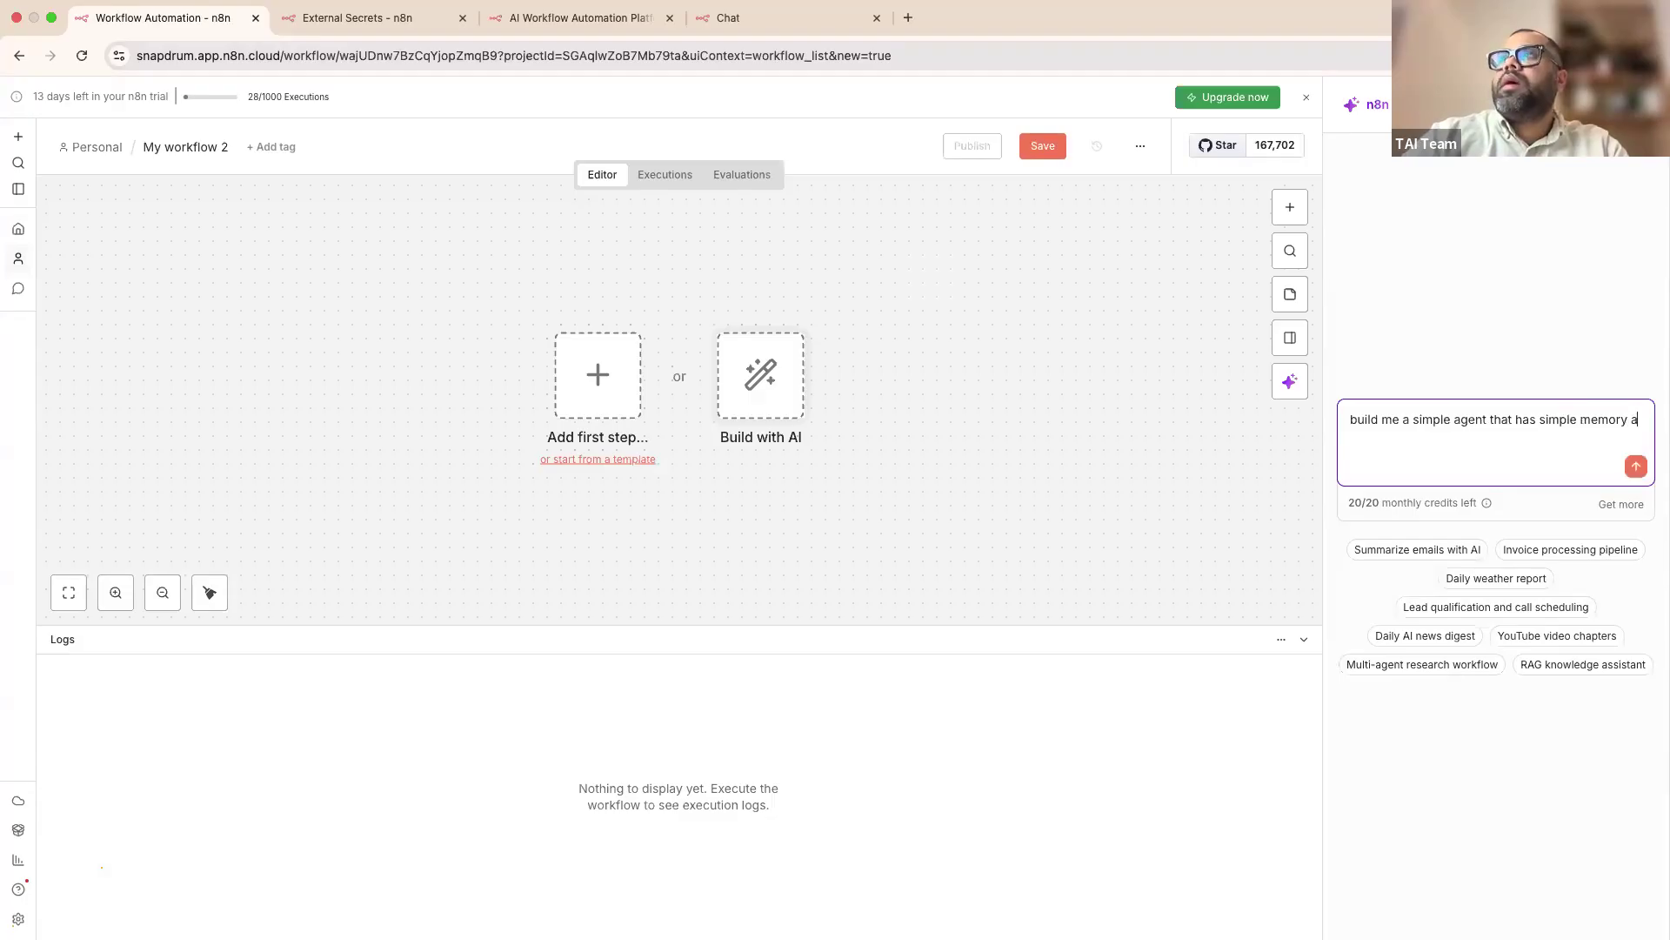
pyautogui.write('nd a chat trigger')
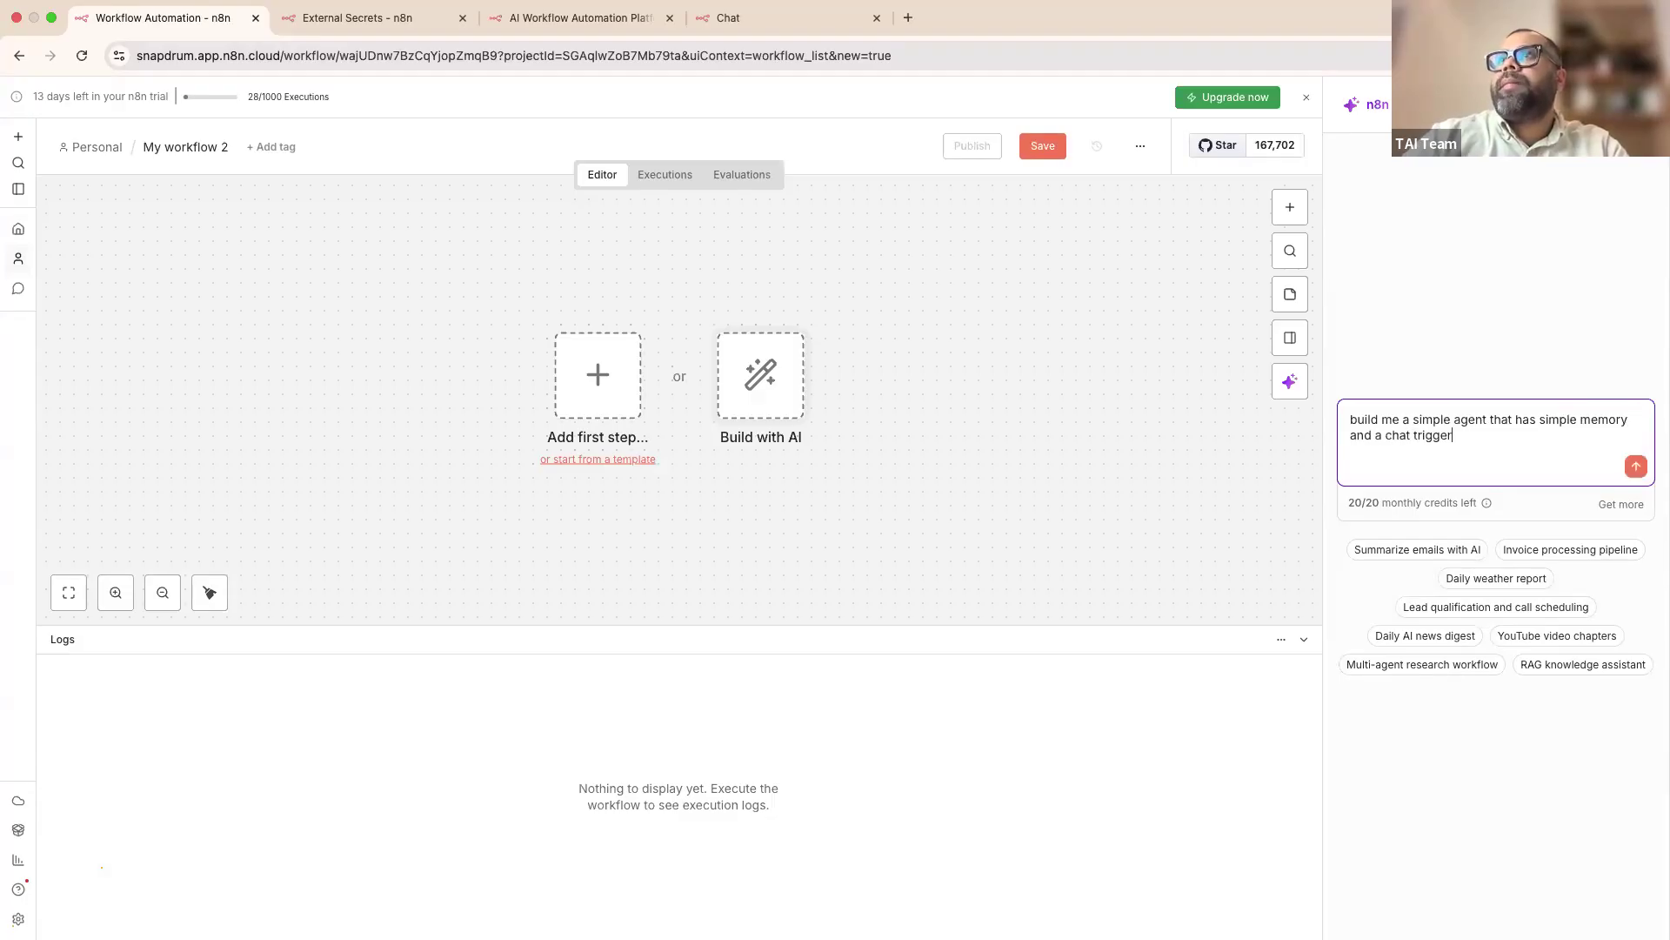
pyautogui.press('Return')
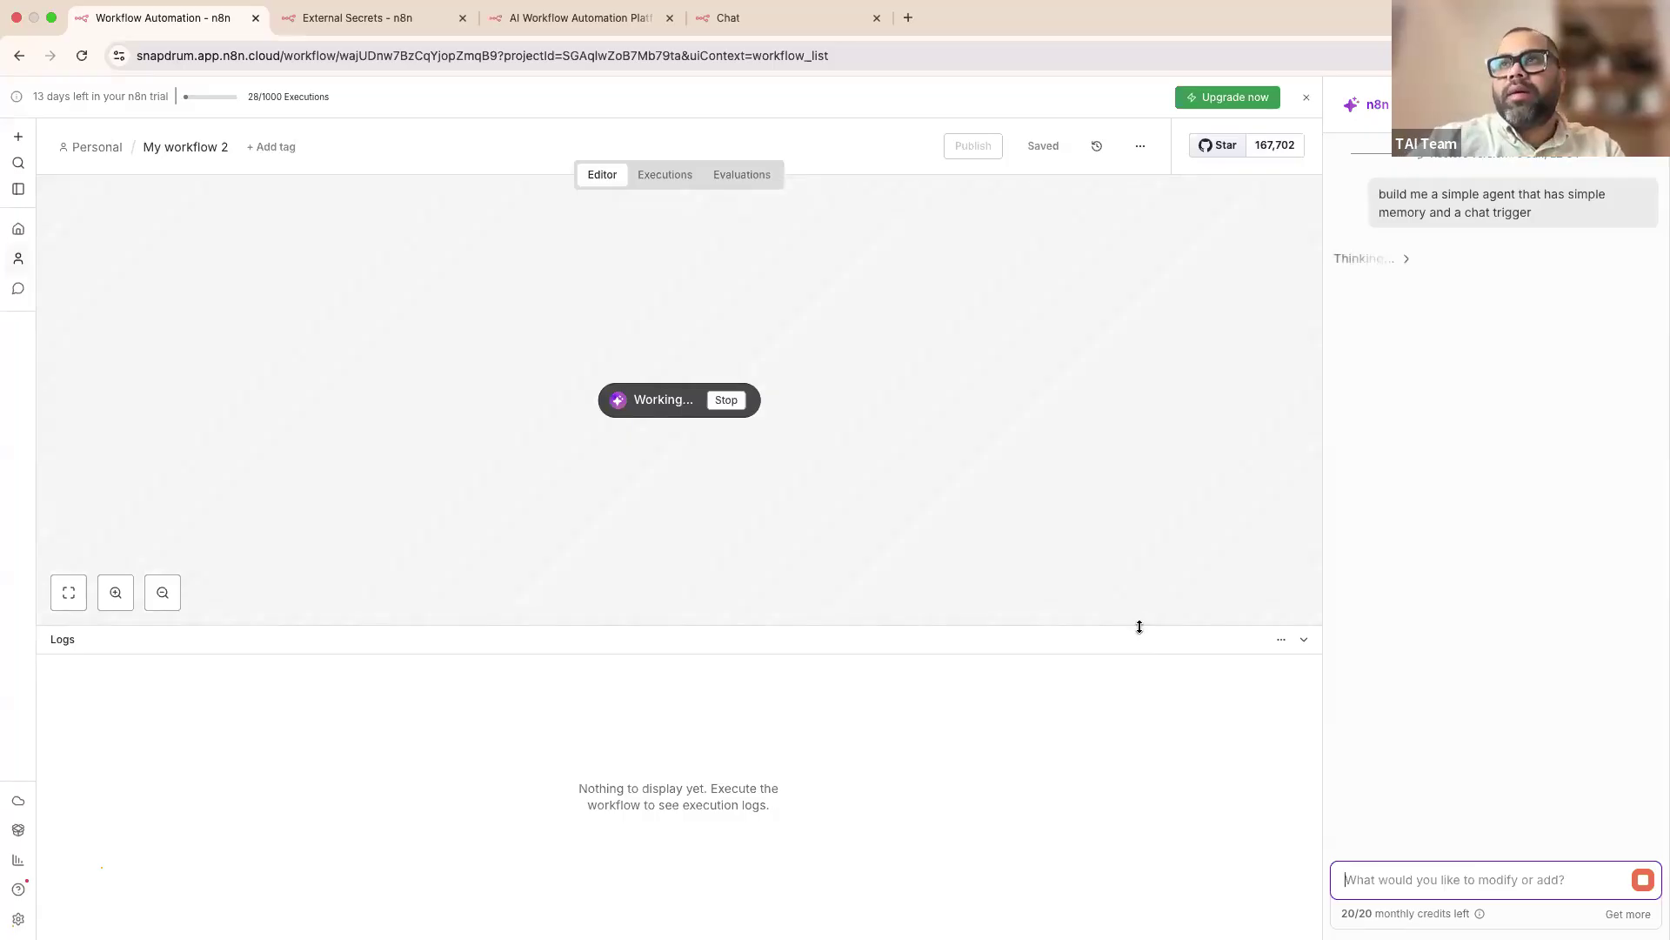
pyautogui.moveTo(1139, 624); pyautogui.dragTo(1145, 694)
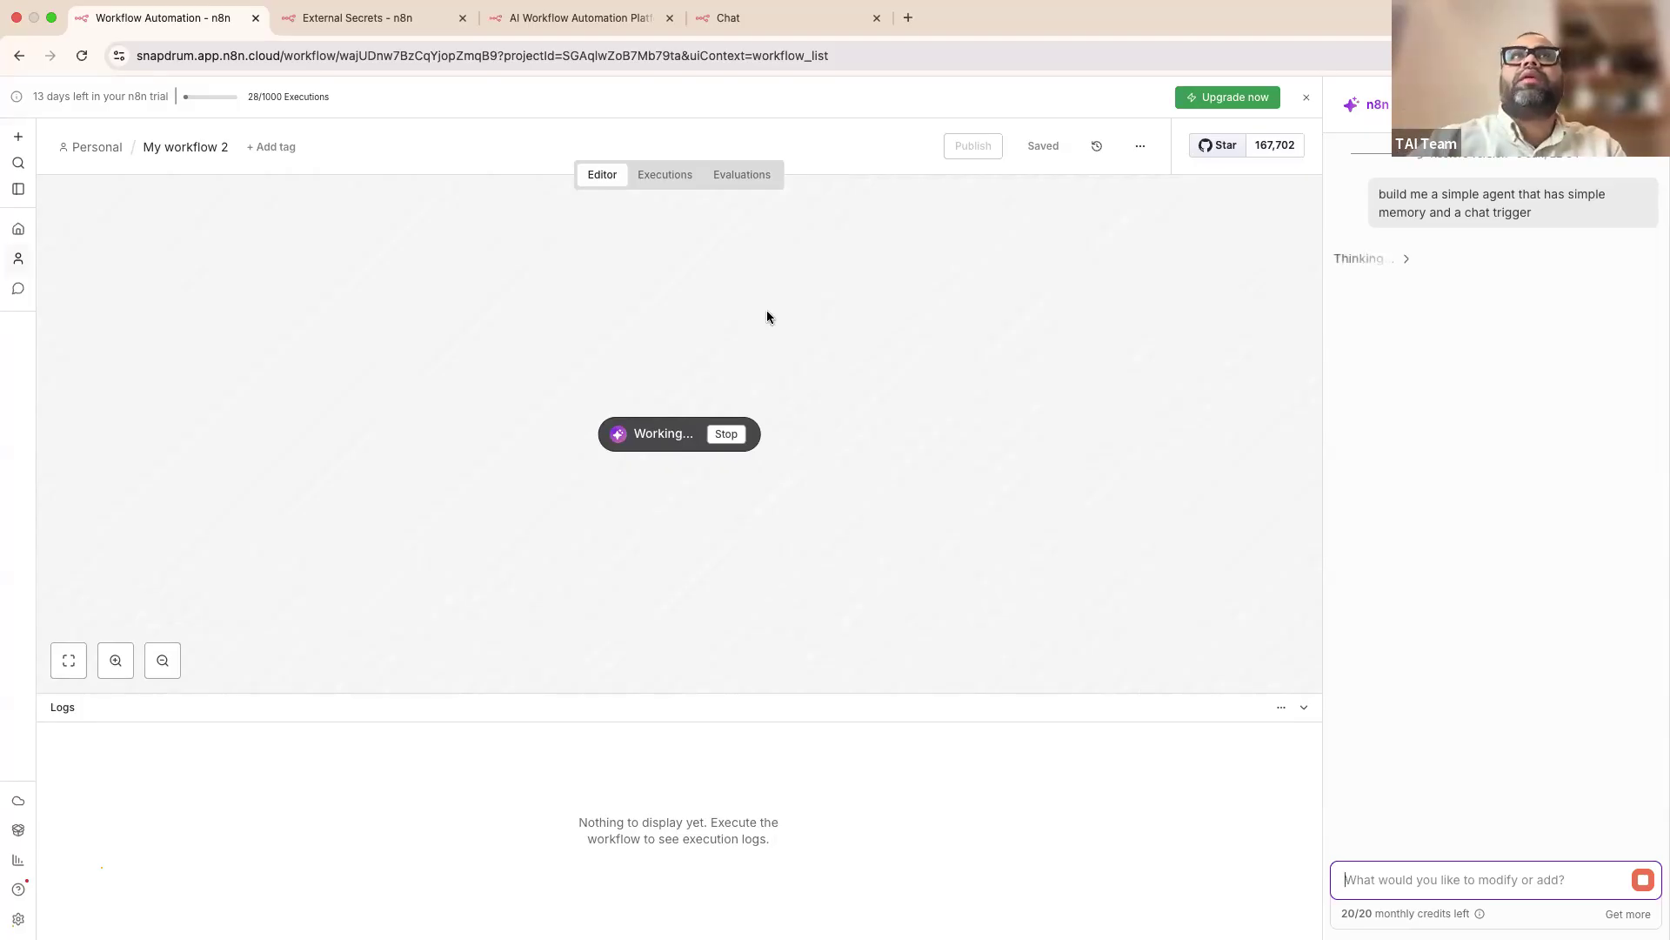
pyautogui.click(349, 26)
pyautogui.click(538, 24)
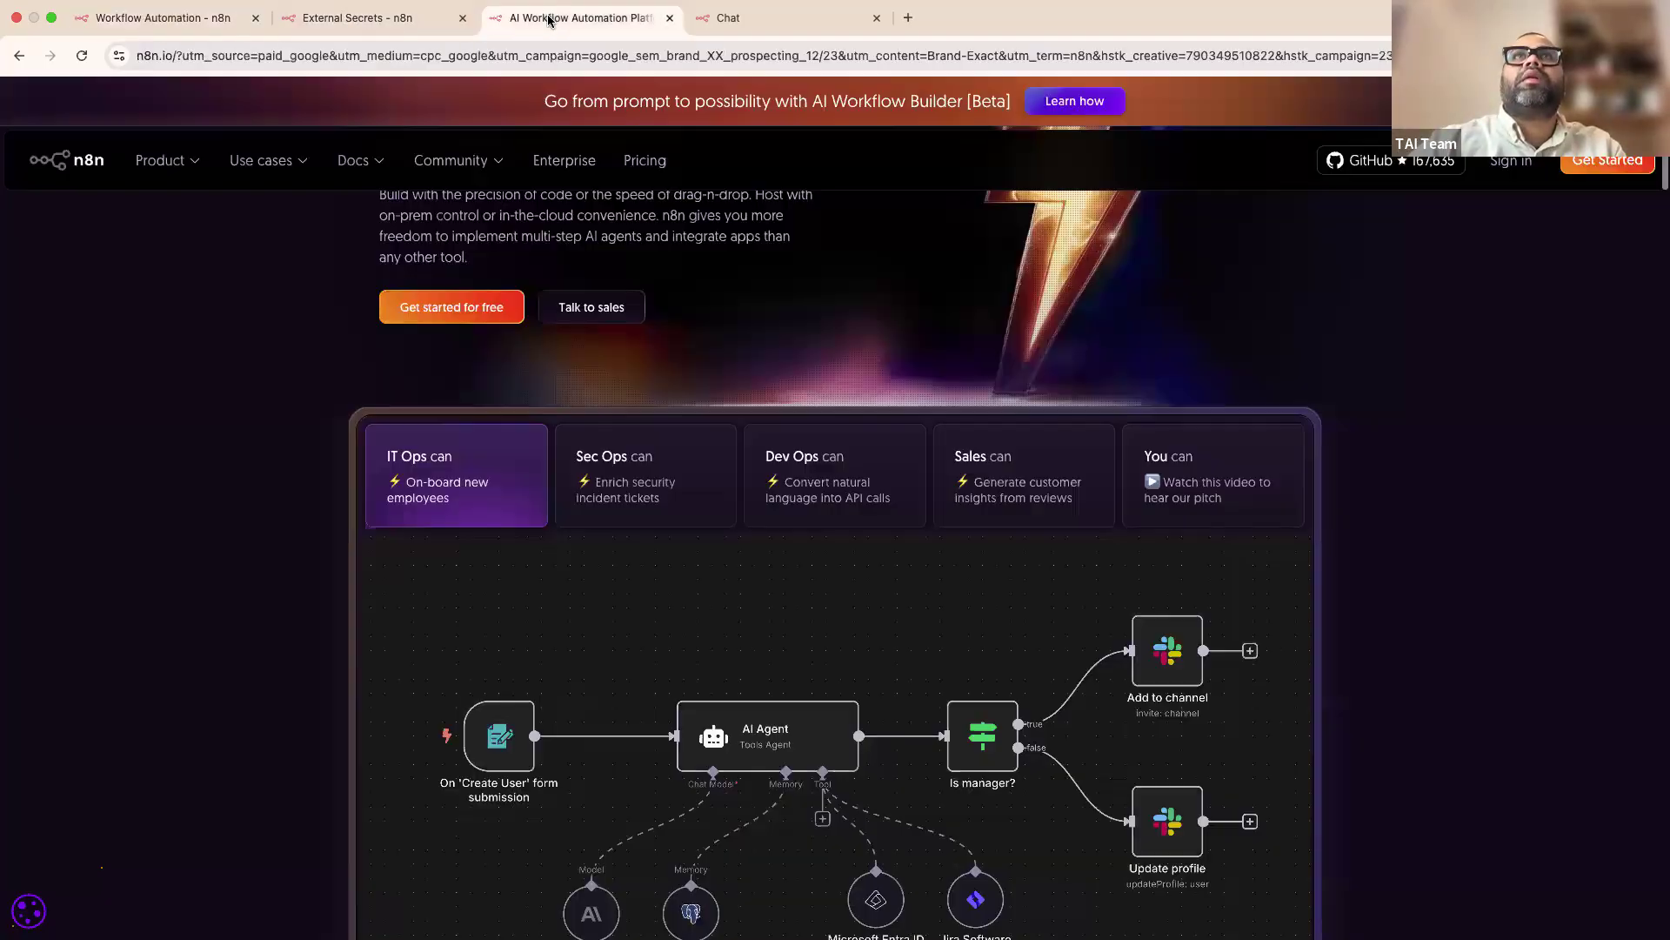
# Step: Return from the n8n.io tab to the workflow's editing canvas
pyautogui.click(376, 23)
pyautogui.click(513, 22)
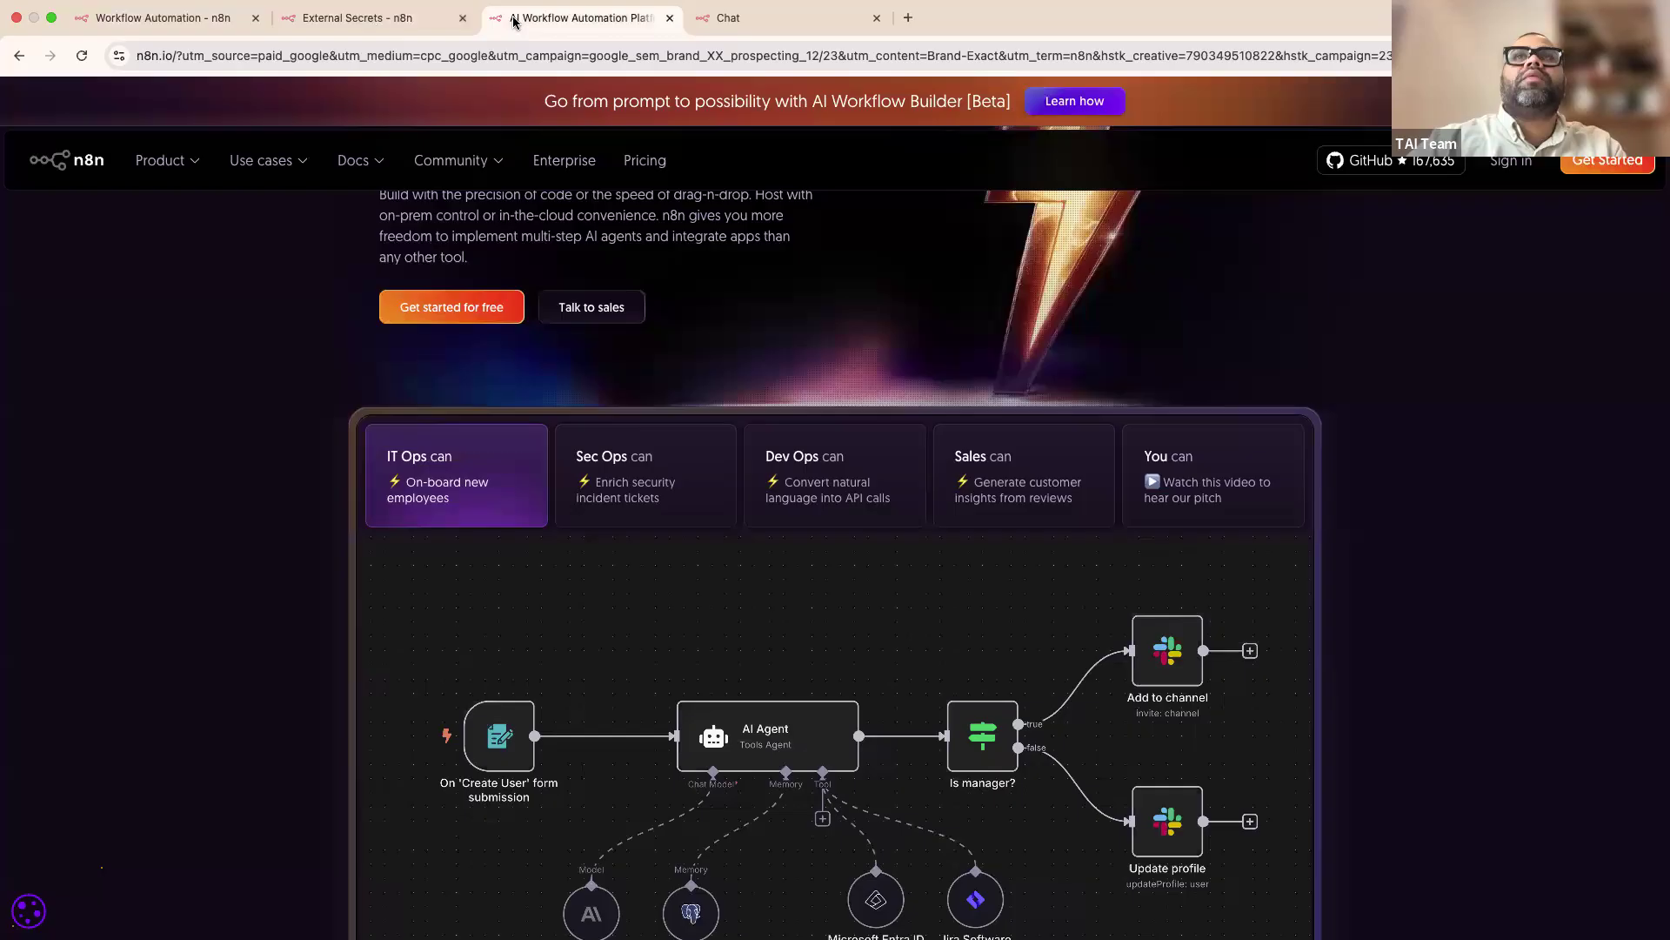
pyautogui.click(386, 25)
pyautogui.click(27, 139)
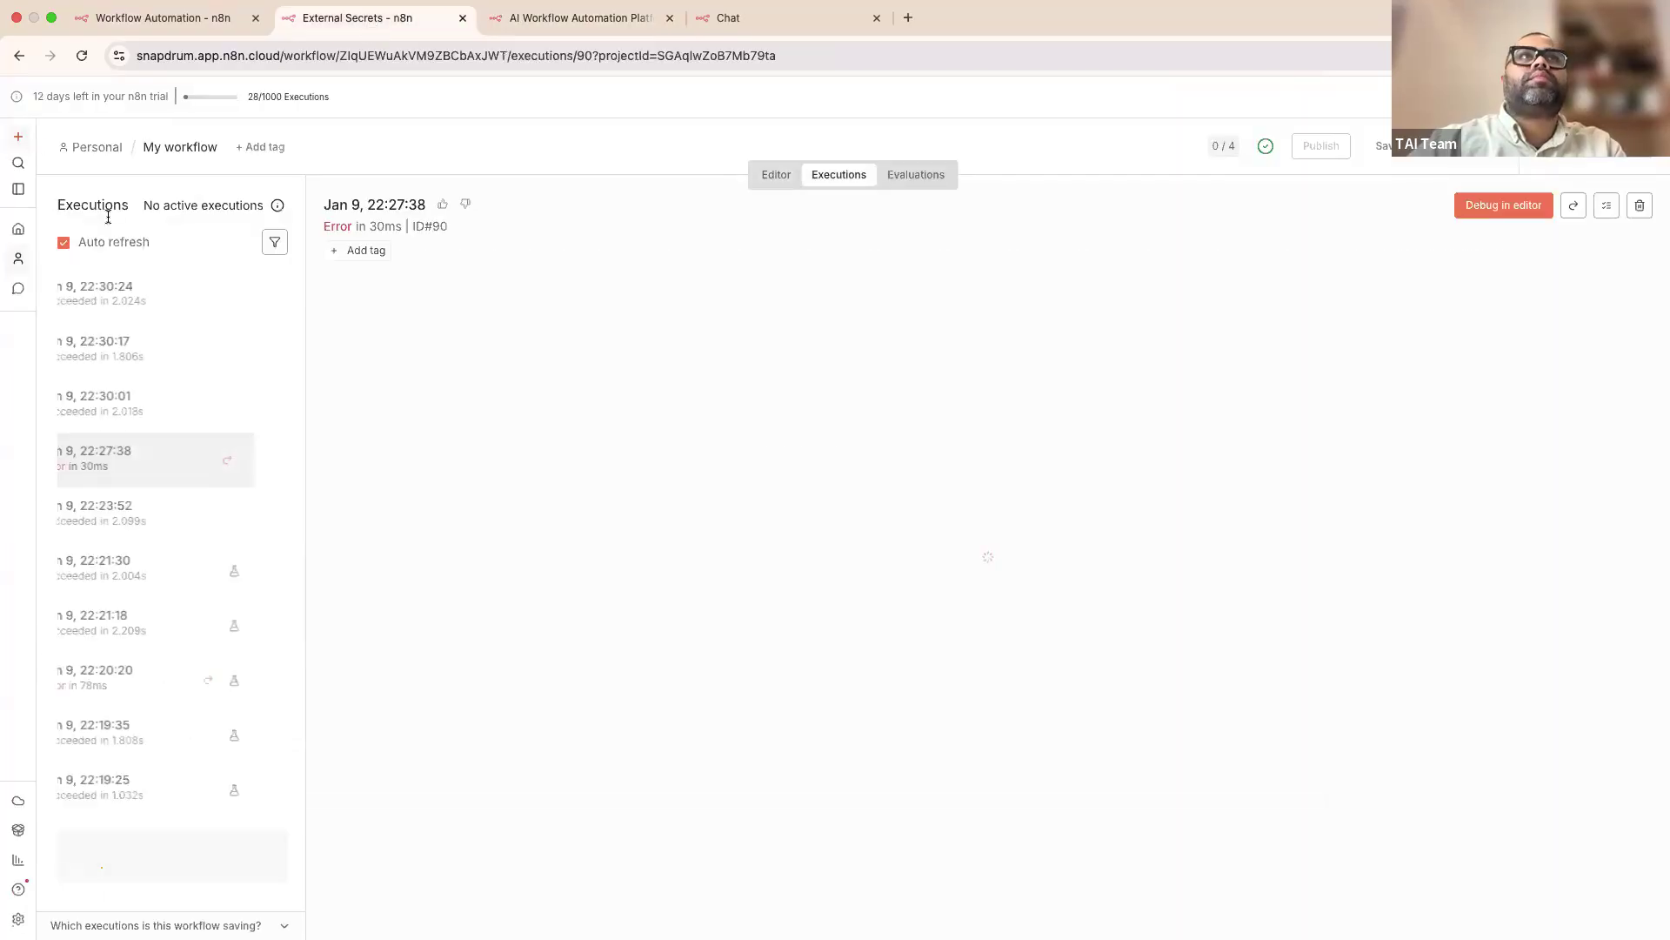
pyautogui.click(776, 175)
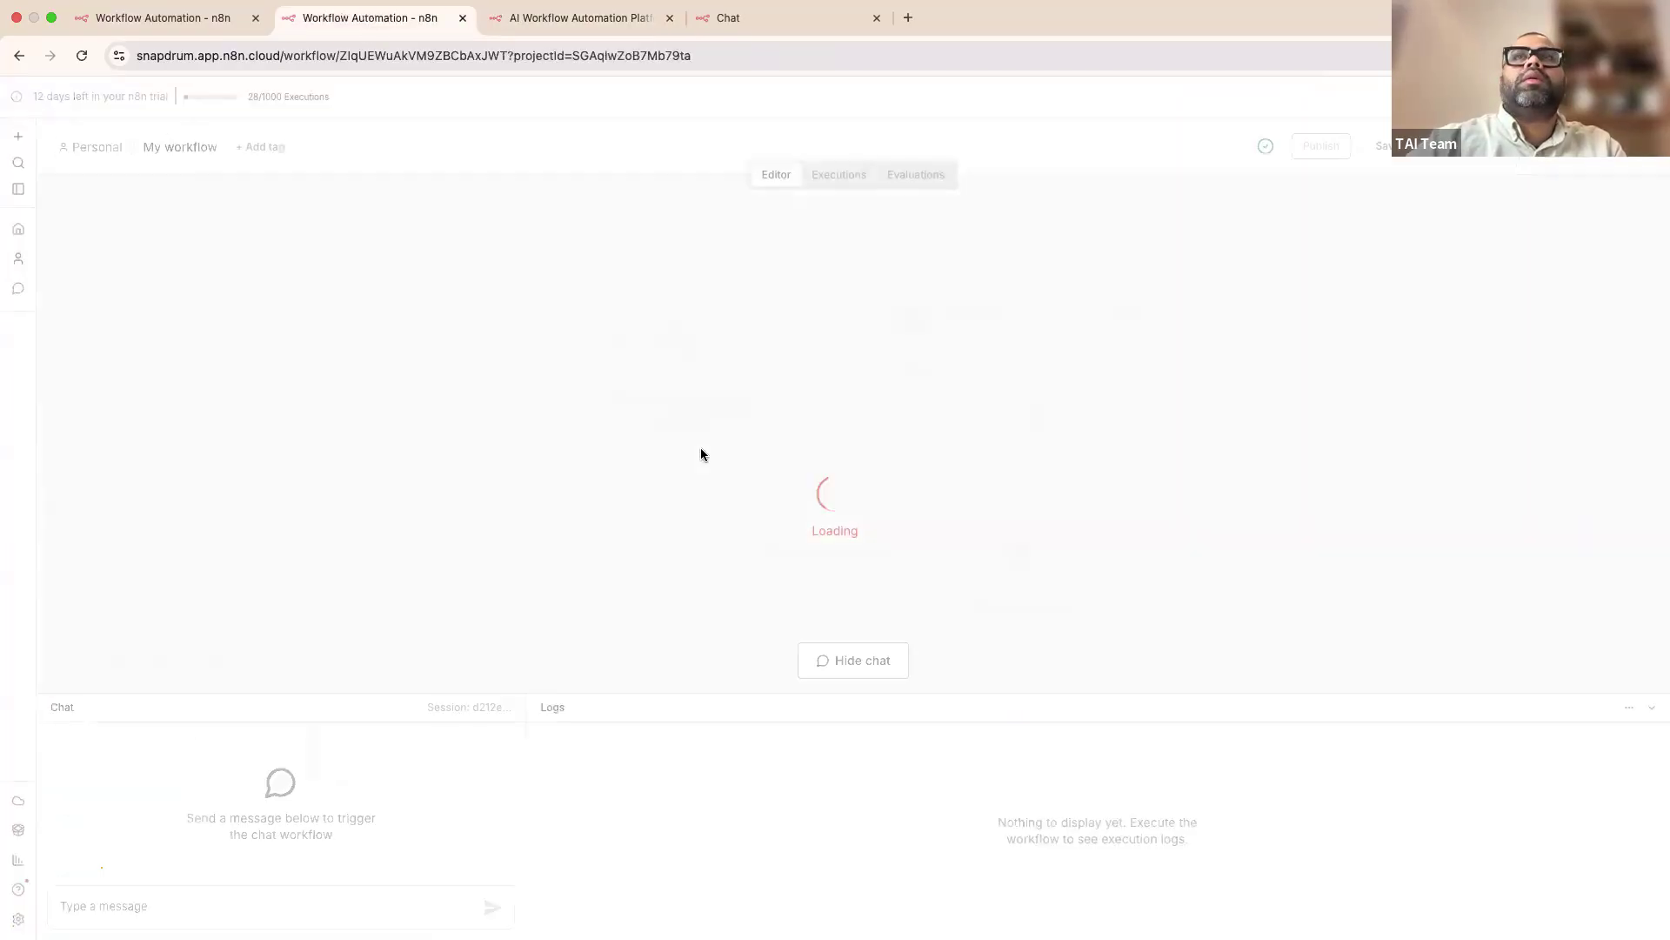
# Step: Copy all four workflow nodes and paste them into the address bar to reveal the JSON
pyautogui.moveTo(597, 254); pyautogui.dragTo(1265, 647)
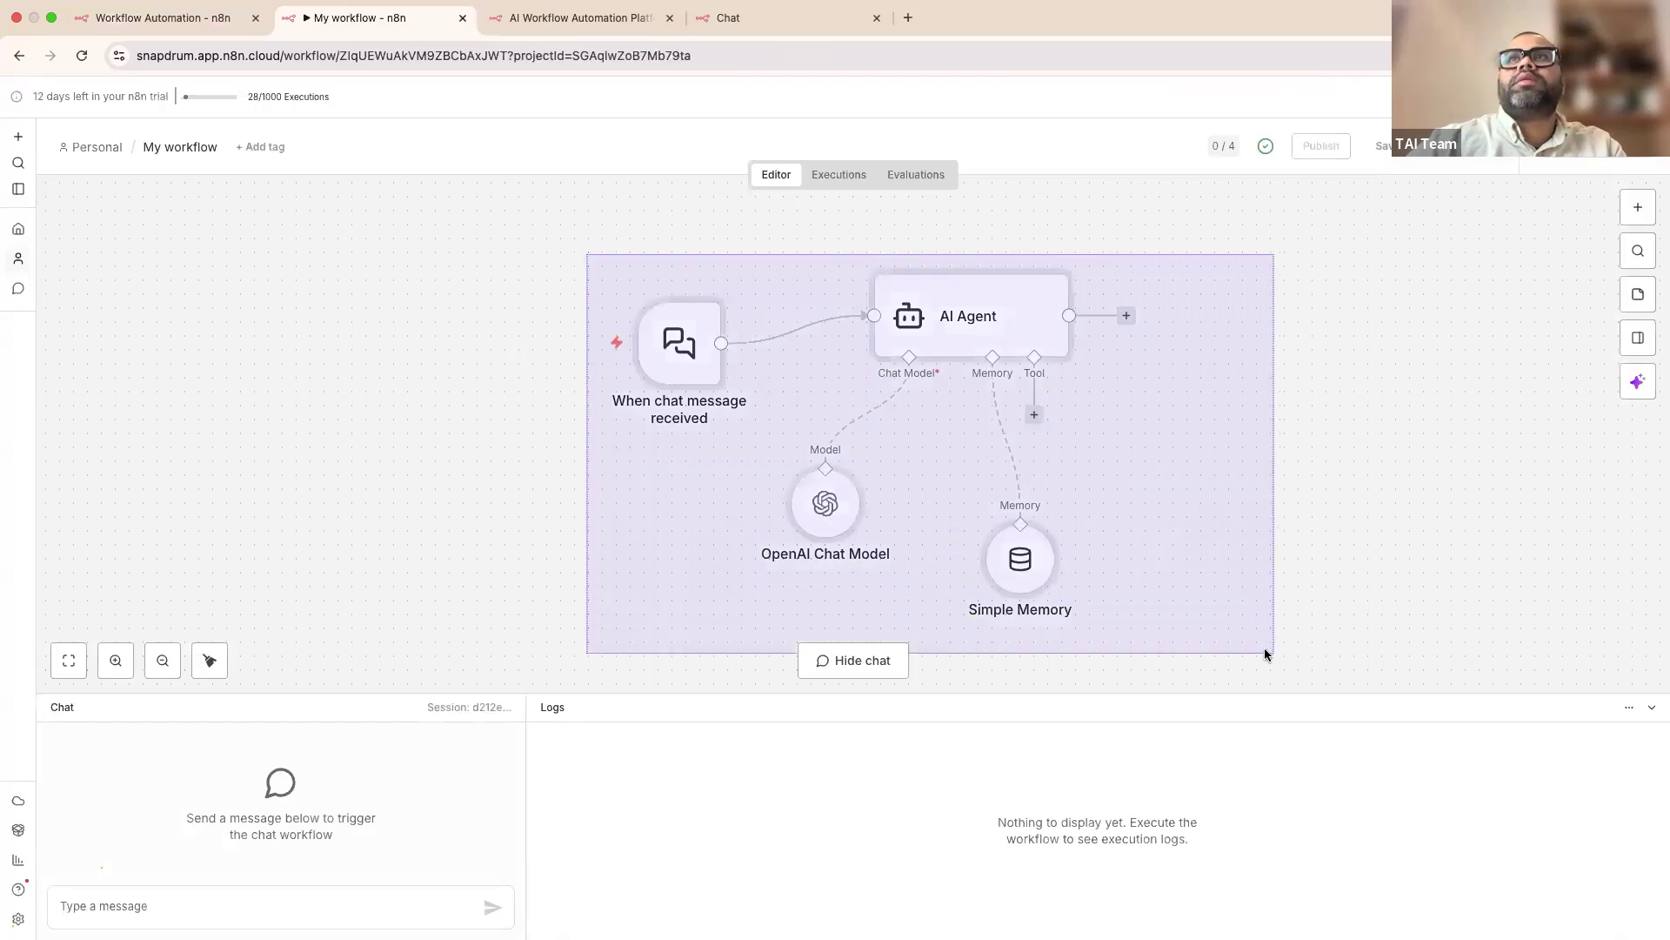
pyautogui.press('super+c')
pyautogui.click(736, 55)
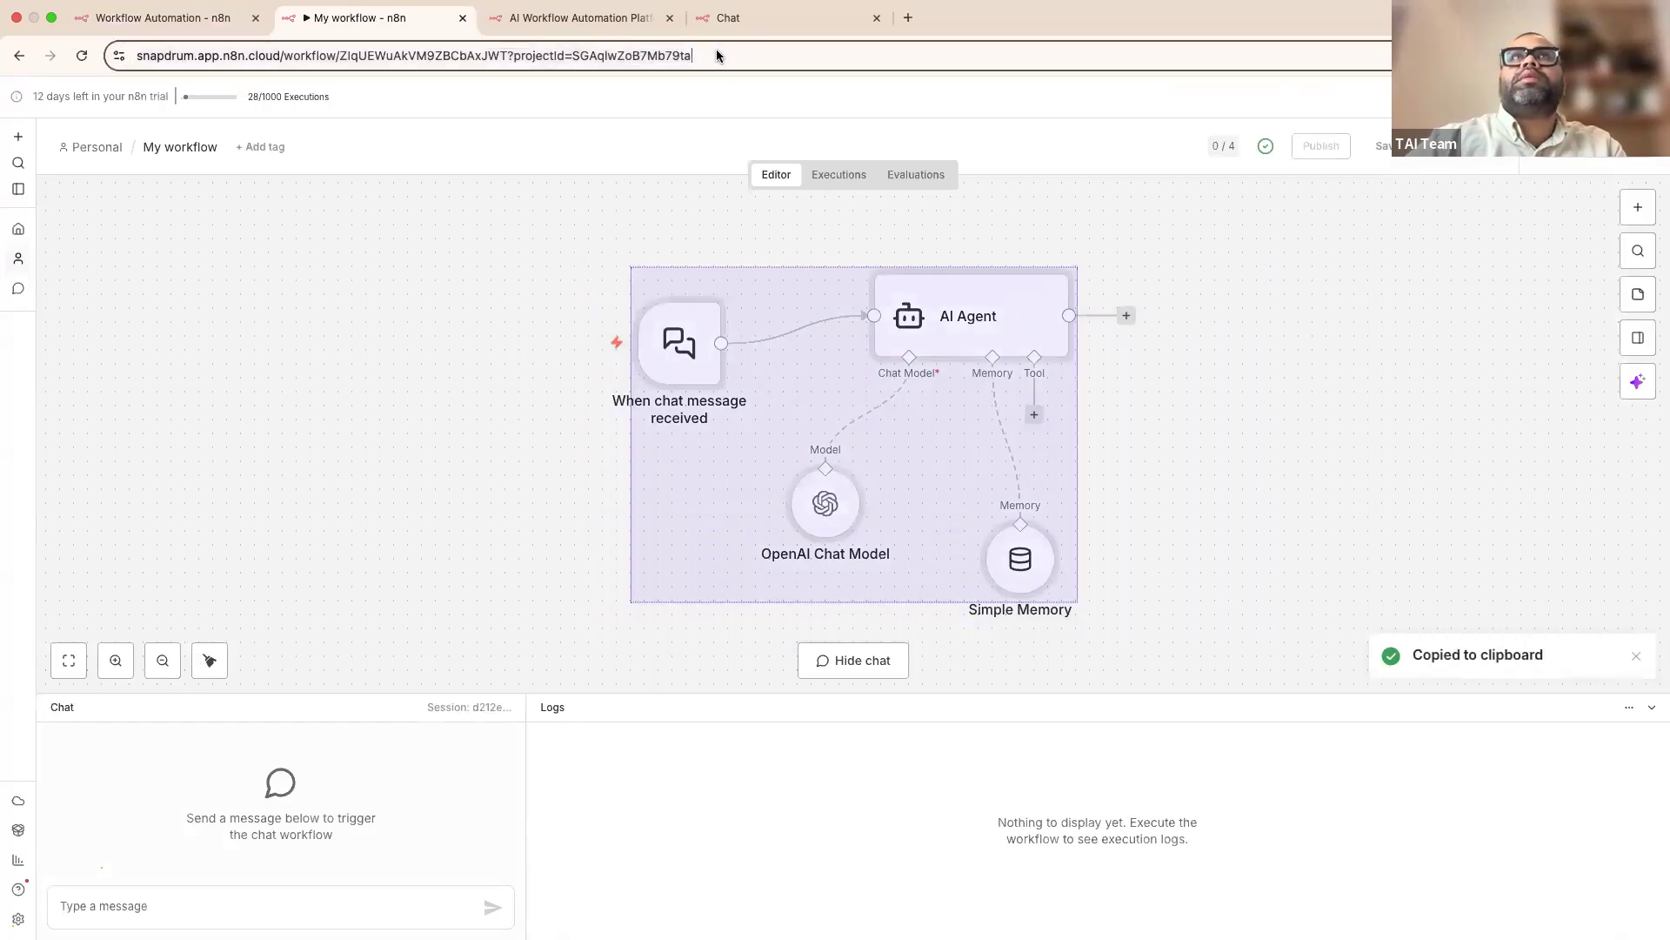
pyautogui.press('super+v')
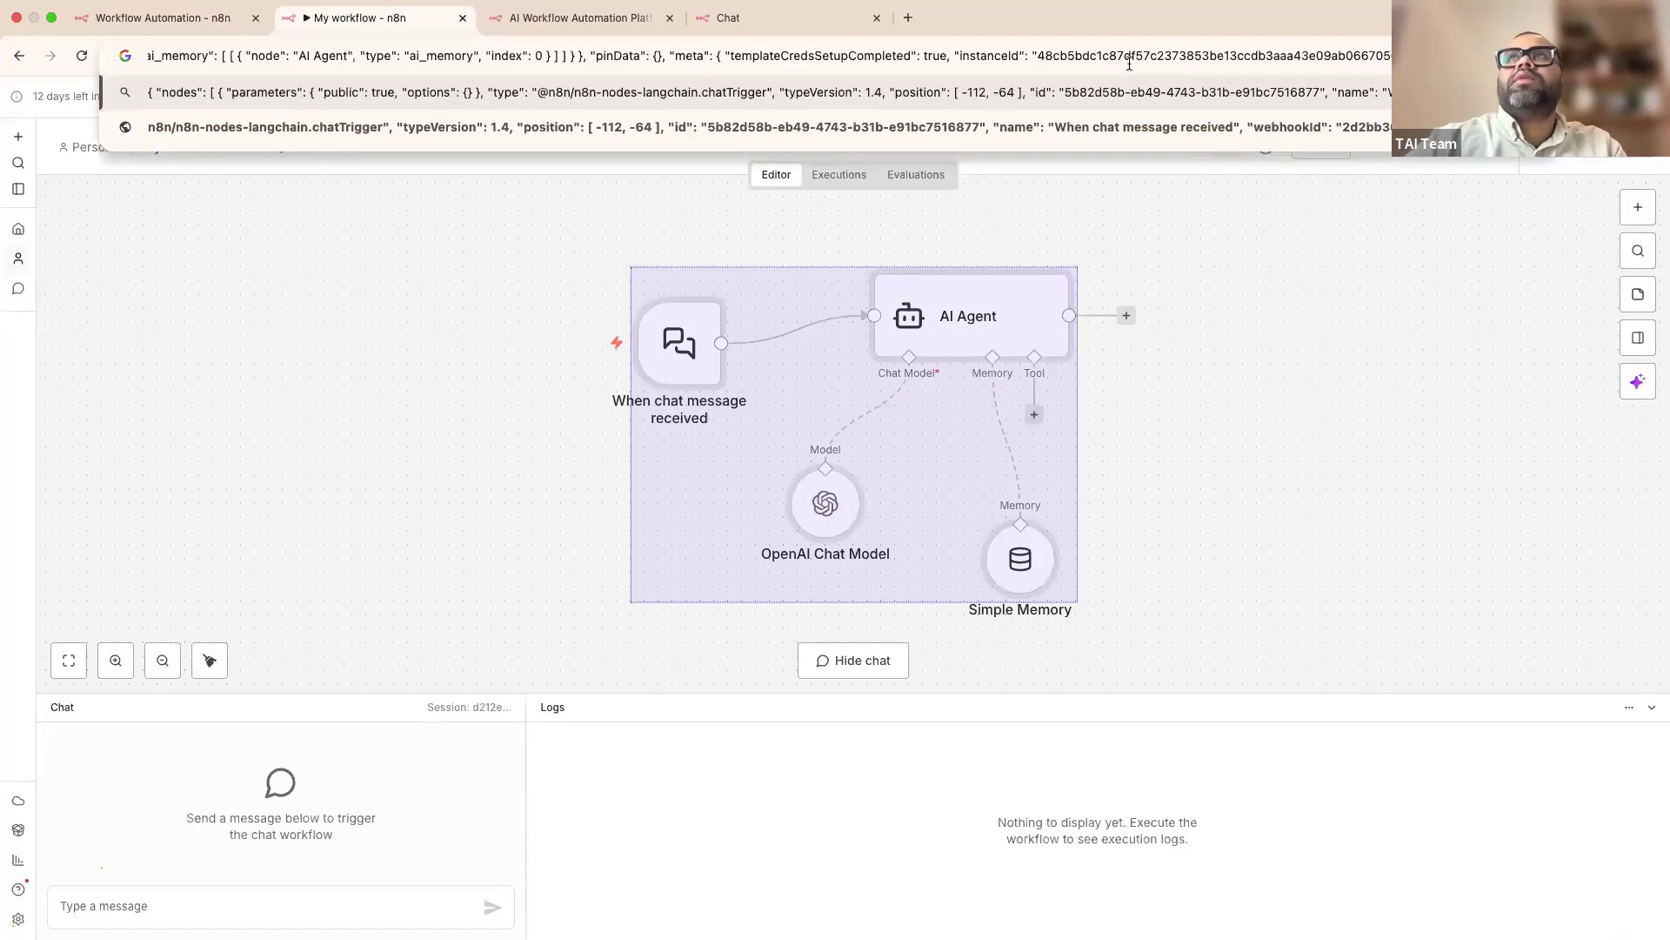
pyautogui.click(1303, 441)
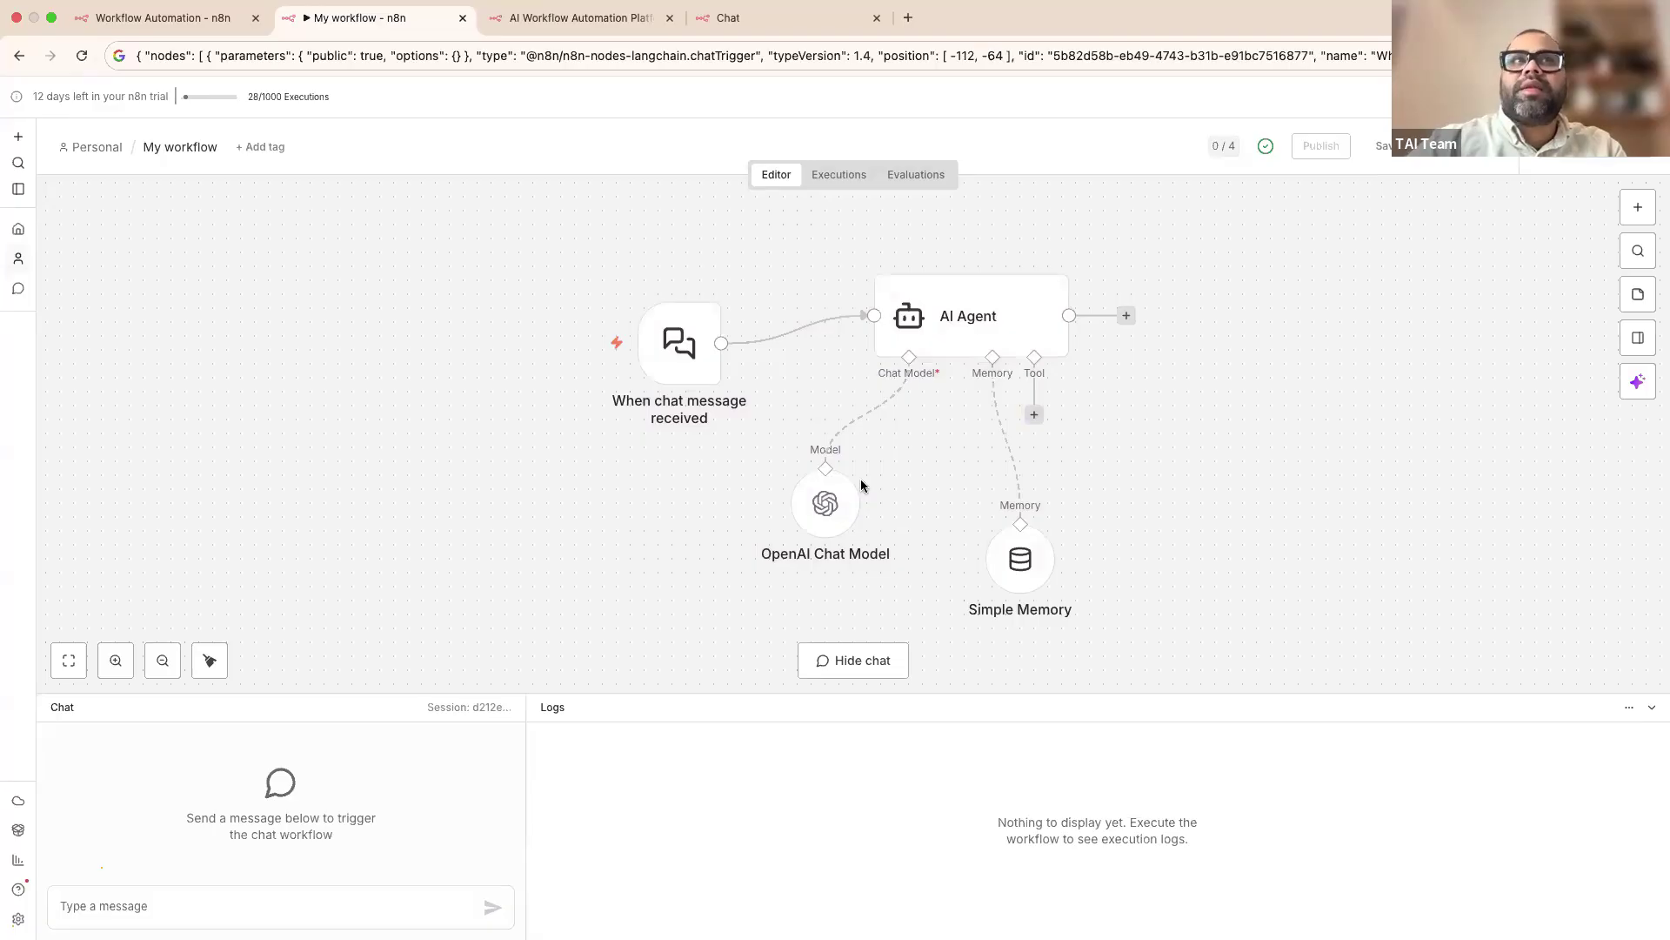
# Step: Paste a duplicate of the nodes onto the canvas, delete it, then open the AI-generated workflow
pyautogui.hscroll(5, 1222, 421)
pyautogui.press('super+v')
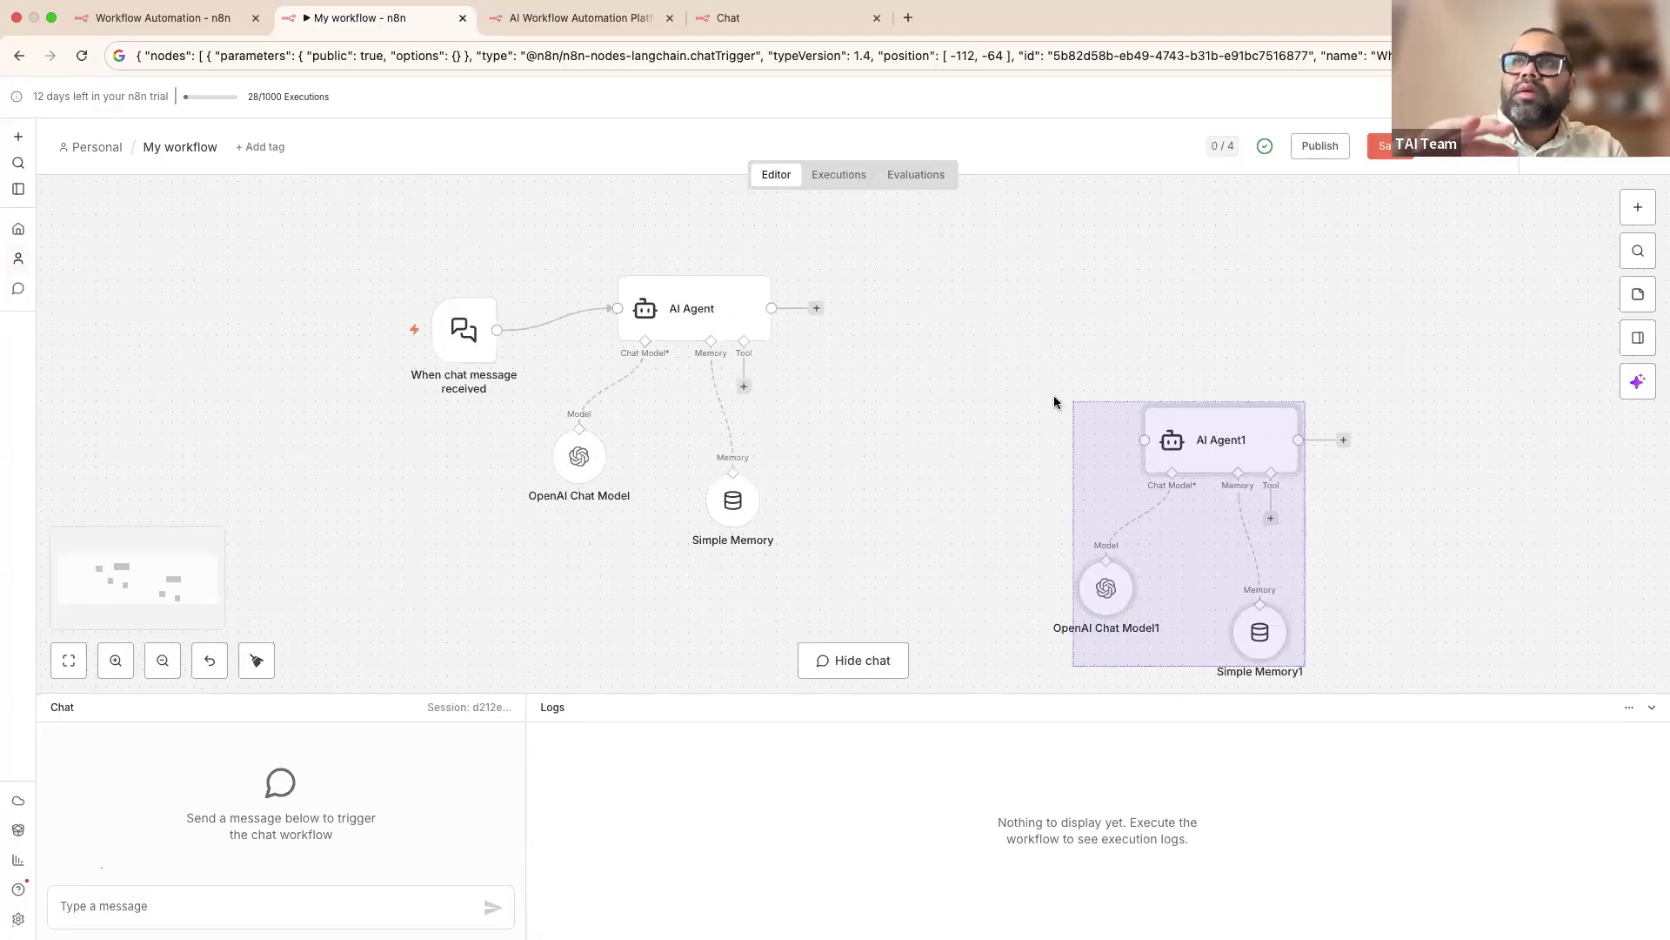
pyautogui.moveTo(1010, 378); pyautogui.dragTo(1420, 681)
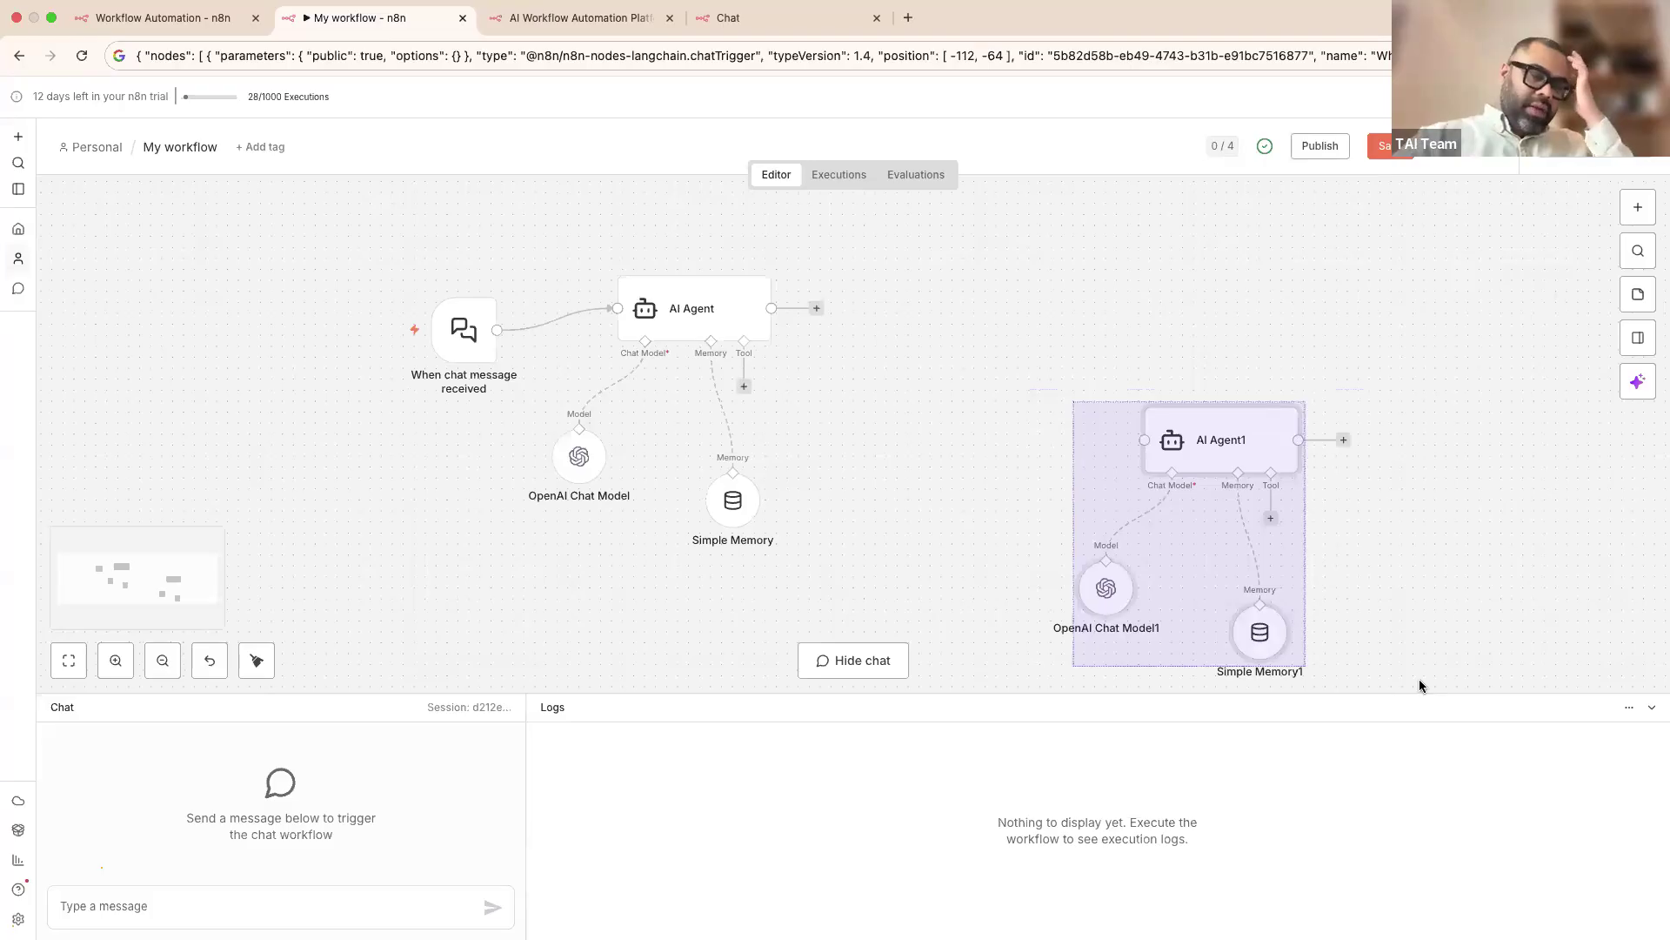
pyautogui.press('Delete')
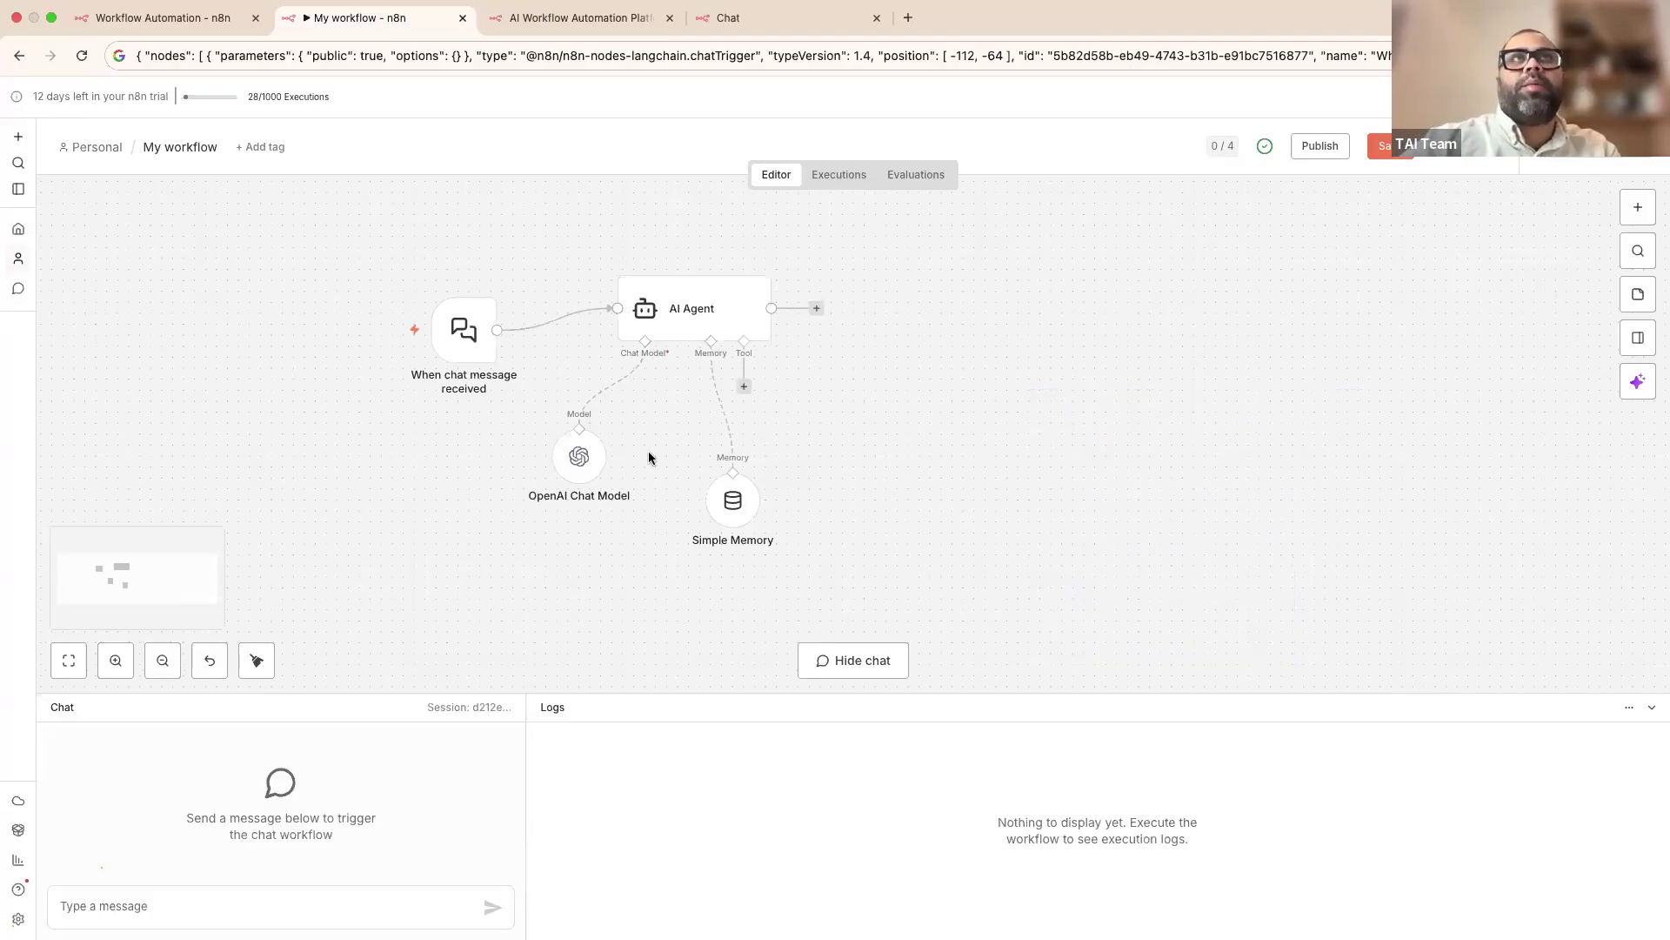
pyautogui.click(213, 24)
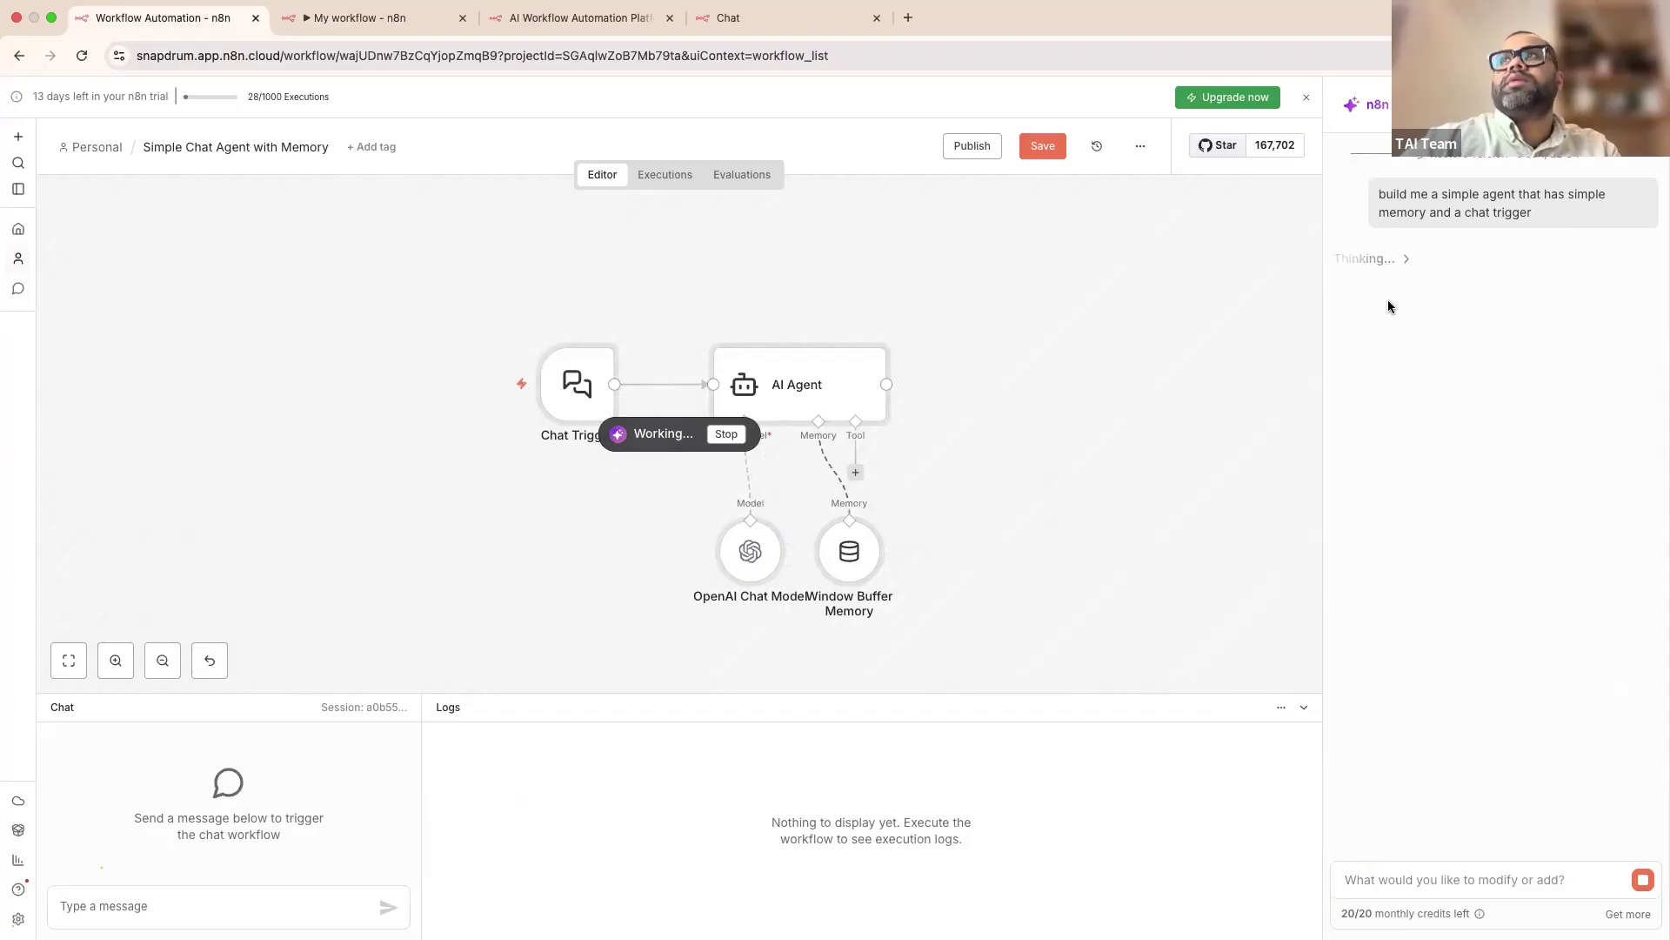
# Step: Expand the builder's Thinking steps until the Simple Chat Agent with Memory workflow is saved, then return to SnapChat Connect
pyautogui.click(1350, 258)
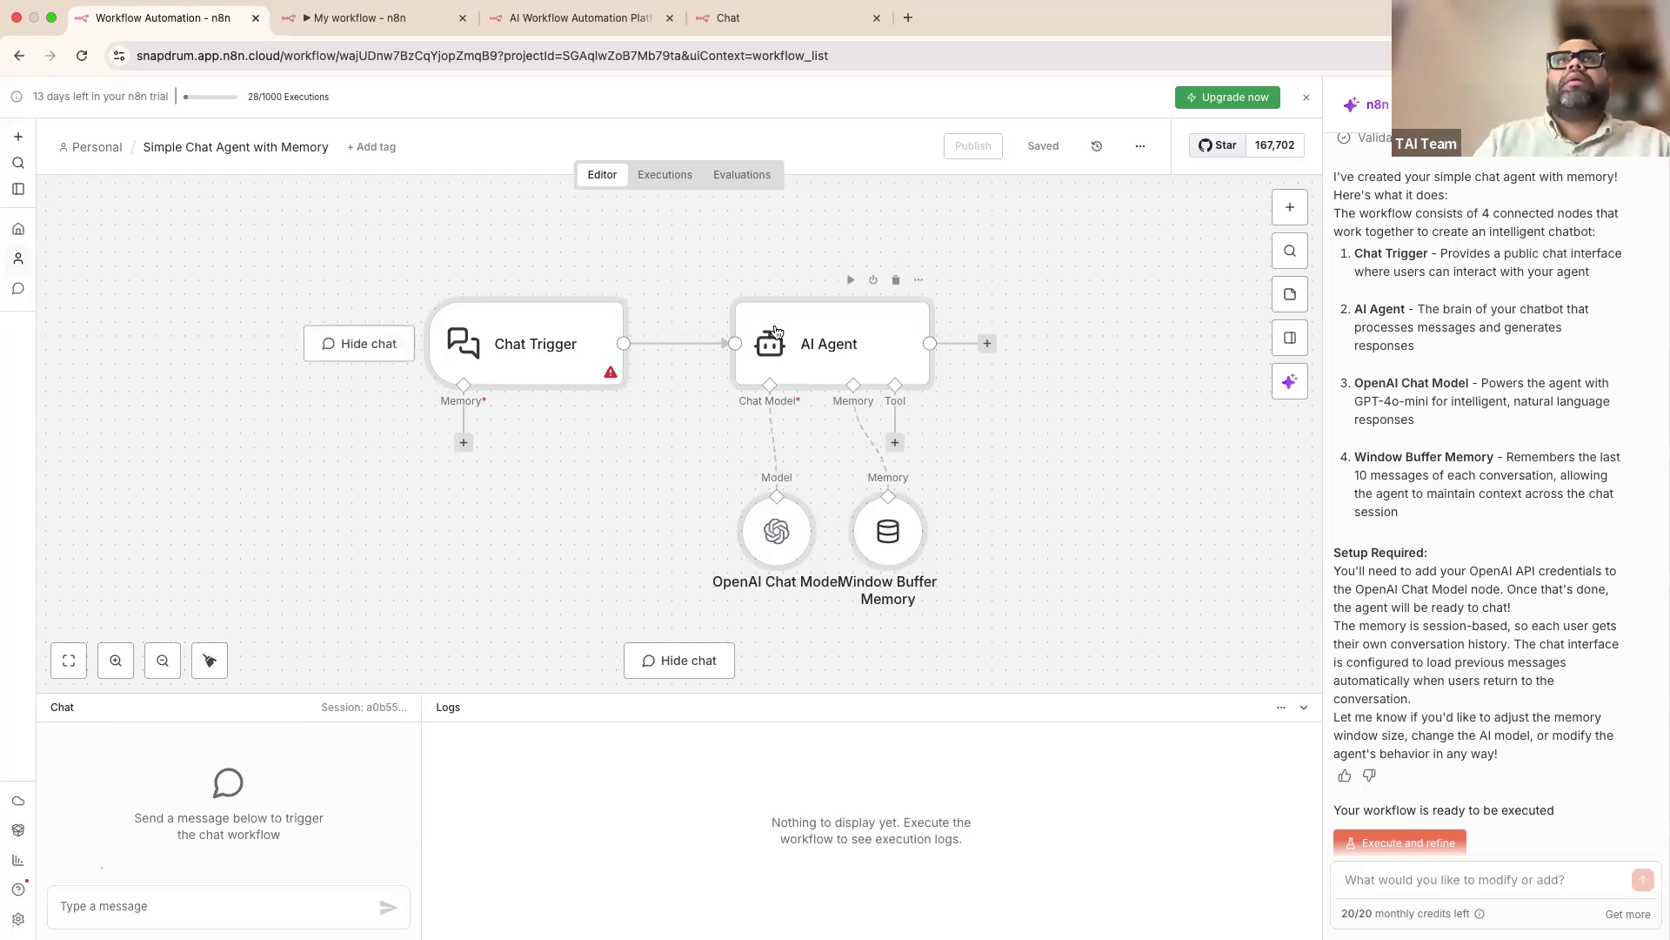
pyautogui.hotkey('ctrl', 'Left')
pyautogui.hotkey('ctrl', 'Right')
pyautogui.hotkey('ctrl', 'Right')
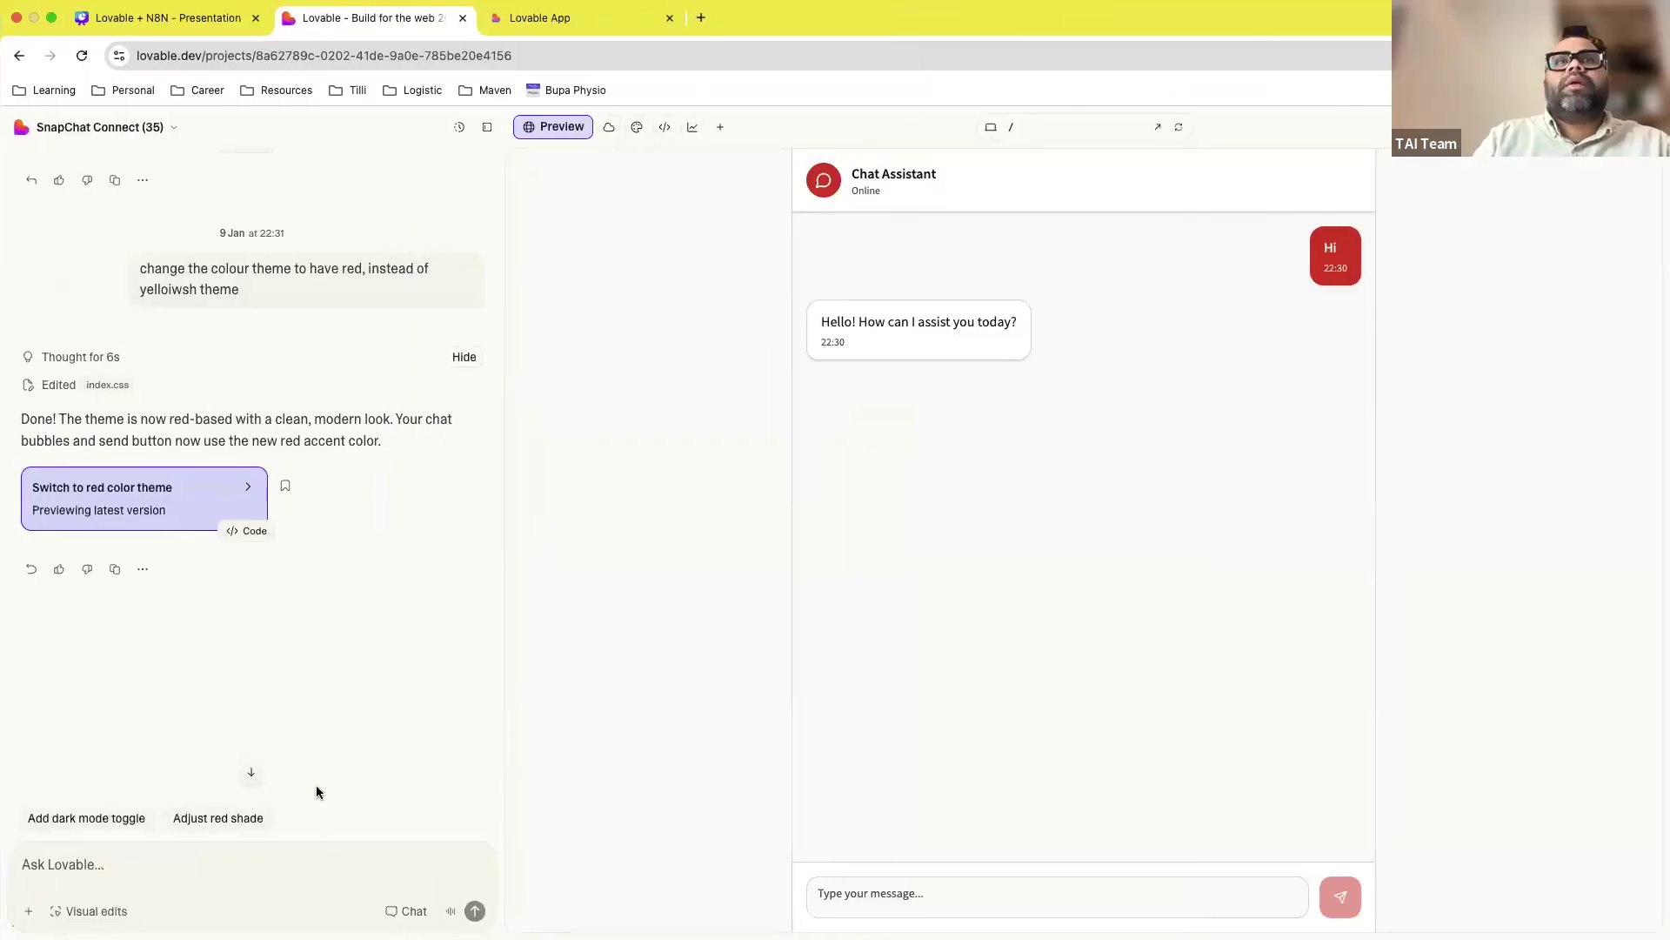
# Step: Ask Lovable 'can you create a PRD of this app'
pyautogui.click(296, 868)
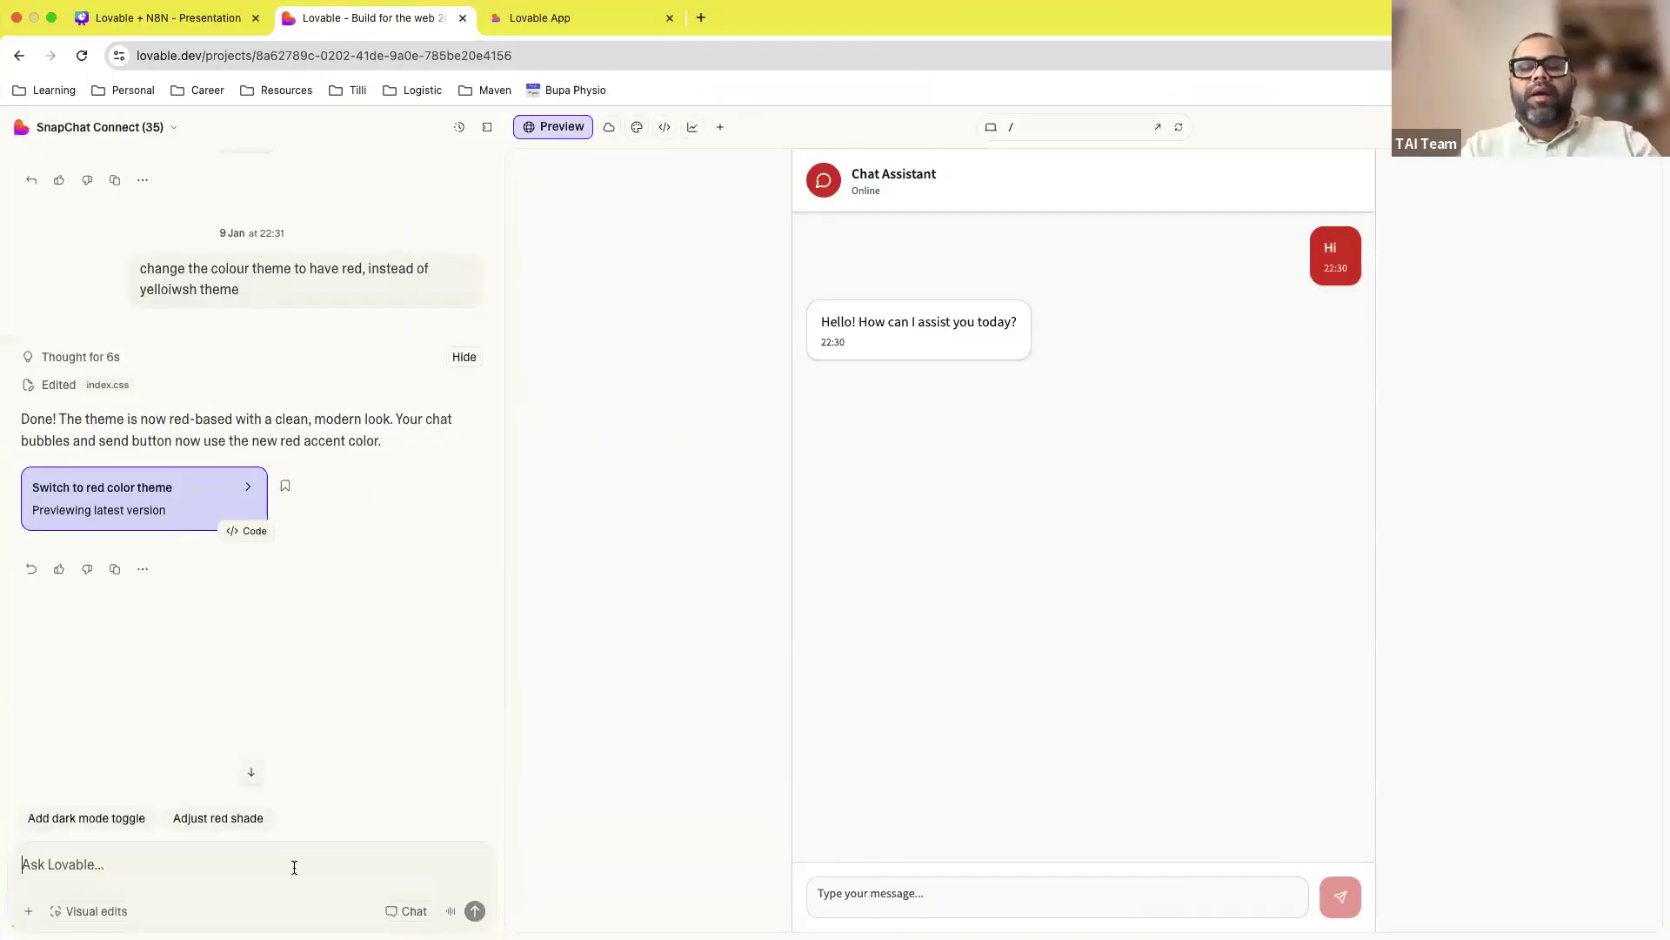
pyautogui.write('can you c')
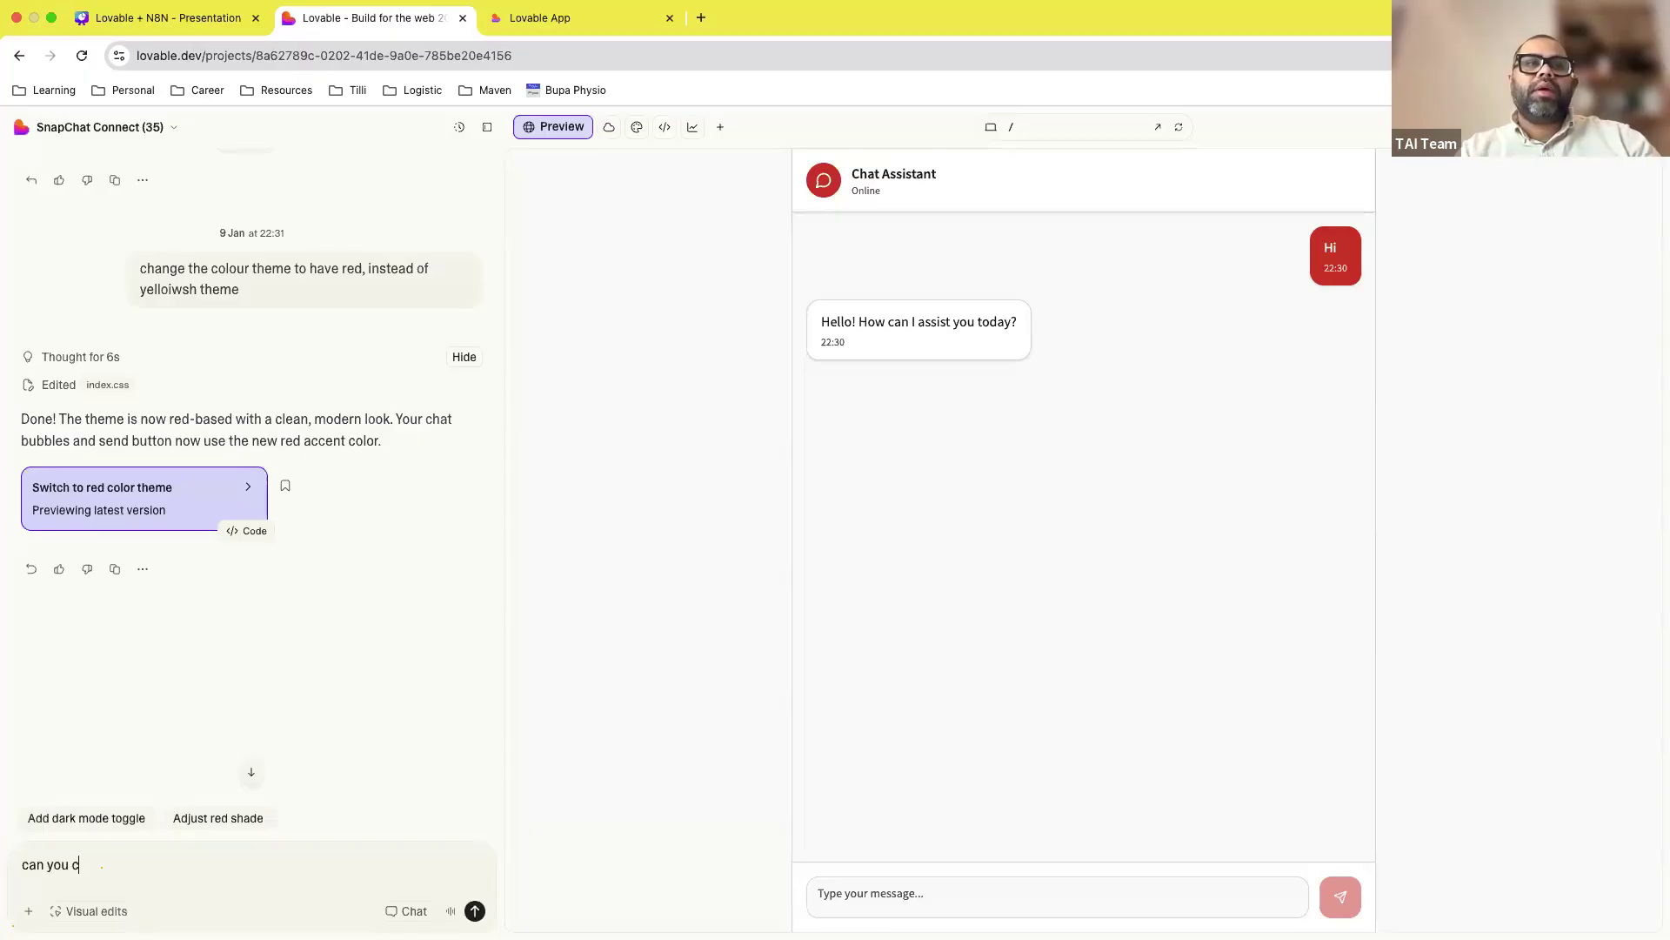
pyautogui.write('reate a PRD of ')
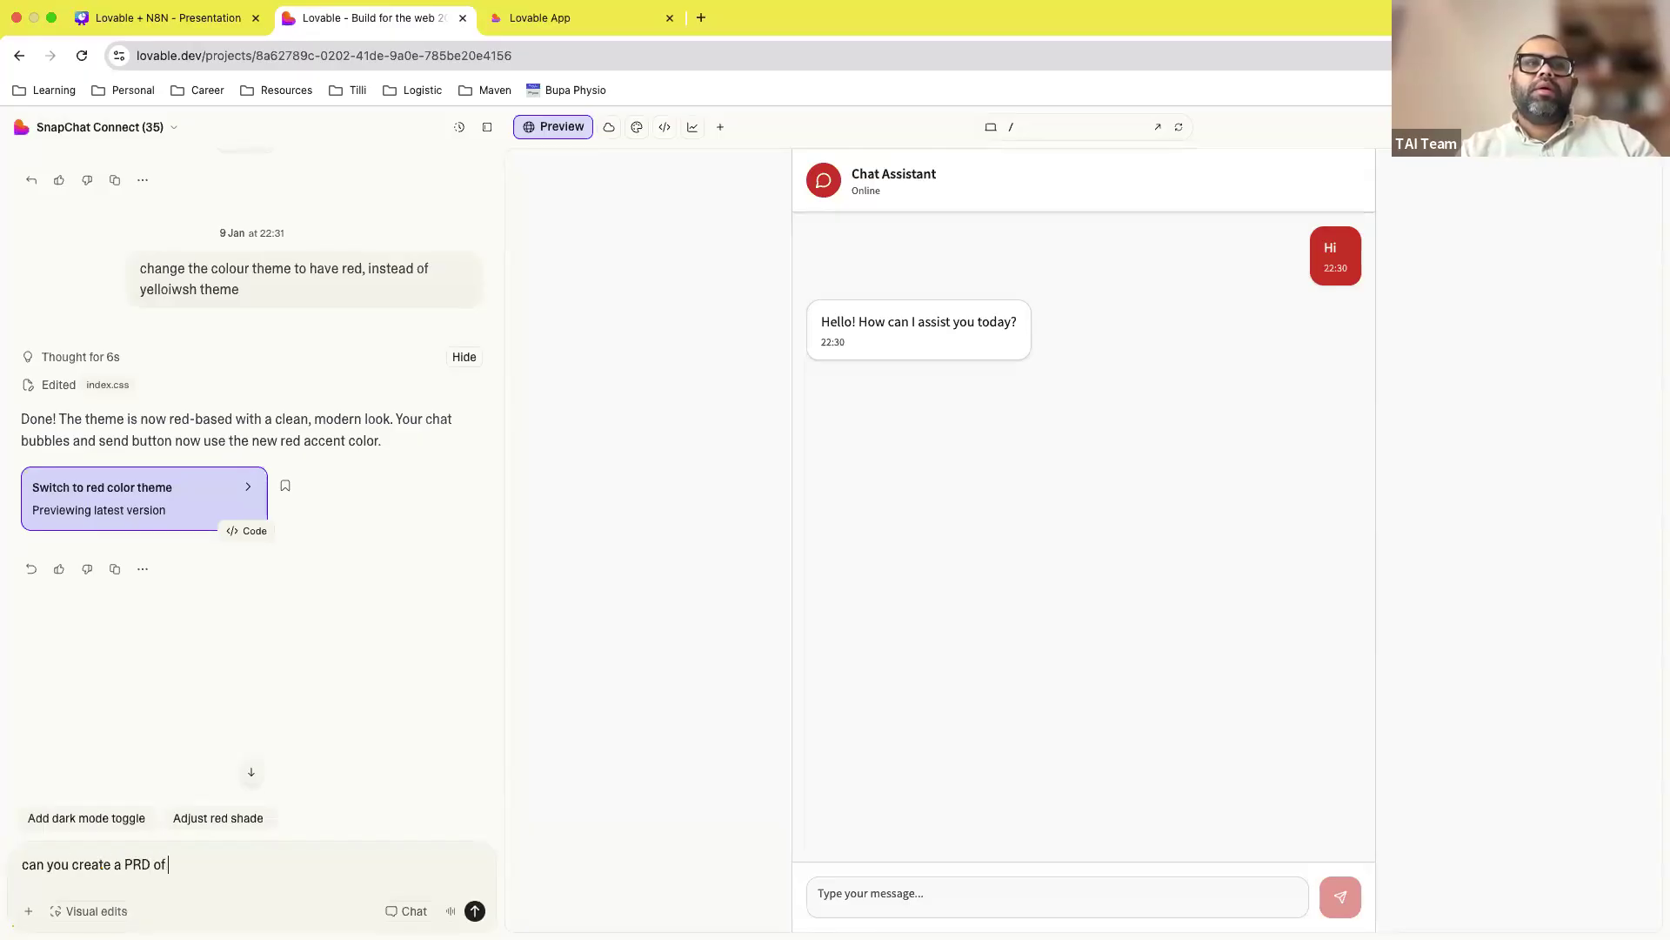
pyautogui.write('this app')
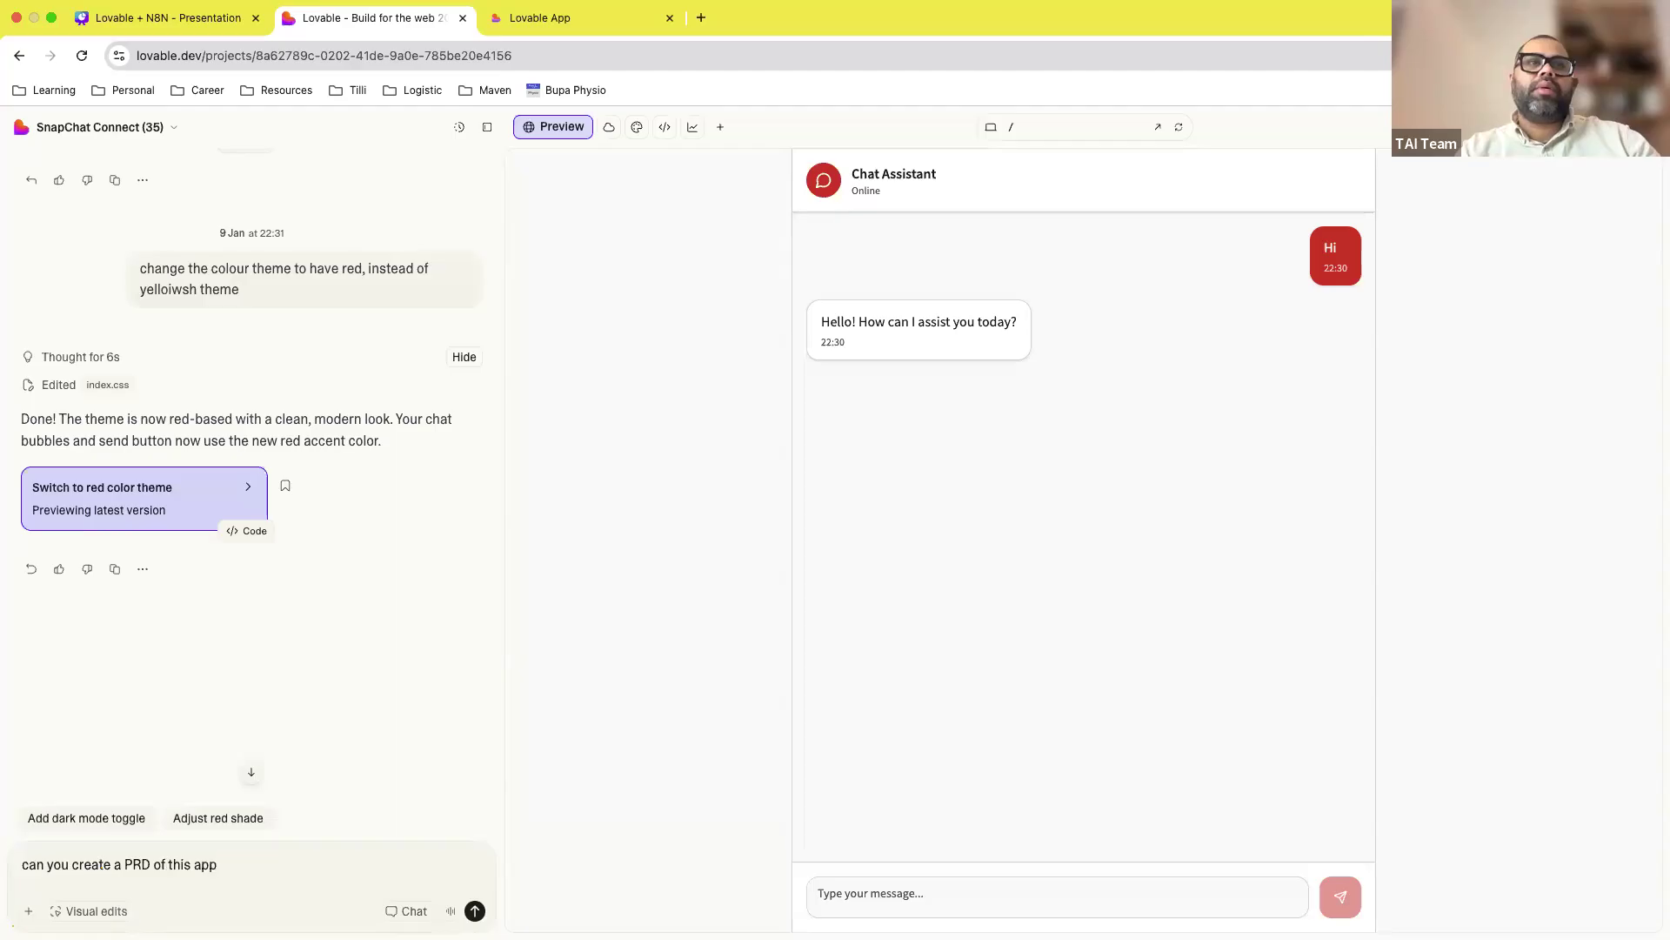
pyautogui.press('Return')
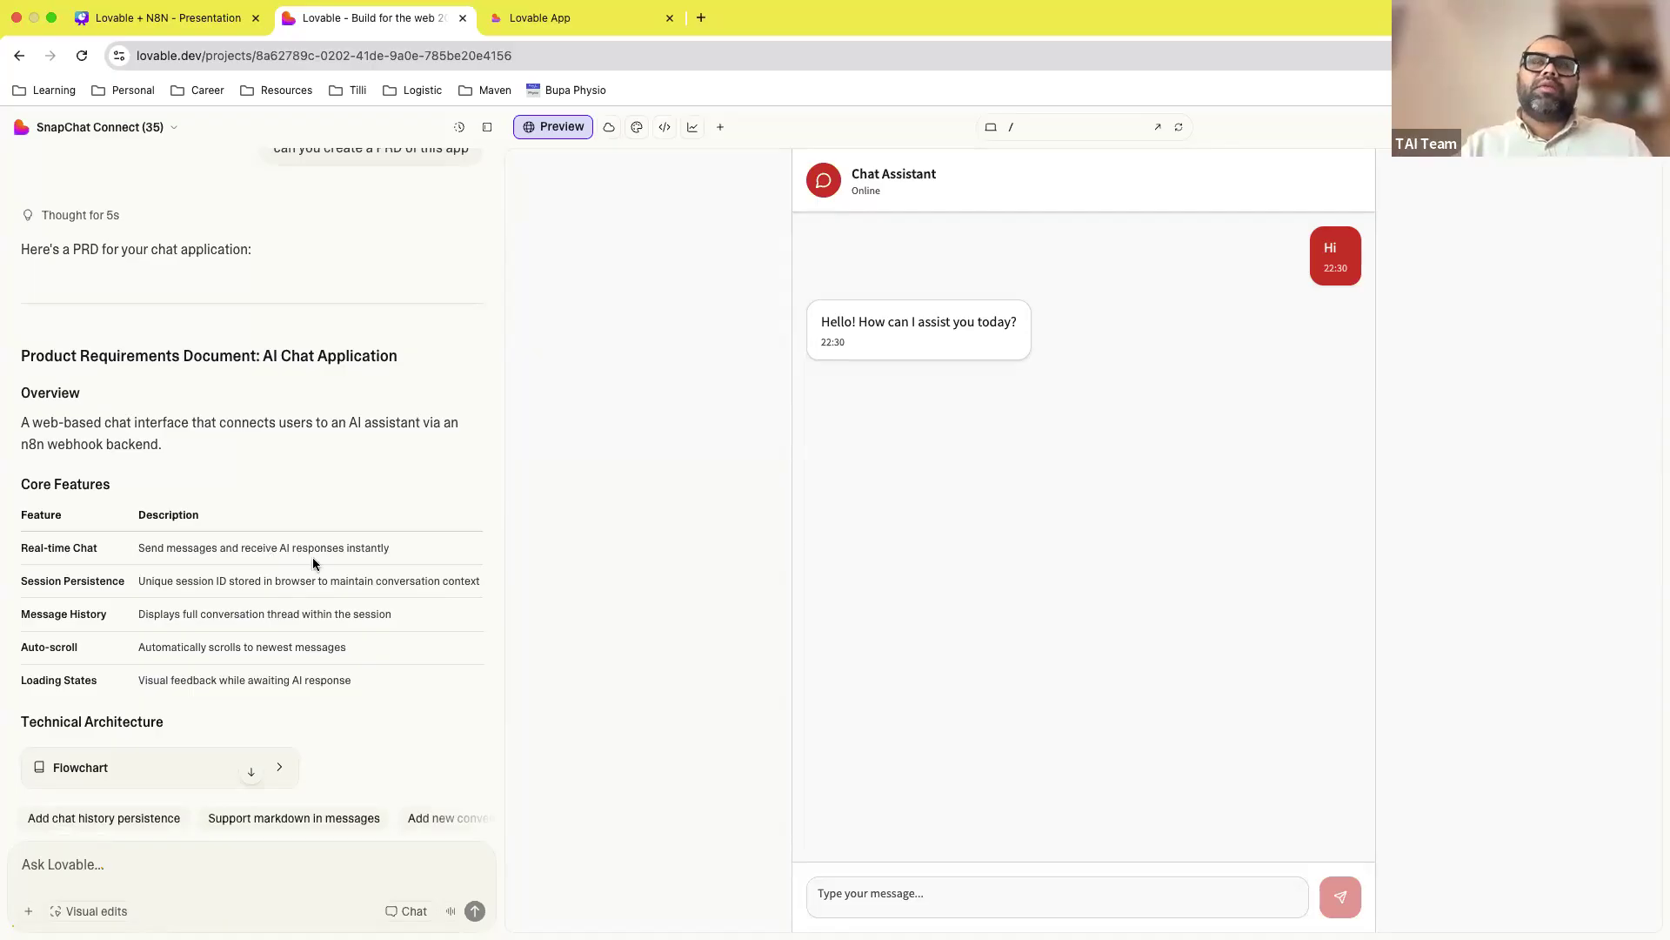
# Step: Review the generated PRD and open its technical-architecture flowchart diagram
pyautogui.scroll(-6, 321, 571)
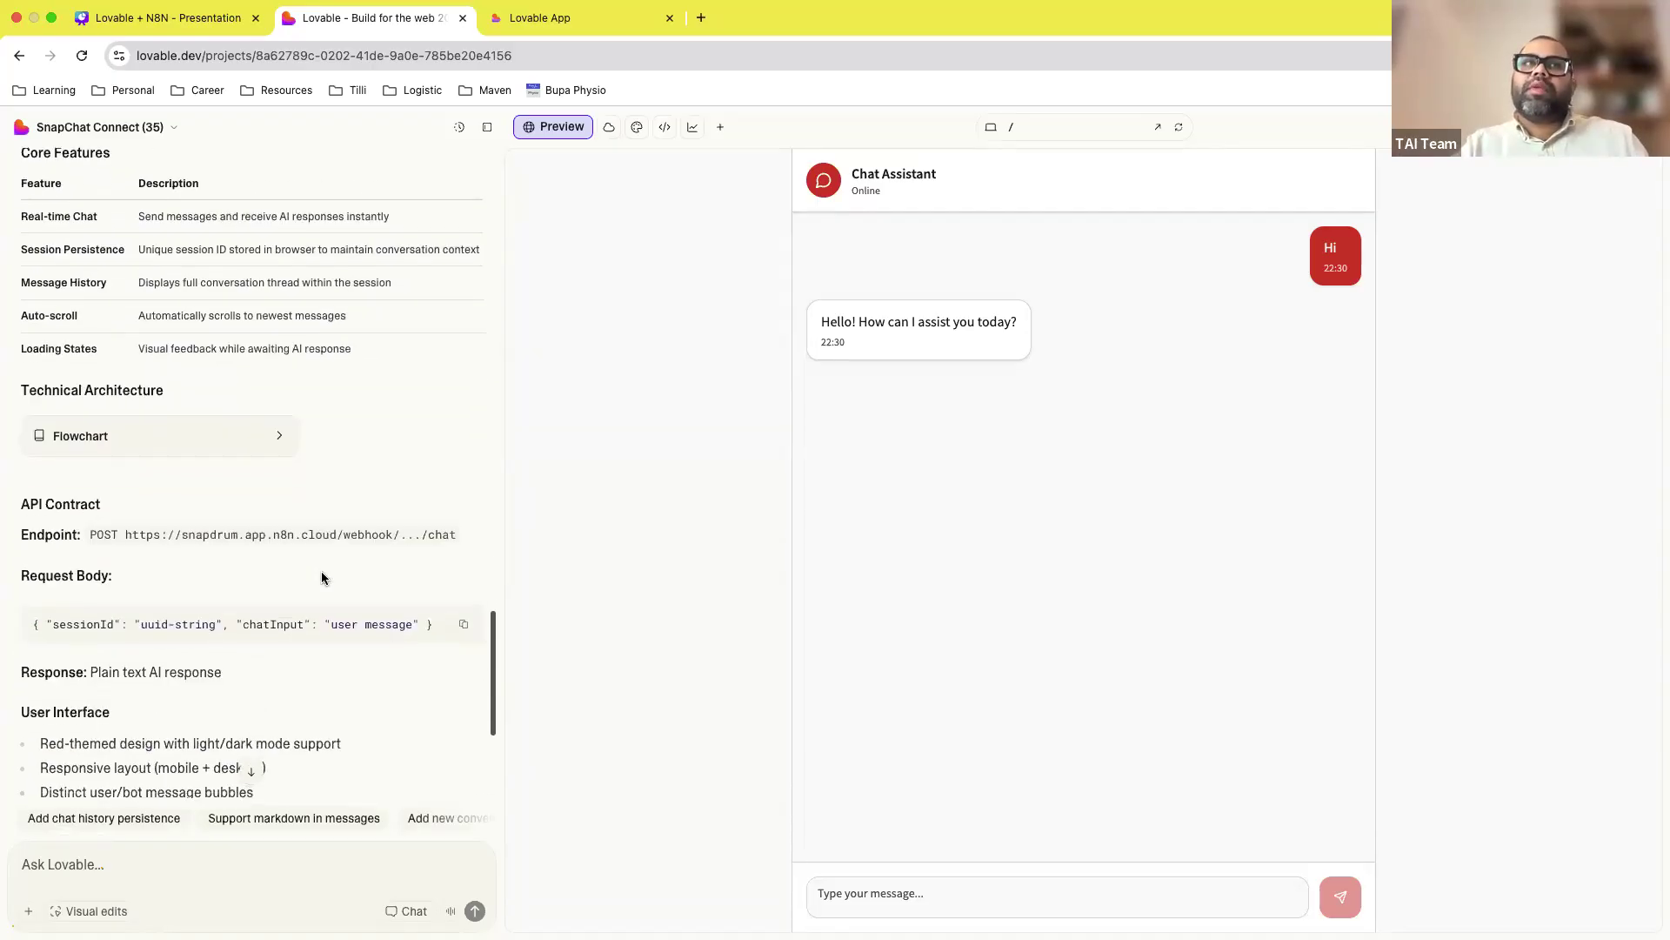
pyautogui.scroll(-2, 240, 557)
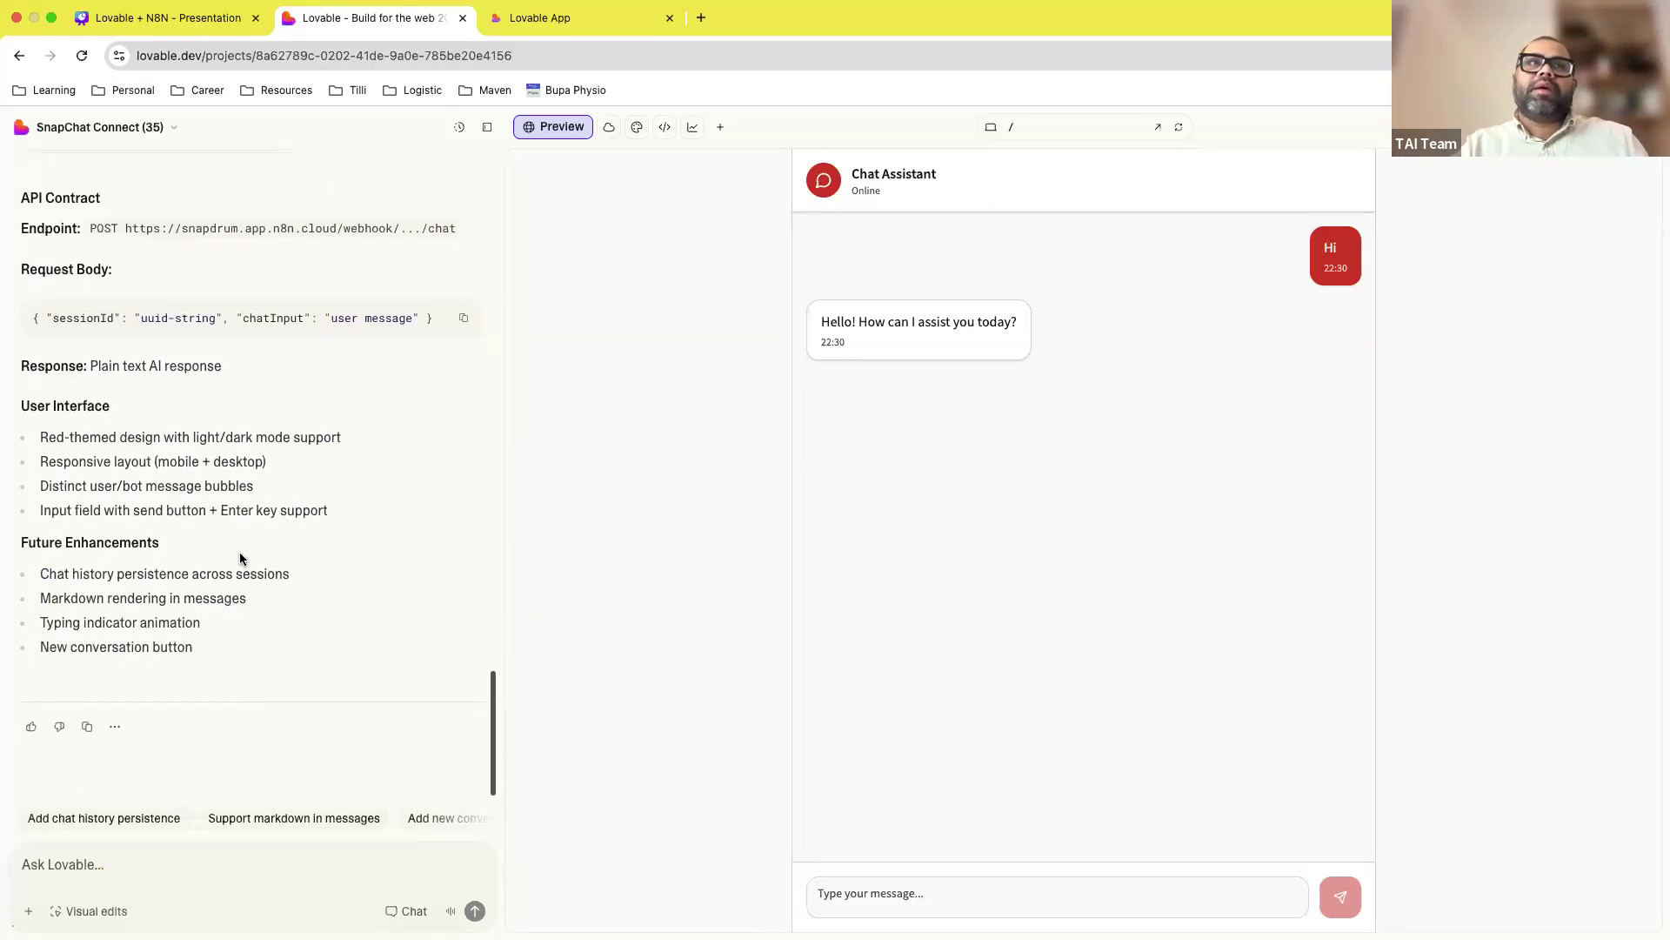
pyautogui.scroll(5, 240, 557)
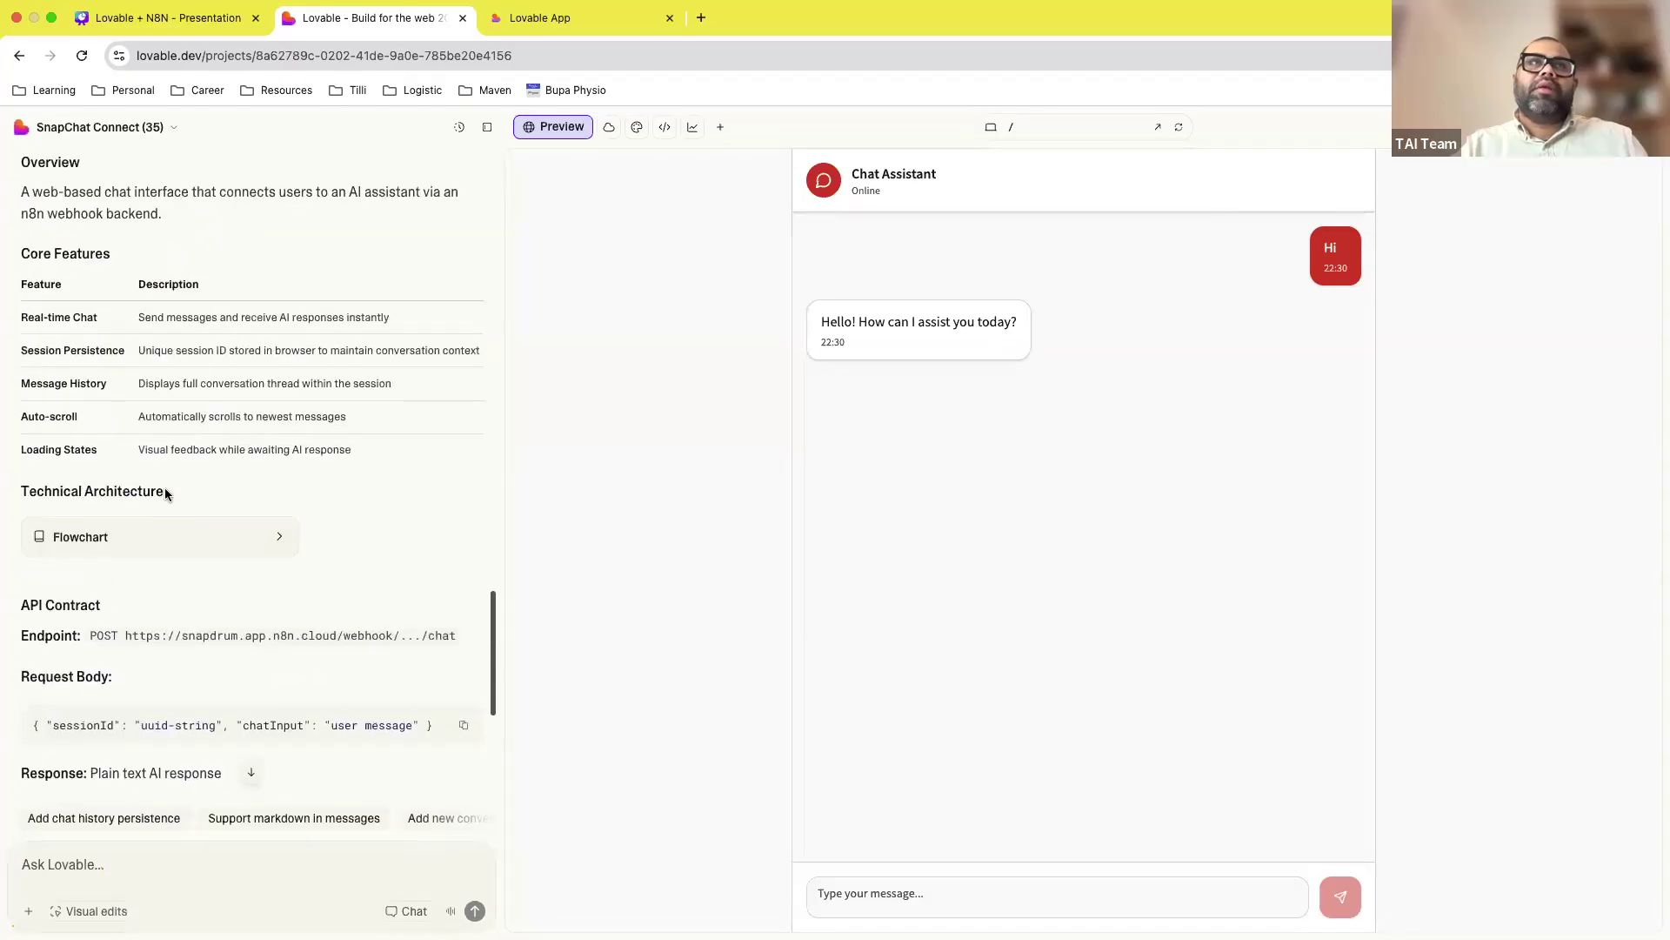
pyautogui.click(158, 538)
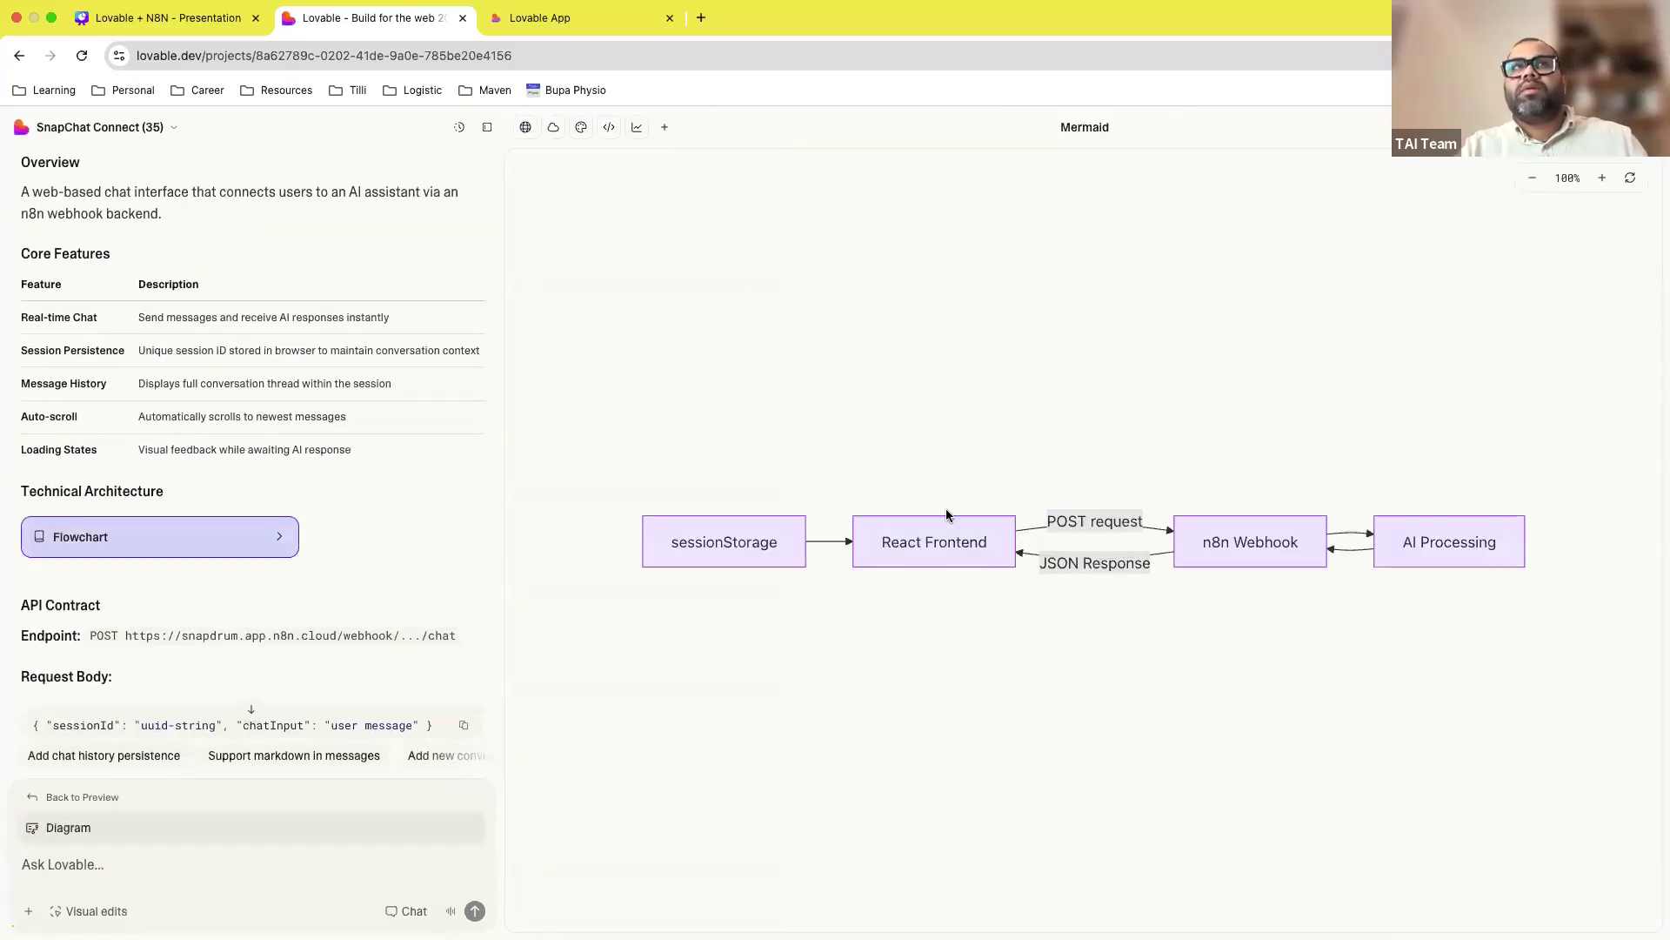
# Step: Finish scrolling the PRD, then present Canva slide 9, 'Common Mistakes in AI Prototyping', full screen
pyautogui.scroll(-5, 322, 630)
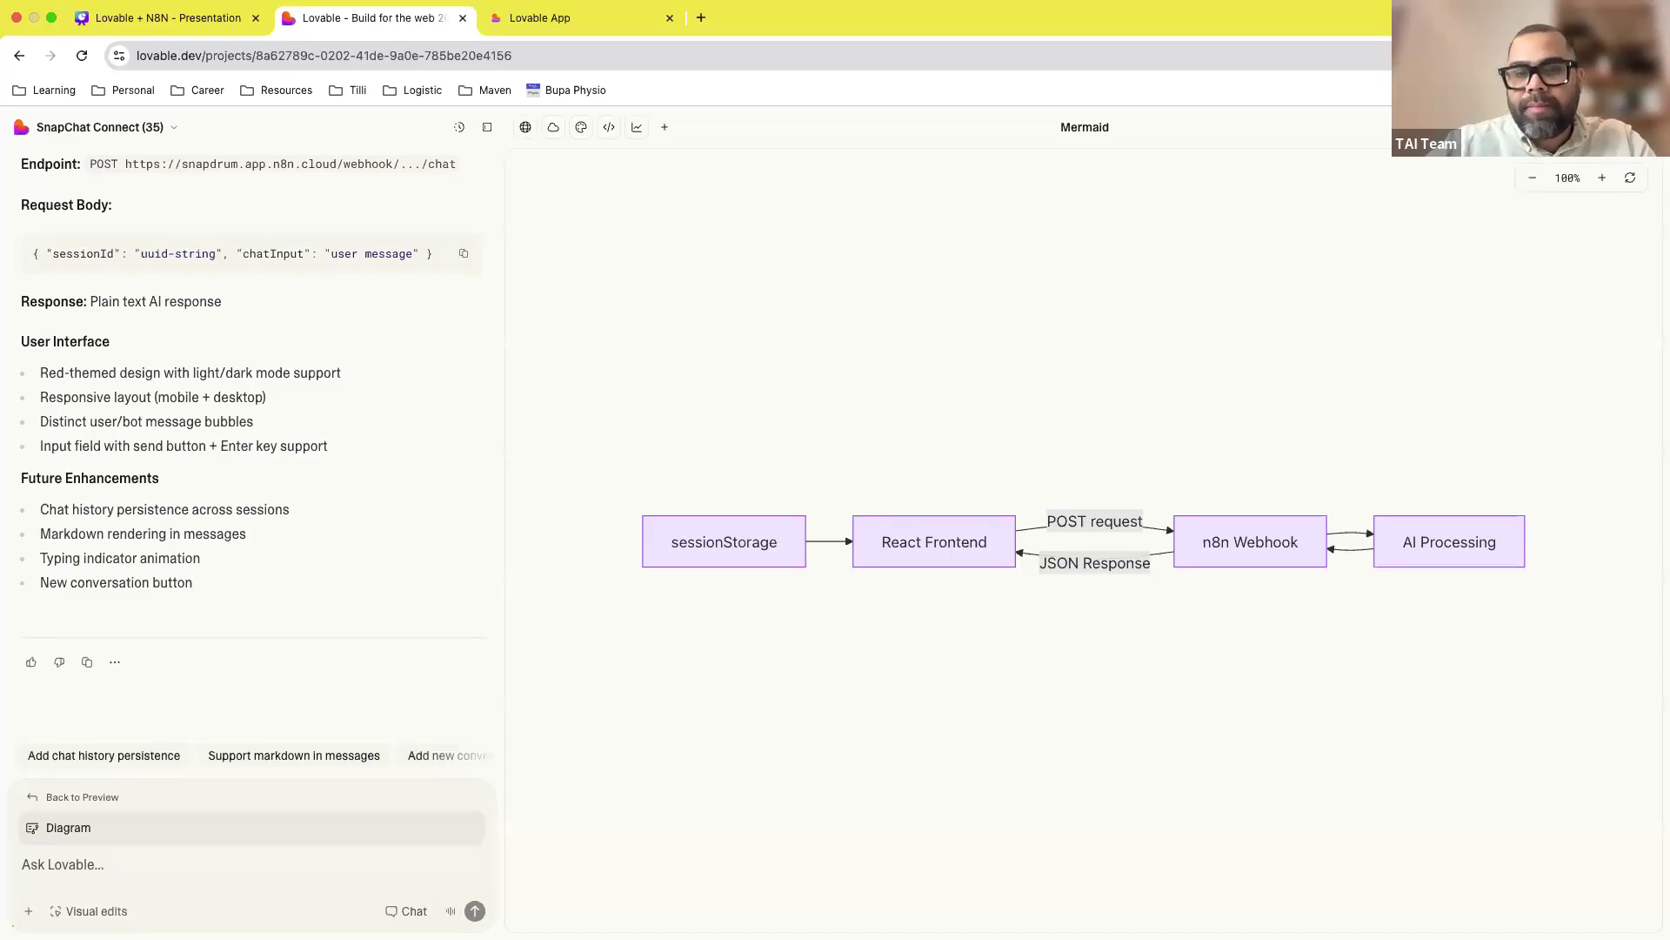
pyautogui.click(190, 38)
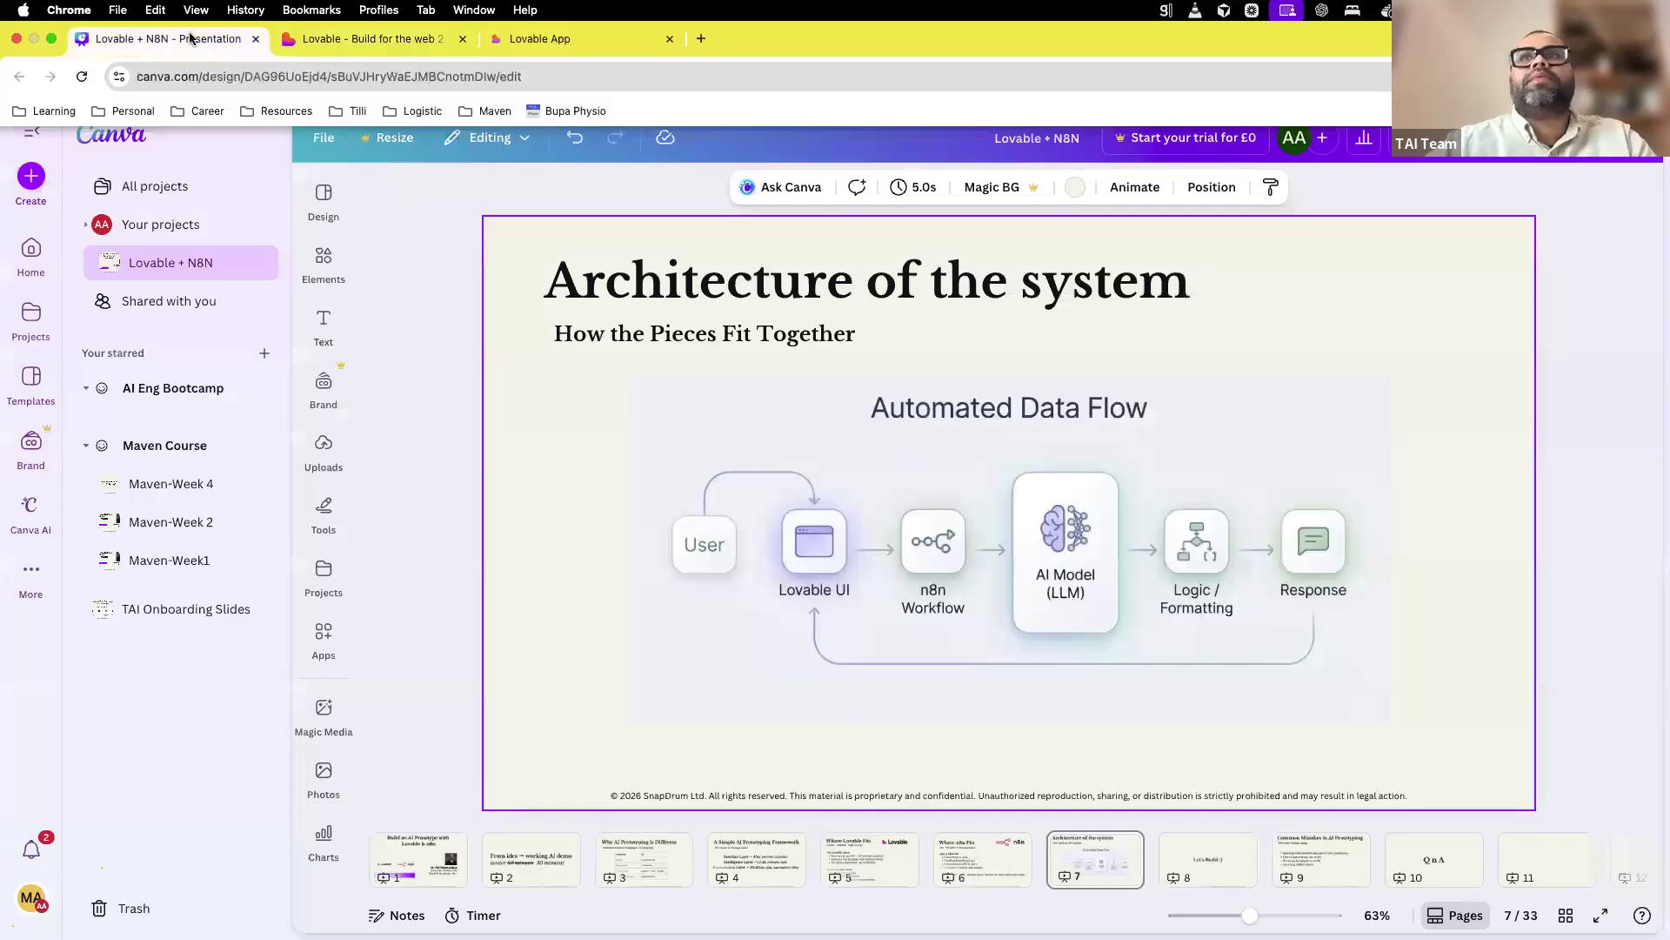
pyautogui.click(1305, 879)
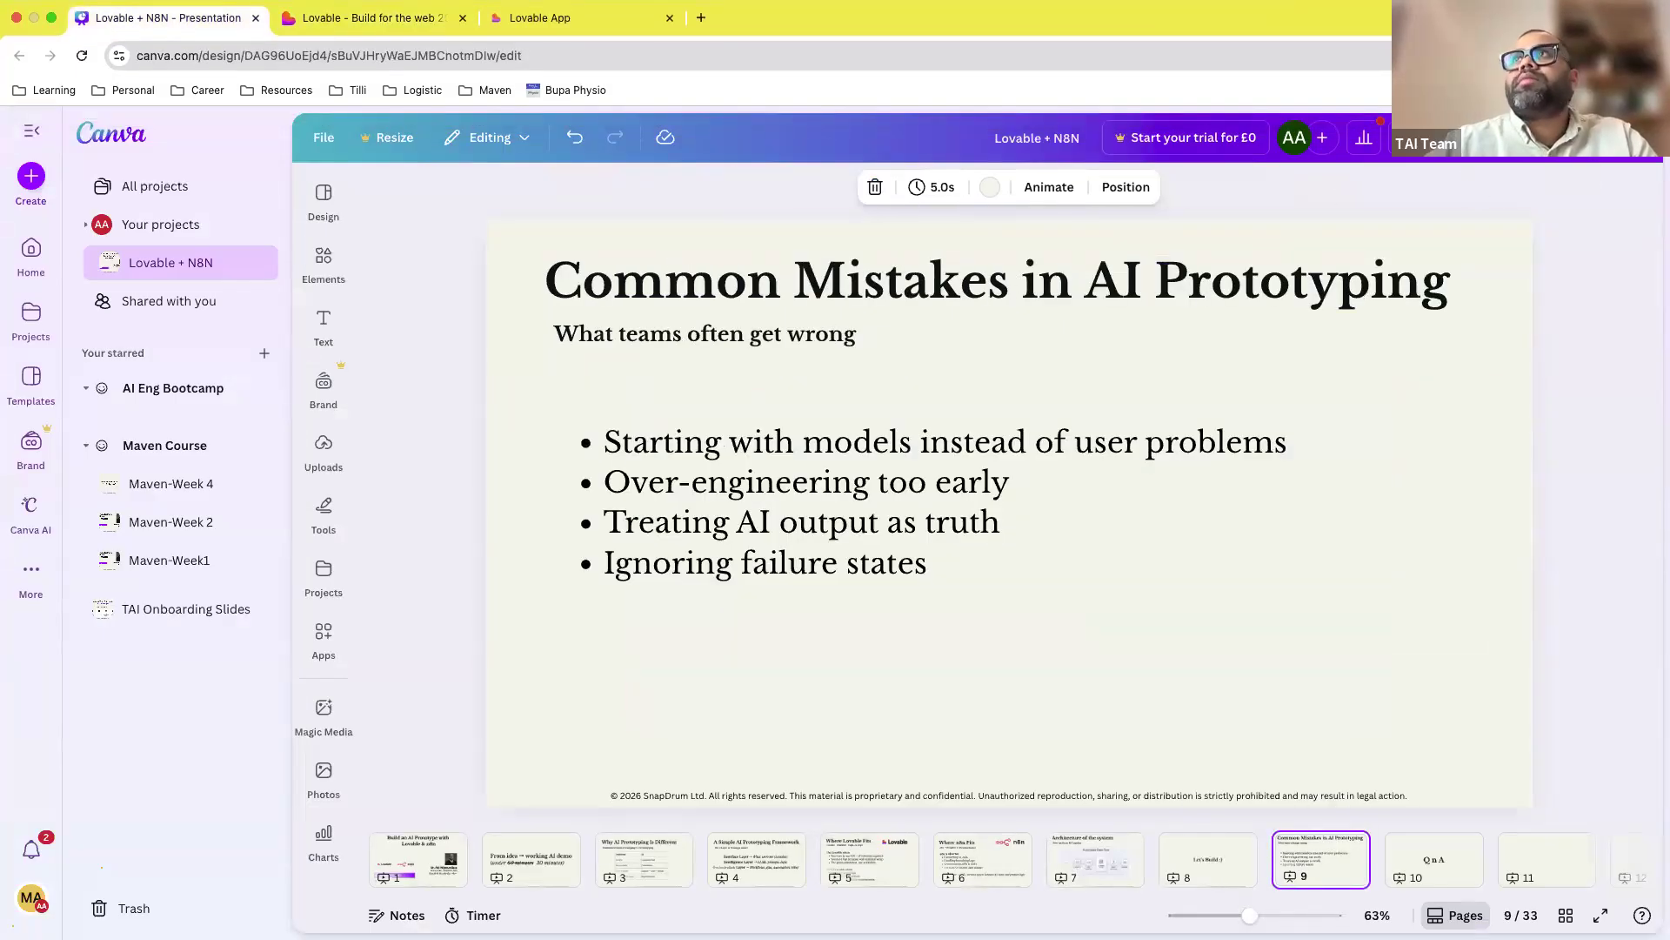
pyautogui.click(1427, 137)
pyautogui.click(1433, 588)
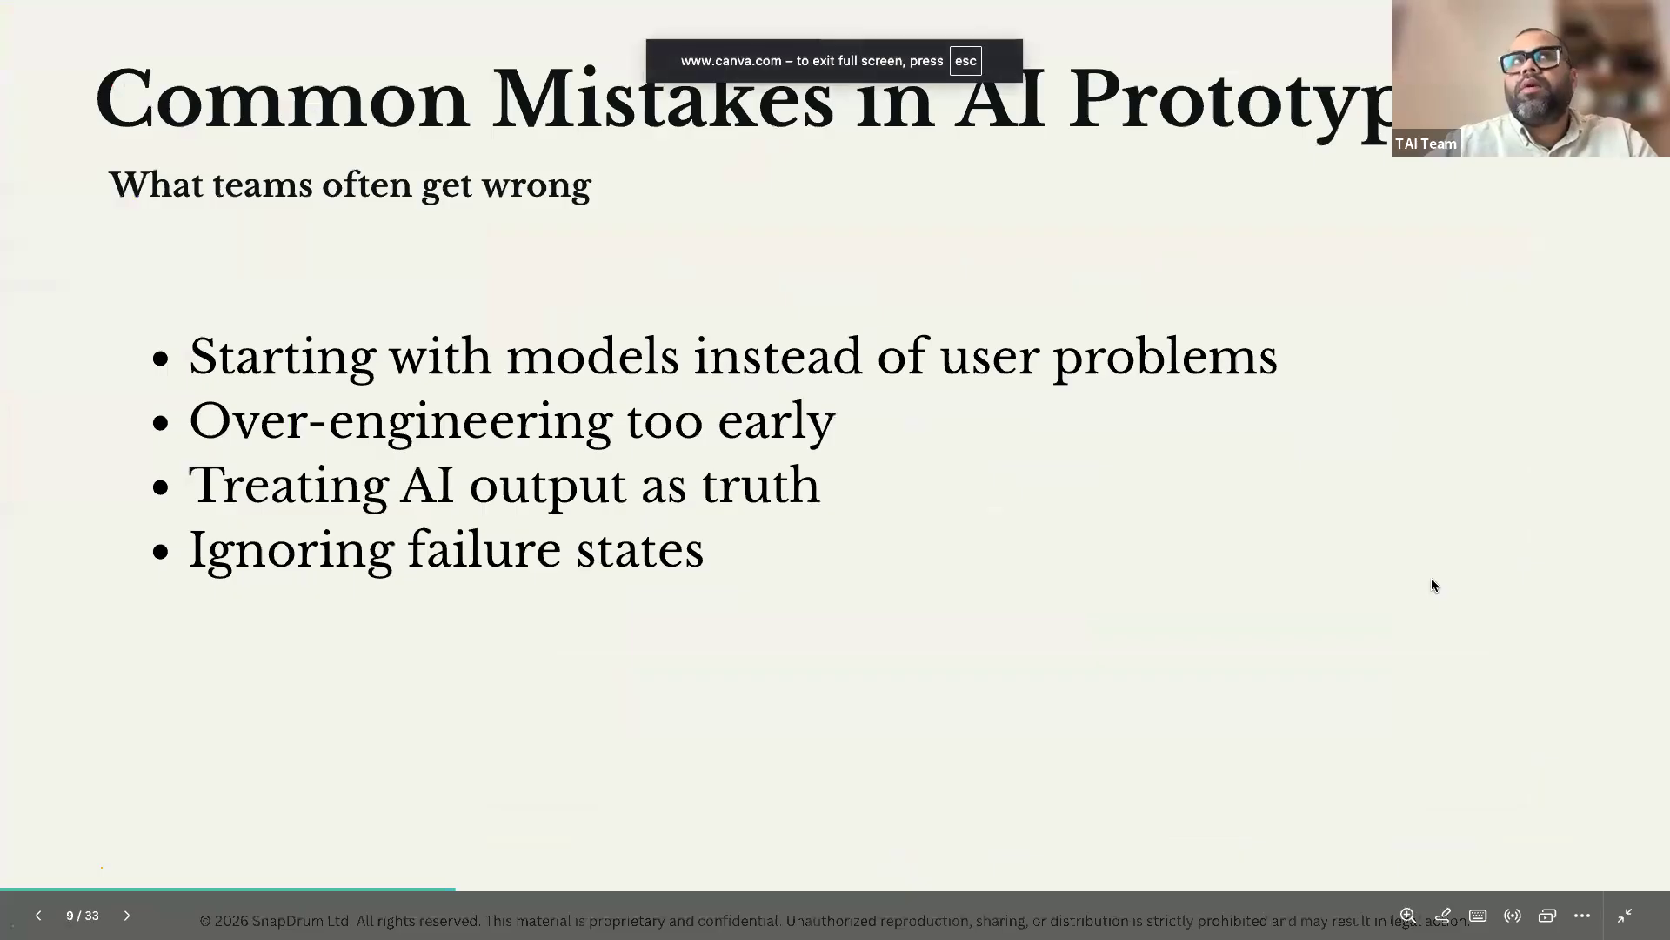